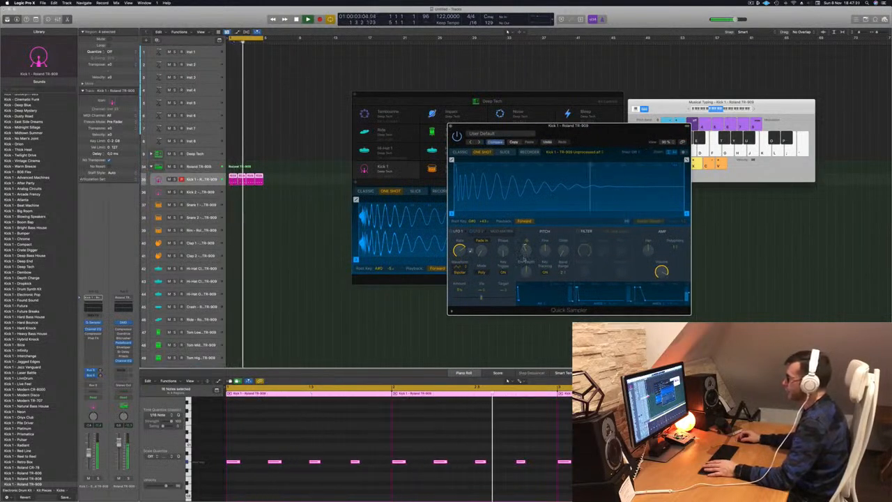
Step: Move the kick's Quick Sampler window aside, and close it together with the Drum Machine Designer window
drag(603, 128, 556, 137)
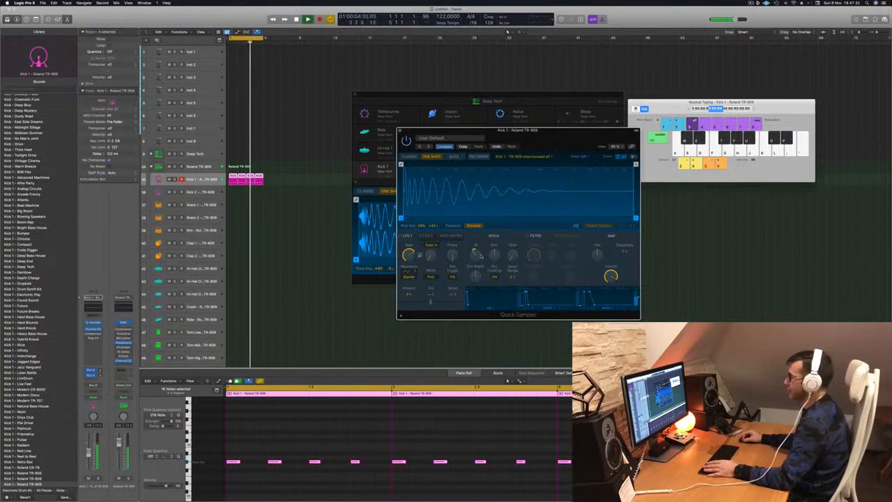
drag(549, 131, 500, 133)
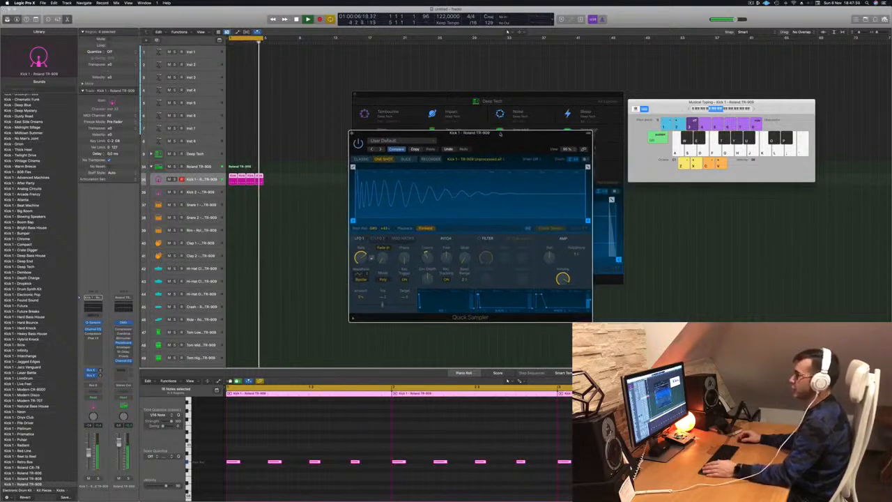
click(353, 133)
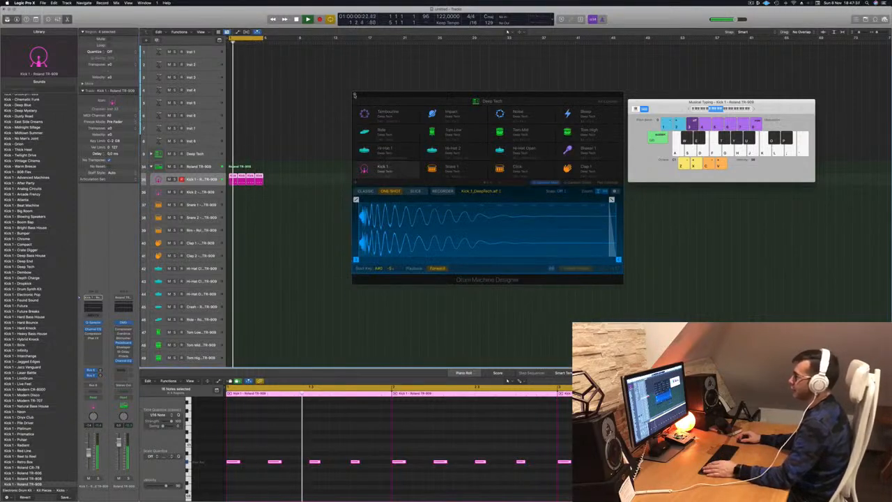
click(355, 95)
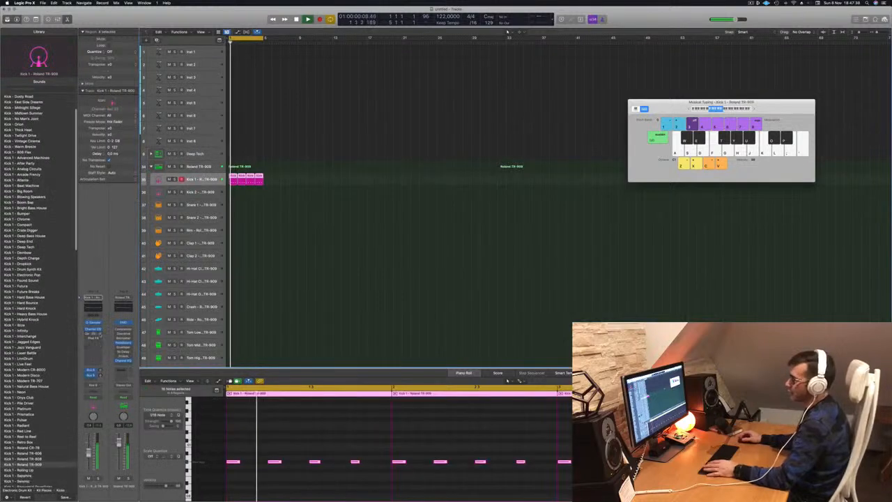
Step: Restart playback, open the Compressor on the Kick 1 Roland TR-909 channel, switch it to Vintage Opto and adjust its threshold
key(space)
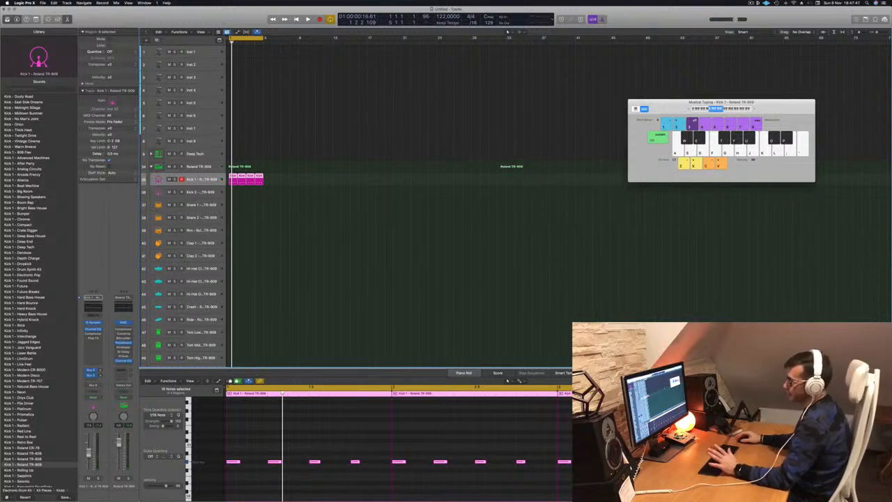
key(space)
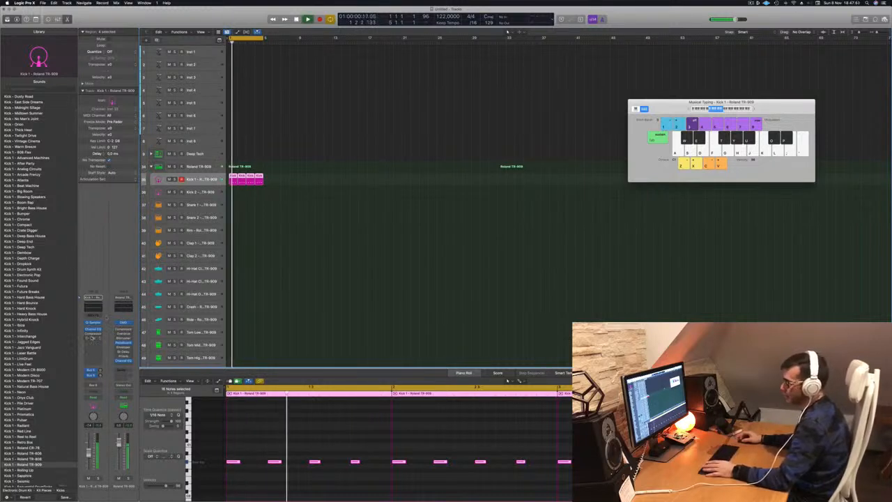
click(93, 335)
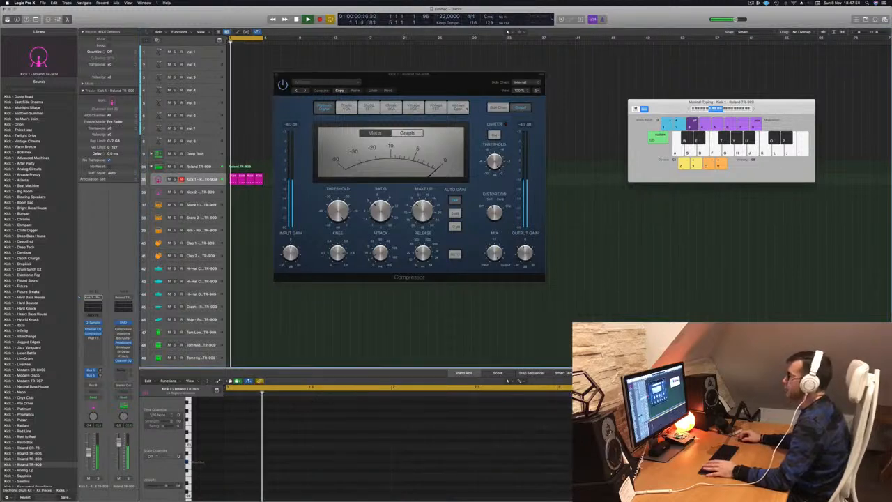
click(459, 106)
drag(338, 211, 340, 215)
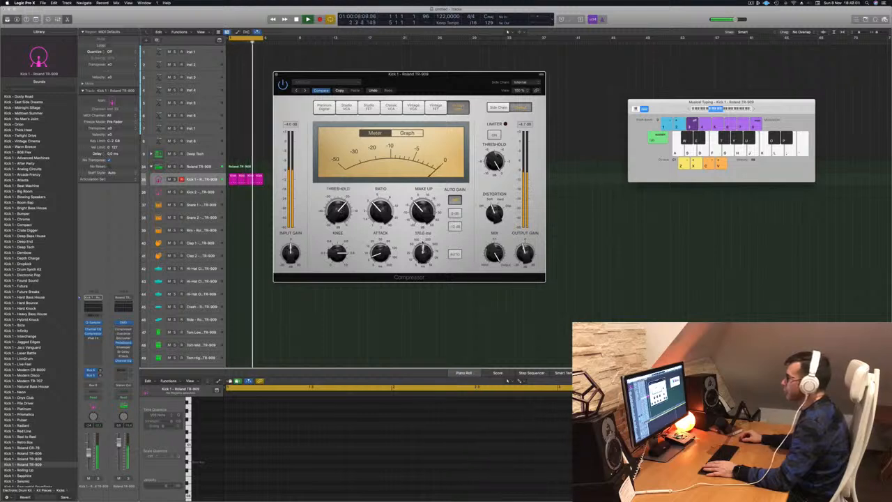
Step: Raise the Kick 1 channel's volume slightly and close the Compressor window
key(space)
click(88, 453)
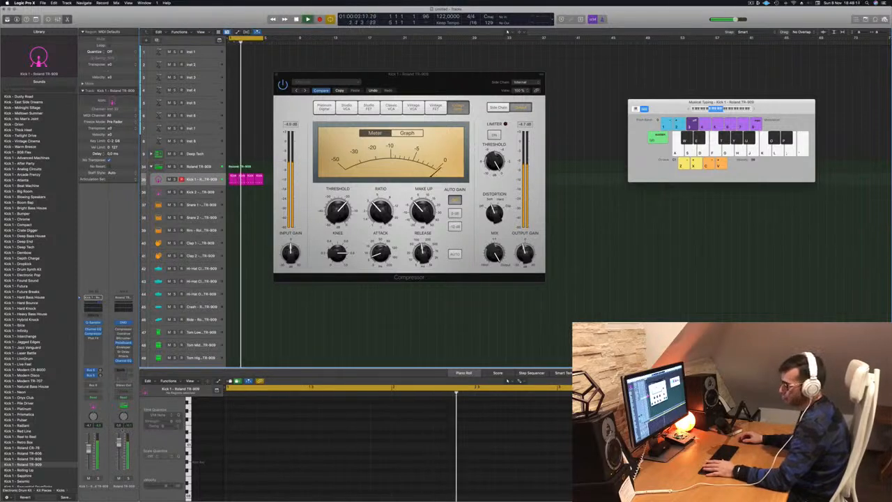
drag(359, 75, 608, 80)
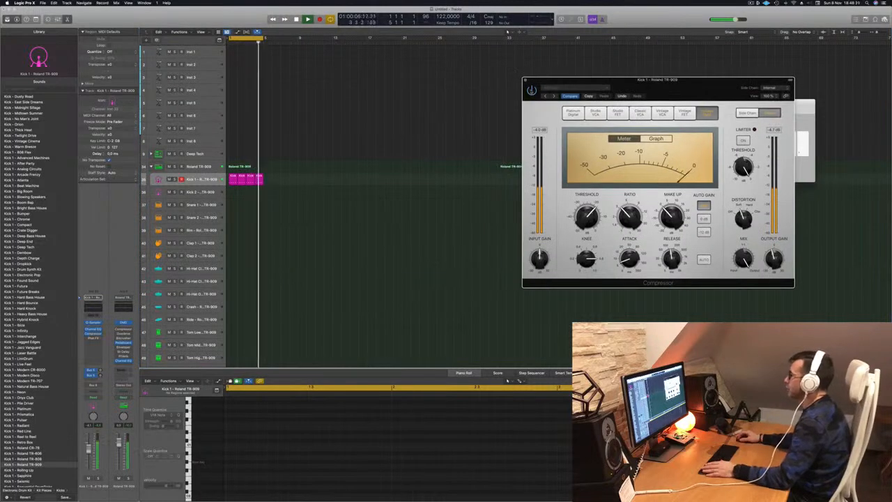
drag(675, 83, 471, 99)
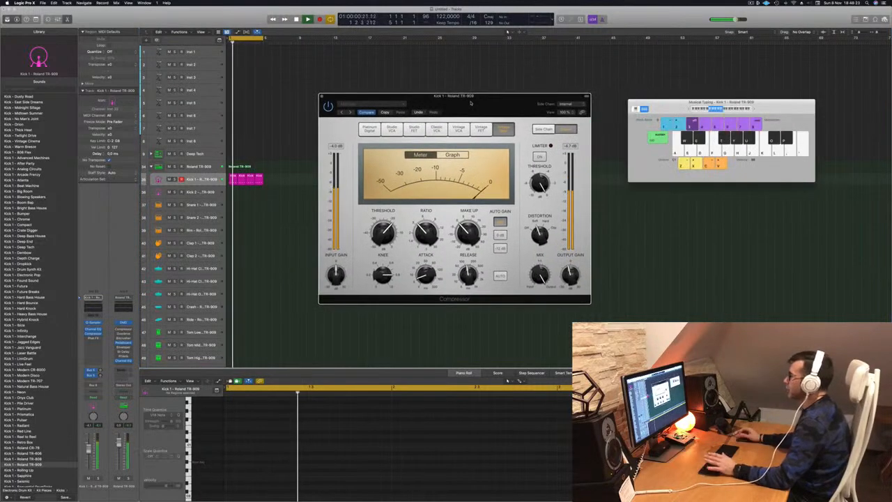
key(super+w)
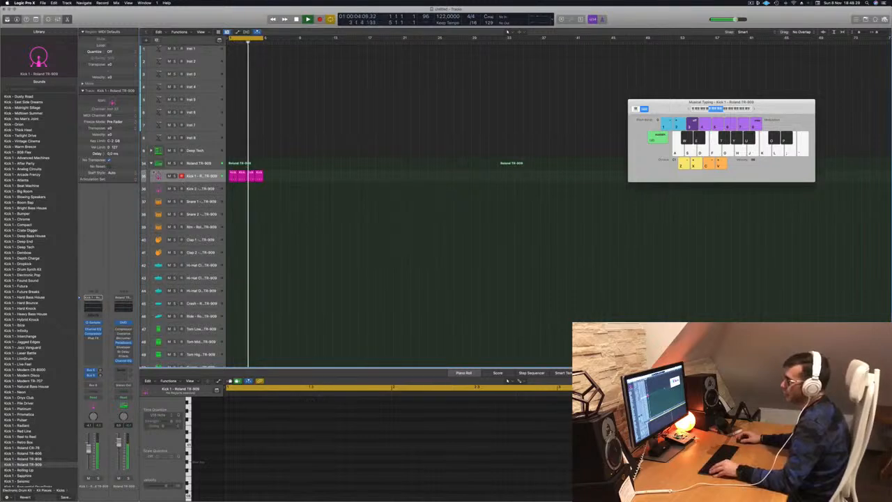
Step: Try to copy the first kick region from the collapsed Roland TR-909 stack to the Deep Tech track, and undo it
click(151, 163)
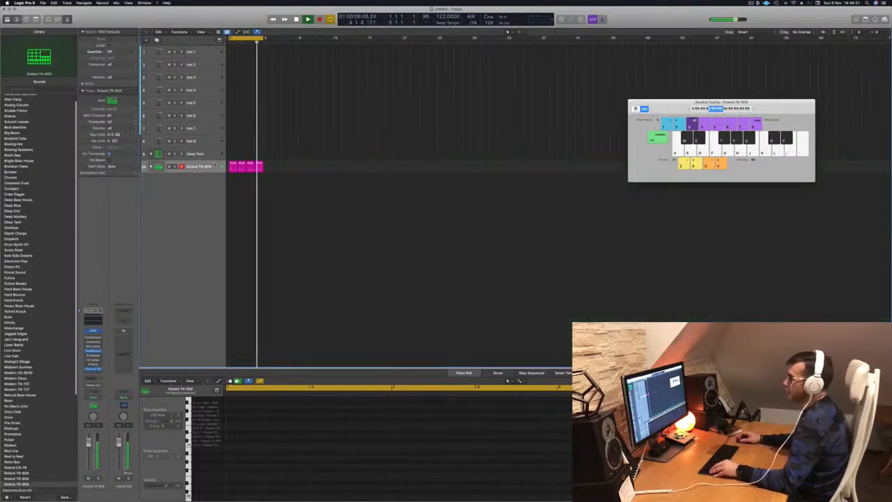
click(192, 151)
click(233, 166)
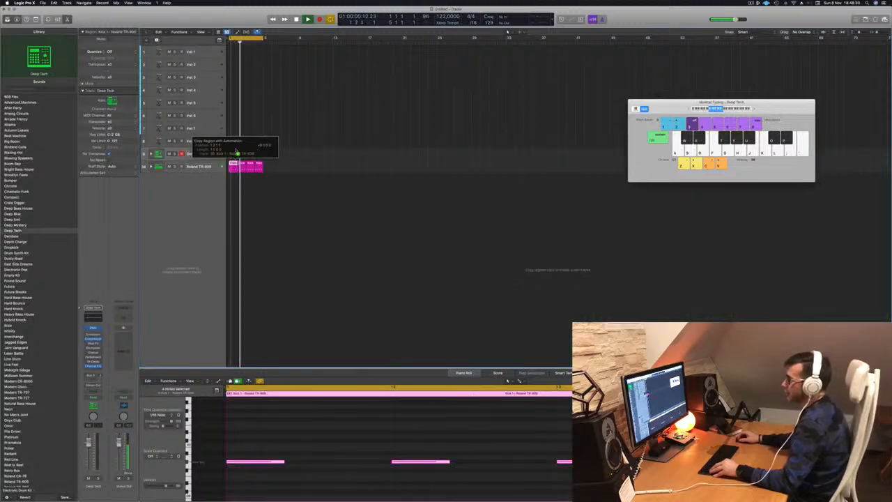
drag(236, 152, 328, 150)
key(super+z)
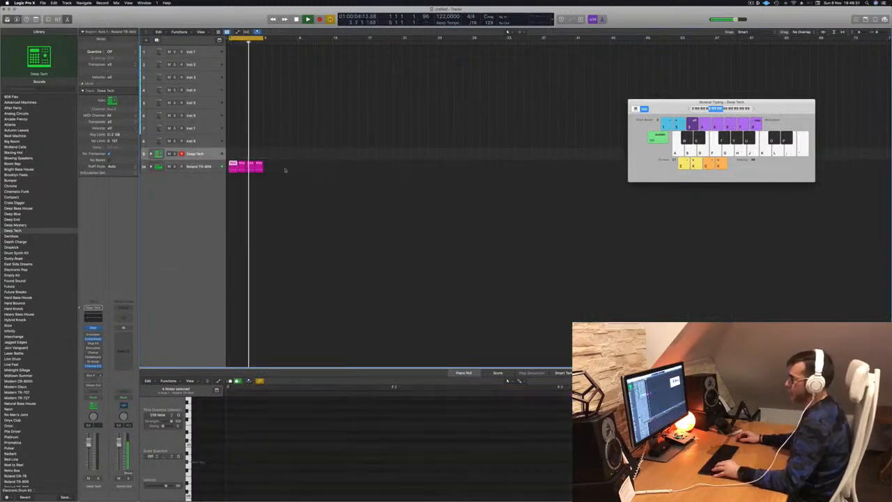
Step: Try to copy the first kick region from the Roland TR-909 stack into the expanded Deep Tech stack, and undo it
drag(233, 166, 233, 155)
double_click(206, 157)
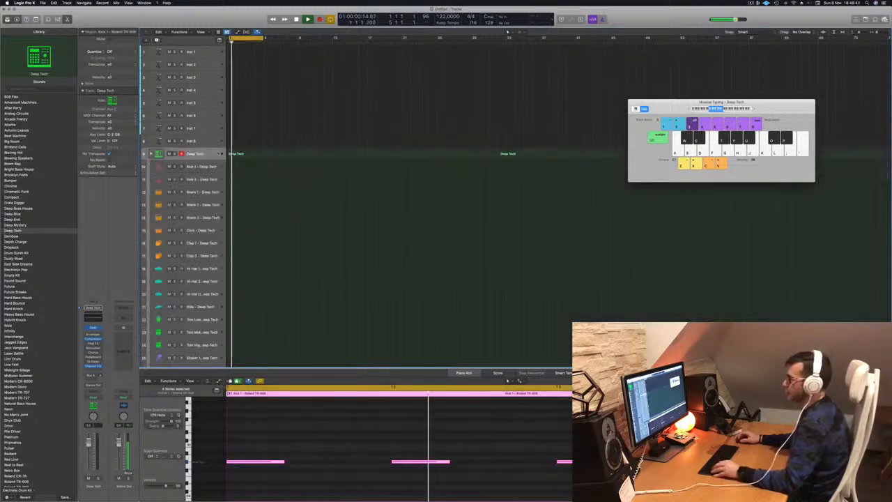
scroll(247, 286, down, 6)
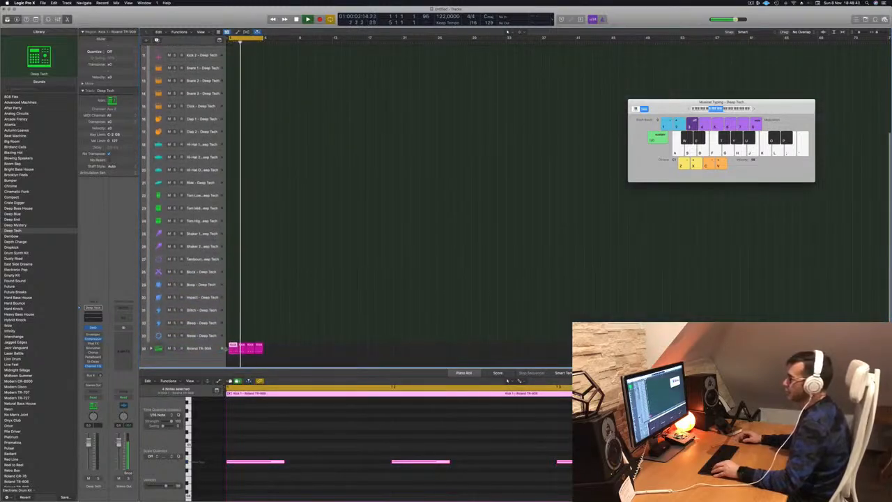
drag(232, 349, 234, 323)
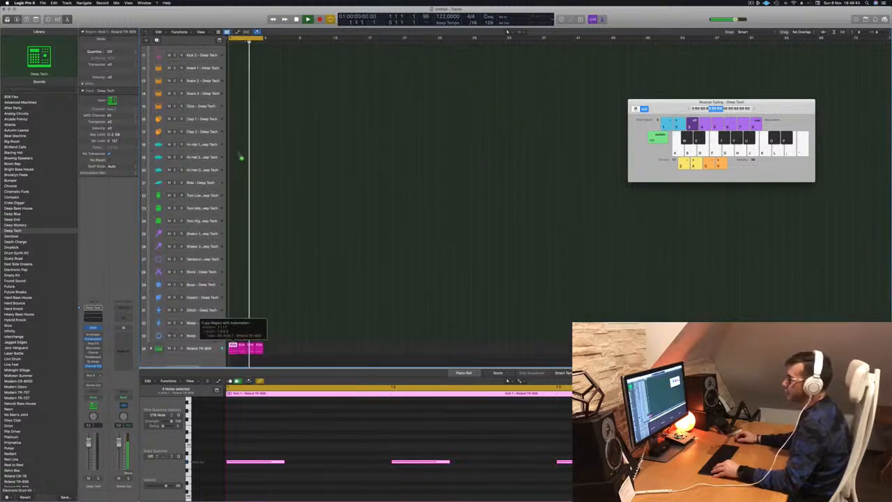
drag(239, 154, 241, 157)
scroll(309, 214, down, 1)
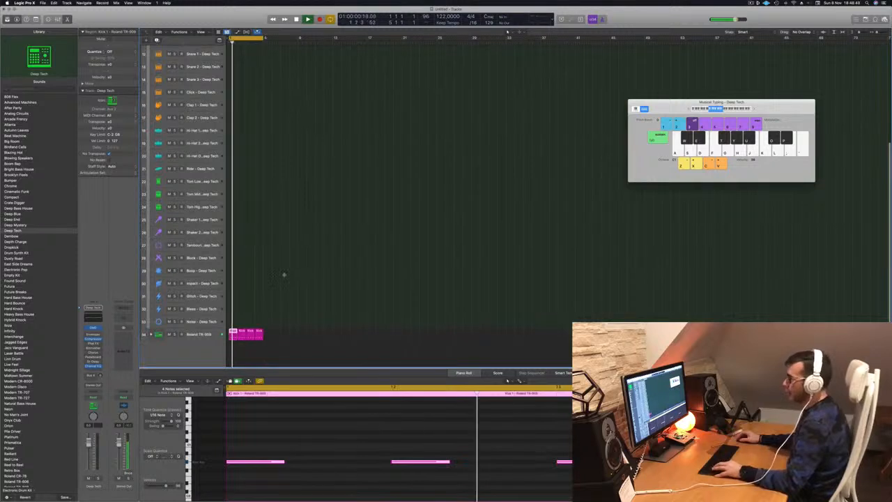
key(super+z)
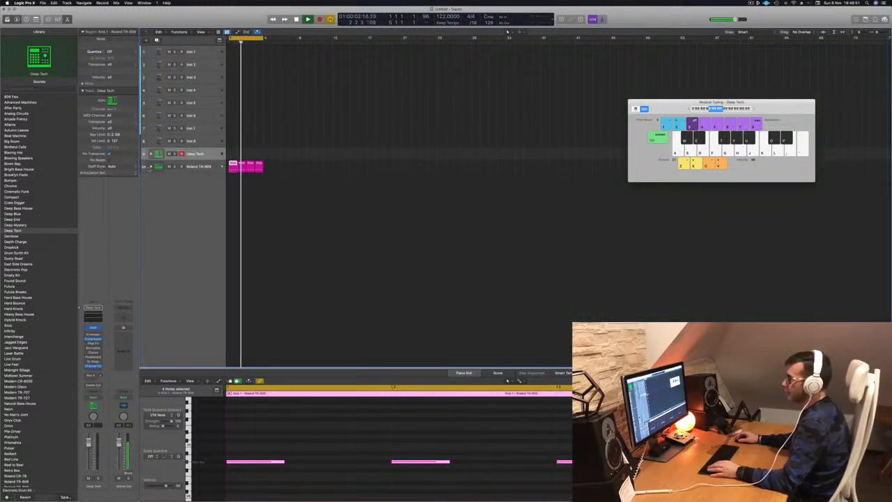
Step: Expand the Roland TR-909 stack and copy the first kick region to the Hi-Hat Open track of the Deep Tech stack
click(151, 167)
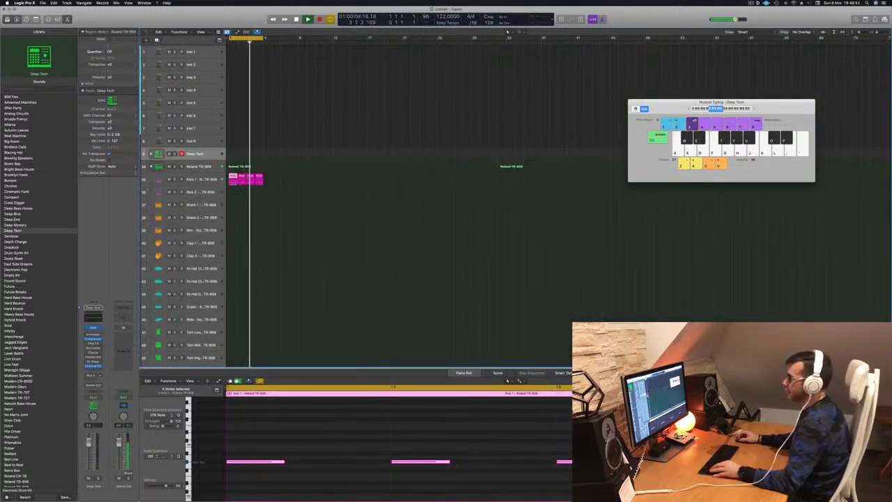
mouse_move(237, 179)
mouse_down()
mouse_move(233, 153)
mouse_move(230, 180)
mouse_up()
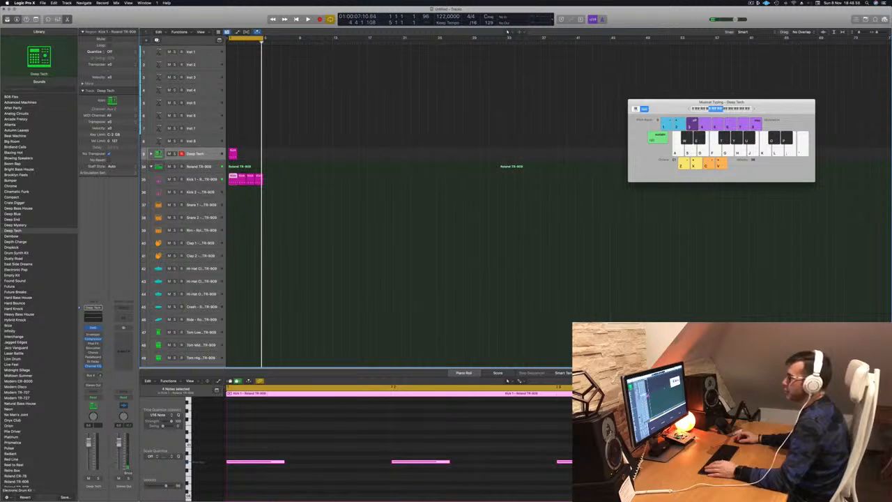
scroll(508, 32, right, 3)
scroll(291, 165, left, 2)
drag(233, 153, 233, 293)
Step: Shift all notes of the copied hi-hat region later by an eighth note, onto the offbeats
click(305, 459)
key(super+a)
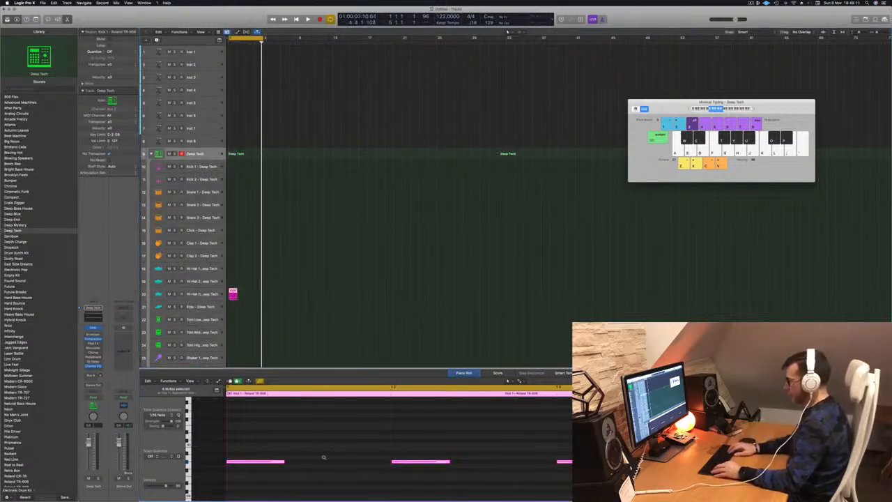
key(alt+Right)
key(alt+Right)
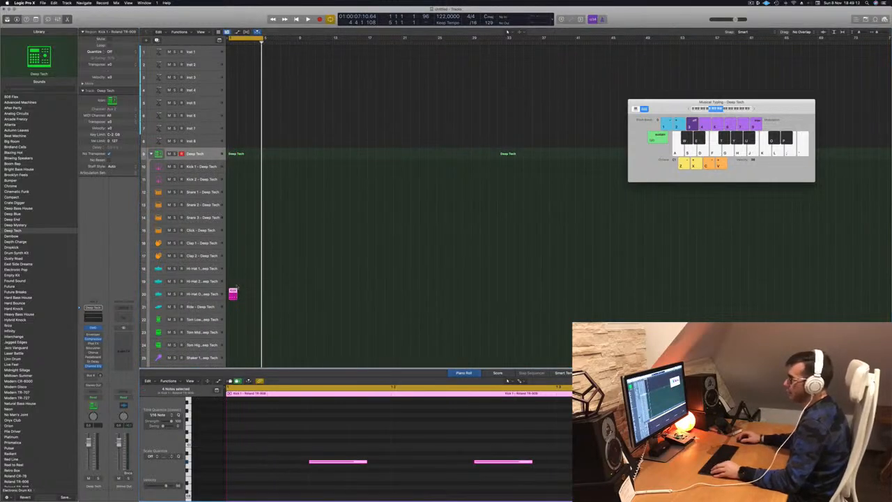
Step: Repeat the offbeat region on the Hi-Hat Open track to fill the four-bar loop, and play it
drag(233, 291, 251, 296)
scroll(246, 259, down, 1)
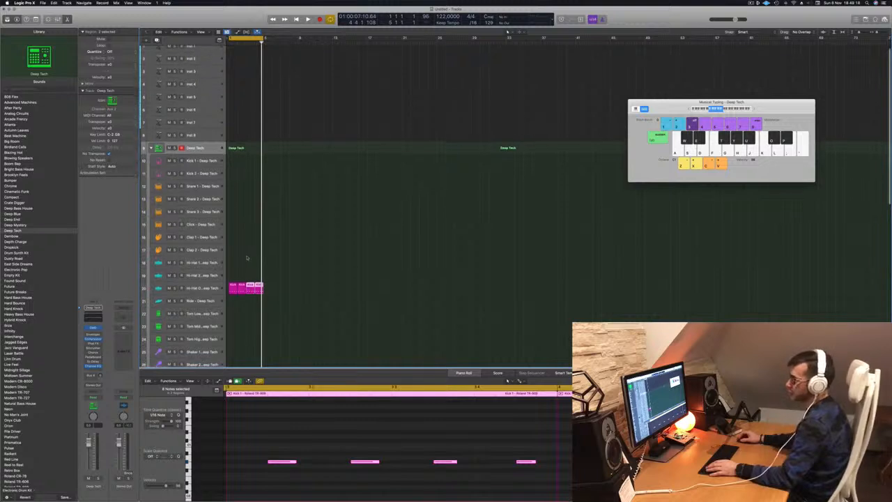
key(space)
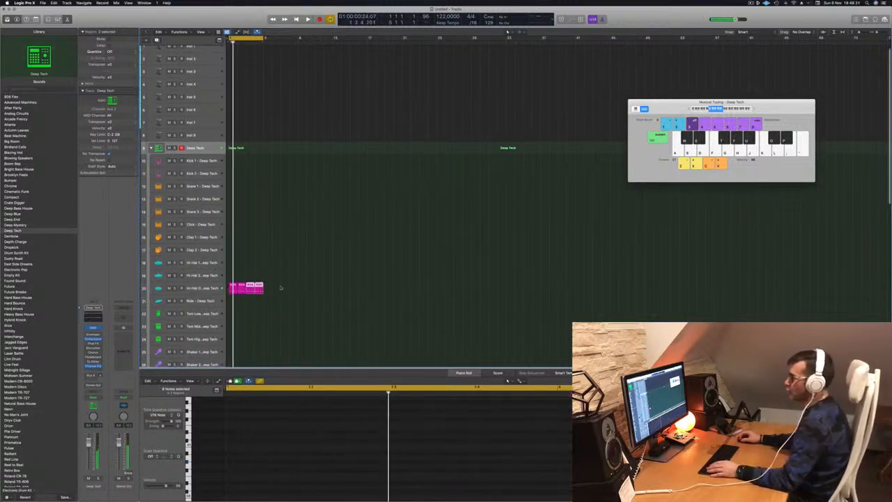
Step: Select all four Hi-Hat Open regions, raise the pitch of their notes in the Piano Roll and play the loop
drag(281, 288, 224, 288)
click(284, 432)
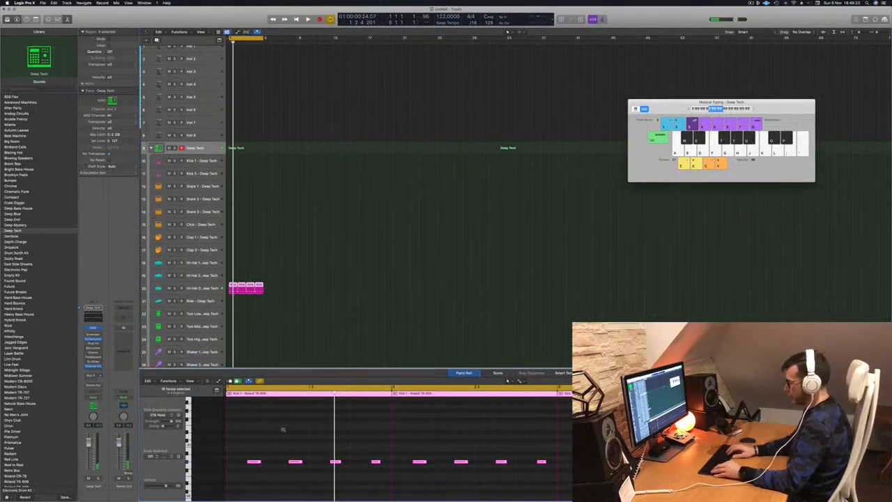
key(alt+shift+Up)
key(alt+shift+Up)
key(super+z)
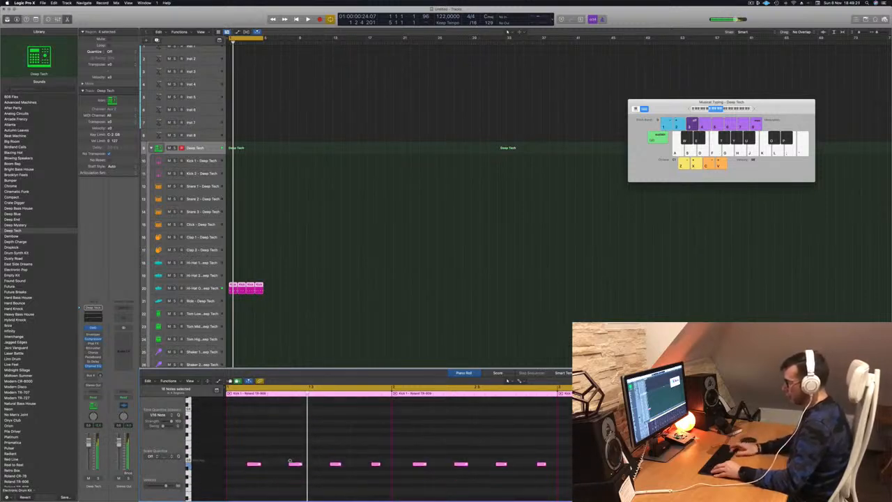
key(space)
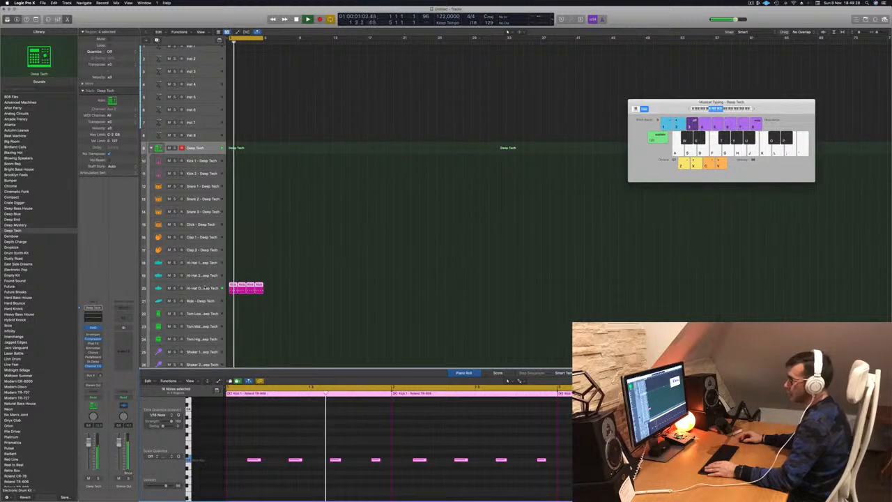
Step: Shorten the open hi-hat sample in its Quick Sampler by starting the fade-out near the sample's beginning, and close the plug-in
click(214, 287)
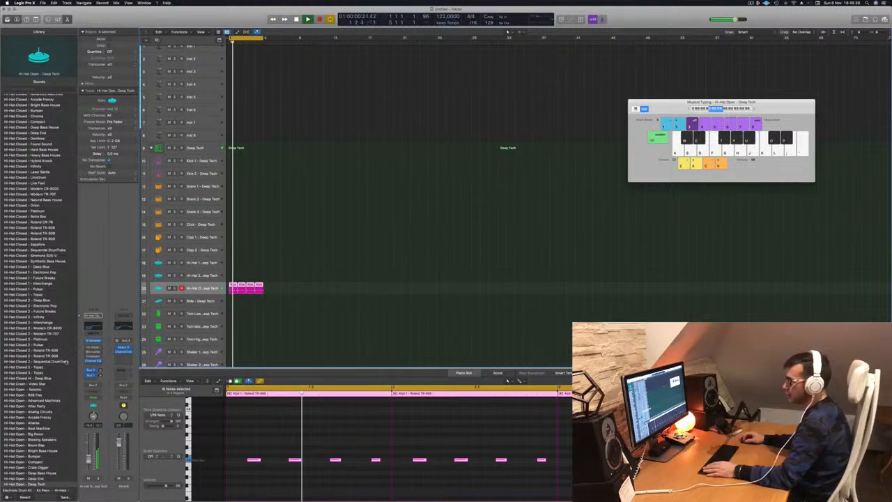
click(94, 340)
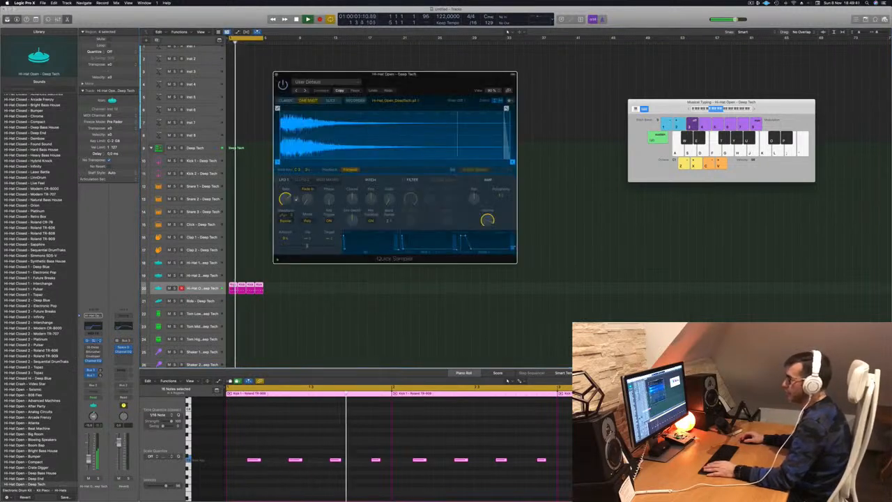
drag(506, 107, 302, 109)
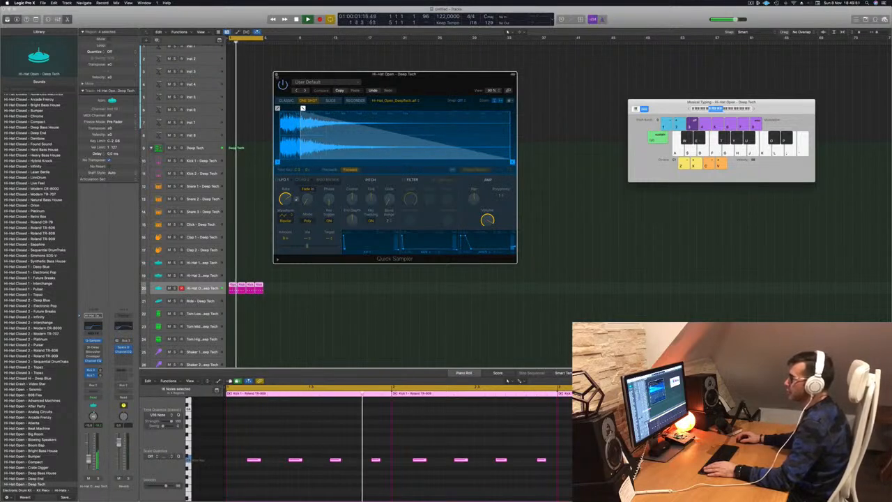
click(276, 74)
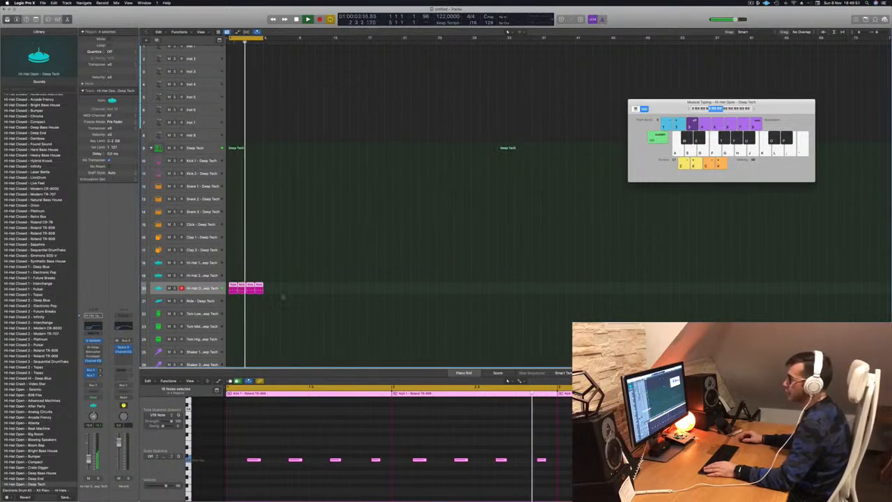
Step: Try lower pitches for the notes of the four Hi-Hat Open regions while the loop plays
scroll(390, 202, down, 8)
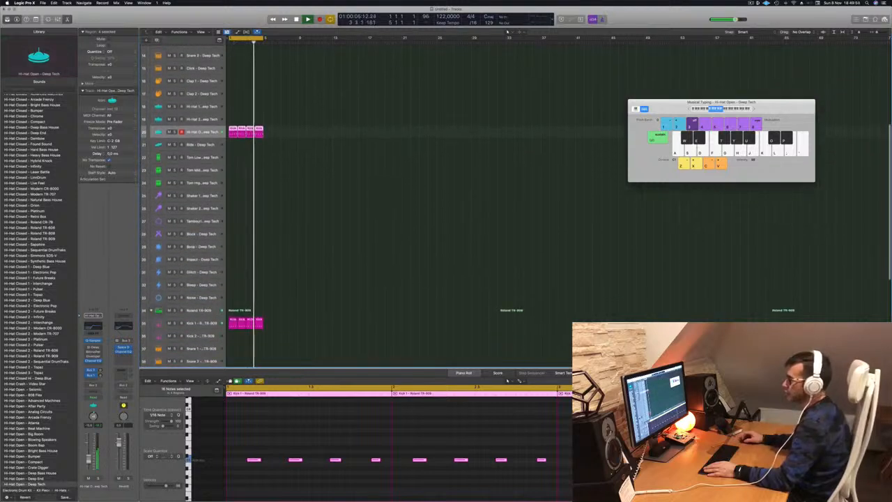
click(199, 323)
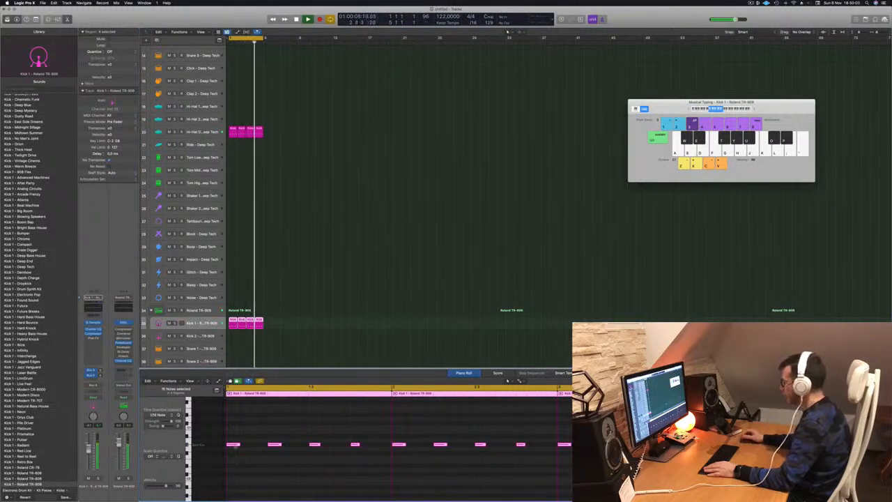
scroll(308, 225, up, 1)
drag(230, 131, 268, 192)
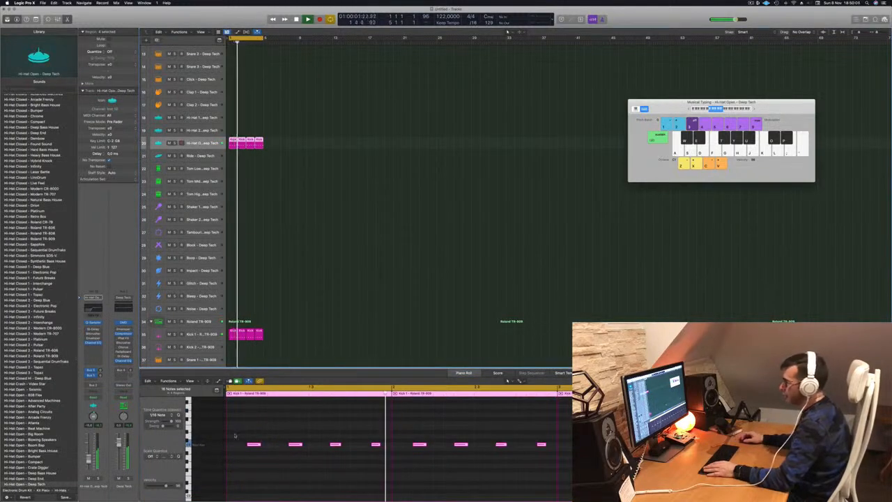
drag(306, 445, 573, 465)
key(alt+Down)
key(alt+Down)
key(alt+Down)
key(alt+Up)
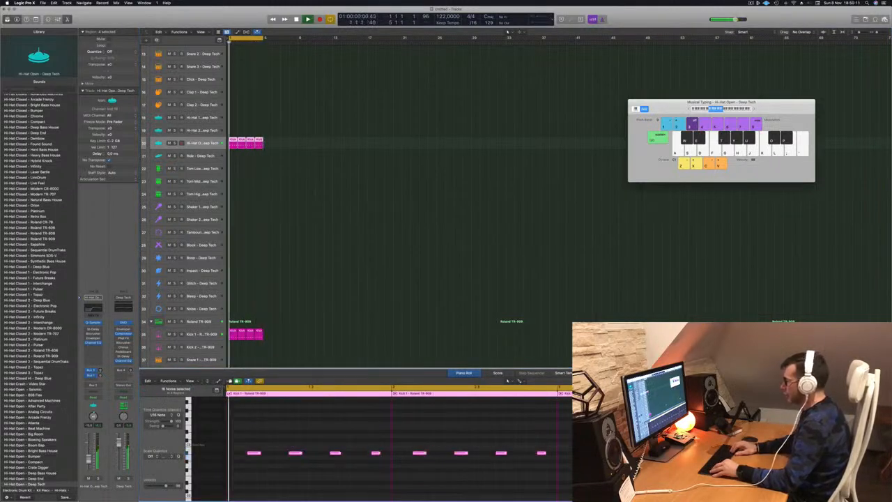
key(alt+Up)
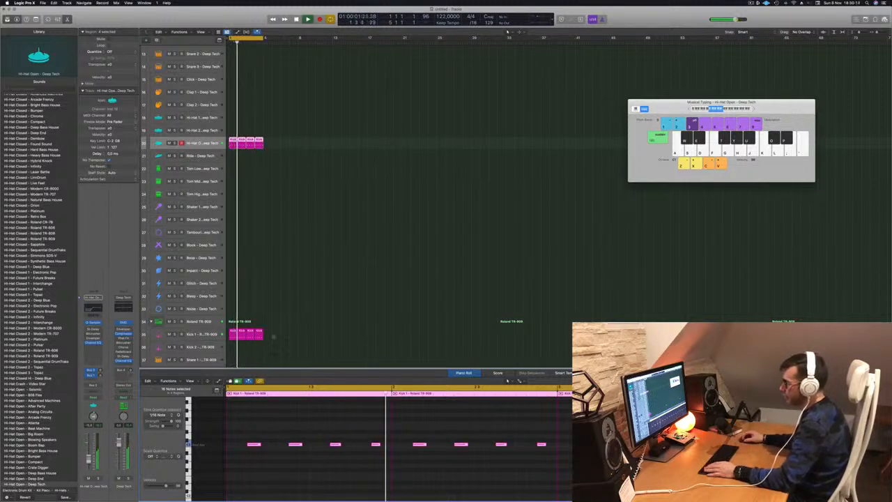
Step: Select all notes in the four Kick 1 - Roland TR-909 regions and raise them by four semitones
key(alt+Left)
click(259, 474)
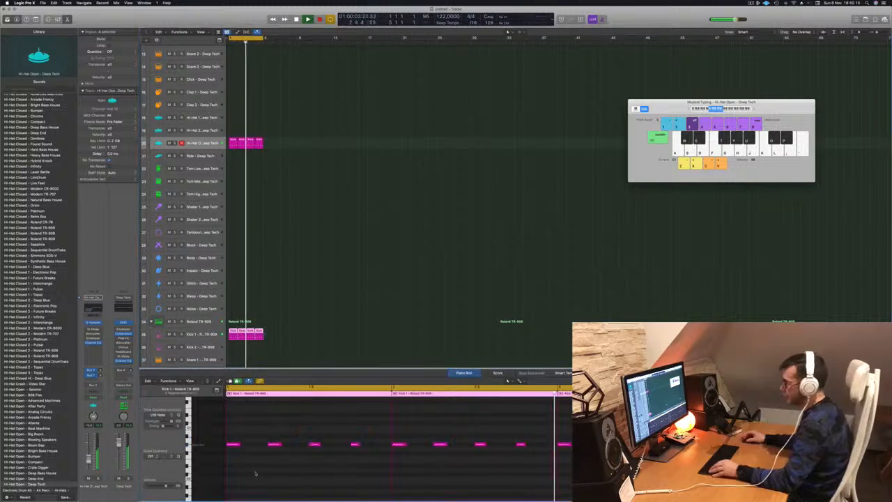
key(super+a)
key(alt+Up)
key(alt+Up)
key(alt+Up)
key(alt+Up)
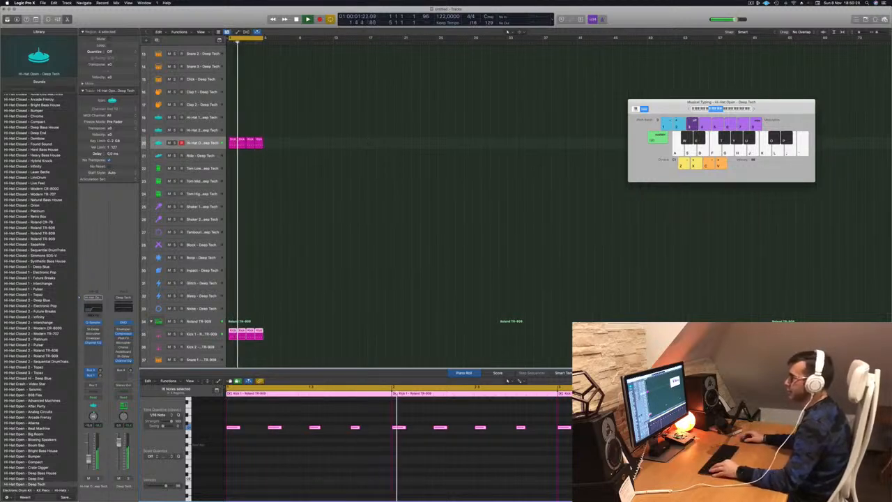
Step: Look through the Deep Tech and Roland TR-909 kit tracks for another percussion sound while the loop plays
scroll(367, 252, down, 2)
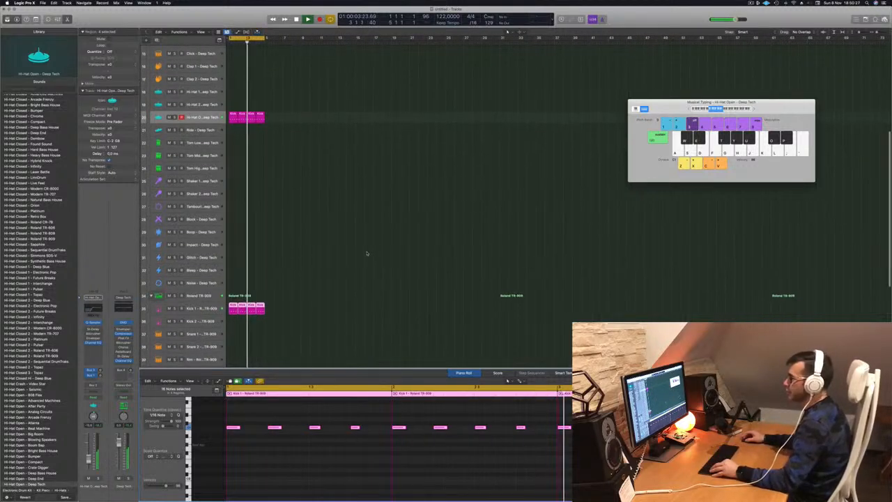
scroll(367, 253, up, 2)
scroll(356, 251, down, 3)
scroll(360, 247, up, 1)
scroll(360, 246, up, 8)
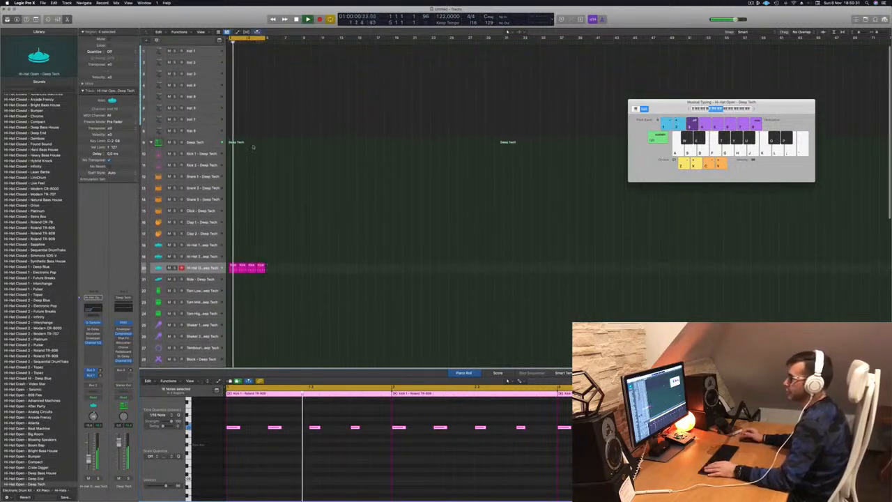
scroll(296, 214, down, 1)
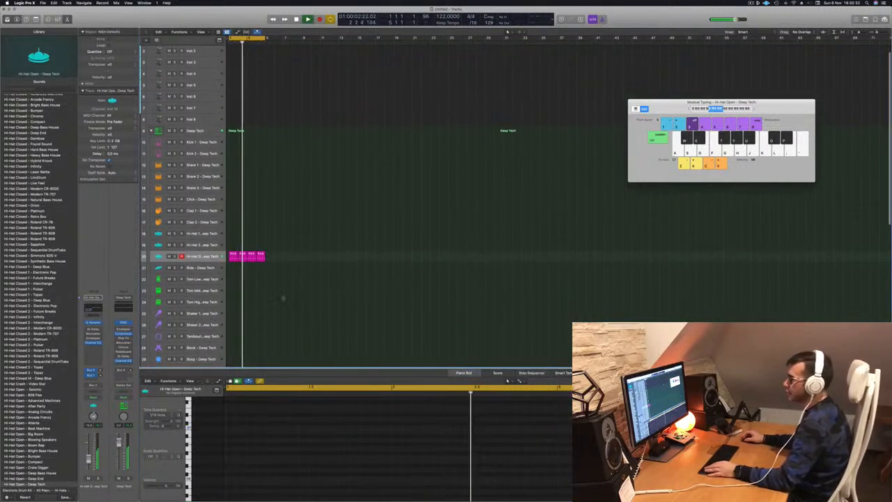
scroll(276, 284, down, 5)
scroll(323, 224, down, 1)
scroll(272, 286, down, 4)
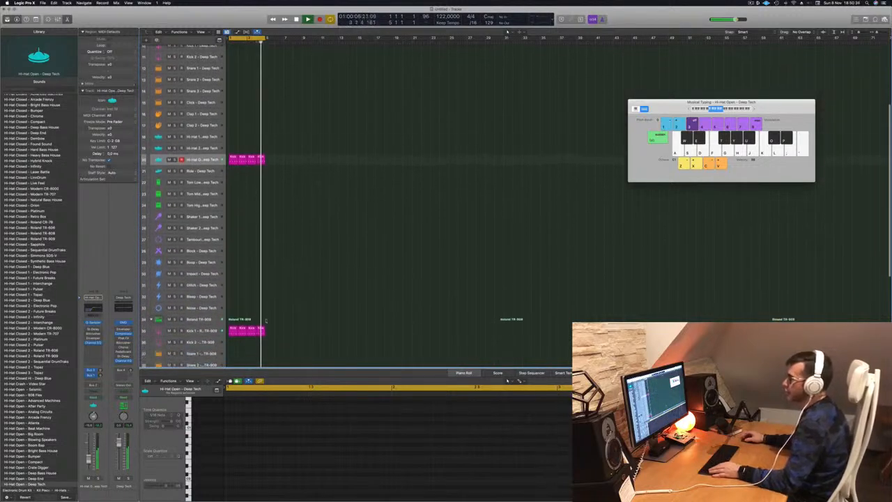
scroll(255, 301, down, 3)
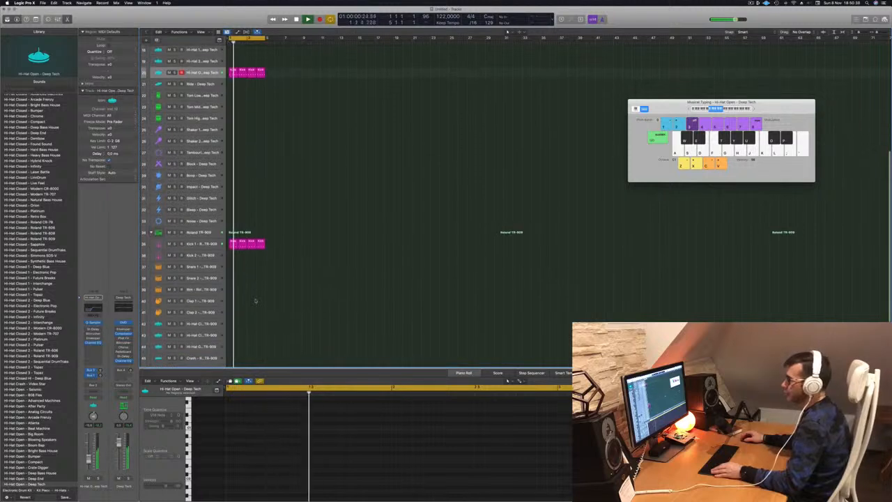
scroll(259, 298, up, 5)
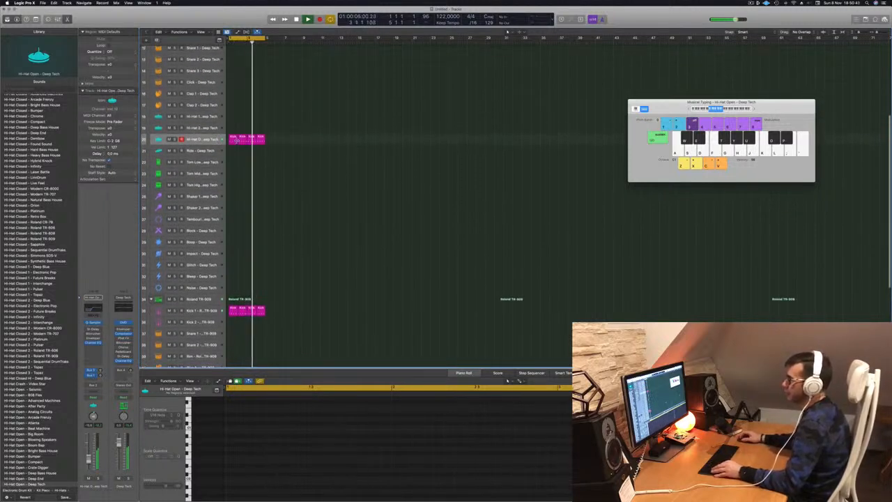
Step: Copy the first Hi-Hat Open region to the Block - Deep Tech track and duplicate its notes an eighth note earlier, onto the beats
drag(235, 140, 231, 230)
scroll(281, 363, left, 3)
scroll(323, 436, left, 4)
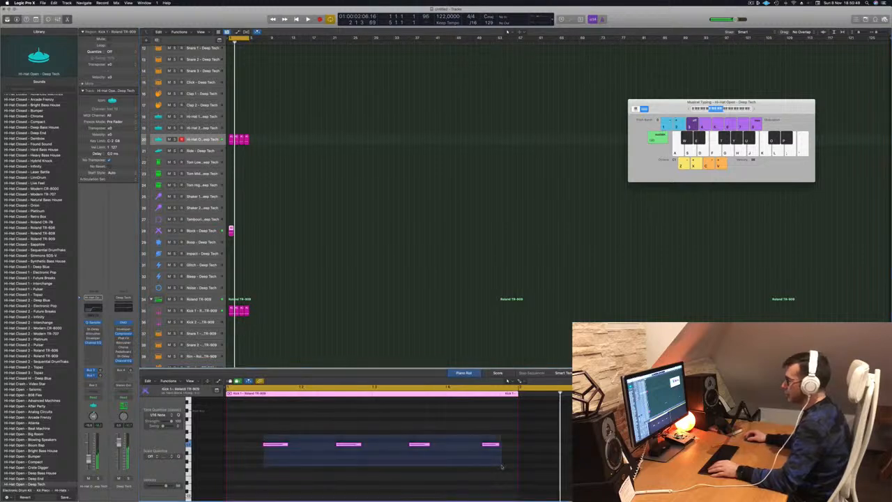
drag(275, 445, 238, 447)
key(space)
Step: Reduce the Block region to two short sixteenth notes in the second half of the first beat
drag(300, 453, 538, 466)
drag(229, 430, 268, 464)
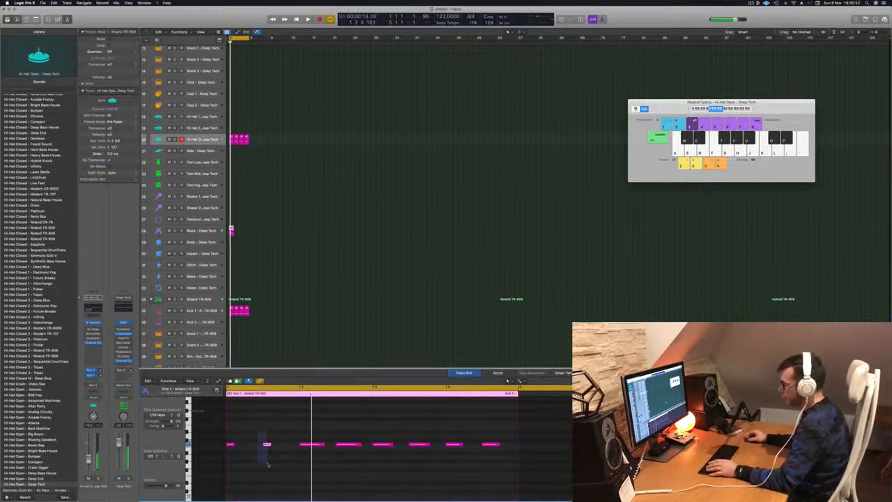
key(space)
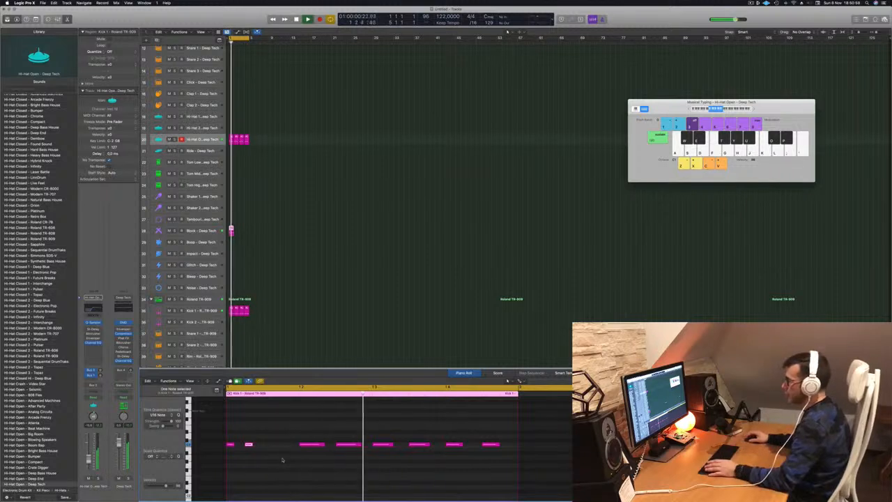
key(Delete)
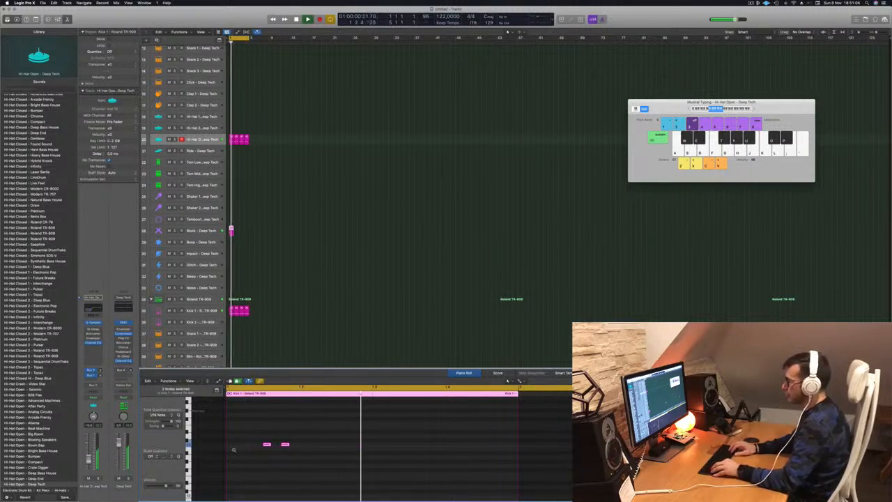
Step: Copy the two-note Block pattern onto the remaining three beats of the bar and play the loop
drag(266, 445, 341, 448)
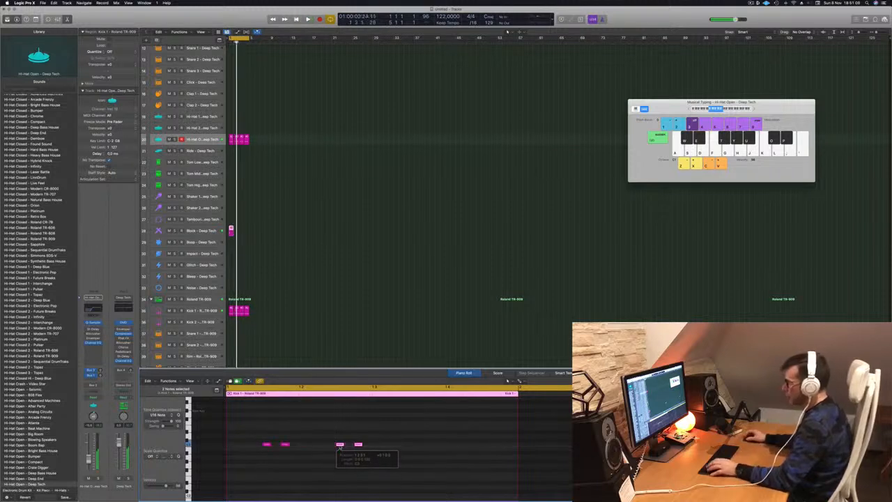
key(super+Left)
drag(248, 434, 403, 472)
drag(258, 445, 370, 446)
key(space)
Step: Repeat the one-bar Block region to fill the four-bar loop, and play it
click(199, 310)
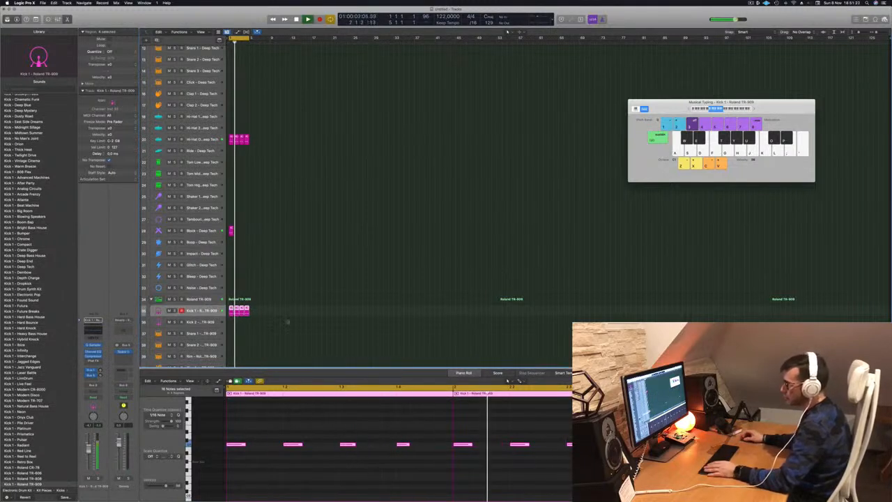
click(256, 315)
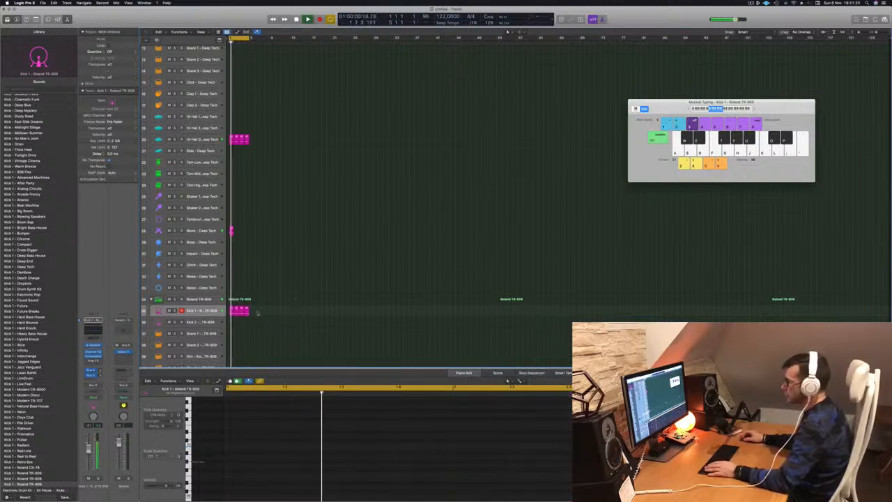
click(232, 230)
drag(233, 231, 238, 231)
mouse_move(244, 234)
mouse_down()
mouse_move(221, 235)
mouse_move(248, 235)
mouse_up()
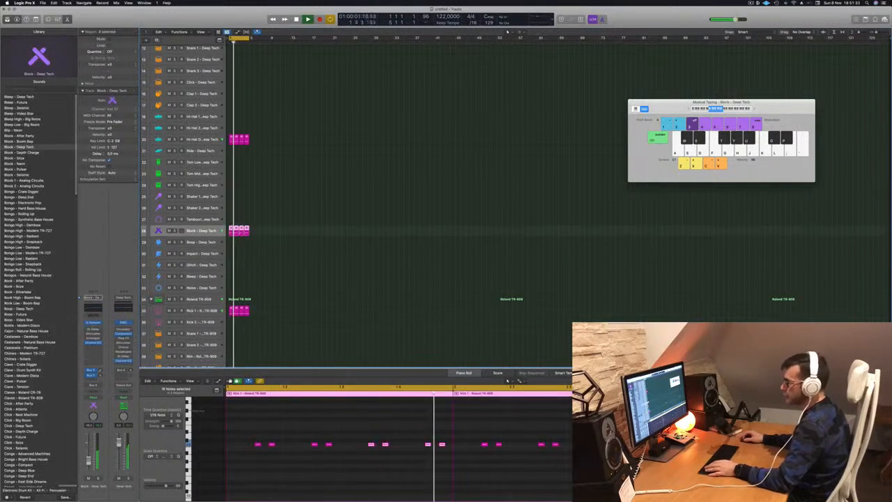
key(space)
Step: Load the Dual 1/8 Note preset in the Block track's Stereo Delay, set the left delay to 1/4 and both outputs to about 25%, and close it
click(94, 329)
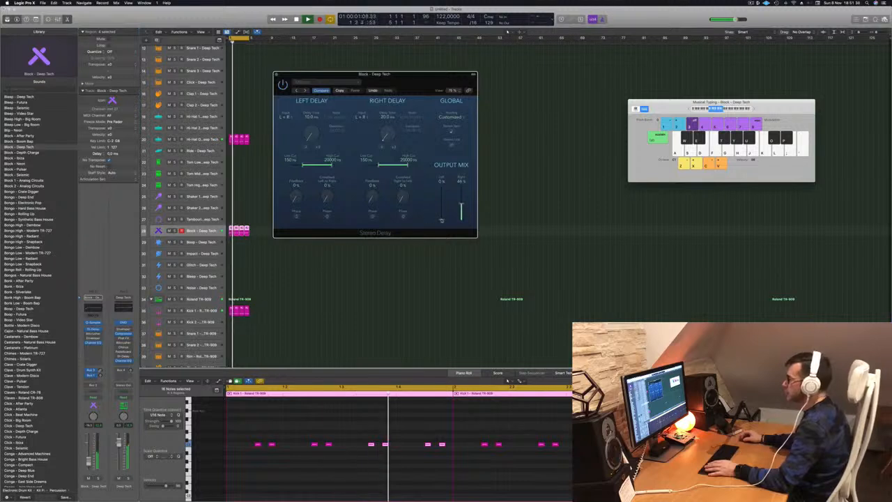
click(296, 90)
click(297, 91)
click(297, 91)
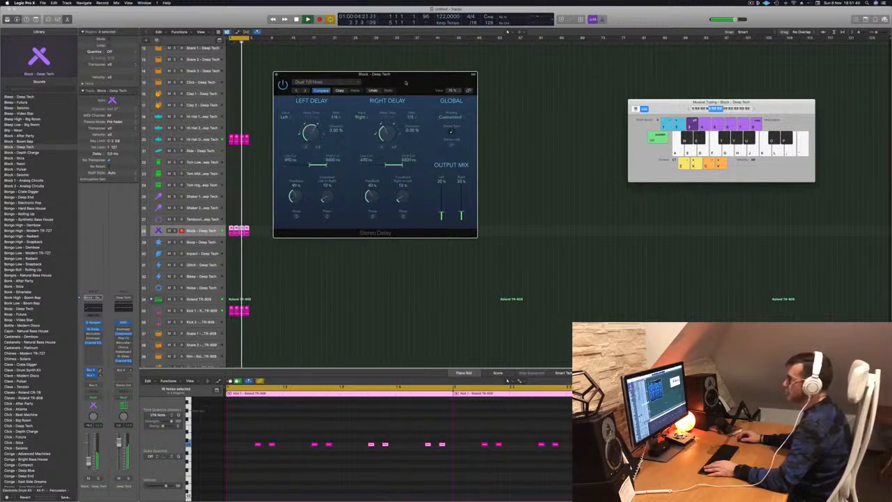
drag(405, 83, 421, 118)
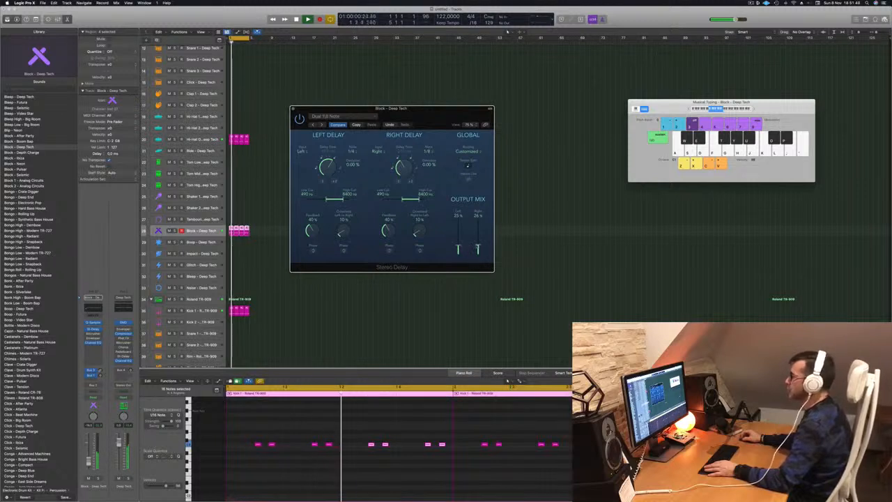
drag(448, 136, 468, 143)
click(314, 117)
Step: Copy the first Kick 1 - Roland TR-909 region to the kit's Tom Low track
key(super+Right)
scroll(356, 205, down, 3)
scroll(354, 203, down, 5)
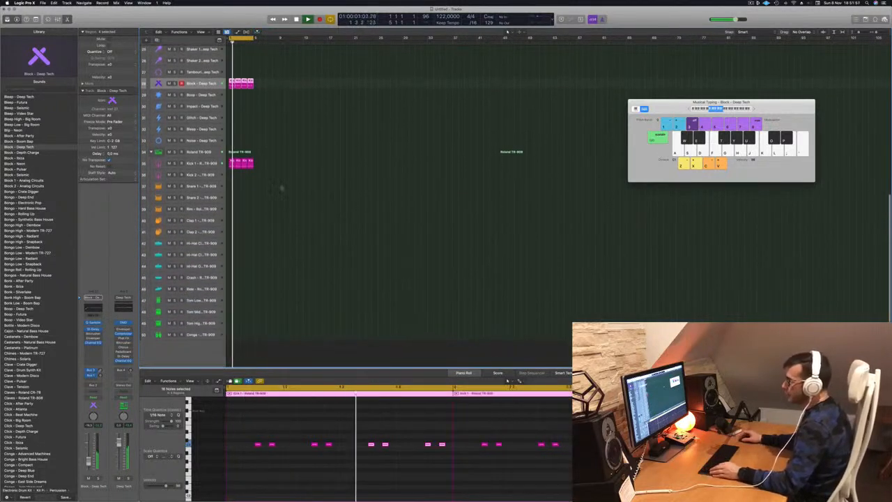
click(232, 165)
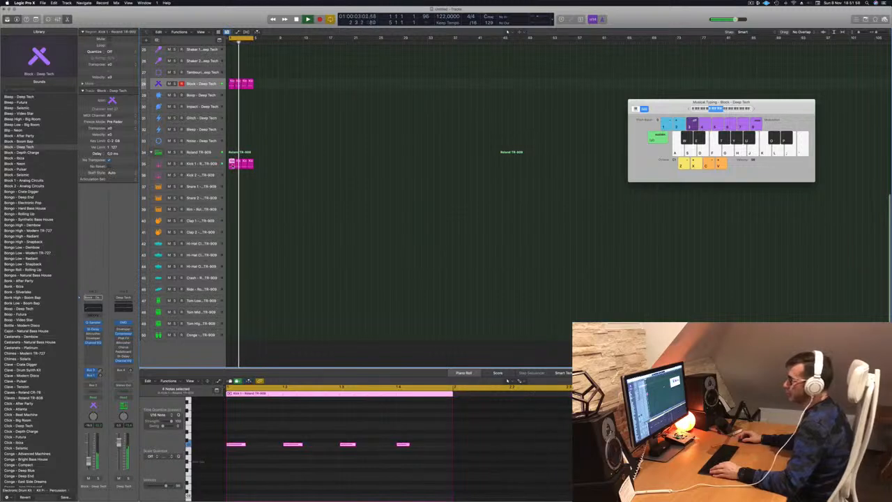
drag(230, 175, 230, 304)
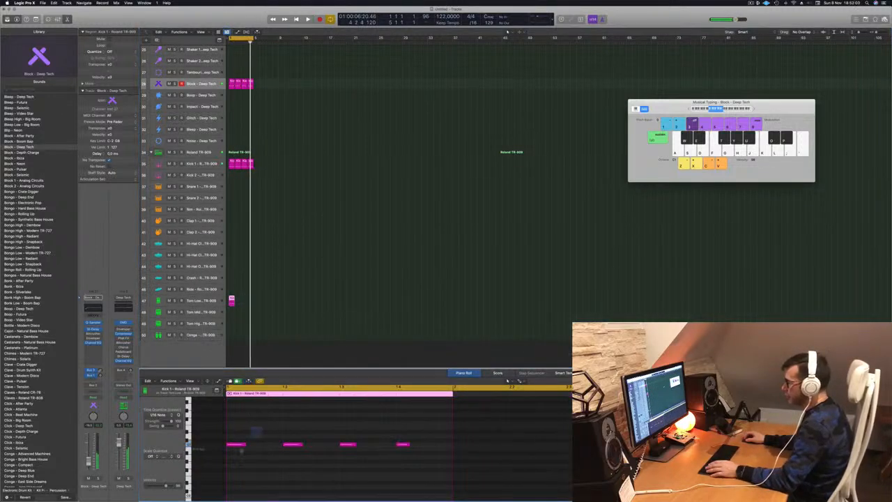
Step: Reduce the Tom Low pattern to the last sixteenths of beats 2 and 4, and repeat the region across the four bars
drag(314, 423, 357, 464)
key(BackSpace)
drag(274, 418, 414, 496)
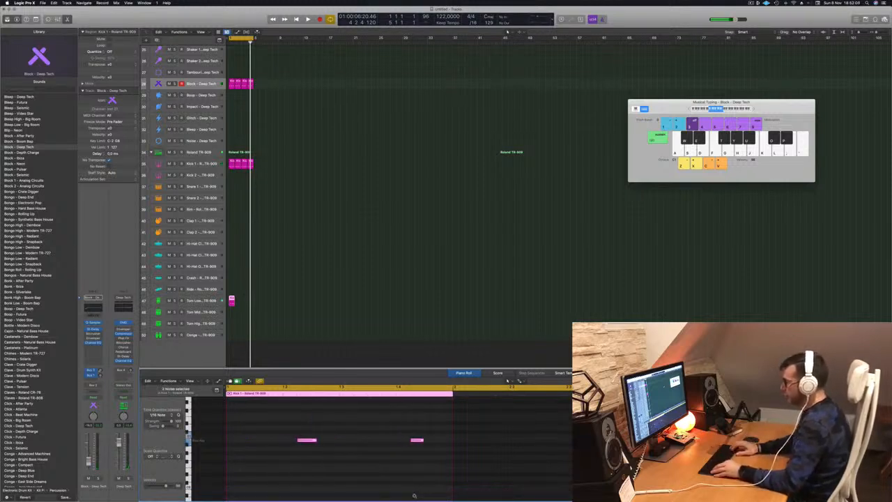
key(space)
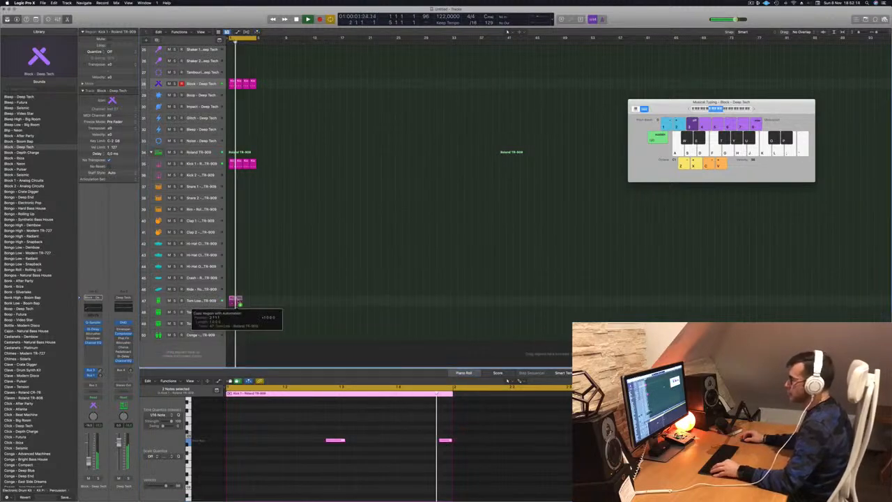
drag(237, 301, 254, 301)
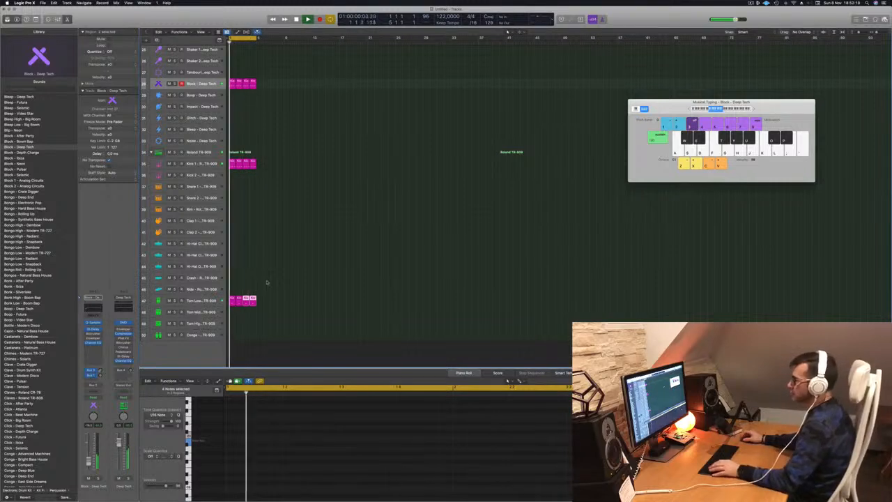
Step: Copy the first Hi-Hat Open region to the Shaker 2 - Deep Tech track
scroll(279, 227, down, 2)
scroll(282, 239, down, 2)
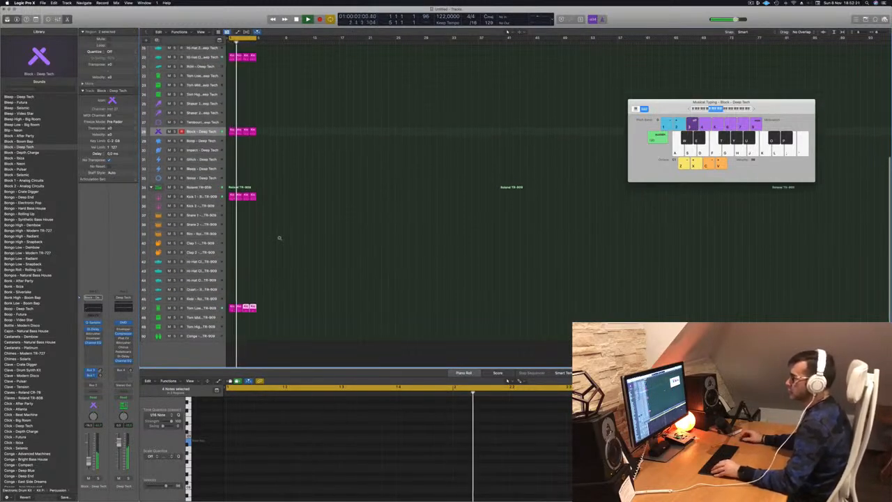
scroll(290, 240, down, 1)
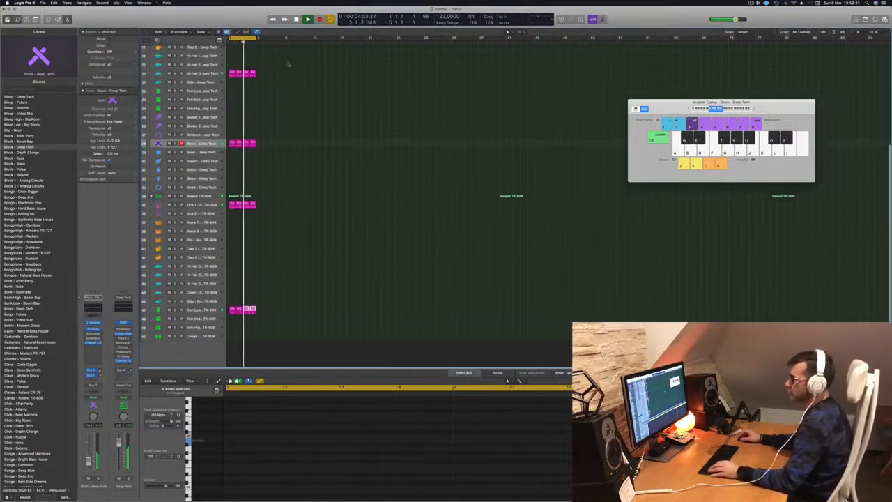
scroll(262, 101, down, 1)
click(232, 81)
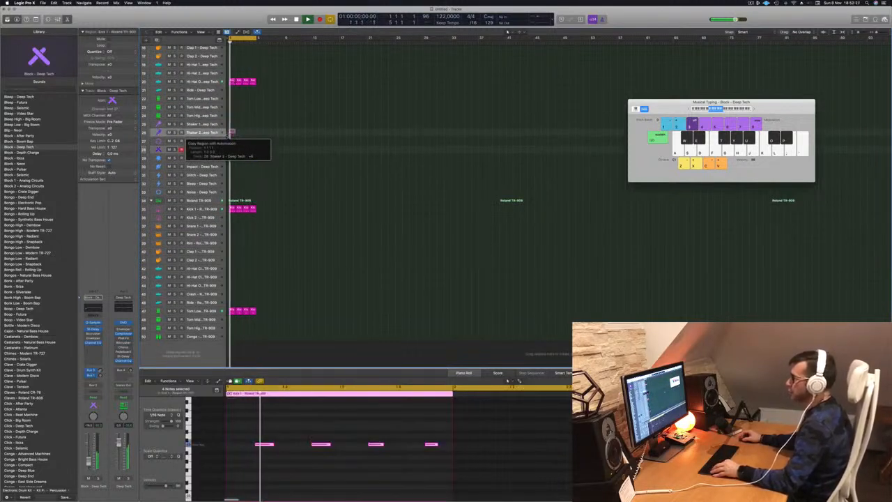
Step: Duplicate the Shaker 2 region's offbeat notes an eighth note earlier to form a steady eighth-note pattern
scroll(265, 414, down, 2)
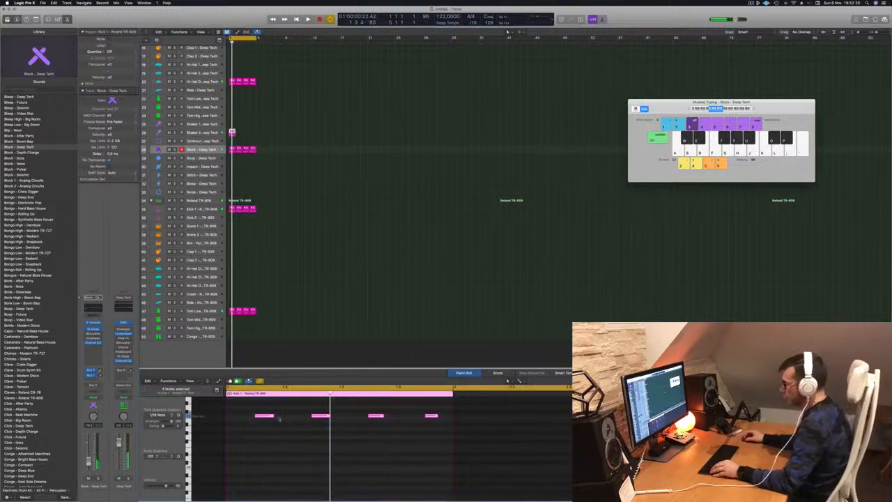
drag(272, 417, 232, 417)
key(space)
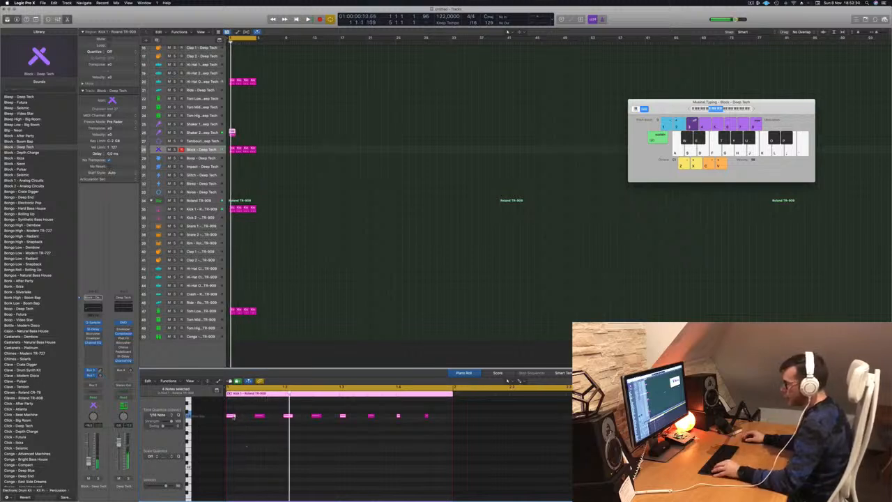
Step: Duplicate the Shaker 2 region's notes into the remaining gaps to form a continuous sixteenth-note pattern
drag(243, 420, 247, 421)
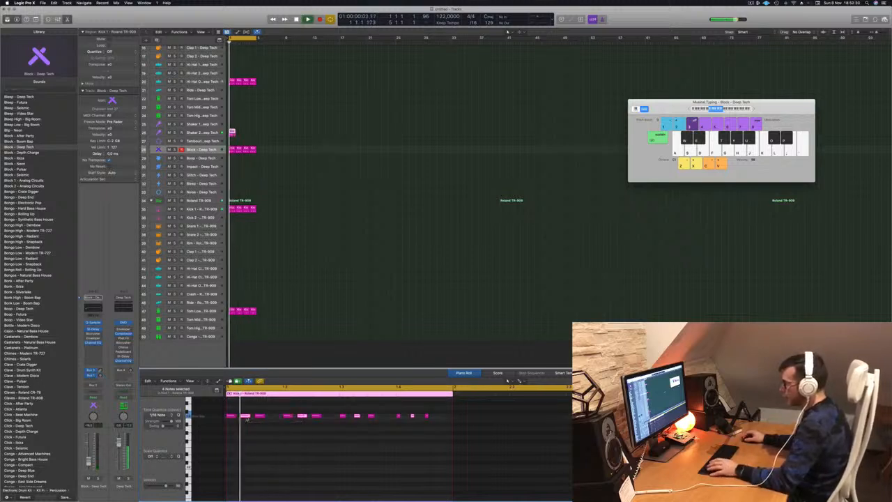
scroll(267, 432, left, 2)
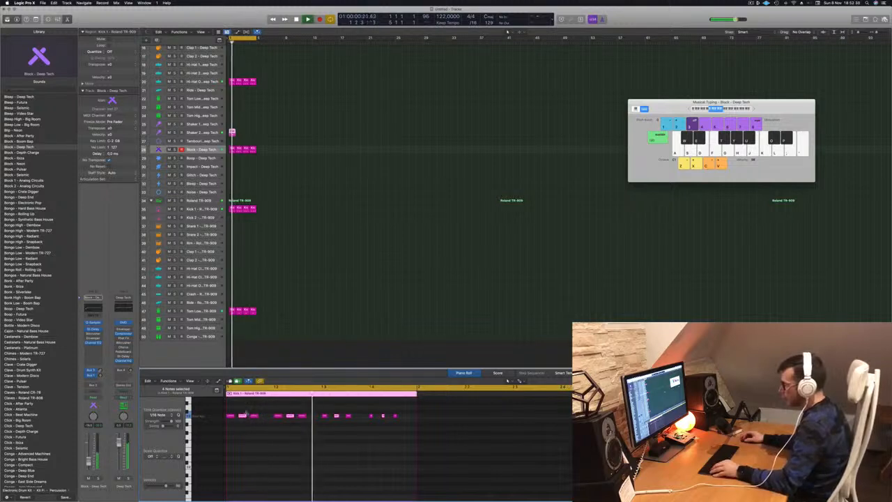
drag(265, 417, 266, 421)
key(Return)
key(Return)
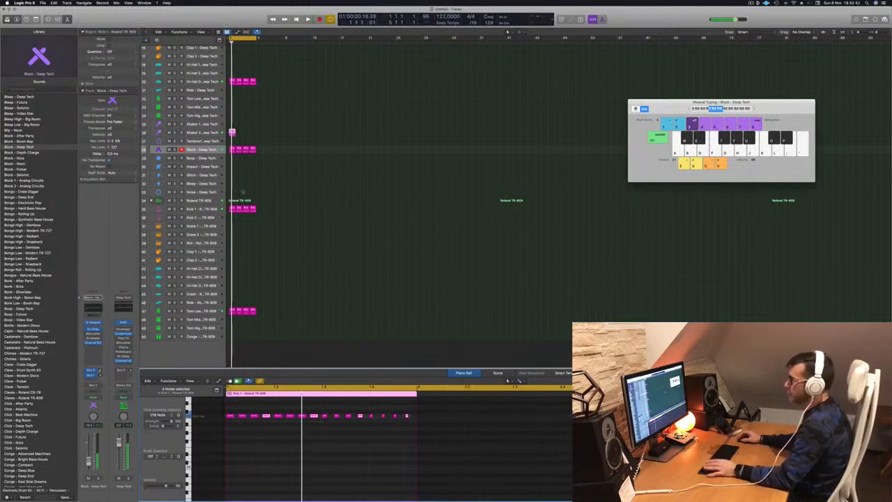
Step: Insert a stereo Compressor on the Block - Deep Tech track, with Kick 1 - Roland TR-909 as its side-chain source
click(200, 149)
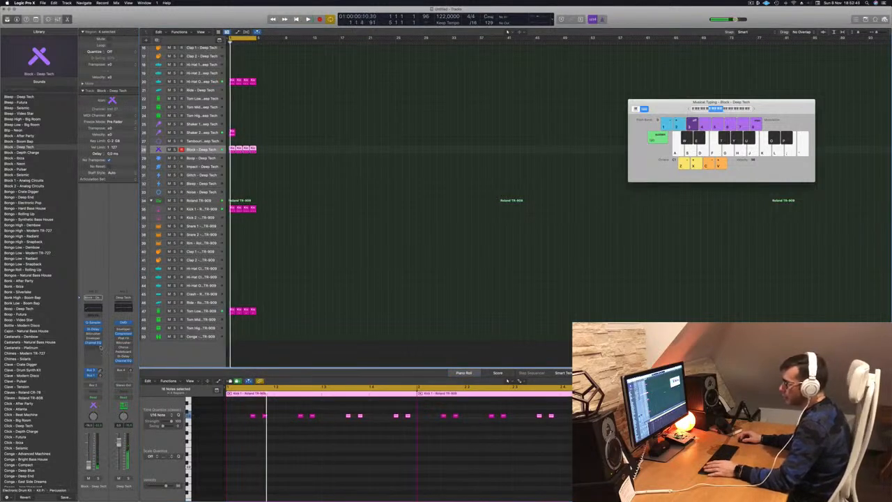
click(93, 347)
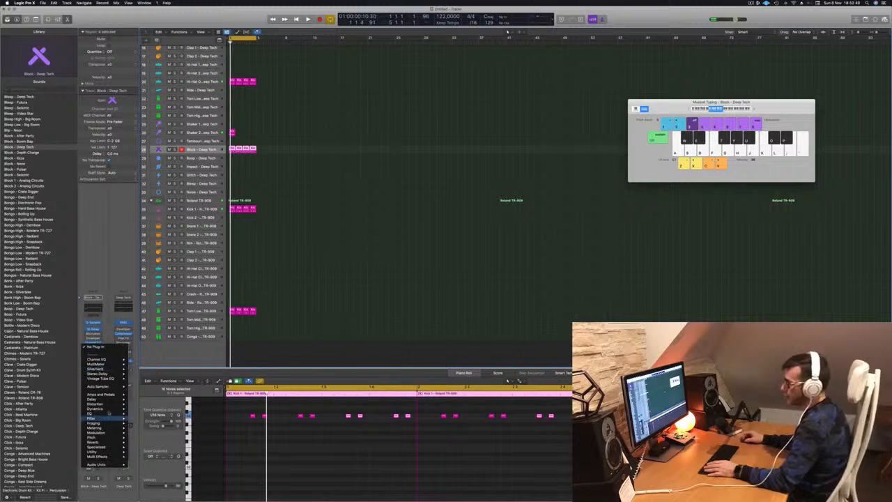
mouse_move(111, 408)
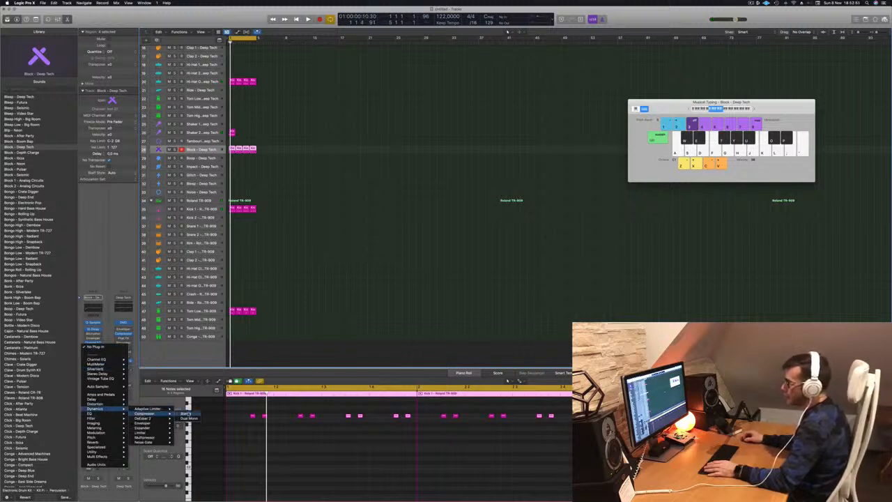
click(185, 414)
click(523, 82)
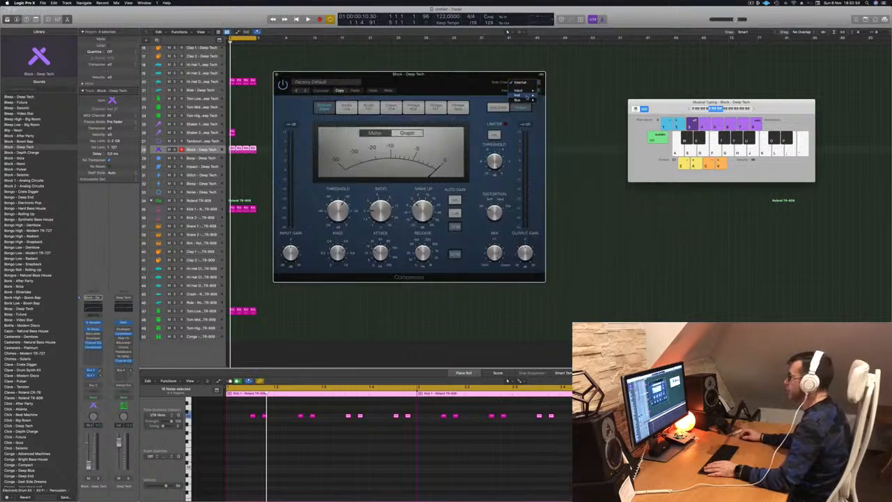
mouse_move(519, 95)
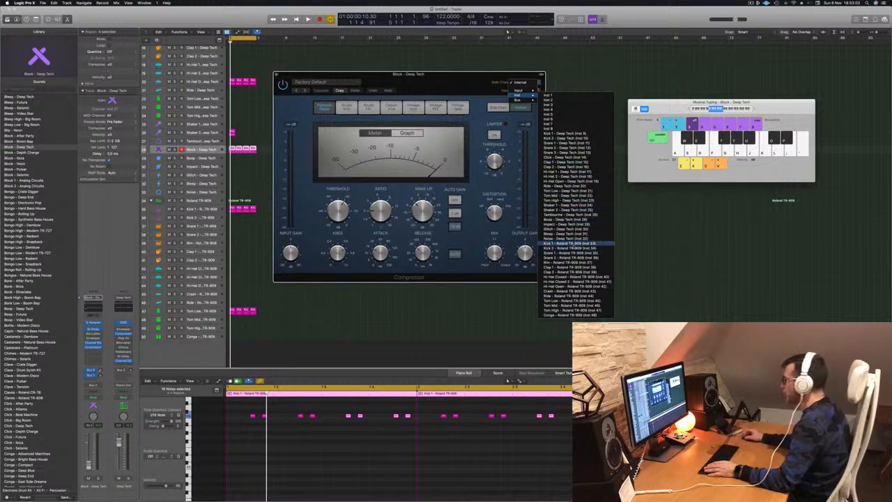
click(573, 243)
Step: Adjust the output gain of the block's Compressor while listening to the loop
key(space)
drag(458, 84, 528, 81)
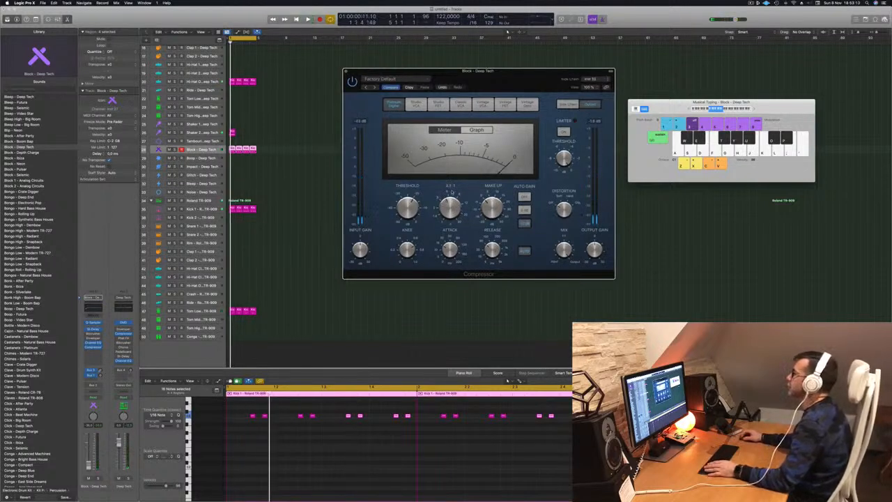
key(space)
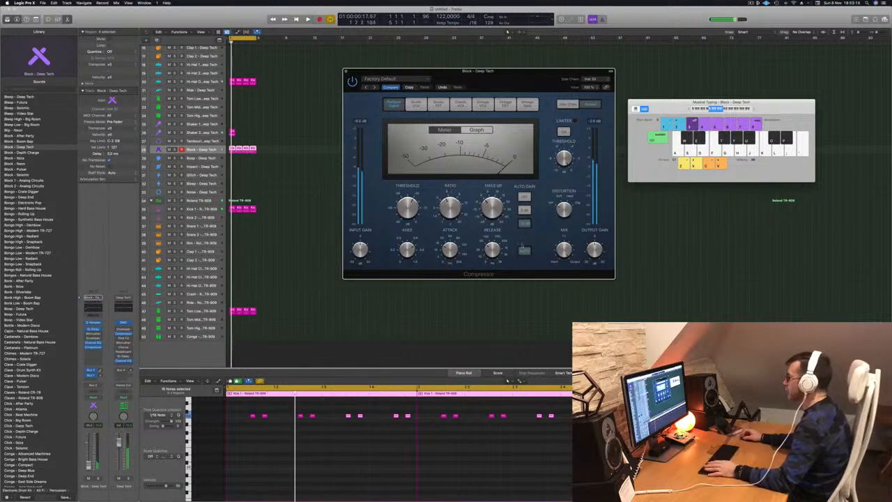
key(space)
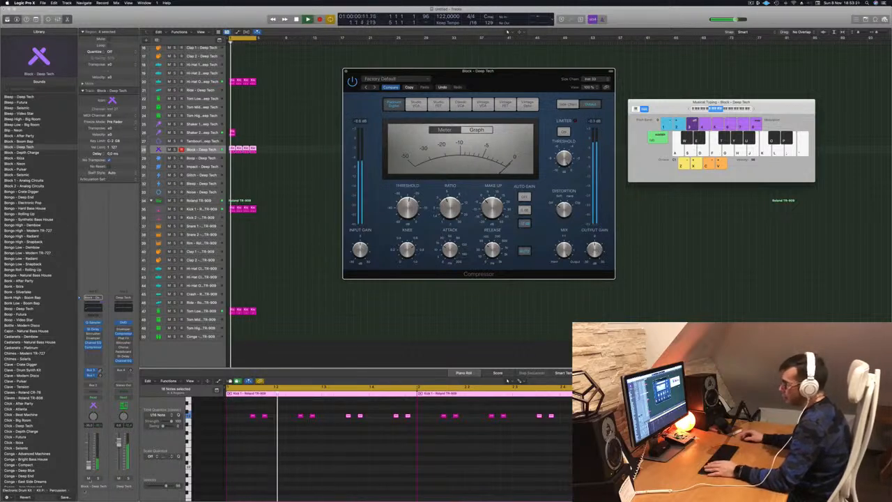
drag(594, 250, 594, 265)
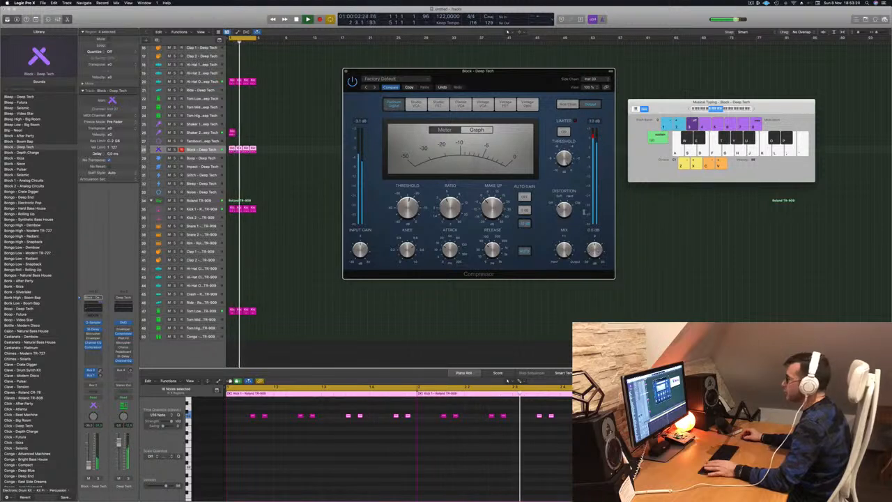
Step: Compare the Block - Deep Tech track soloed and within the full loop during playback
click(213, 149)
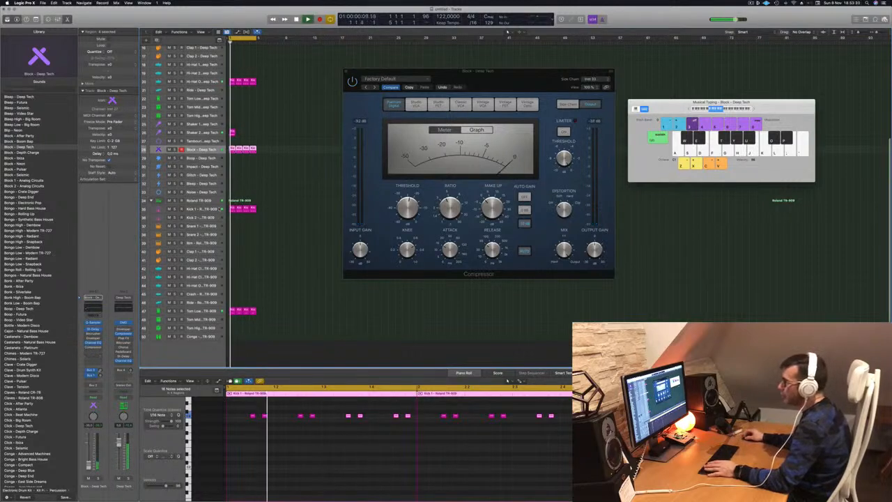
scroll(322, 182, up, 5)
scroll(314, 192, down, 3)
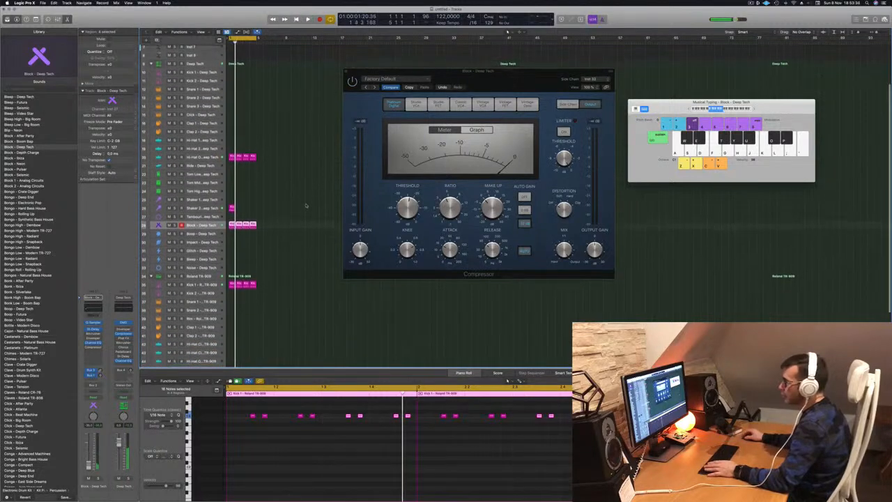
key(space)
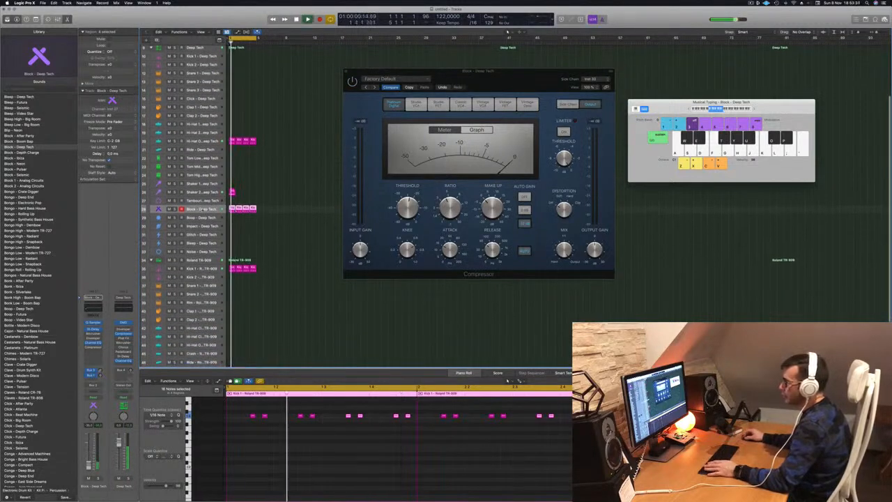
click(175, 209)
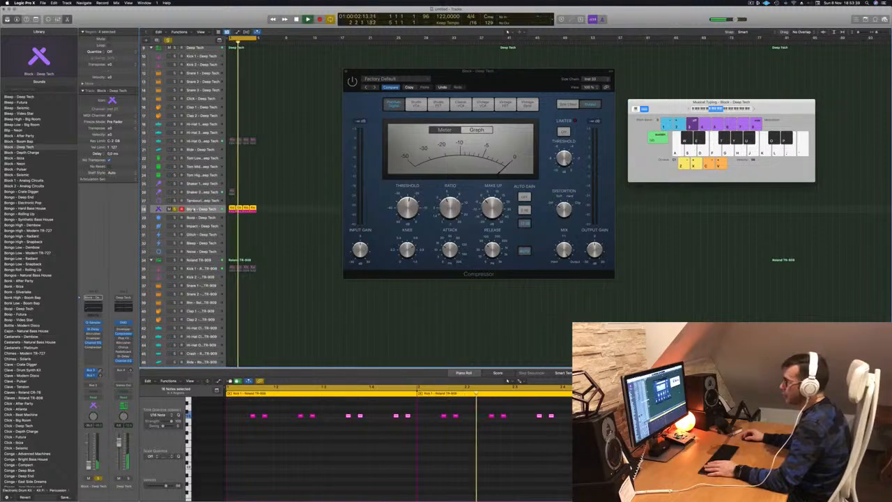
key(ctrl+s)
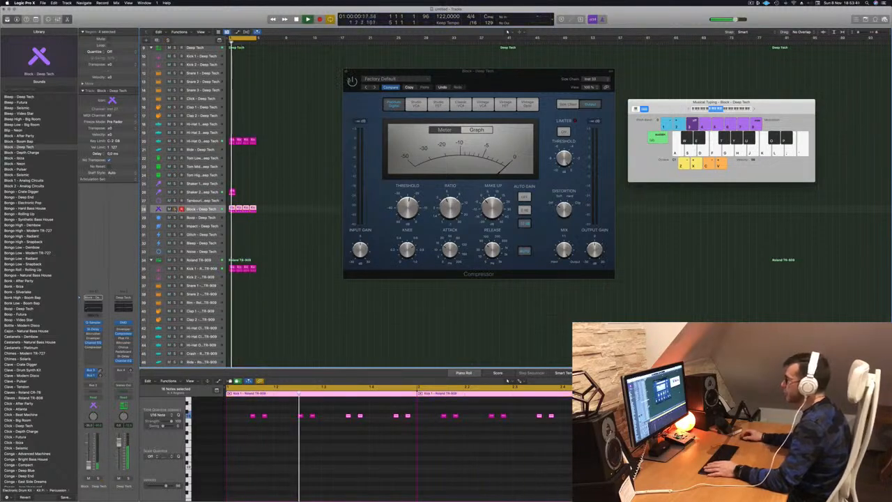
Step: Reposition the Compressor window and replay the loop from the beginning to check the compressed block
click(467, 76)
drag(490, 79, 471, 85)
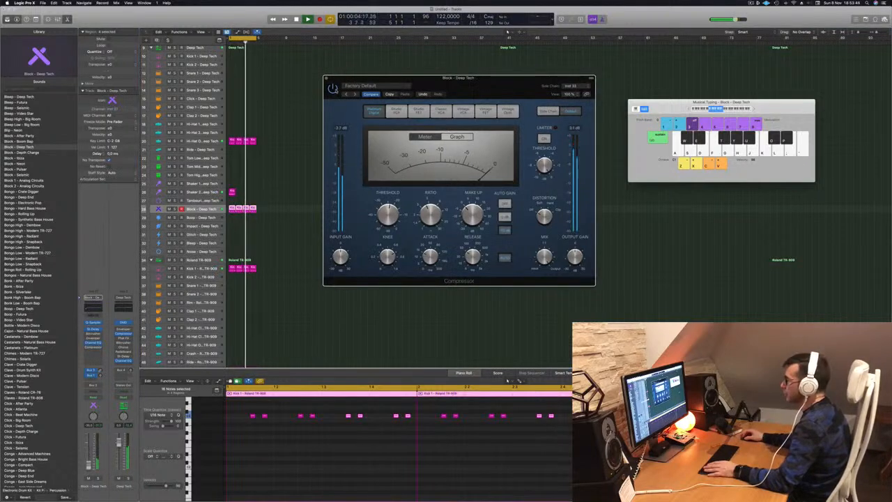
key(space)
key(Return)
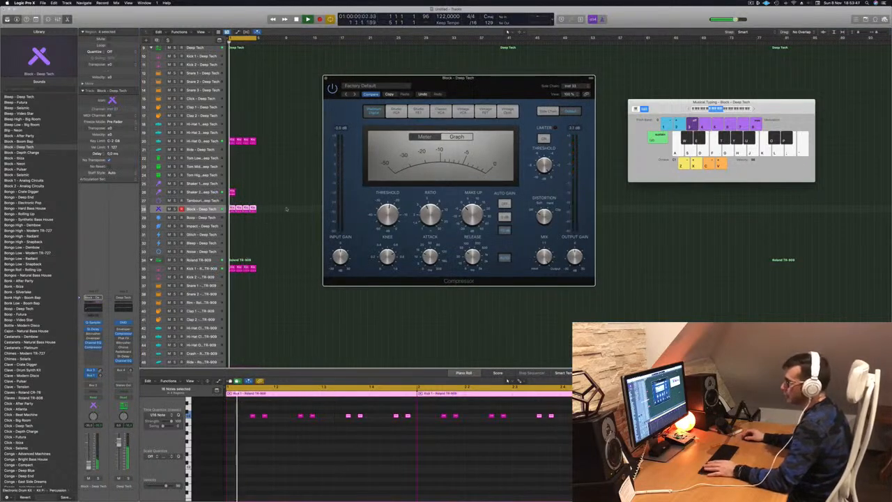
key(space)
Step: Repeat the Shaker 2 - Deep Tech region across the four bars and hide the Musical Typing keyboard
mouse_move(232, 192)
mouse_down()
mouse_move(253, 200)
mouse_move(247, 195)
mouse_up()
click(209, 193)
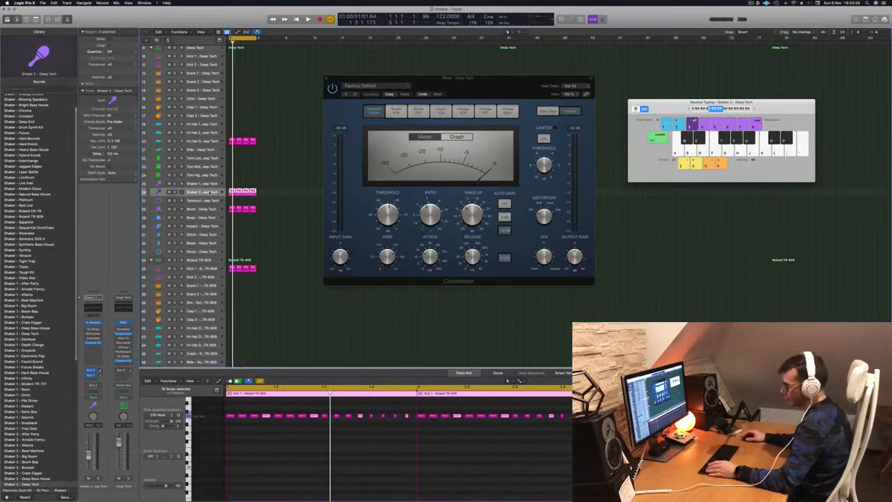
key(super+k)
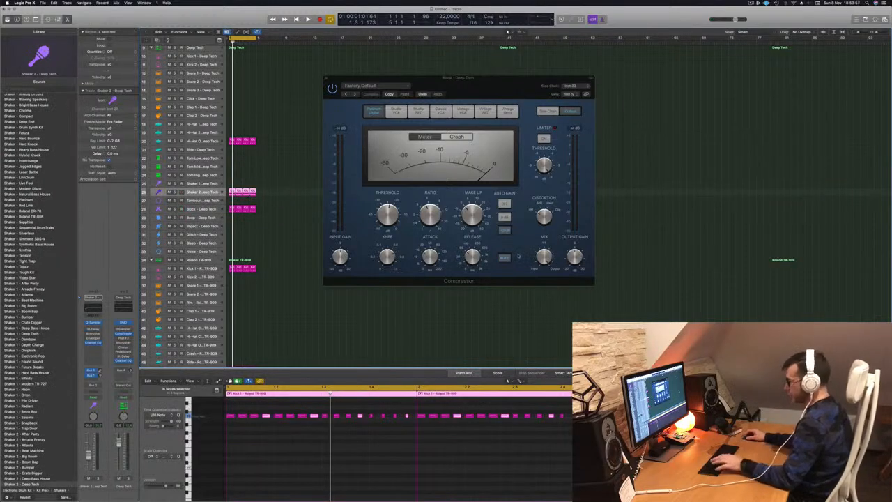
Step: Show the Mixer and copy the block's Compressor to the Shaker 2 - Deep Tech channel
key(x)
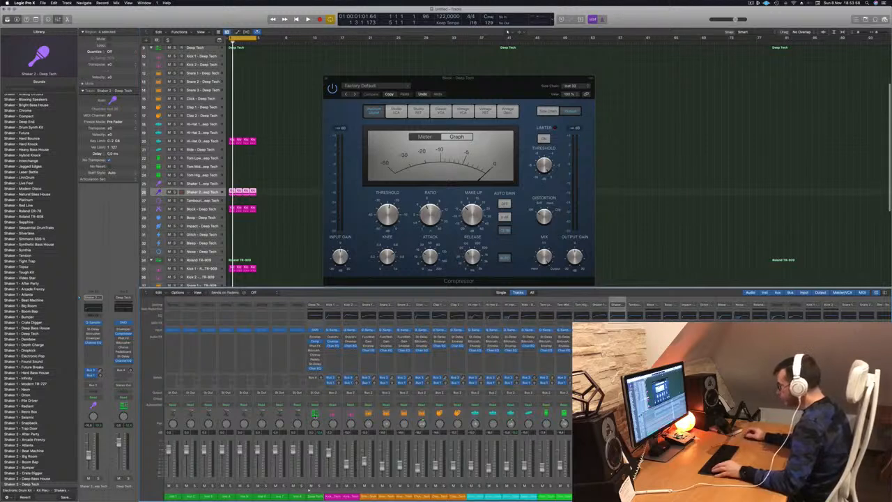
key(space)
key(space)
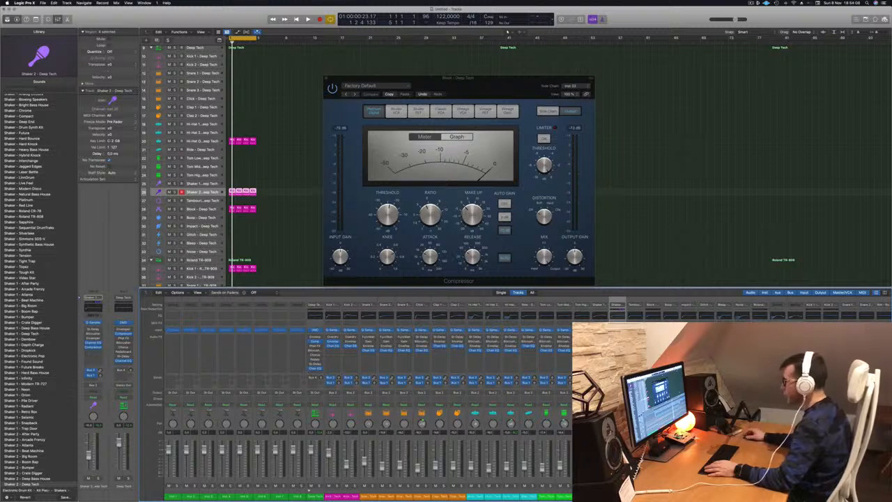
Step: Solo the Shaker 2 track during loop playback and lower its volume
key(space)
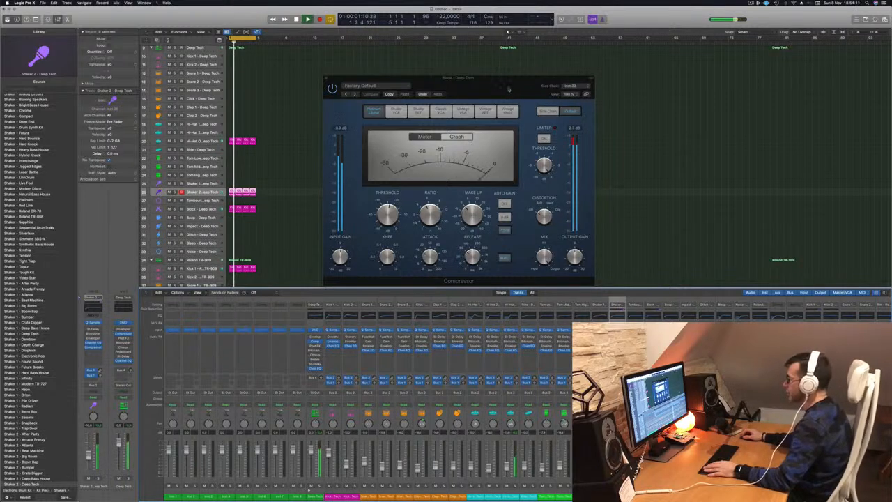
drag(504, 89, 523, 88)
key(space)
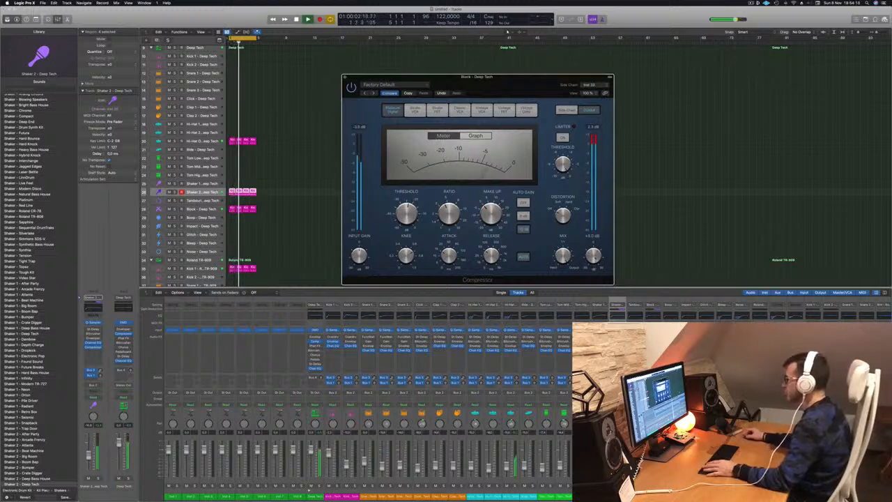
key(space)
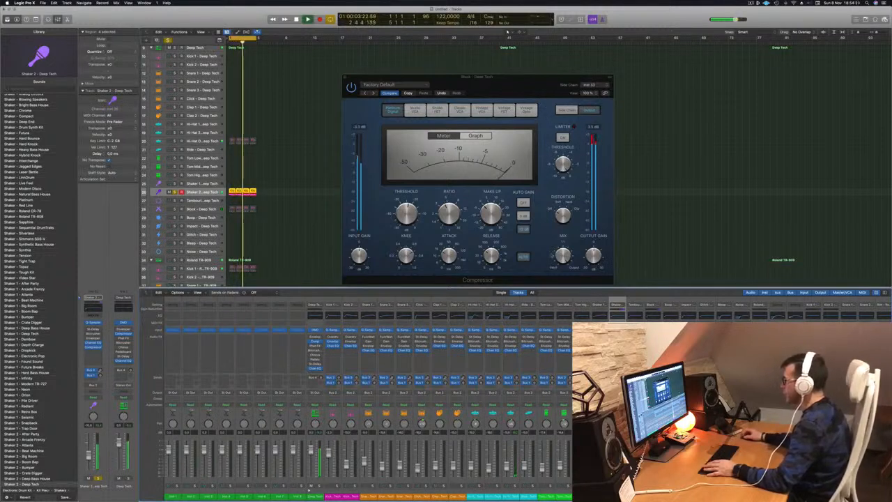
key(space)
key(space)
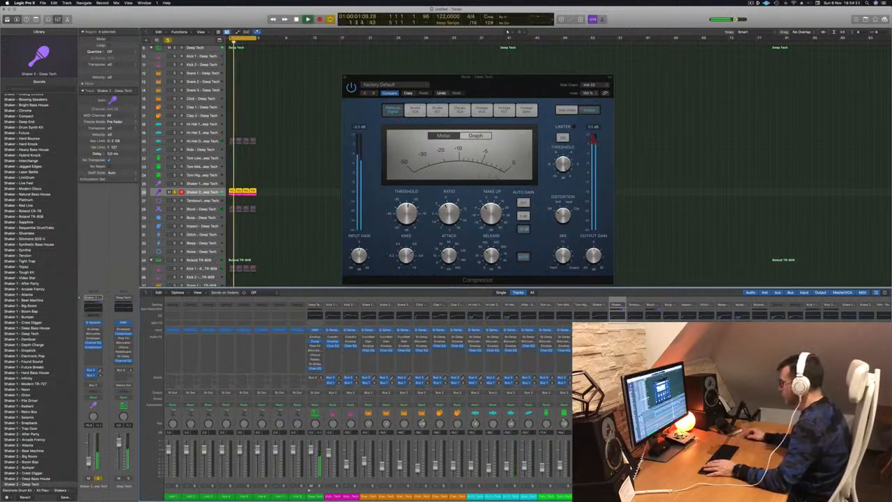
Step: Turn on the limiter in the block's Compressor and close the plug-in window
key(space)
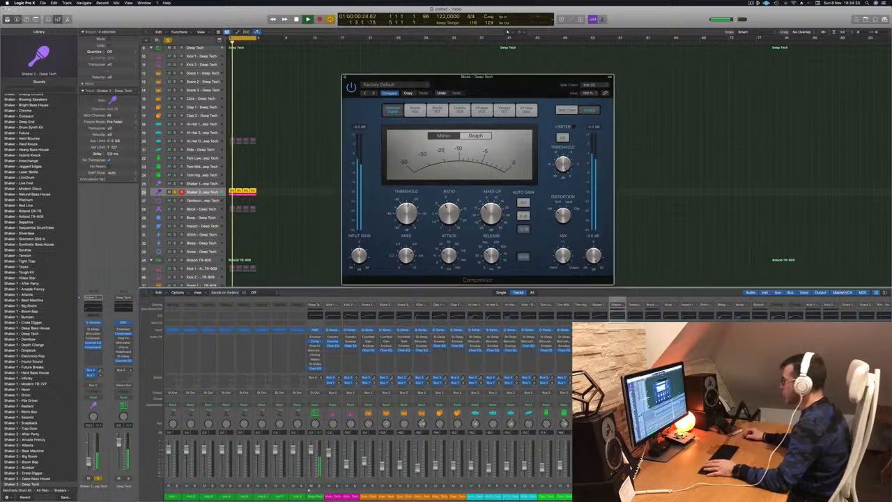
click(562, 138)
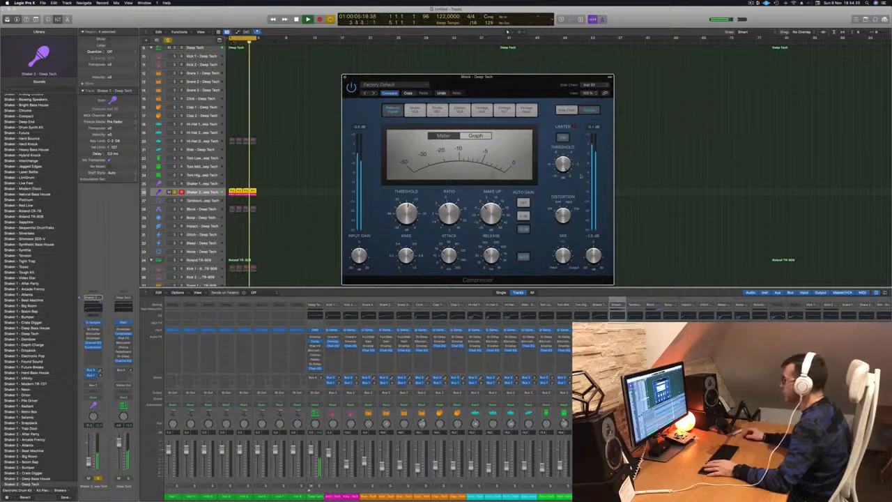
click(344, 78)
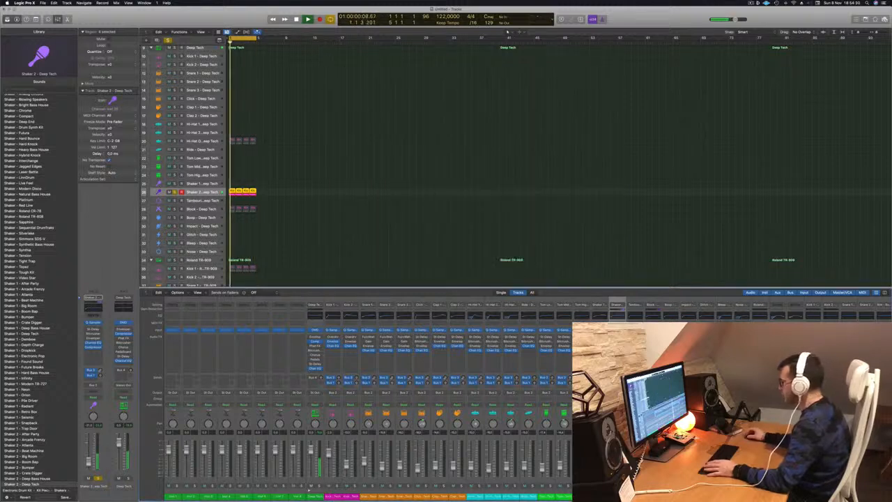
Step: Take the Shaker 2 track out of solo and replay the full drum loop
key(s)
key(space)
key(space)
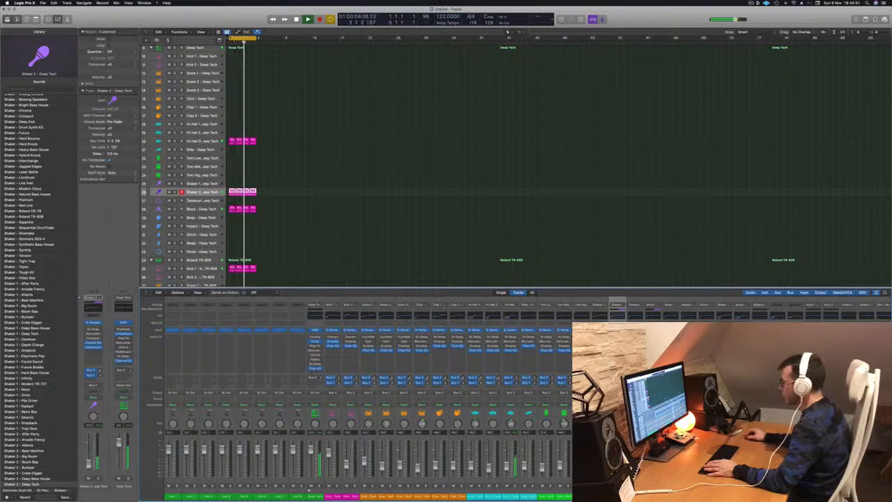
Step: Set the left output mix of Shaker 2's Stereo Delay to 15% and replay the loop
click(617, 337)
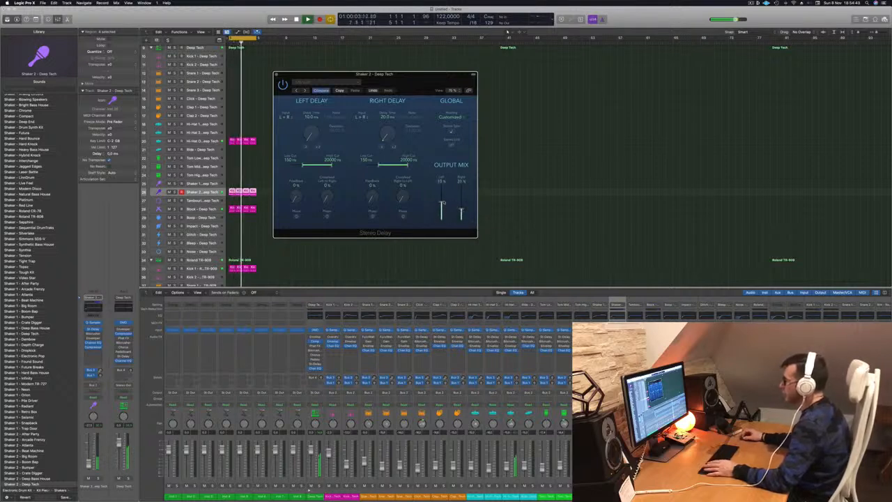
drag(441, 221, 442, 216)
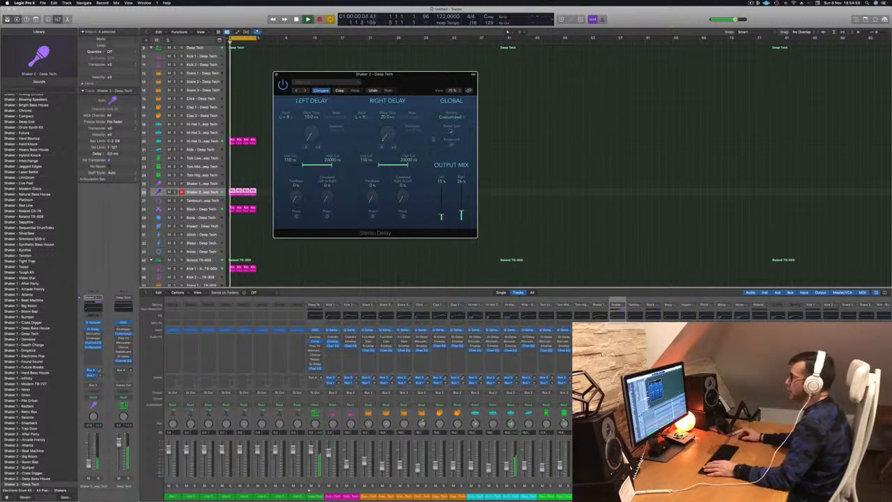
drag(462, 86, 570, 137)
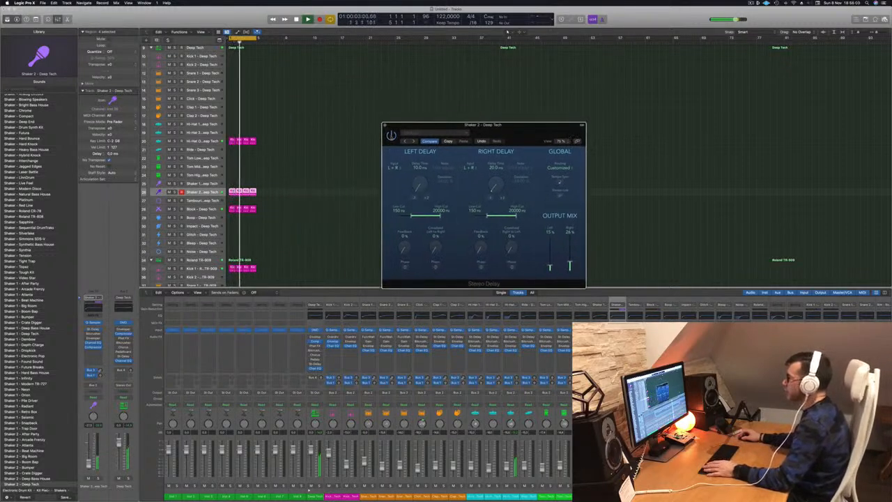
drag(539, 129, 550, 136)
key(Return)
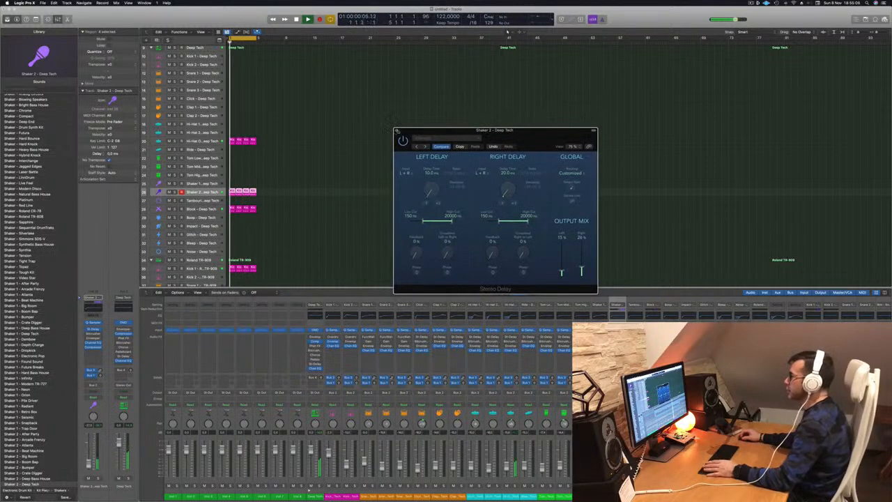
Step: Close Shaker 2's Stereo Delay, set its Channel EQ low-cut frequency to 2380 Hz, and close the EQ window
click(396, 130)
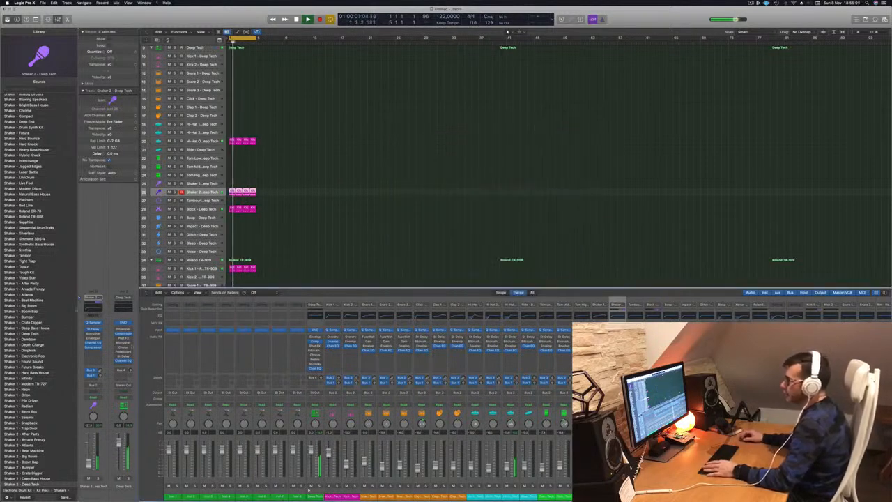
click(93, 343)
drag(333, 175, 597, 174)
click(304, 272)
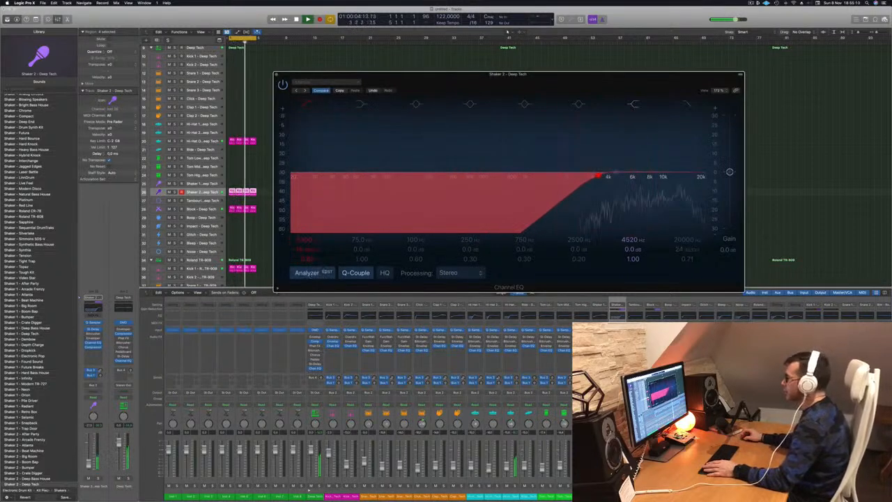
drag(599, 176, 493, 177)
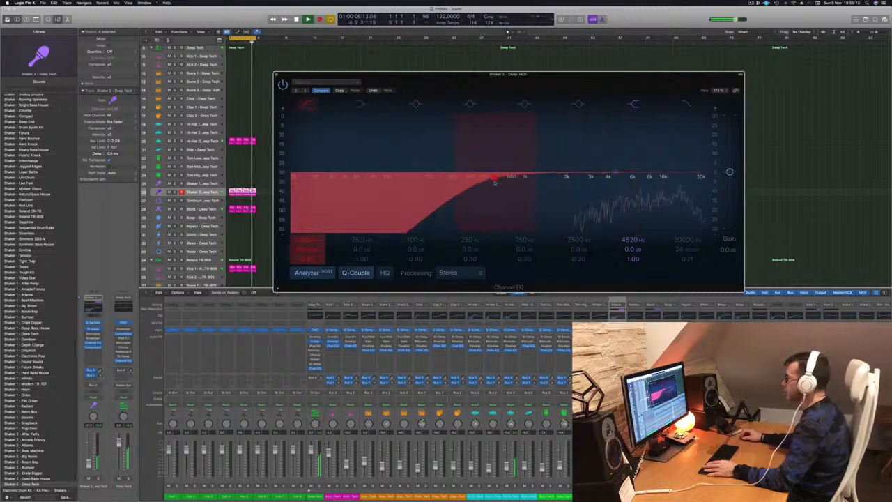
drag(495, 177, 579, 175)
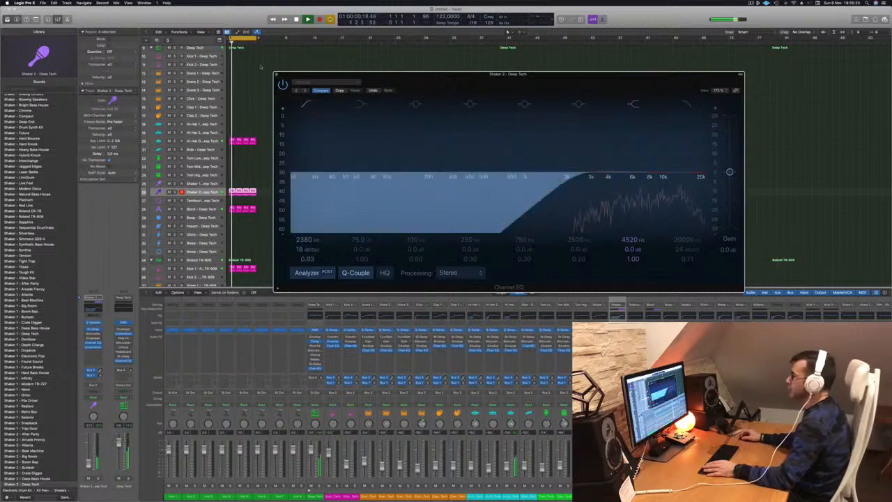
key(super+w)
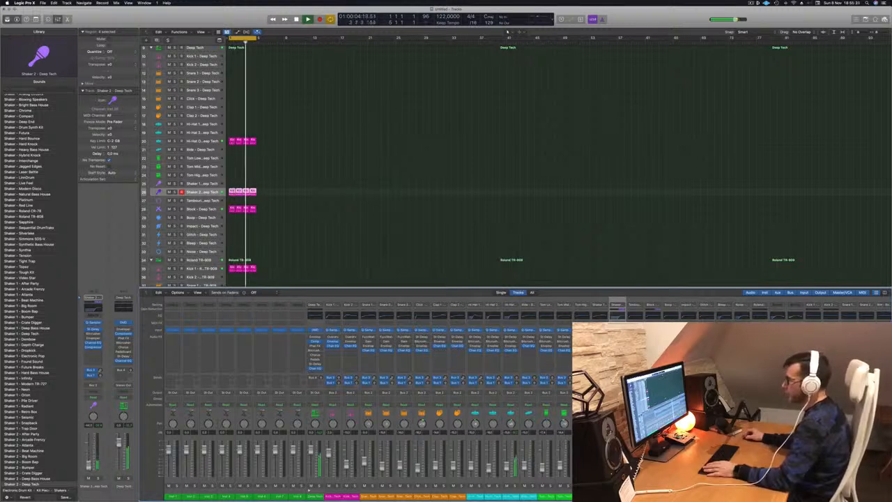
Step: Copy the first one-bar TR-909 Kick 1 region to the start of the TR-909 Hi-Hat Closed track
scroll(349, 222, up, 5)
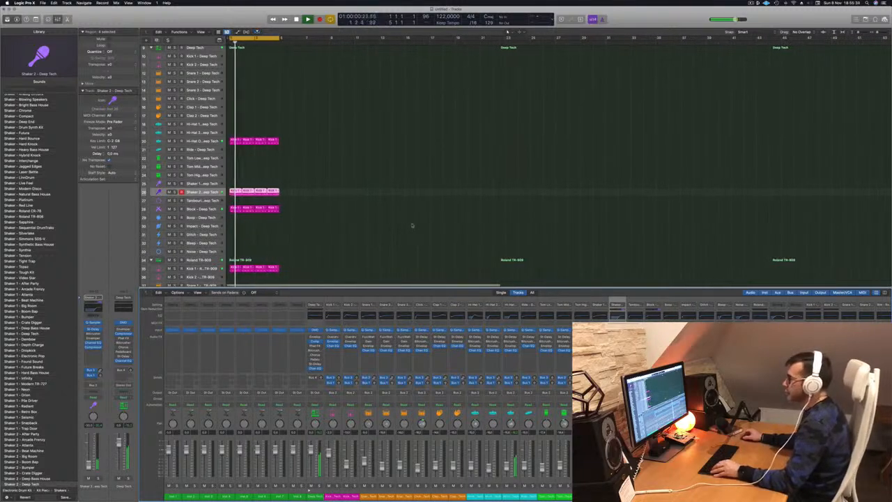
scroll(279, 151, down, 5)
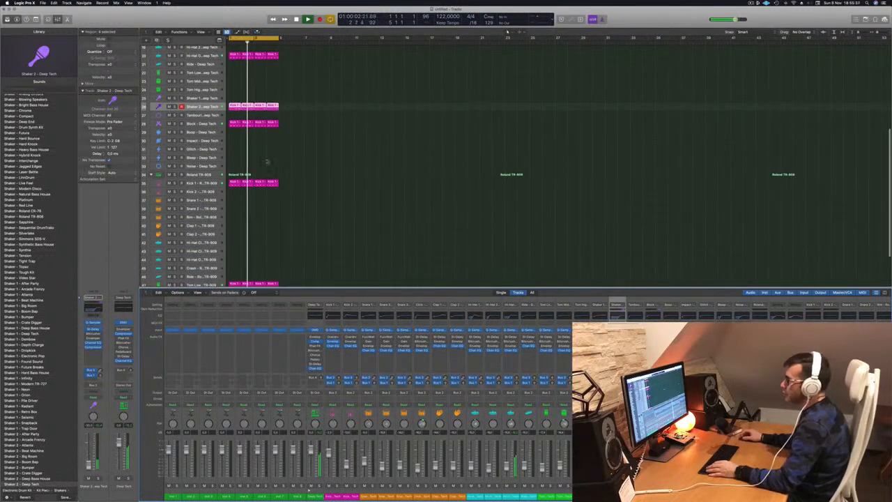
click(234, 183)
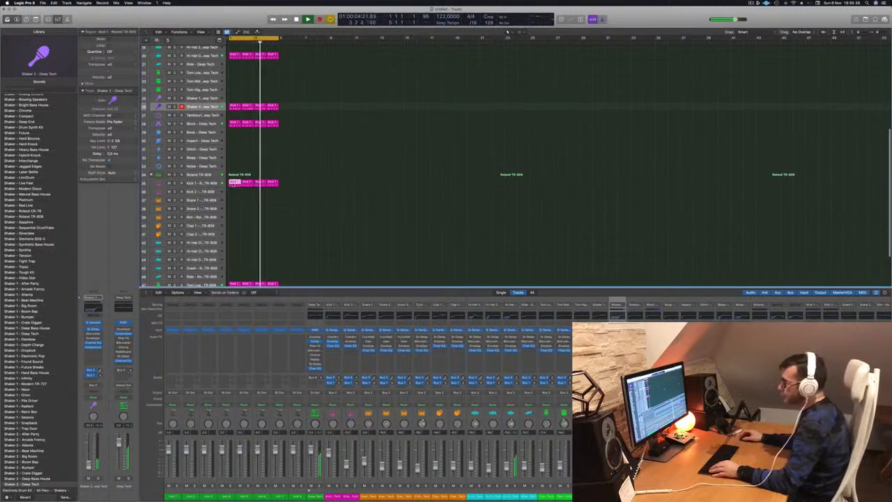
drag(235, 183, 234, 244)
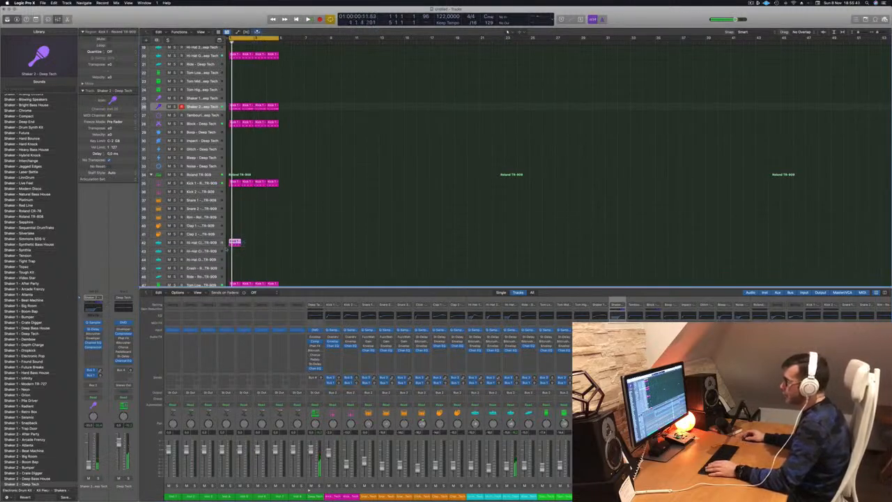
Step: Transpose the copied hi-hat region's notes down in the Piano Roll, duplicate them into sixteenth notes across the bar, and play the loop
double_click(235, 242)
drag(230, 433, 458, 465)
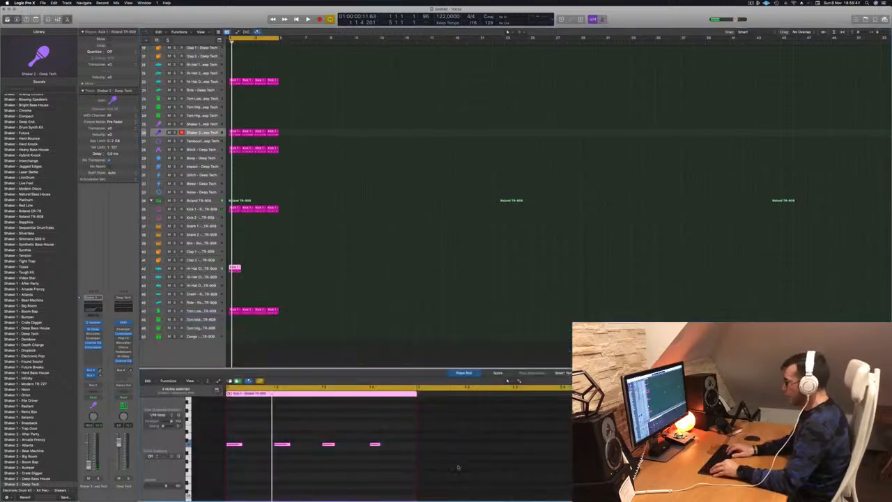
scroll(331, 477, up, 5)
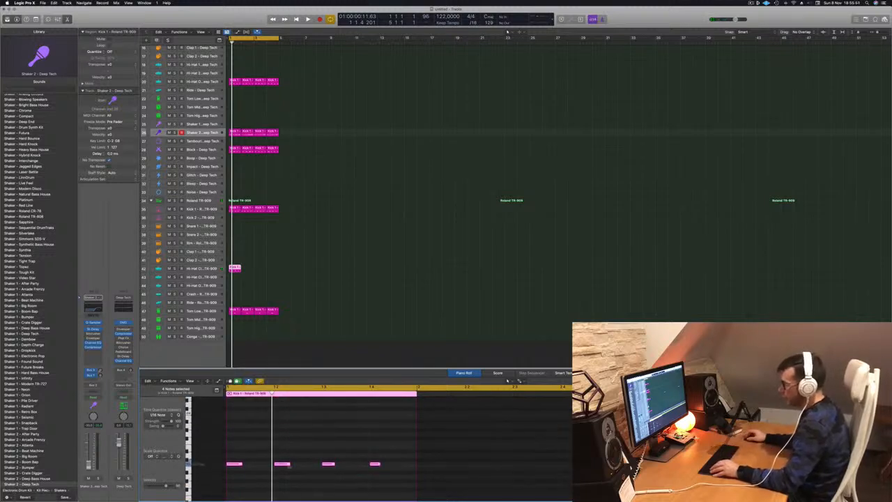
drag(242, 464, 269, 470)
key(space)
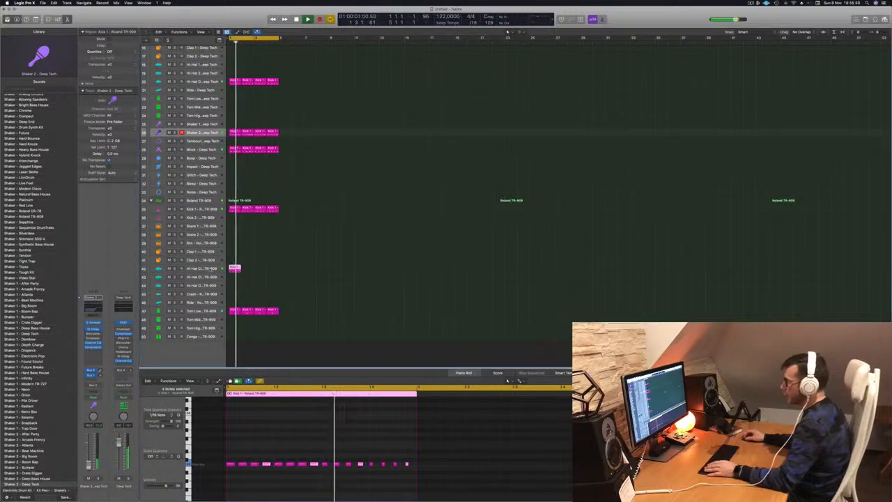
Step: Repeat the hi-hat region across four bars and move all four regions to the TR-909 Hi-Hat Closed 2 track
click(238, 268)
drag(239, 267, 257, 270)
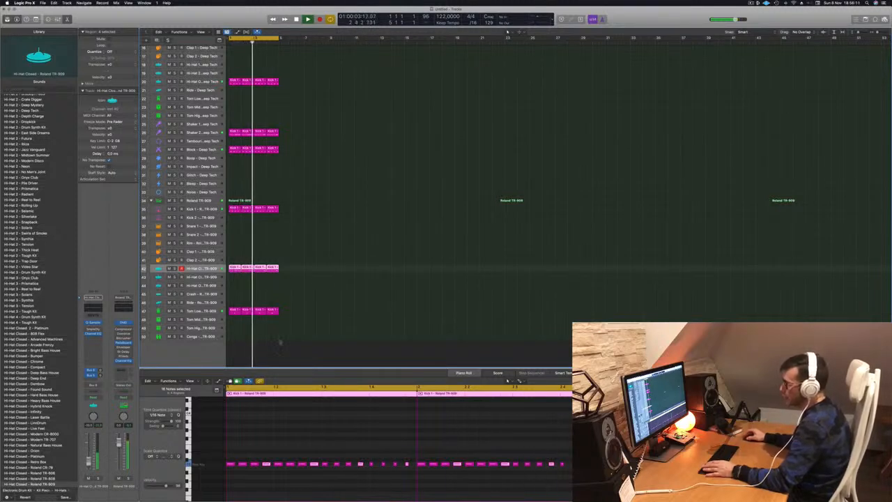
drag(268, 268, 269, 276)
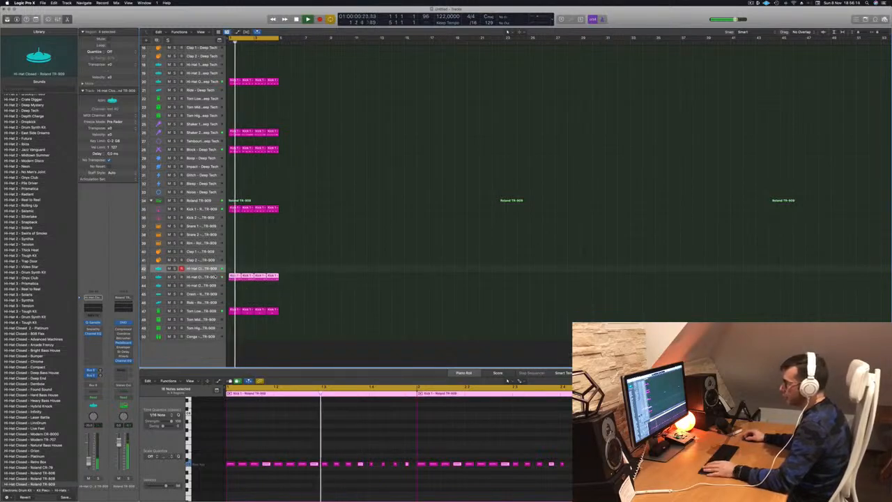
click(199, 277)
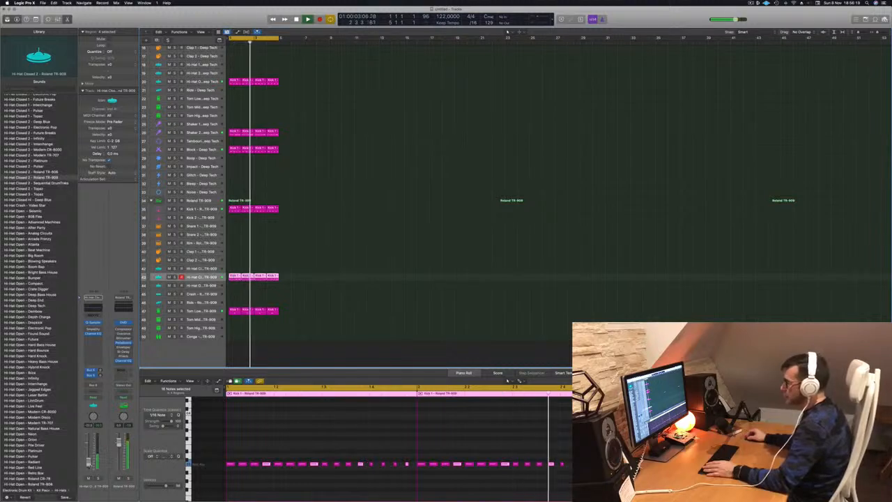
Step: Stop playback and copy the first TR-909 Kick 1 region to the start of the TR-909 Snare 1 track
scroll(424, 303, up, 5)
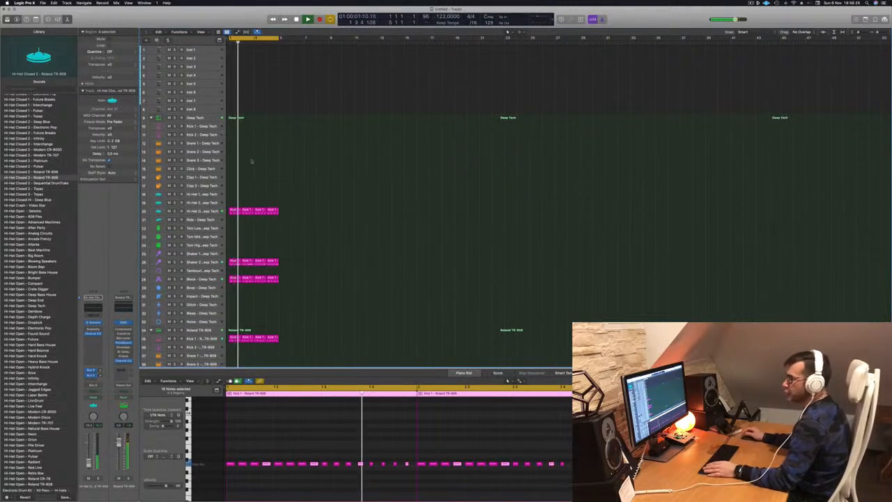
click(236, 211)
scroll(292, 267, down, 5)
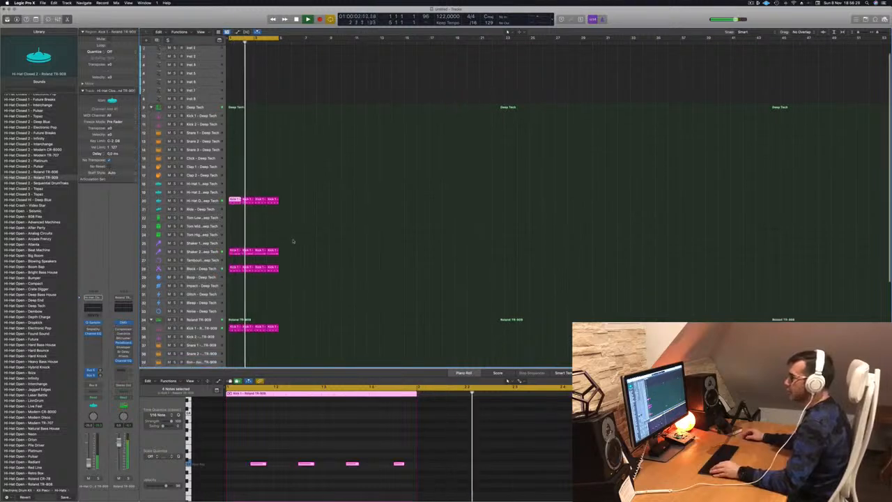
key(space)
drag(235, 263, 235, 279)
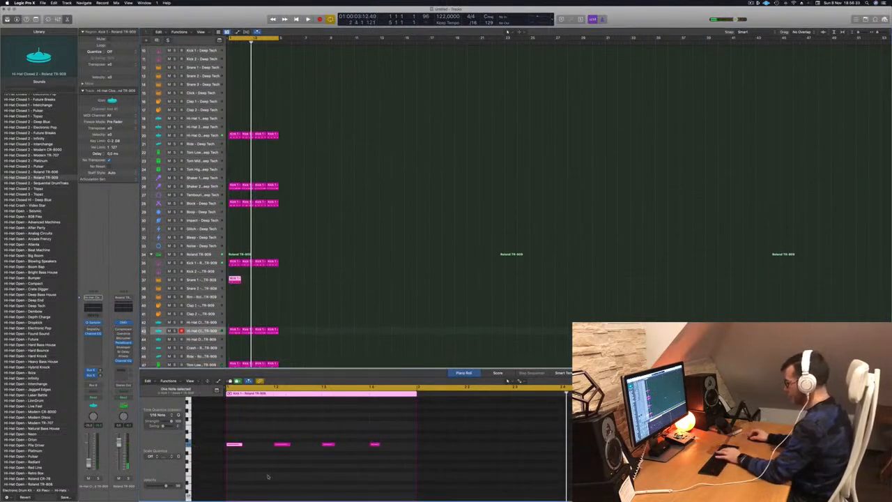
Step: Keep only the snare region's notes on beats 2 and 4, transpose them down, and play the loop
drag(265, 413, 389, 462)
key(alt+shift+Down)
key(alt+shift+Down)
key(space)
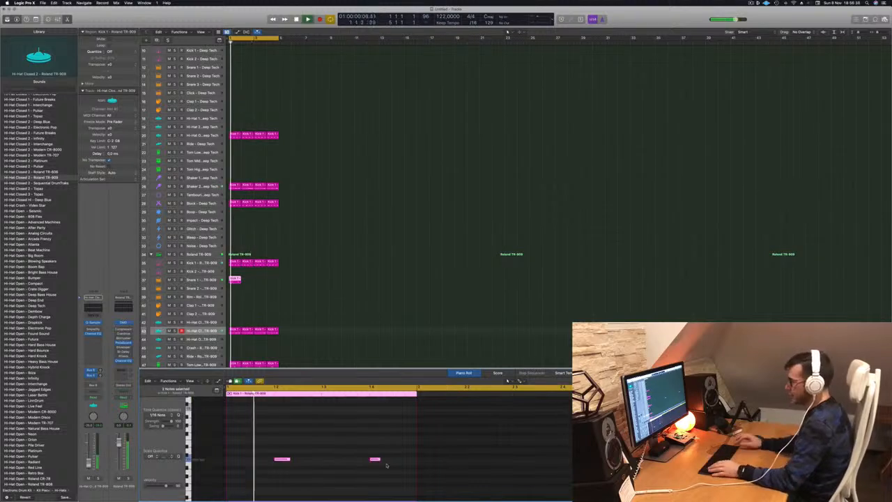
Step: Select the TR-909 Snare 1 track and repeat its one-bar region across four bars during loop playback
click(207, 279)
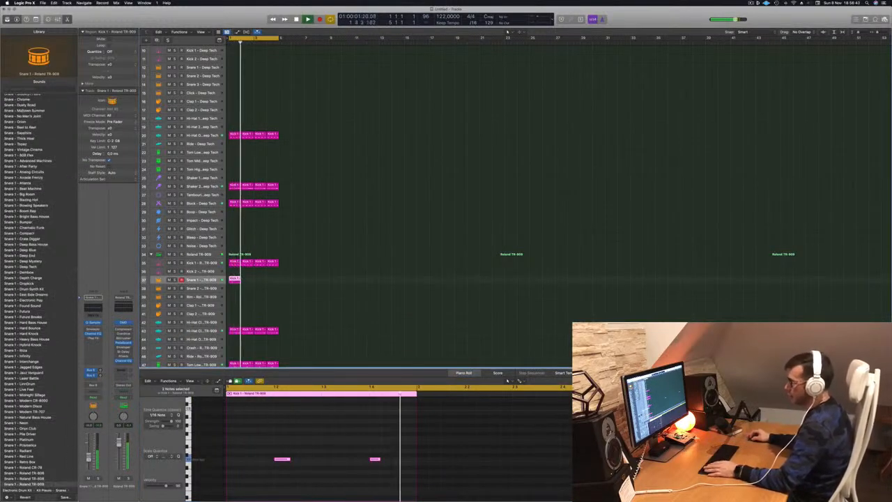
drag(240, 278, 261, 283)
key(space)
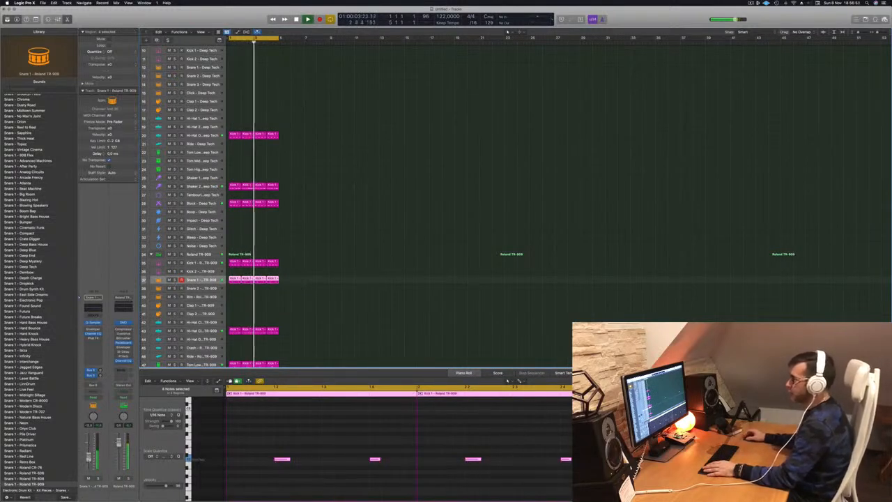
Step: Copy the first open hi-hat region to Deep Tech Kick 2, move its notes onto the beats, and transpose them down
scroll(330, 248, up, 5)
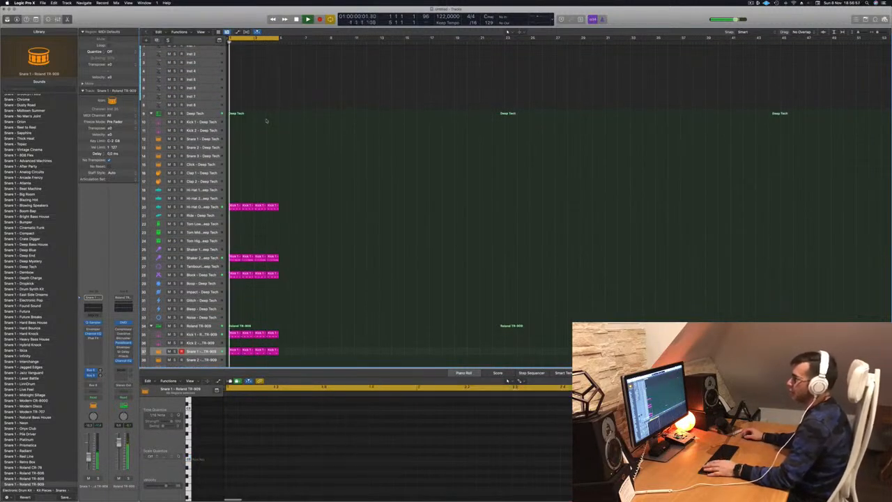
drag(232, 207, 232, 131)
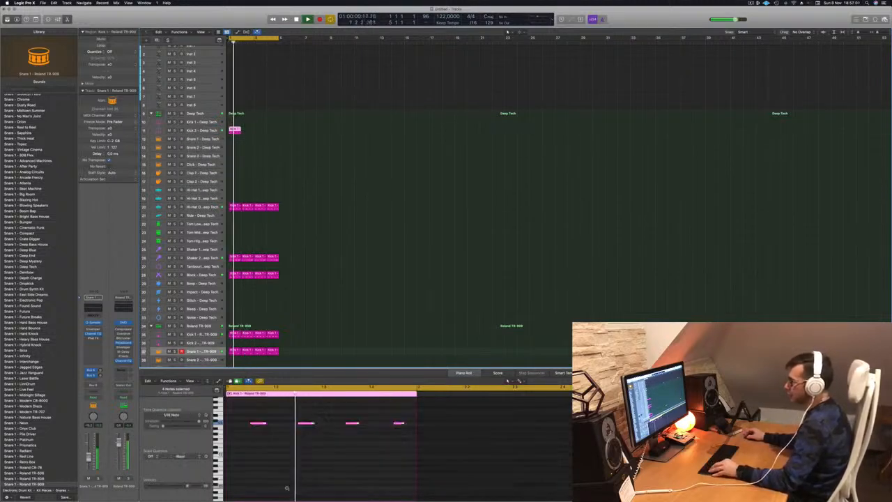
drag(236, 416, 447, 458)
key(alt+shift+Down)
key(alt+shift+Down)
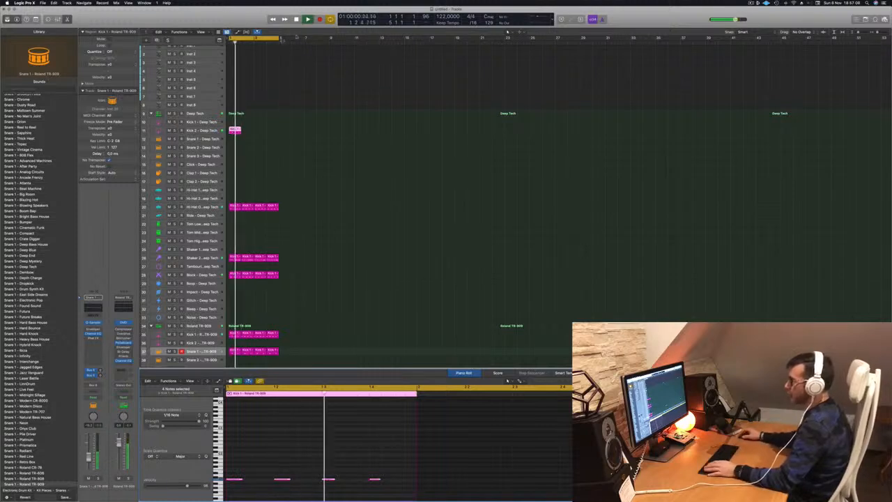
Step: Repeat the Deep Tech Kick 2 region across four bars and change the pitch of all its notes
drag(236, 131, 249, 133)
mouse_move(260, 136)
mouse_down()
mouse_move(237, 130)
mouse_move(259, 135)
mouse_up()
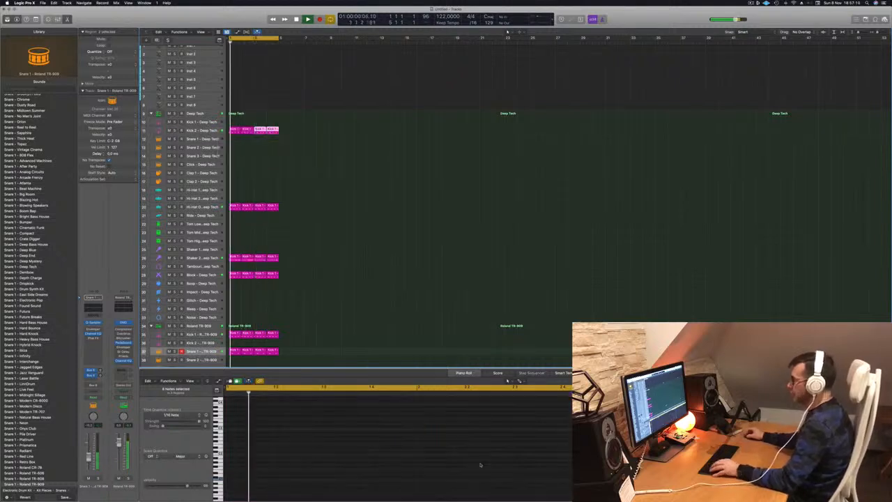
click(201, 130)
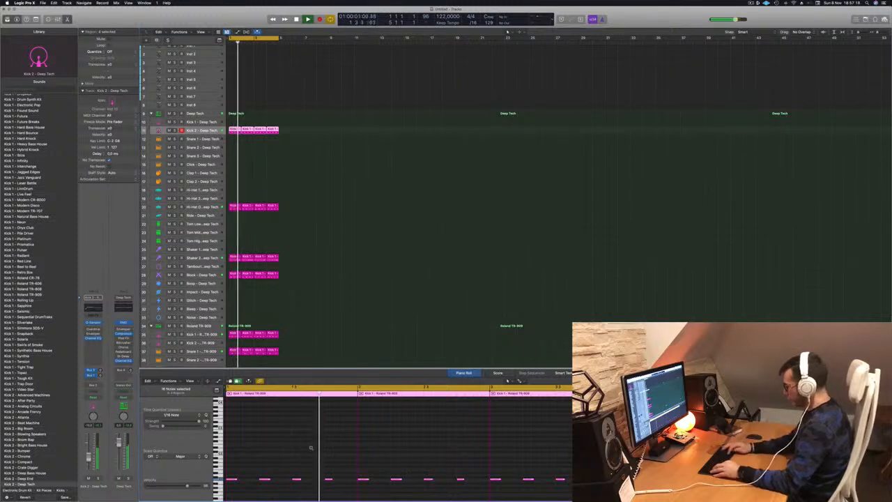
key(alt+shift+Down)
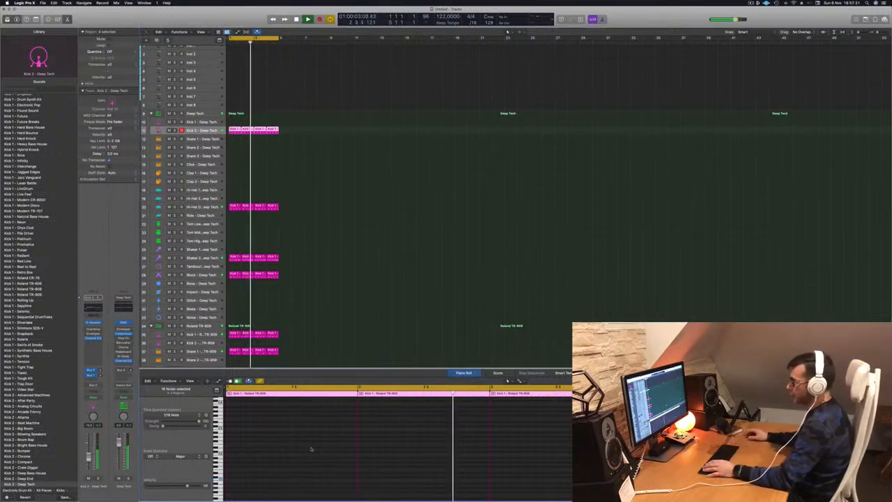
click(169, 130)
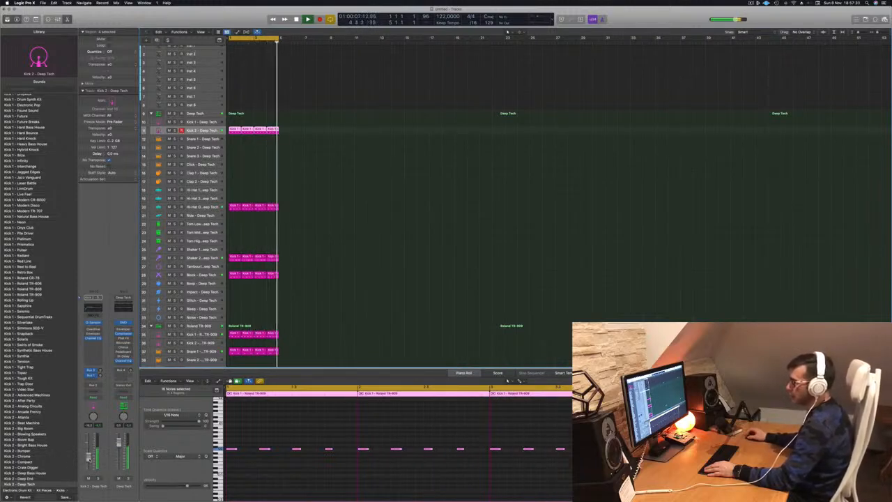
Step: Repeat all four-bar drum regions to fill 16 bars and extend the cycle range to the end of bar 16
scroll(380, 283, down, 3)
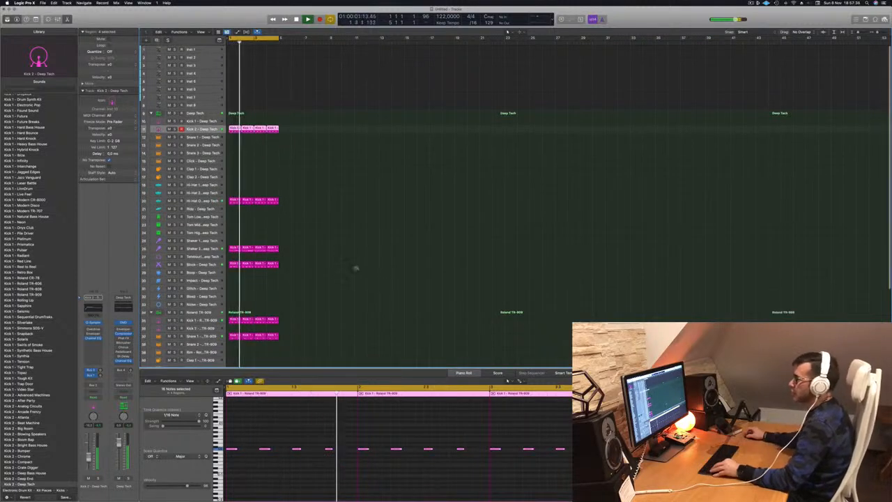
click(200, 50)
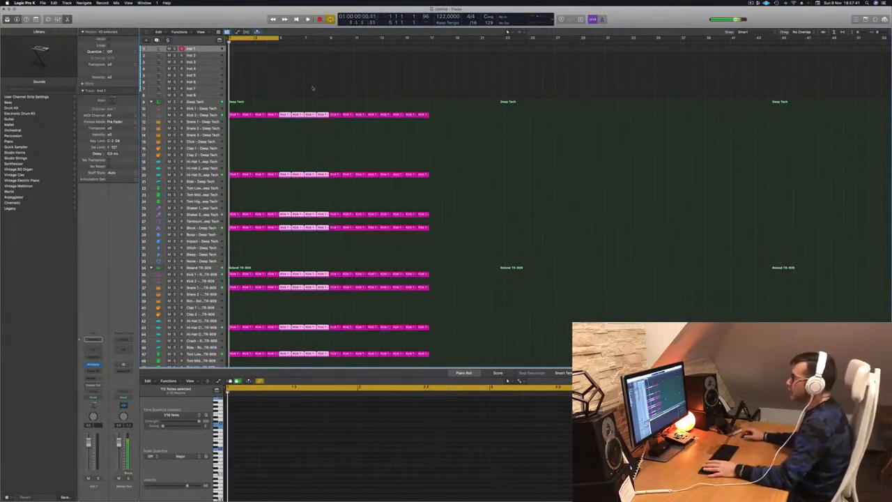
drag(278, 37, 430, 37)
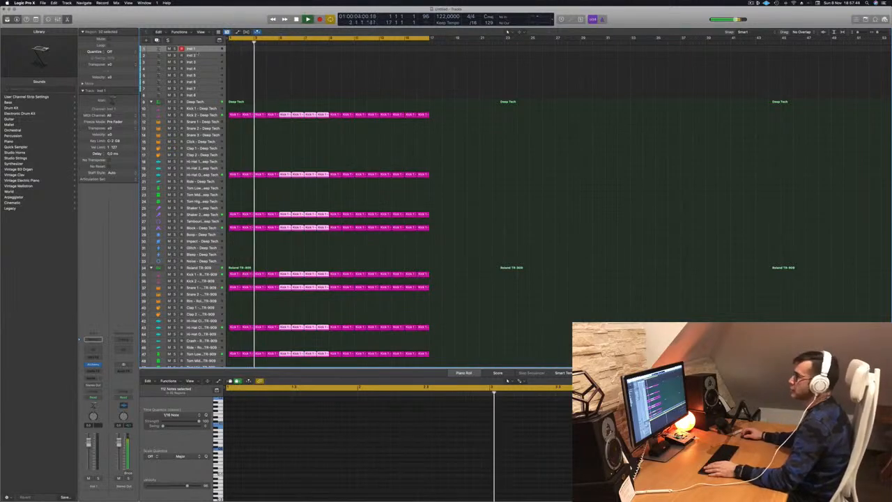
Step: Enlarge the Inst 1 track, open its Alchemy synth, and filter the presets to the Brass category
drag(204, 52, 205, 123)
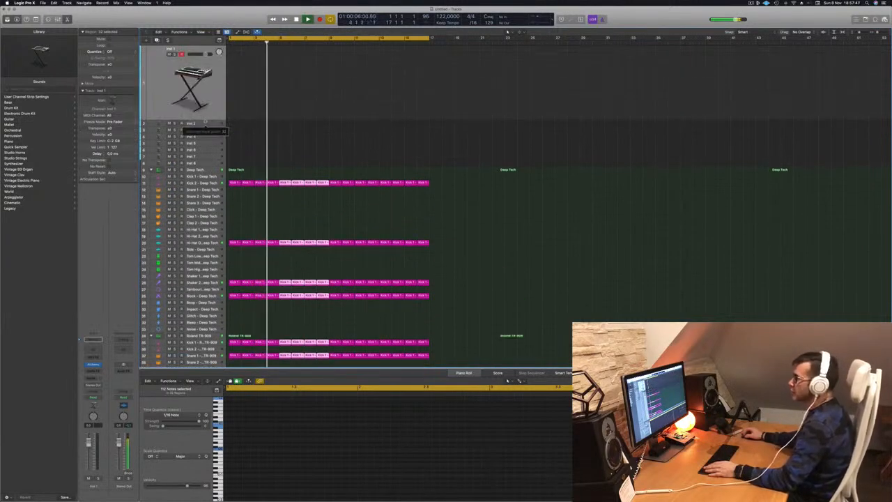
click(188, 101)
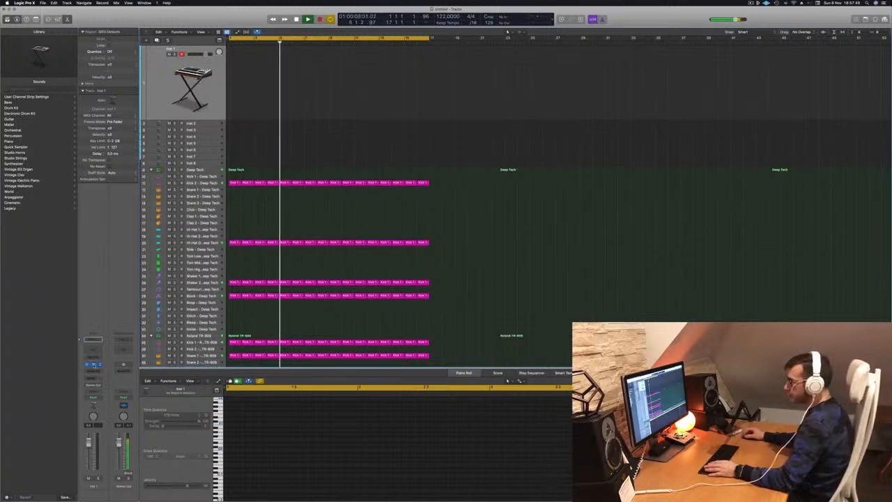
click(93, 364)
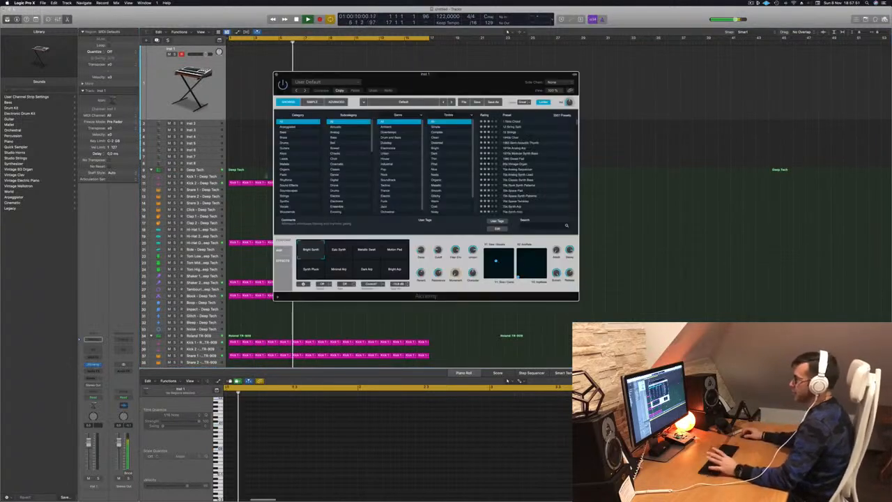
click(284, 137)
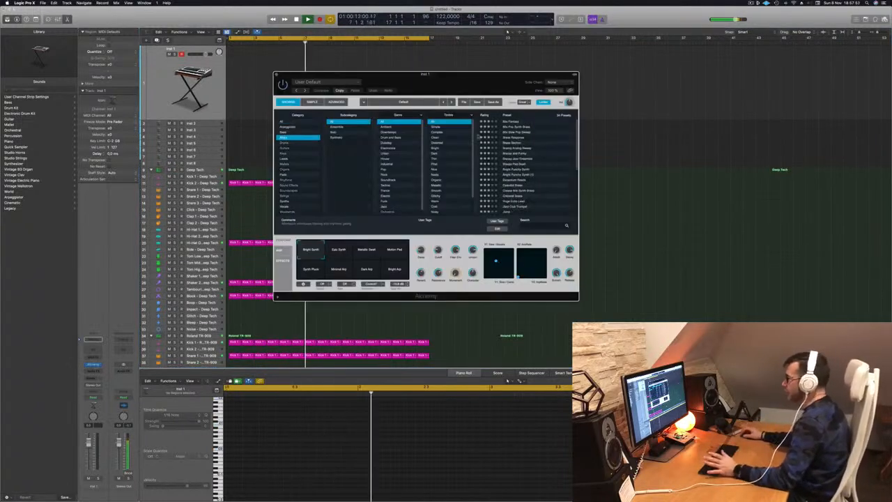
Step: Load the 80s Fantasy preset and switch to Brass Response in Alchemy, and open Musical Typing for playing it
click(514, 122)
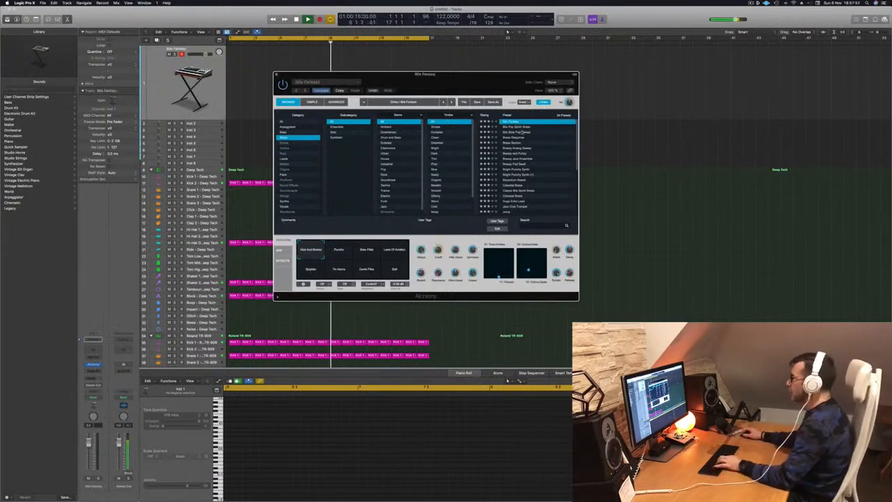
click(513, 138)
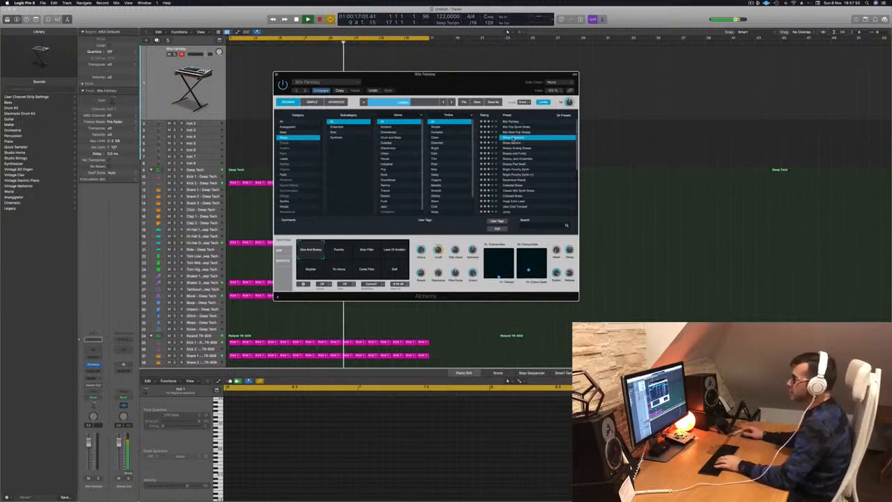
drag(490, 84, 470, 101)
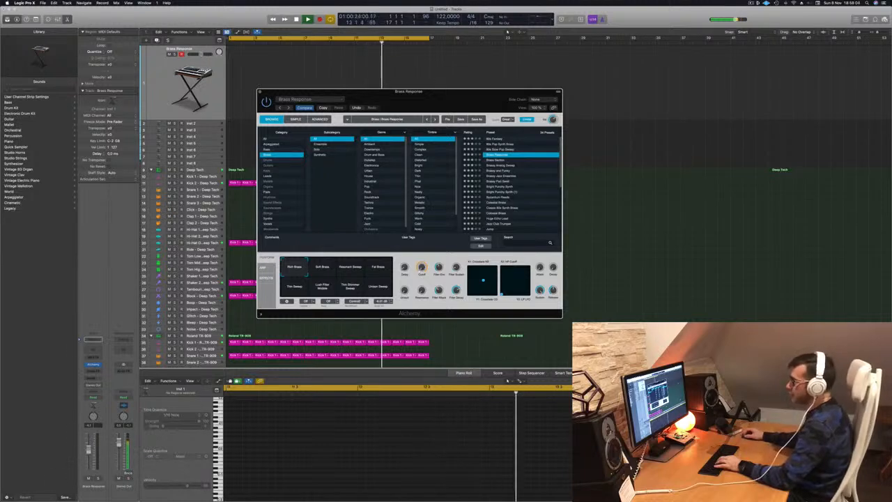
key(g)
key(g)
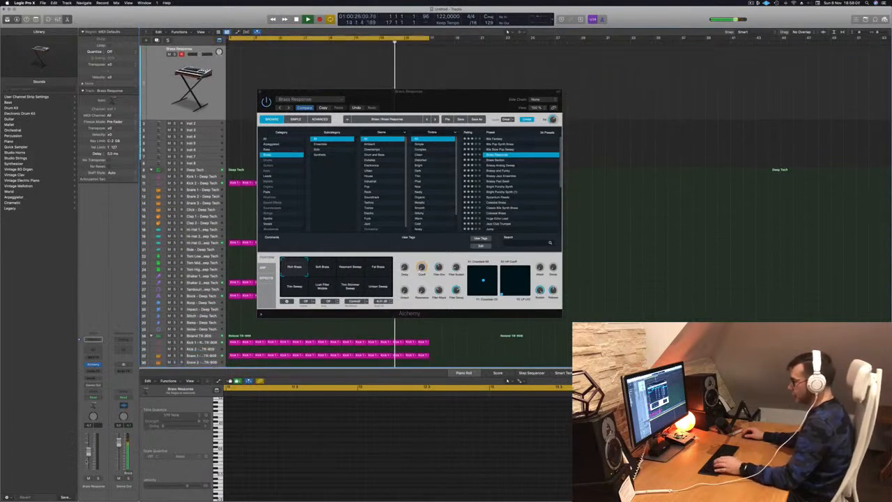
key(super+k)
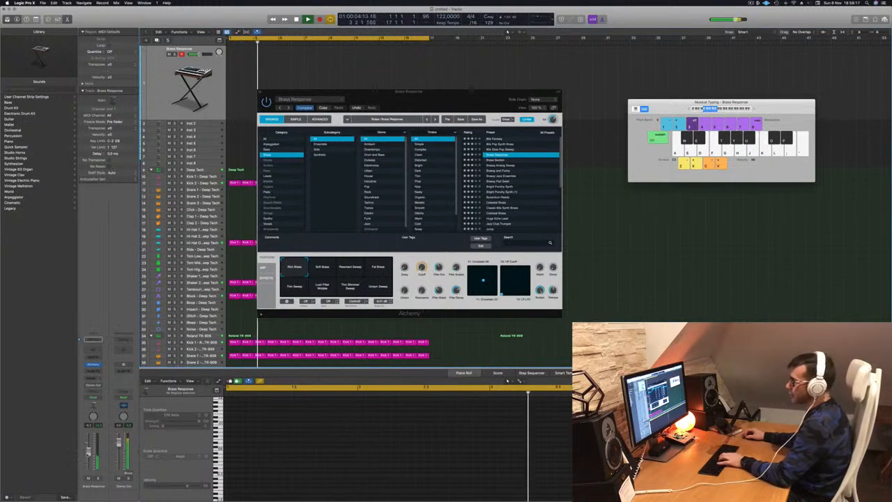
Step: Audition the Soft Brass, Resonant Sweep, Fat Brass and Thin Sweep variations of the Brass Response preset
click(320, 269)
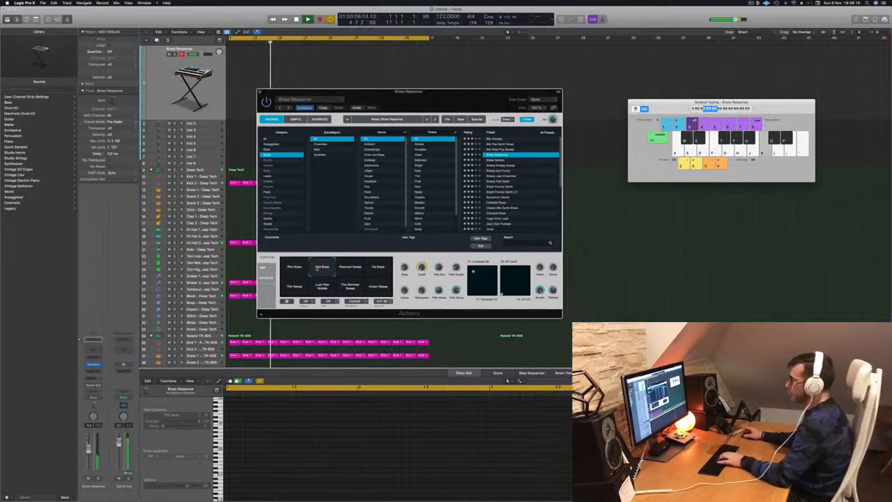
click(354, 273)
click(380, 272)
click(293, 286)
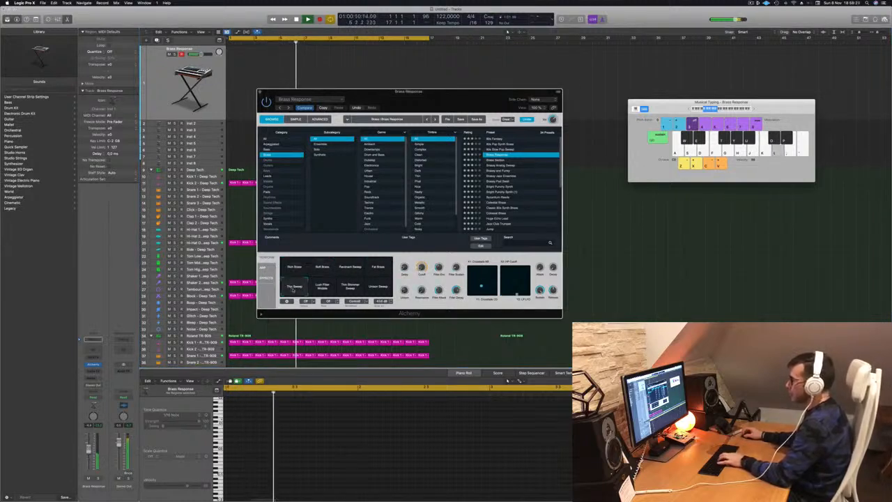
Step: Audition the brass presets one after another from 80s Fantasy down to Brassy and Funky
click(499, 139)
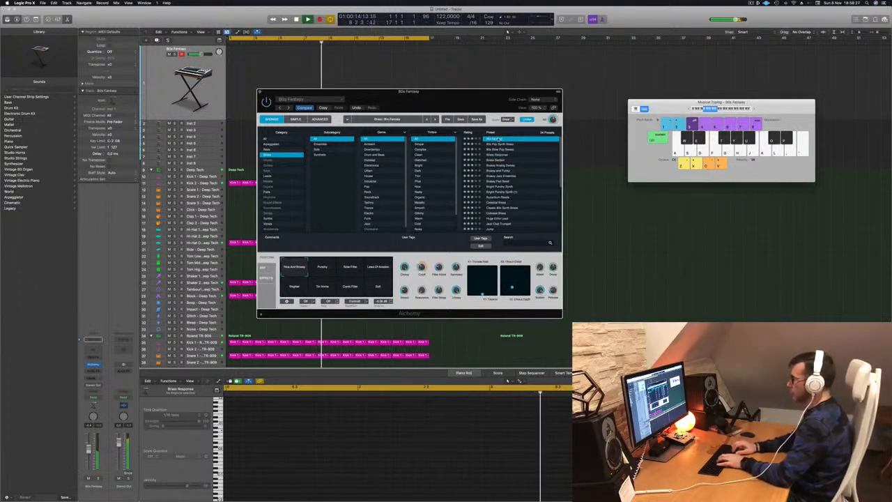
key(Down)
key(Down)
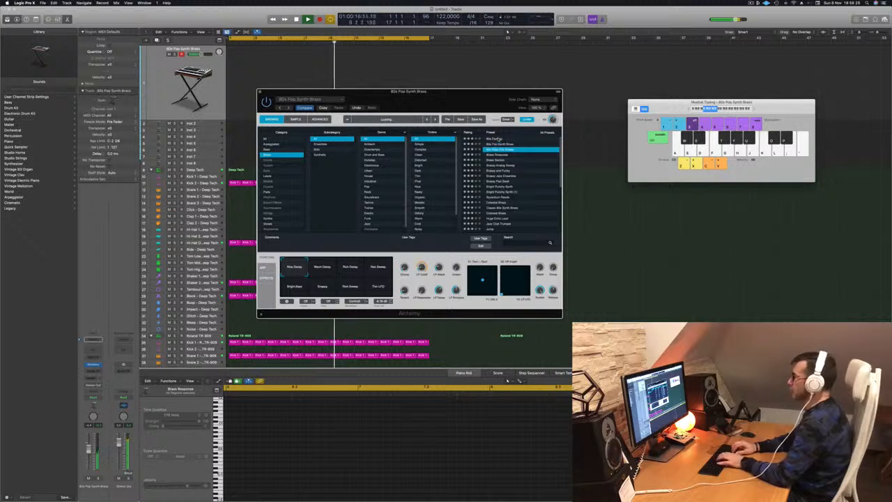
key(Down)
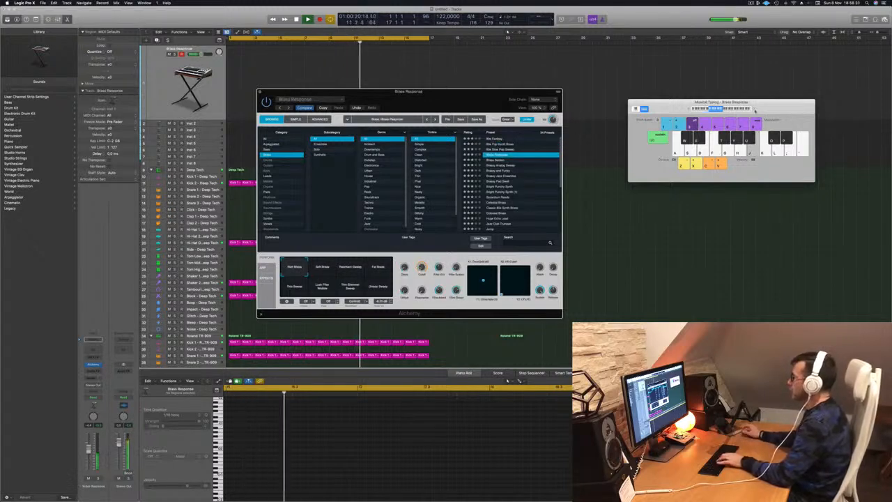
key(Down)
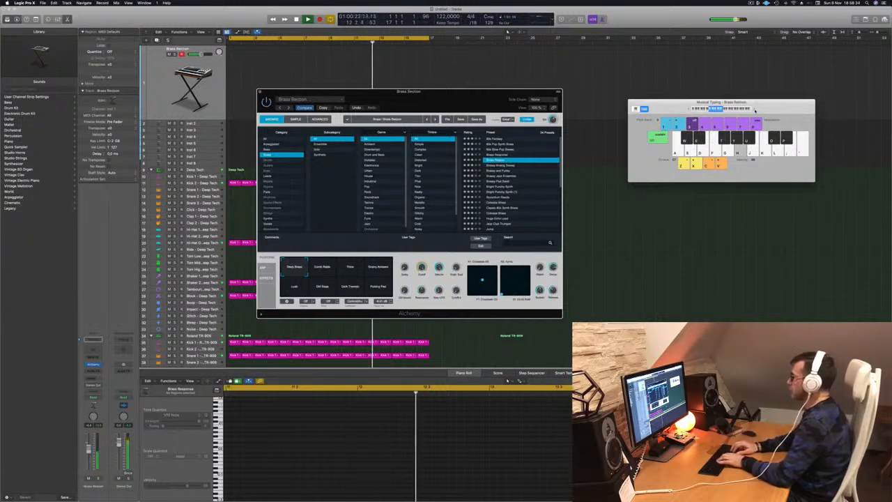
key(Down)
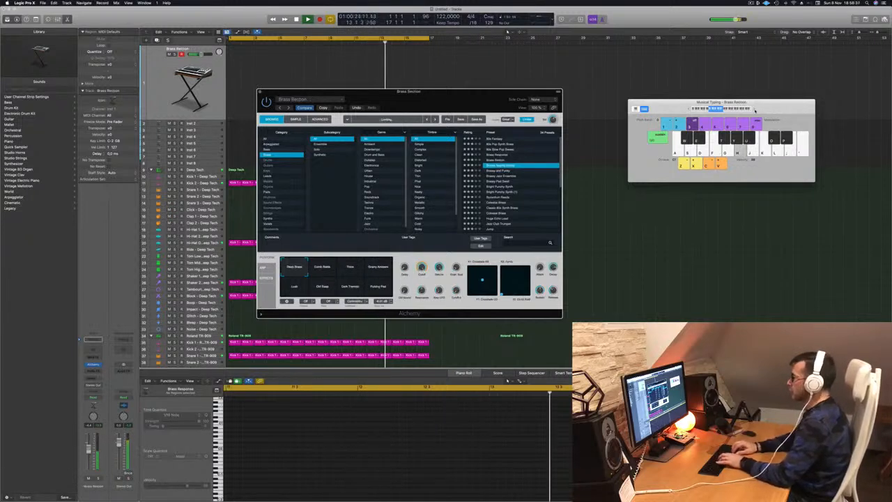
key(Down)
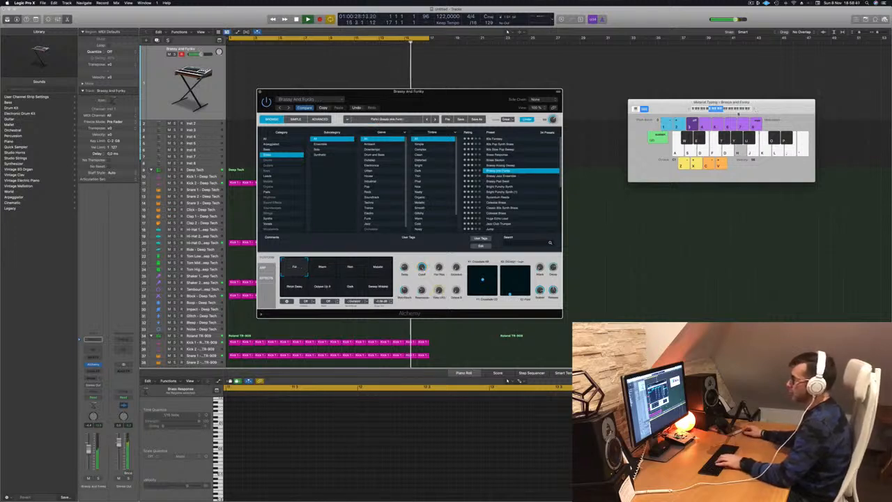
Step: Audition several performance variations of Brassy and Funky, ending on Octave Up X
click(350, 271)
click(378, 269)
key(g)
drag(378, 271, 323, 290)
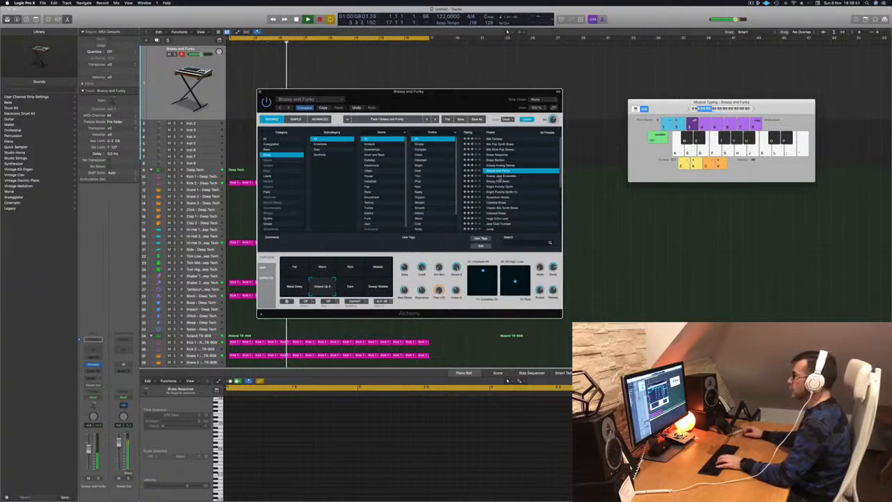
Step: Try the Brassy Jazz Ensemble preset, load Brassy Pad Swell instead and play a few test notes
click(499, 177)
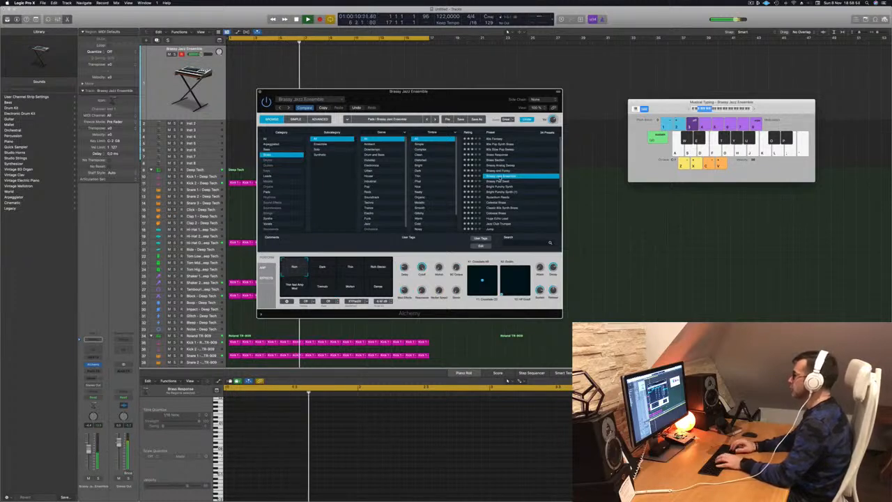
click(499, 180)
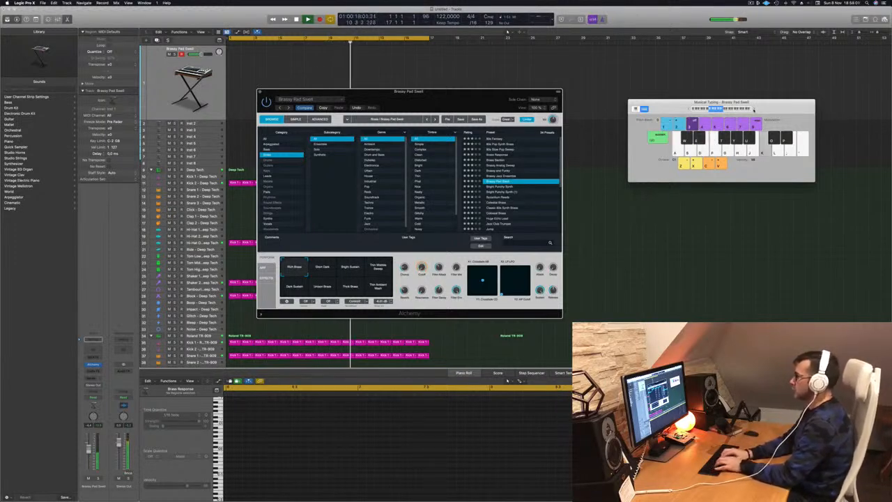
key(f)
key(d)
key(f)
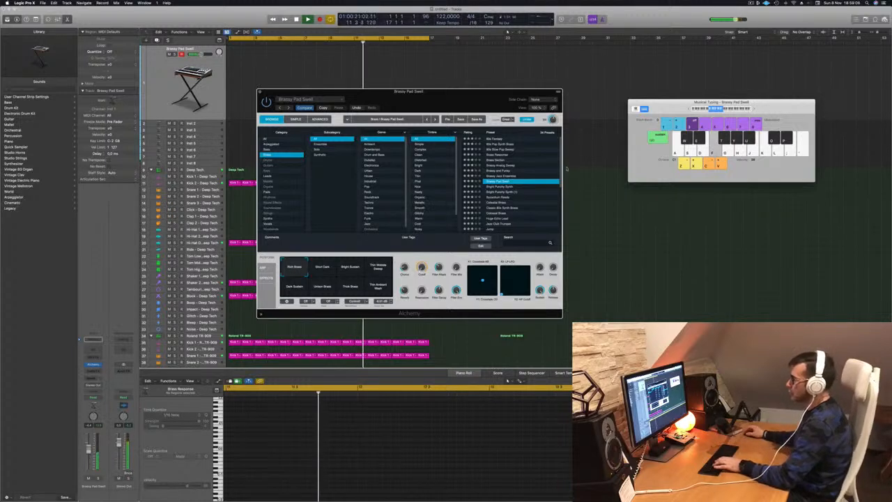
Step: Compare the performance variations of Brassy Pad Swell with test notes and choose Thick Brass
click(356, 272)
click(376, 270)
click(366, 291)
click(350, 288)
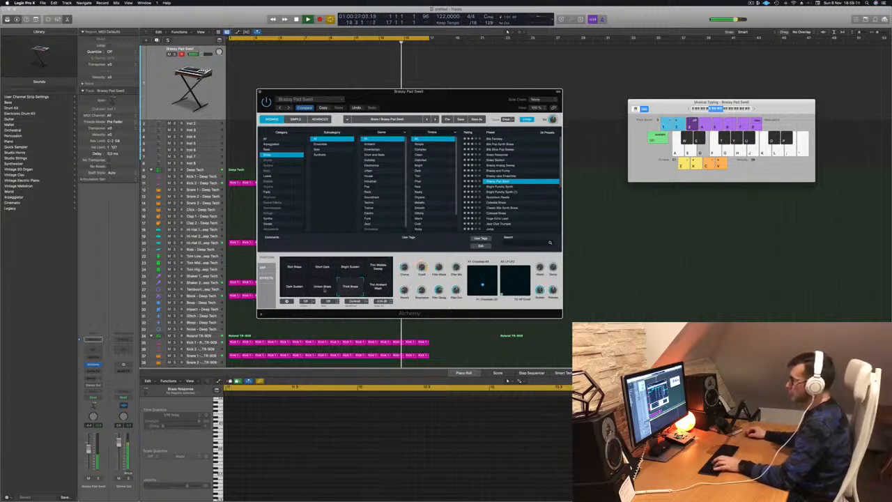
key(a)
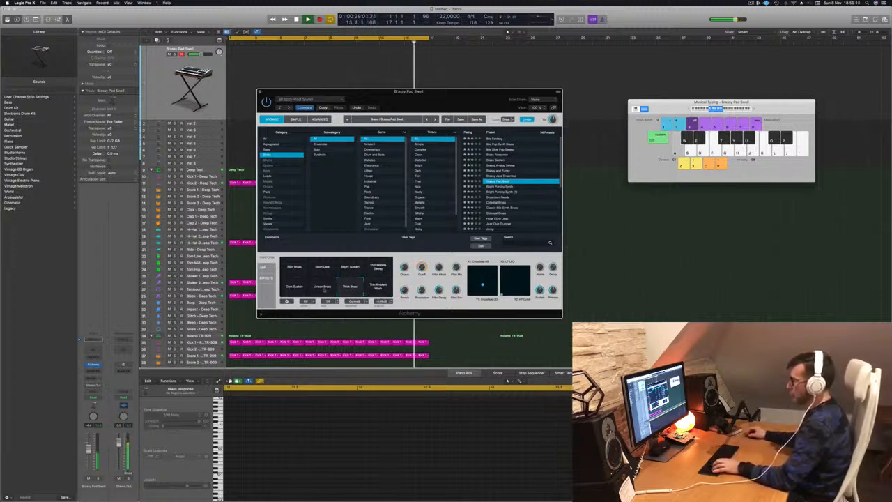
click(294, 286)
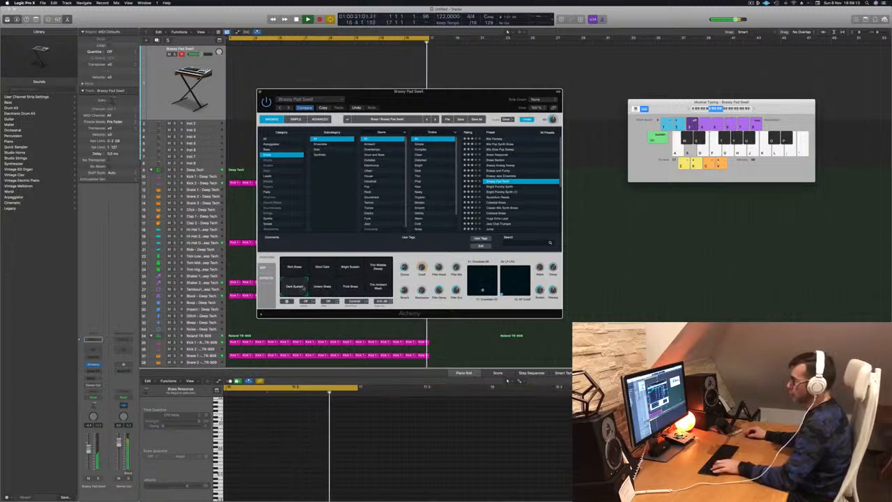
click(348, 271)
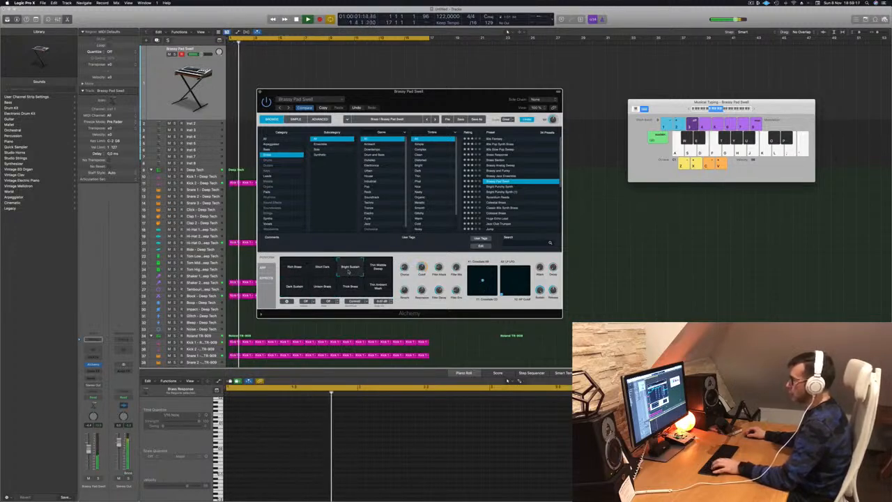
click(295, 269)
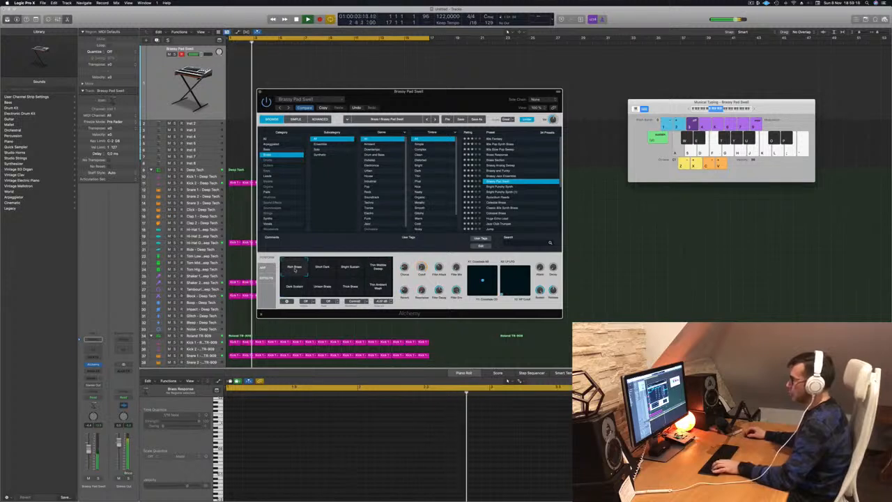
click(319, 287)
click(293, 286)
click(350, 286)
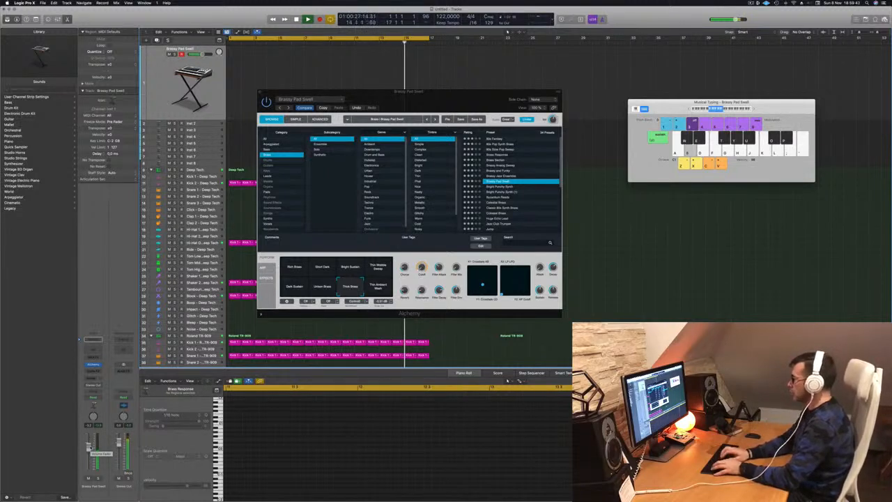
Step: Record a 16-bar brass melody on the Brassy Pad Swell track, repeating a descending four-note phrase followed by low notes
key(r)
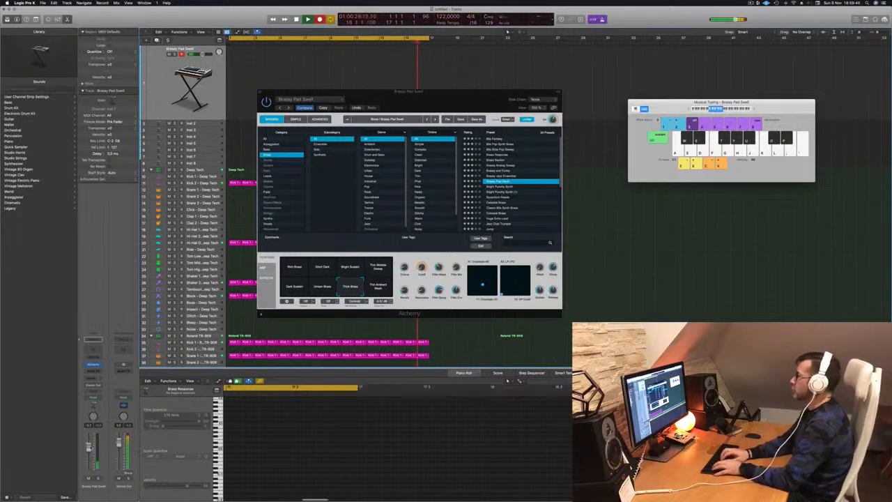
key(apostrophe)
key(l)
key(k)
key(j)
key(s)
key(j)
key(k)
key(s)
key(apostrophe)
key(l)
key(k)
key(j)
key(s)
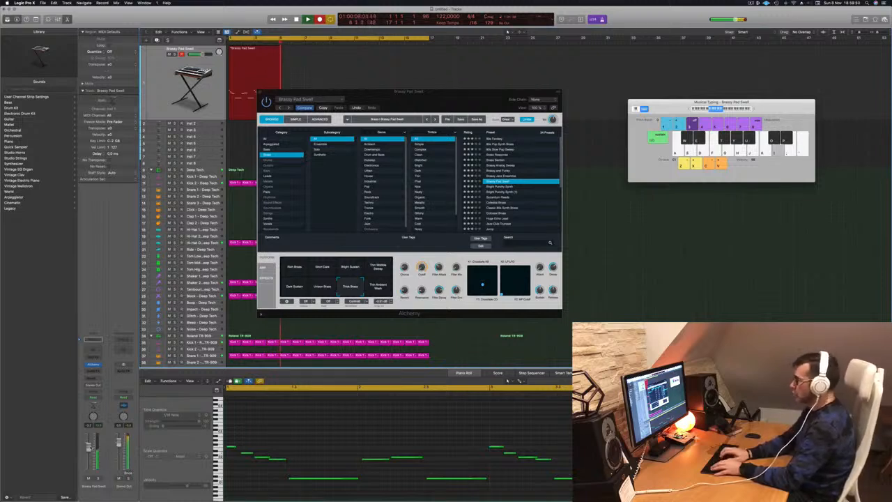
key(j)
key(a)
key(s)
key(d)
key(apostrophe)
key(l)
key(k)
key(j)
key(d)
key(s)
key(s)
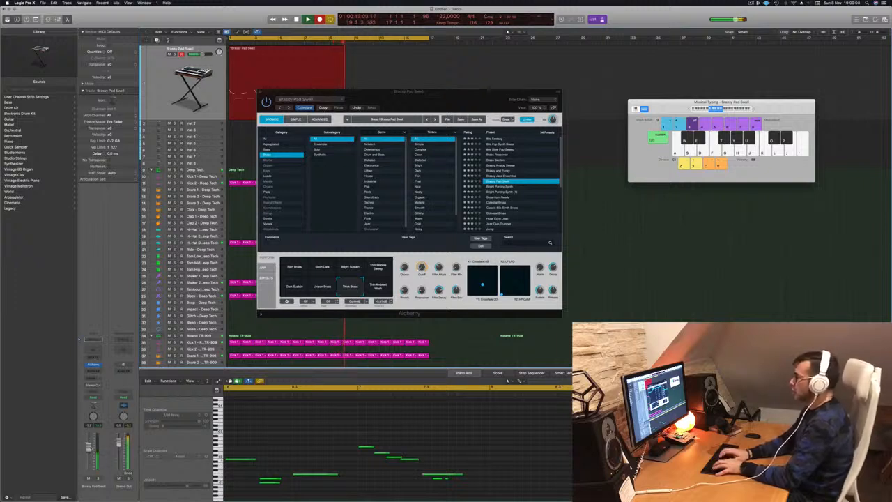
key(apostrophe)
key(l)
key(k)
key(j)
key(d)
key(d)
key(j)
key(apostrophe)
key(l)
key(k)
key(j)
key(d)
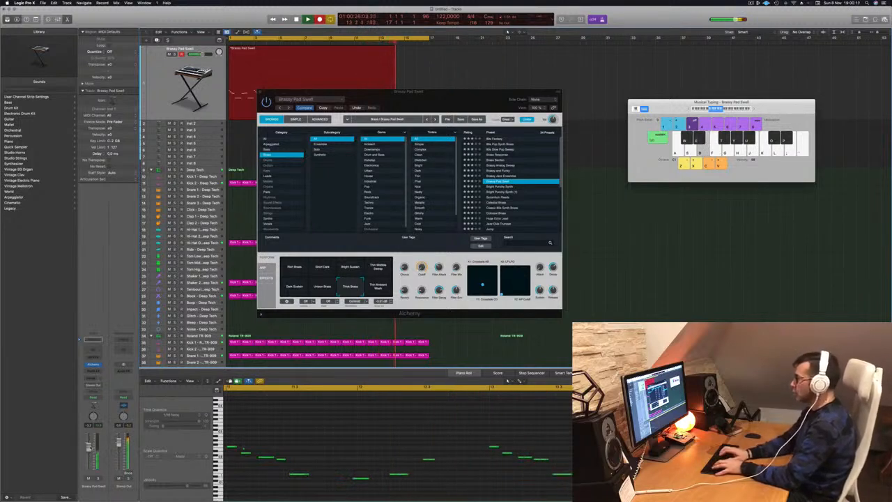
key(j)
key(d)
key(d)
key(k)
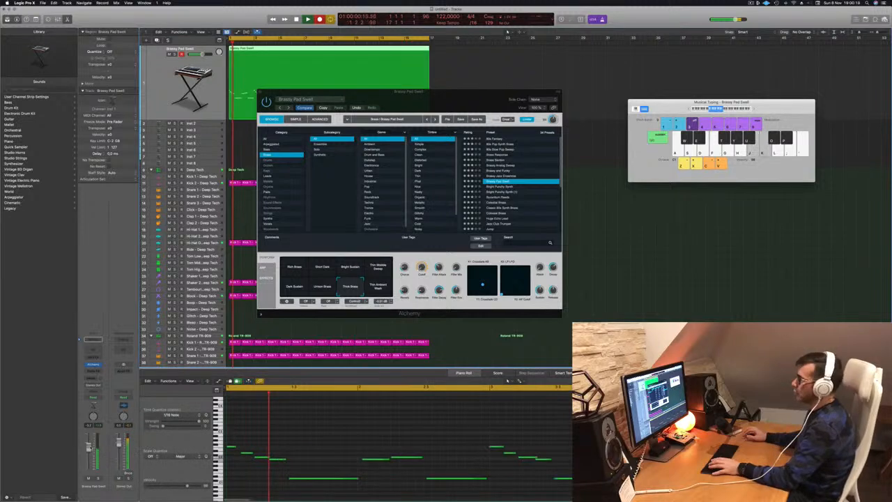
Step: Move the Alchemy window off the recorded region, quantize the region to 1/16 notes and adjust individual notes in its opening bars
drag(496, 93, 763, 17)
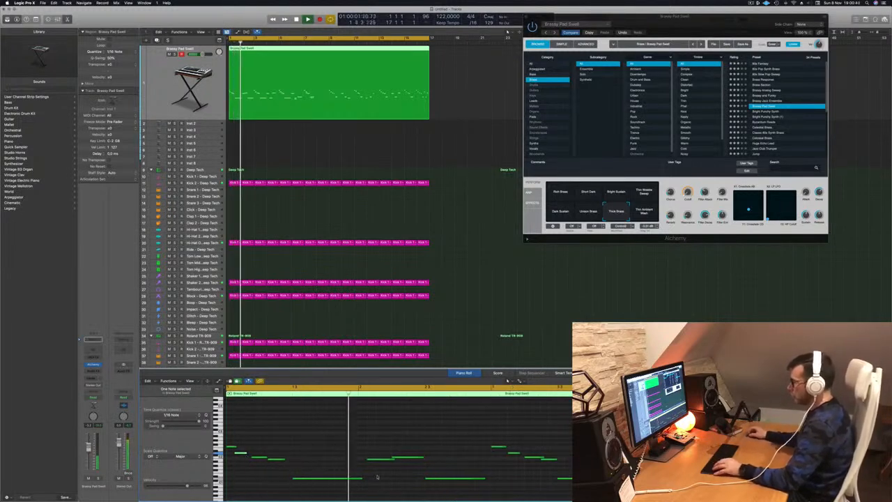
drag(366, 446, 431, 467)
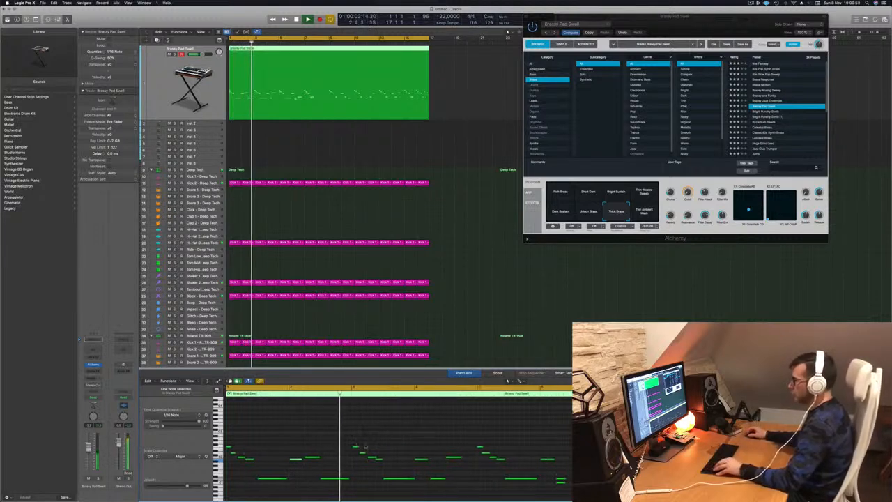
key(space)
scroll(351, 464, up, 2)
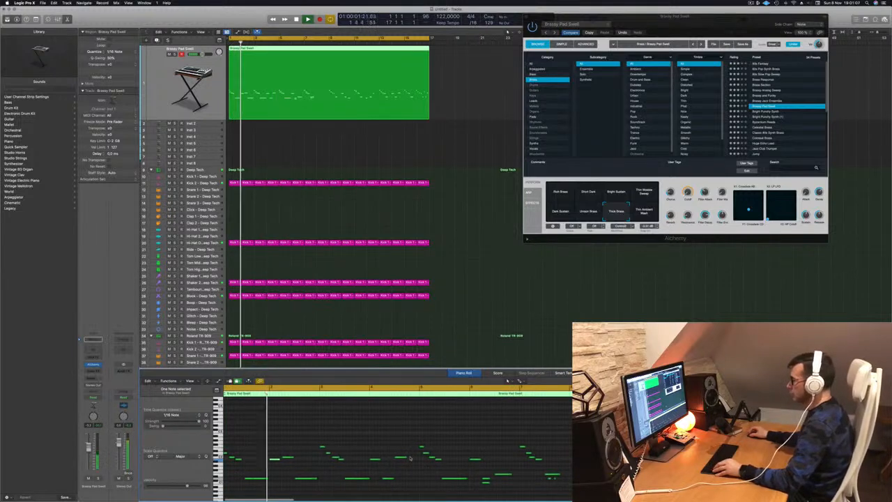
drag(402, 457, 415, 458)
Step: Split the Brassy Pad Swell region at bar 5 and delete the part after the split
super+double_click(278, 104)
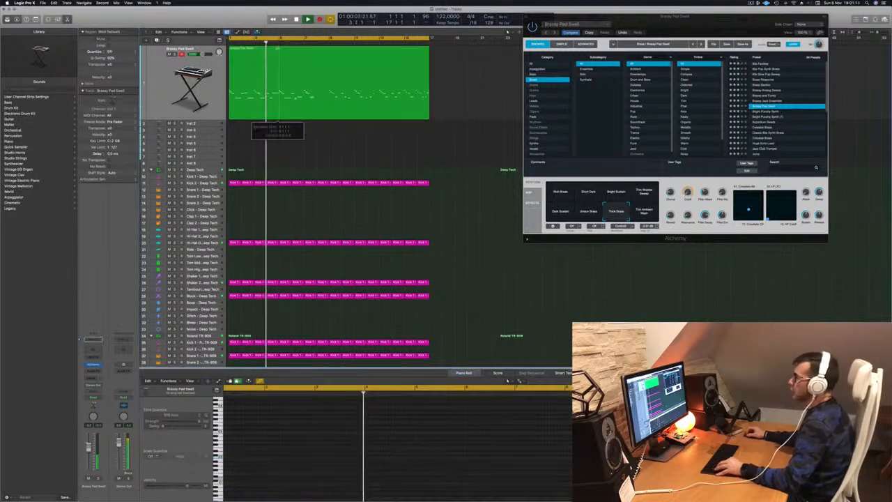
scroll(286, 132, down, 3)
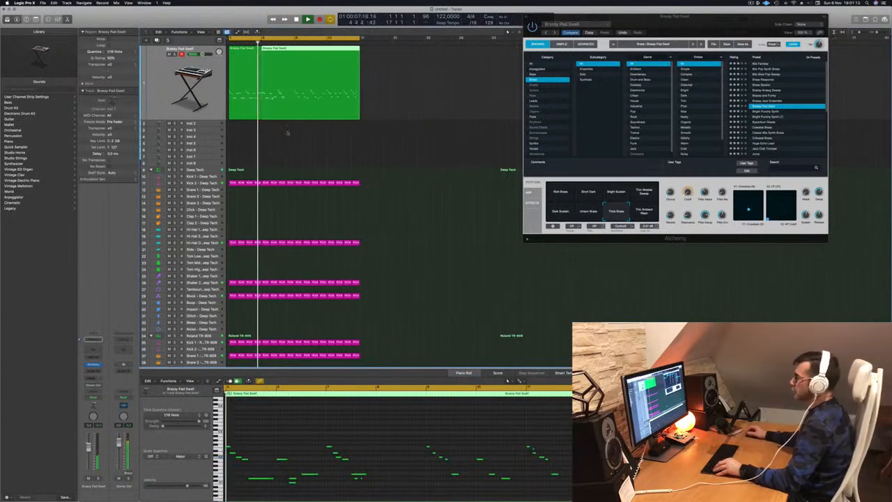
key(Return)
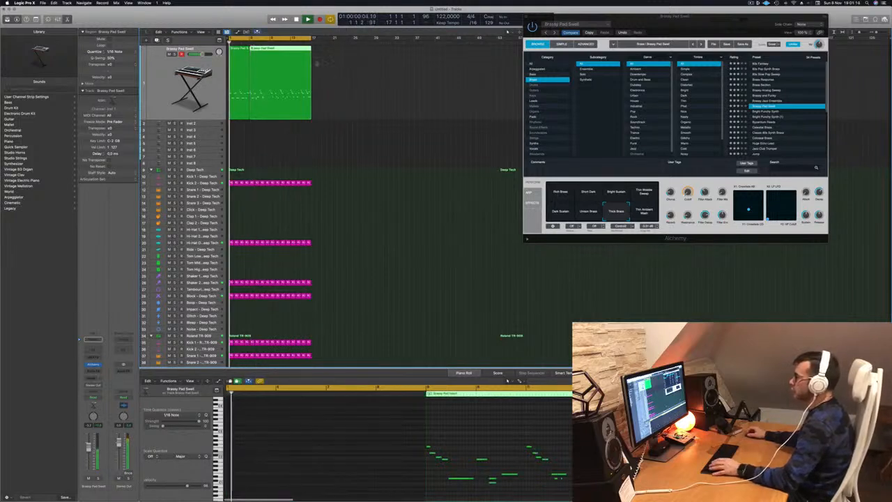
key(Delete)
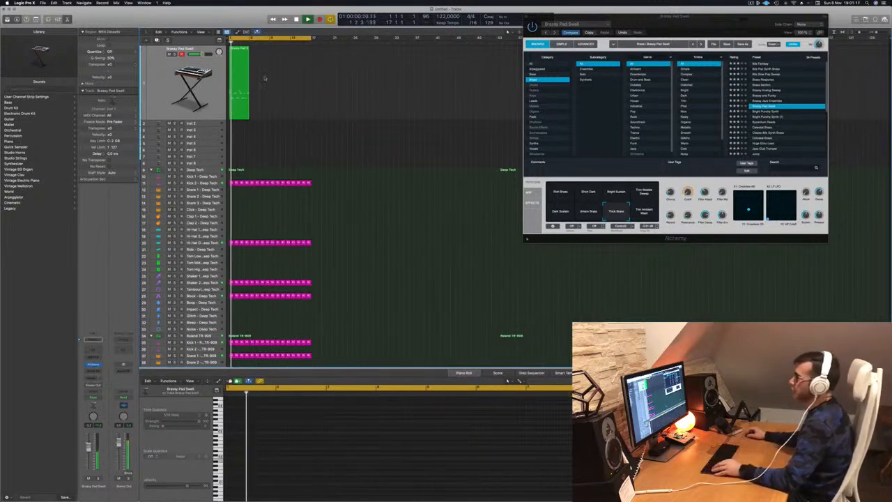
Step: Undo the last edit on the Brassy Pad Swell track and switch its Alchemy performance variation to Rich Brass
key(super+z)
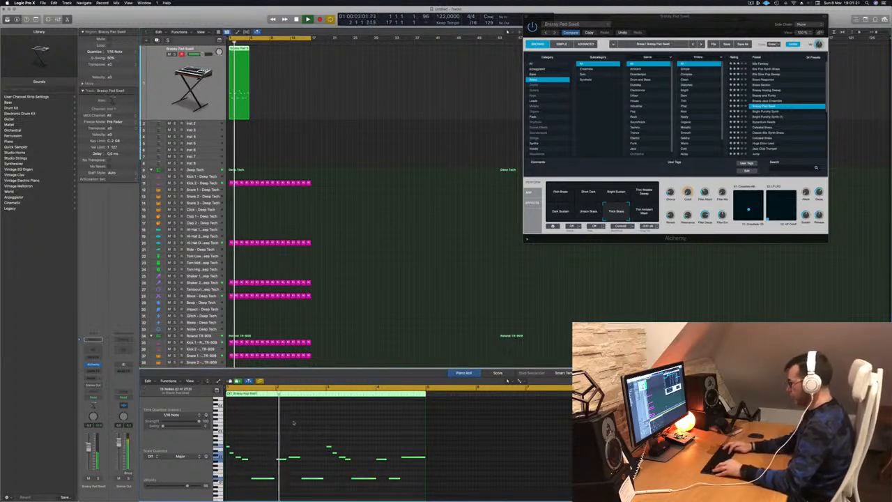
scroll(293, 422, up, 2)
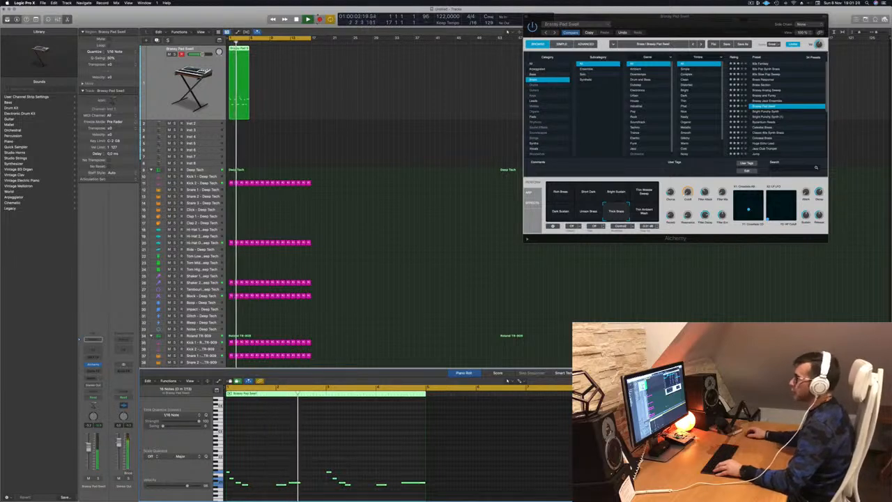
scroll(264, 105, down, 2)
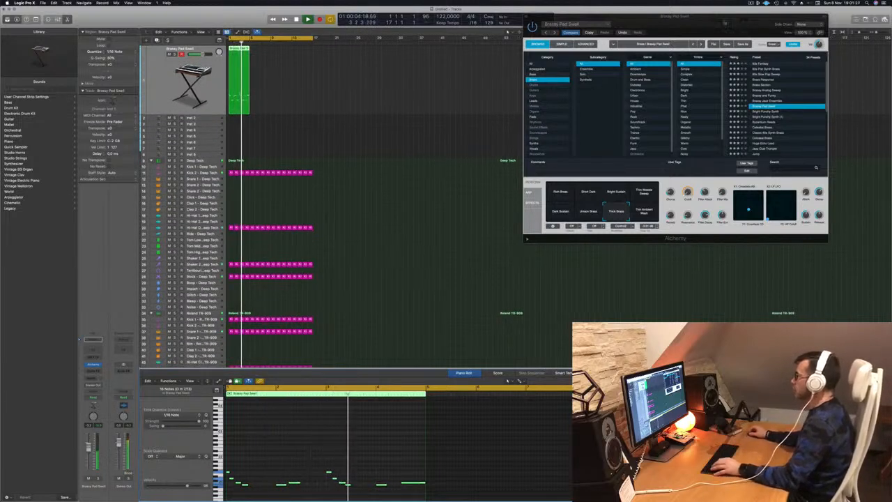
drag(741, 23, 531, 68)
click(356, 240)
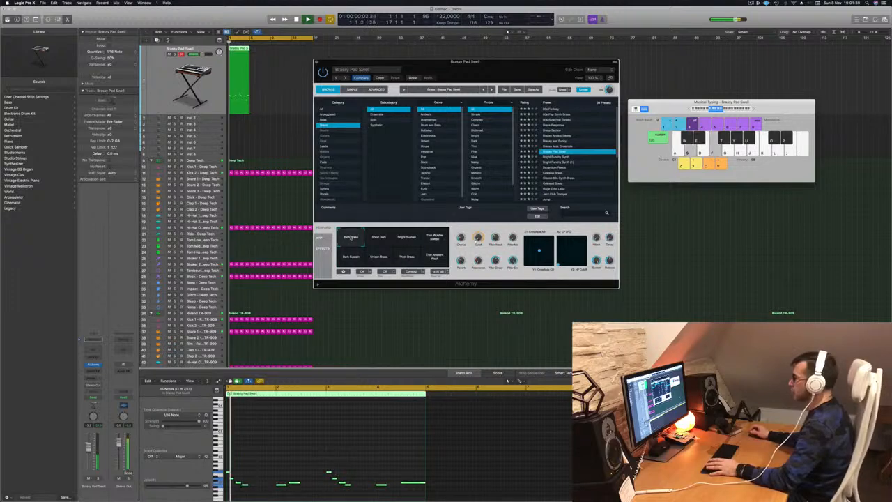
Step: Repeat the four-bar Brassy Pad Swell region along its track until the copies fill the 16-bar cycle
drag(521, 70, 548, 122)
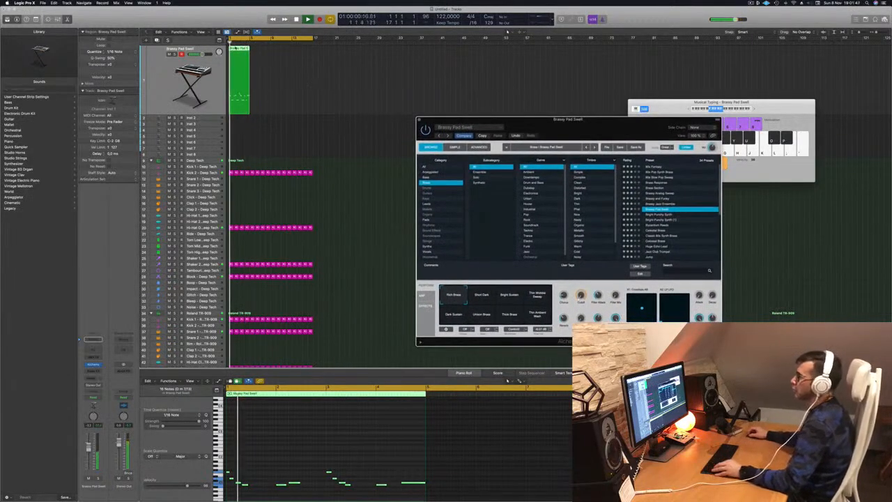
drag(239, 48, 280, 58)
drag(540, 124, 458, 89)
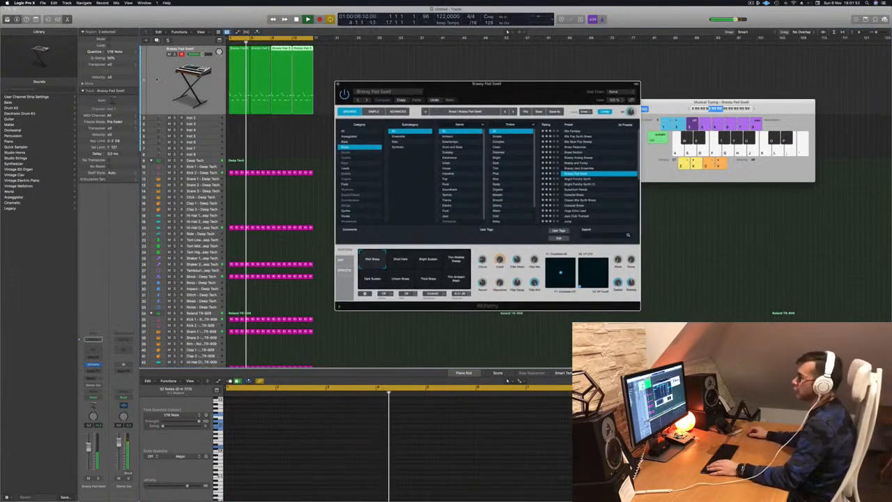
Step: Insert a stereo Compressor on the Brassy Pad Swell track and side-chain it to Kick 1 of the Roland TR-909 (Inst 33)
click(92, 364)
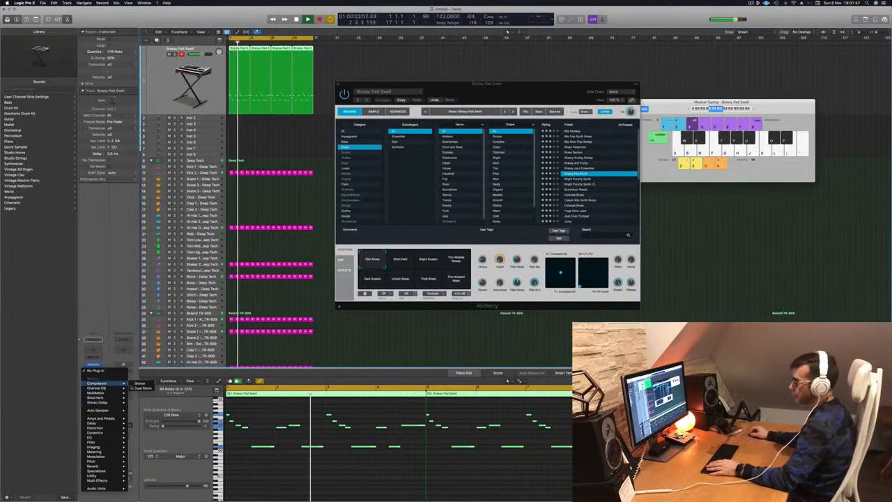
click(139, 383)
click(526, 82)
mouse_move(519, 95)
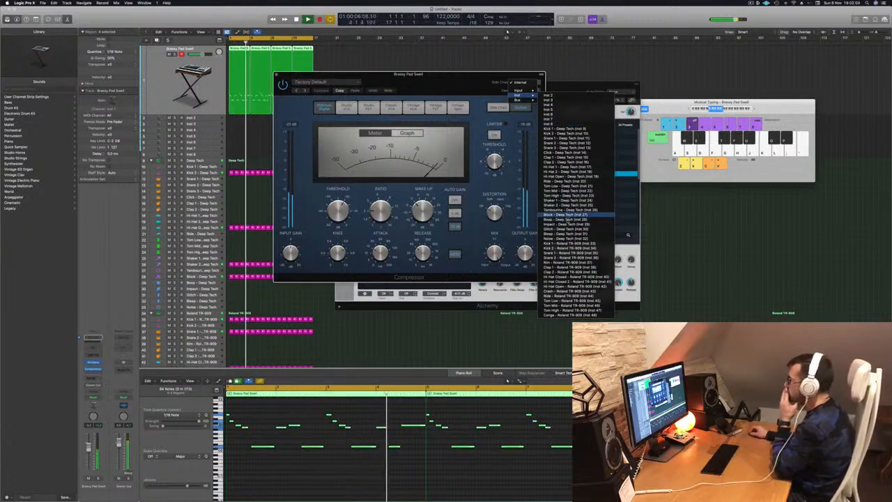
click(566, 247)
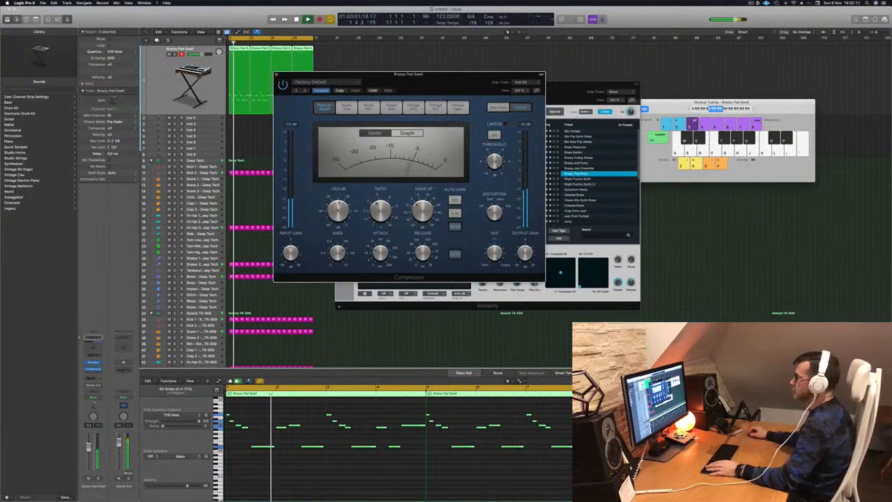
drag(440, 80, 545, 131)
click(382, 124)
drag(489, 95, 503, 92)
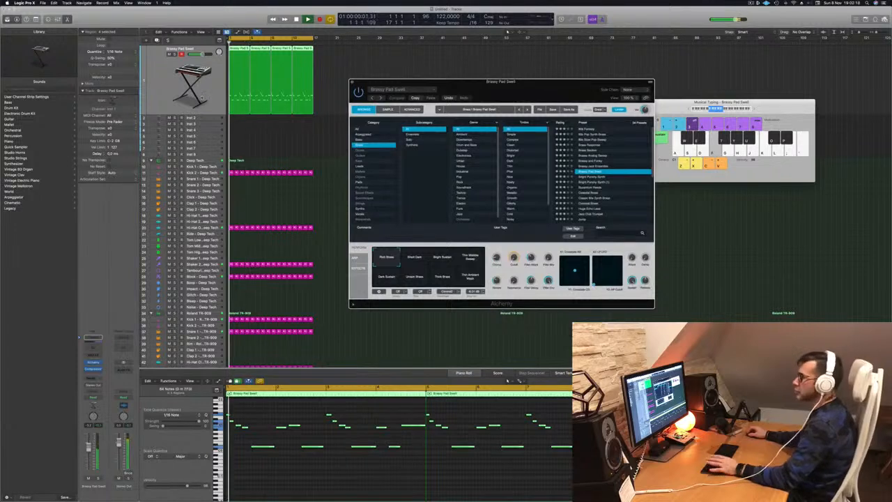
Step: Send the Brassy Pad Swell track to Bus 7 and insert a ChromaVerb reverb on the bus's aux channel
click(92, 377)
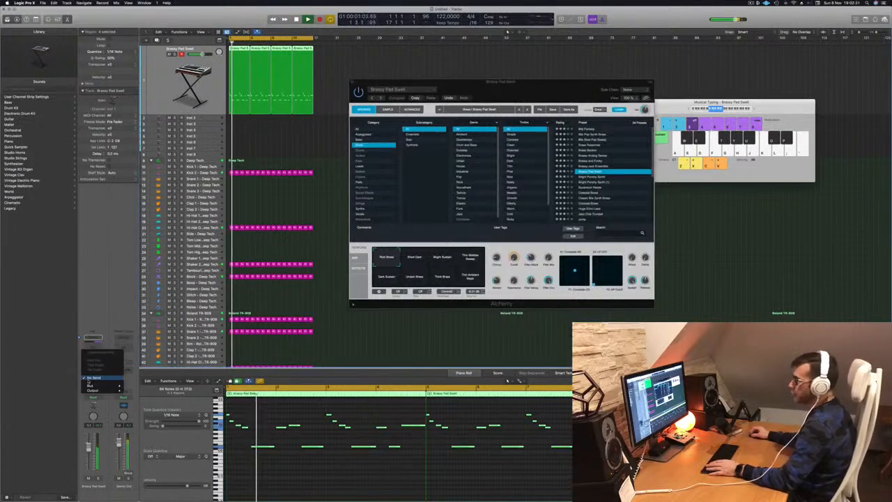
mouse_move(89, 384)
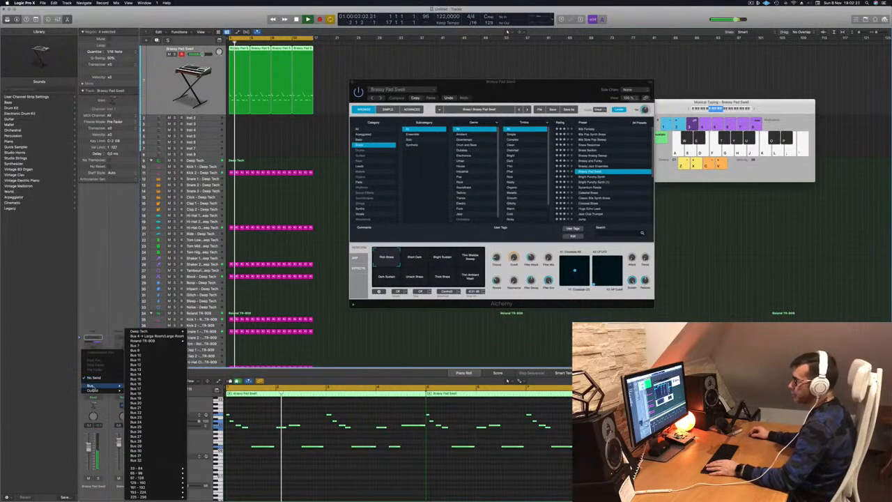
click(150, 346)
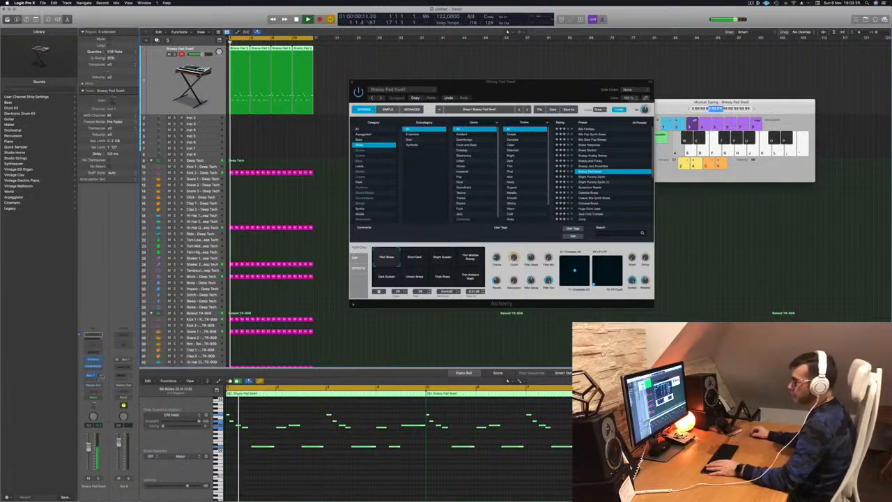
click(125, 365)
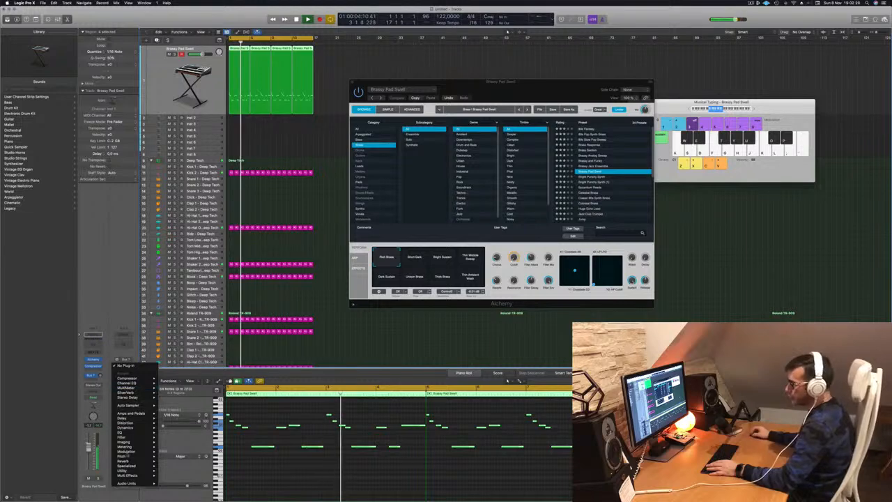
mouse_move(126, 461)
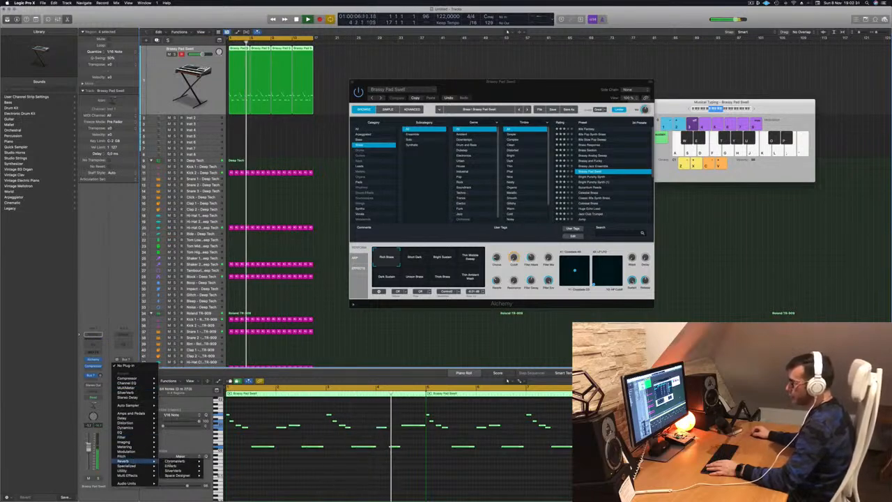
mouse_move(183, 460)
click(213, 461)
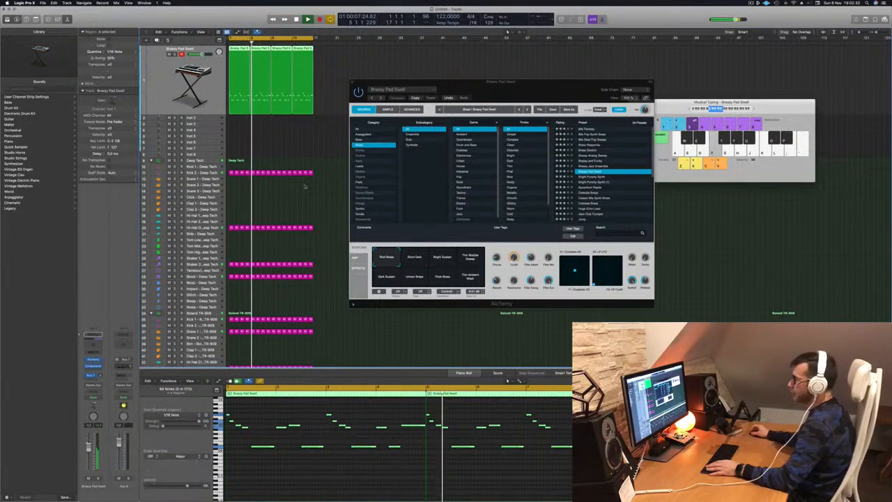
drag(433, 79, 485, 88)
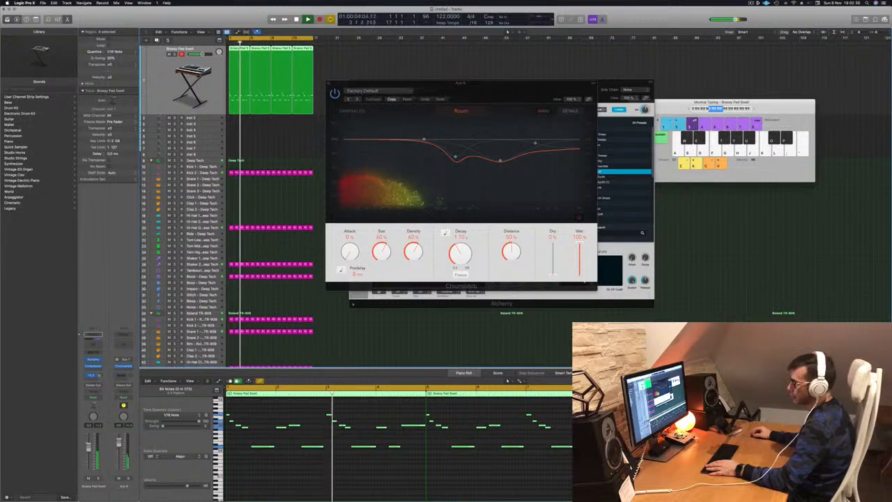
Step: Add a Channel EQ to the reverb aux channel with a 12 dB/Oct low cut at 169 Hz
click(122, 347)
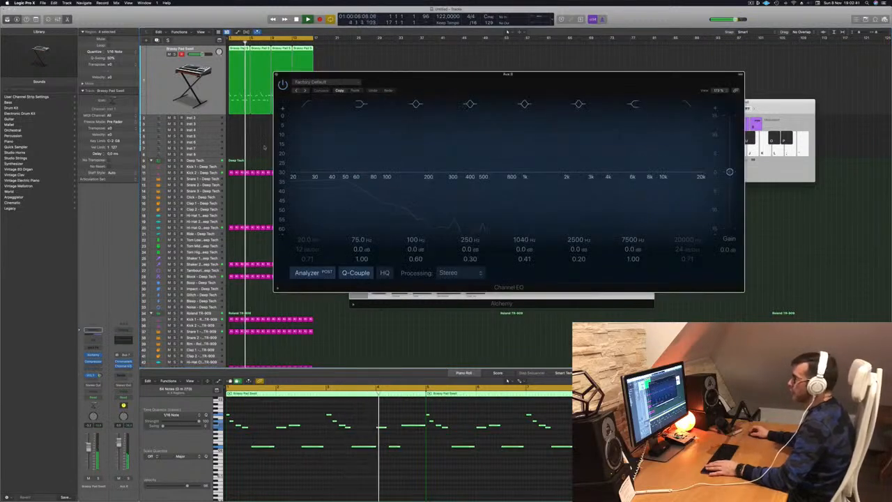
click(312, 164)
drag(312, 165, 417, 180)
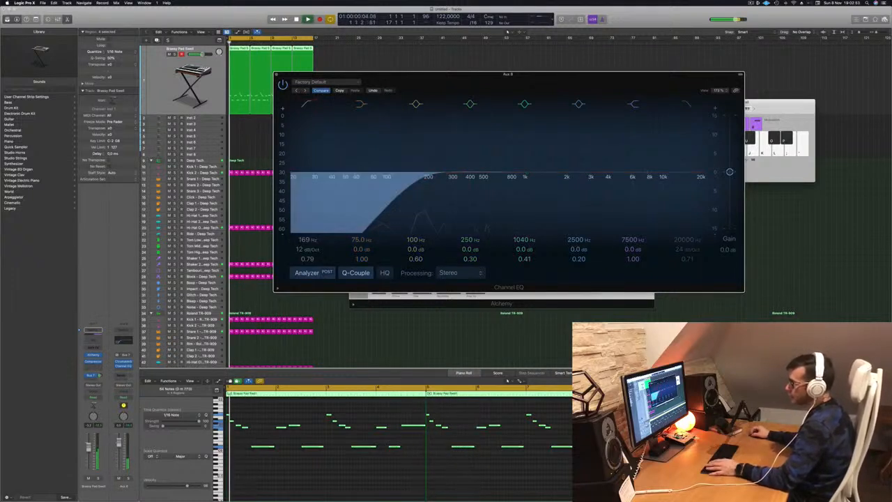
drag(489, 85, 606, 92)
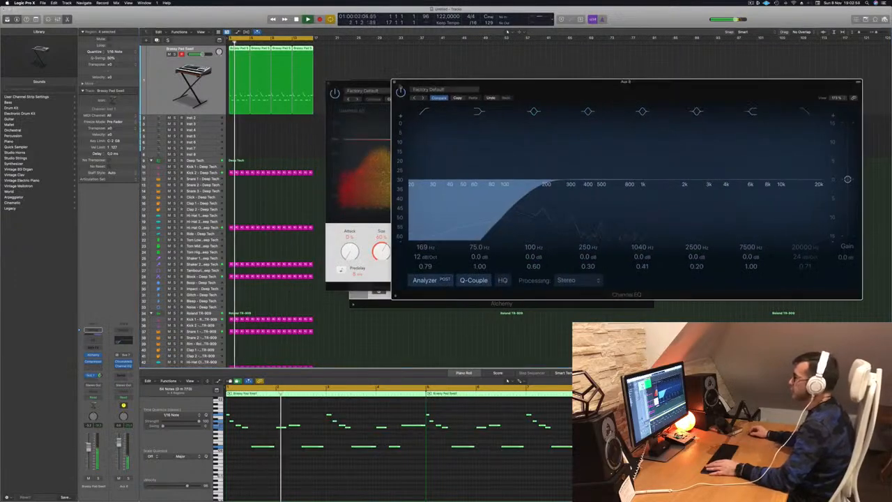
click(393, 83)
Step: Audition several ChromaVerb presets on the aux channel and keep Large Ambience
drag(394, 101, 369, 122)
click(331, 120)
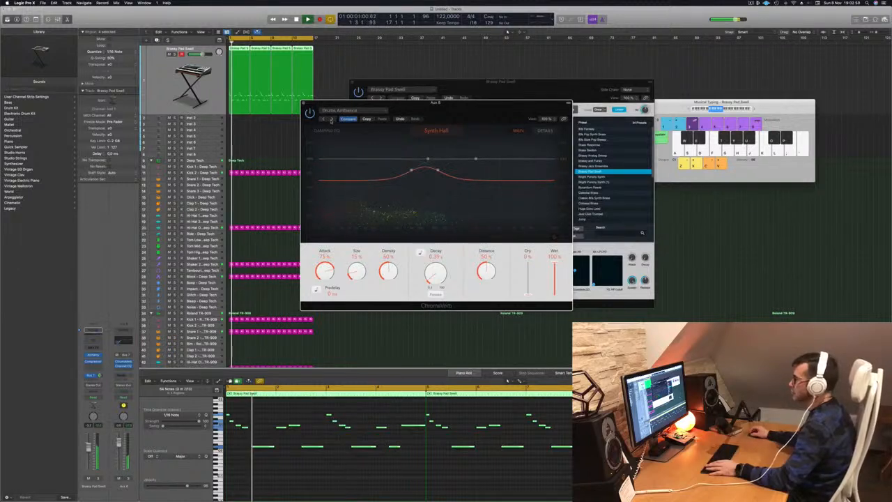
click(331, 119)
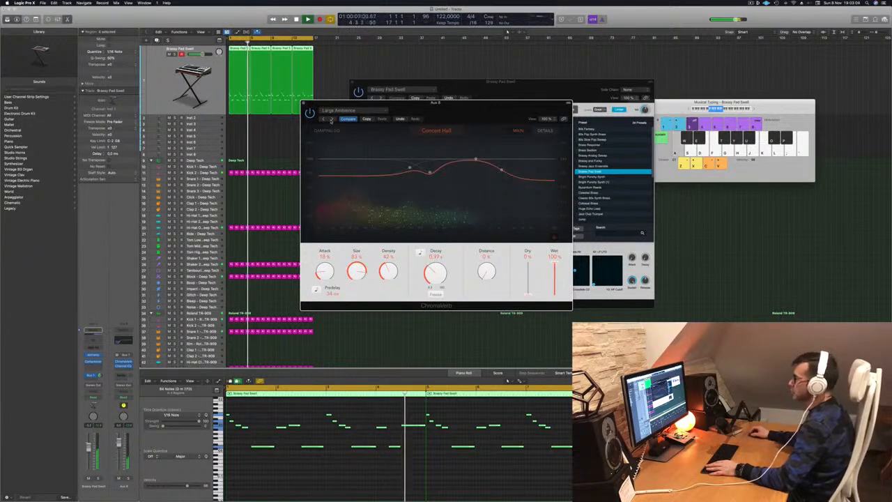
click(331, 120)
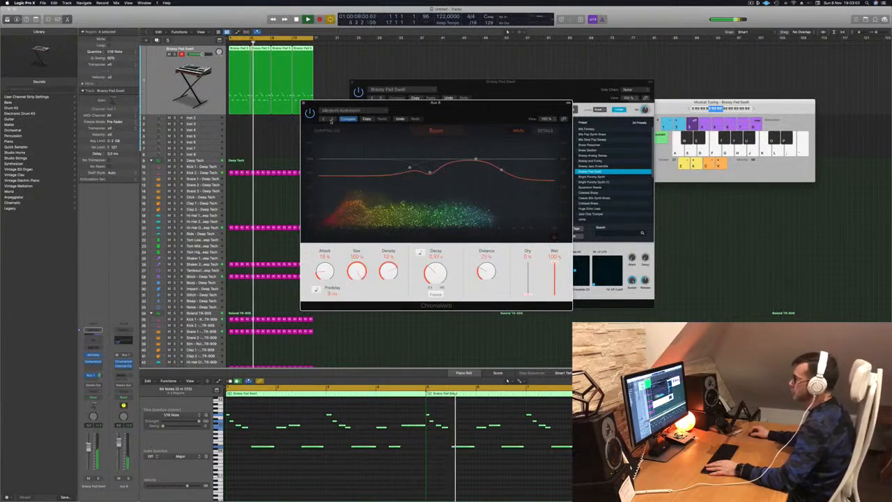
click(324, 119)
drag(439, 118, 414, 112)
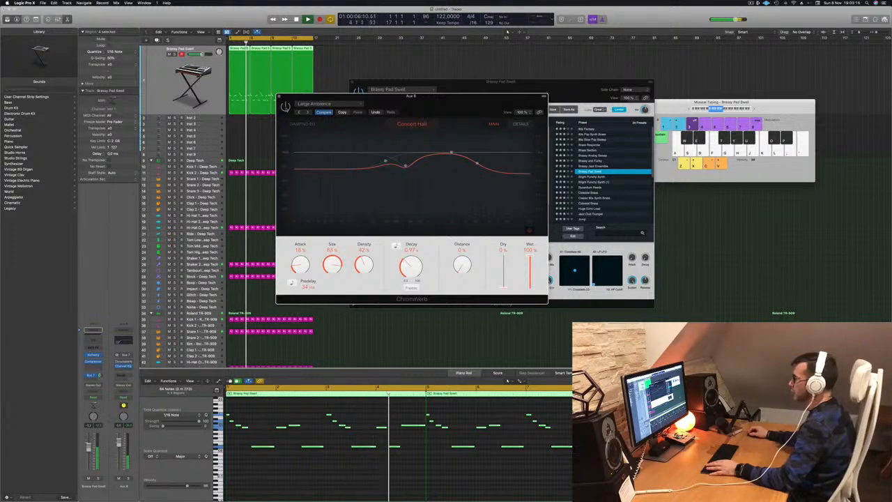
drag(375, 100, 385, 103)
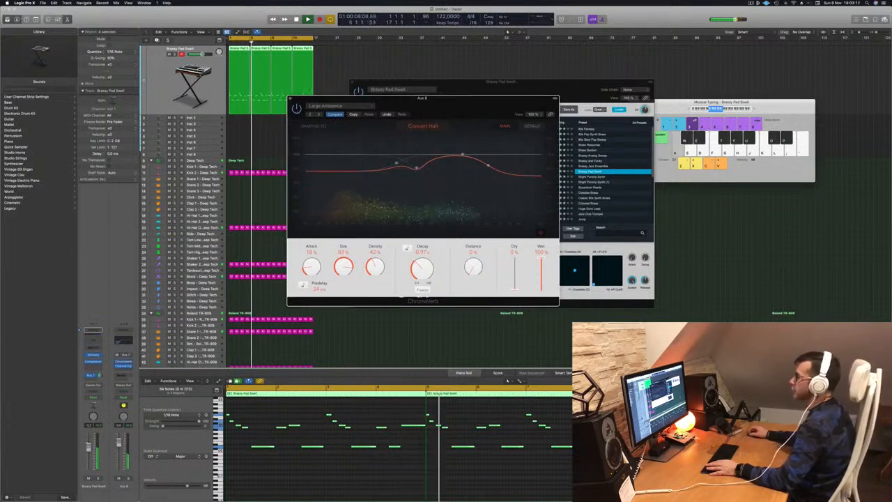
key(super+w)
Step: Open Alchemy on the Inst 2 track, search its presets for "acid" and load Classic Acid Patterns
drag(501, 92, 519, 91)
click(203, 119)
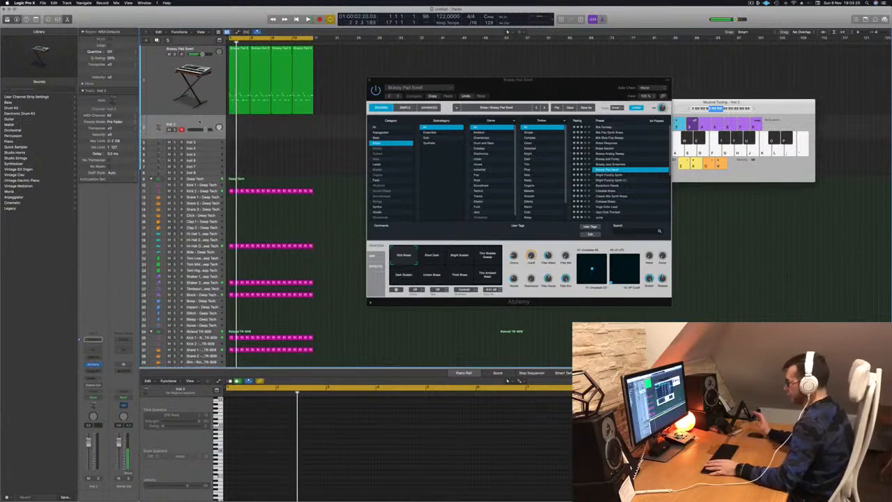
click(93, 364)
drag(466, 87, 497, 92)
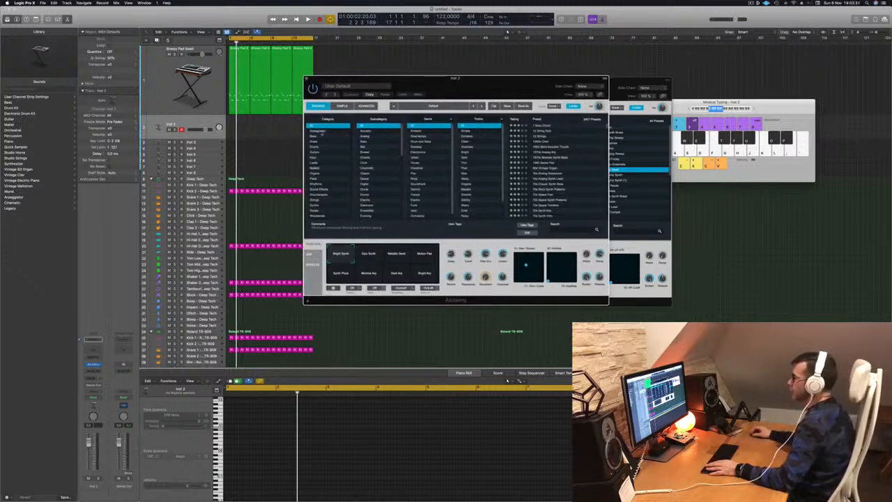
text(asdsd)
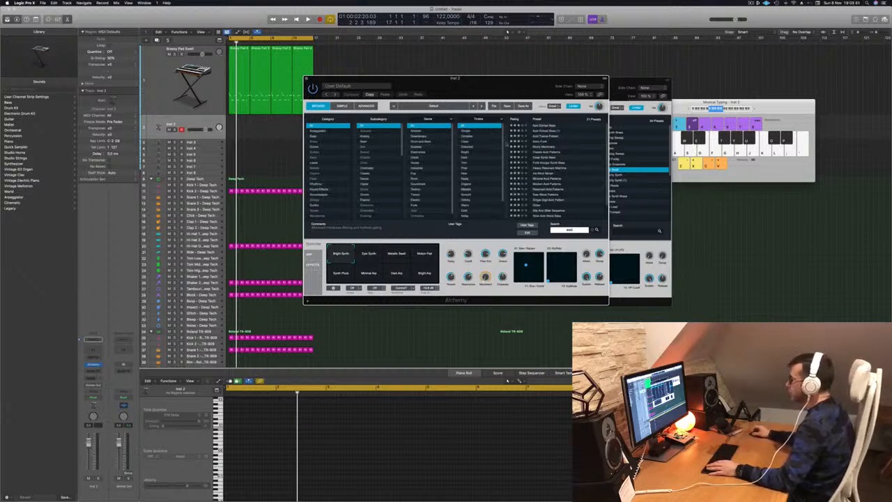
click(543, 153)
drag(499, 83, 642, 95)
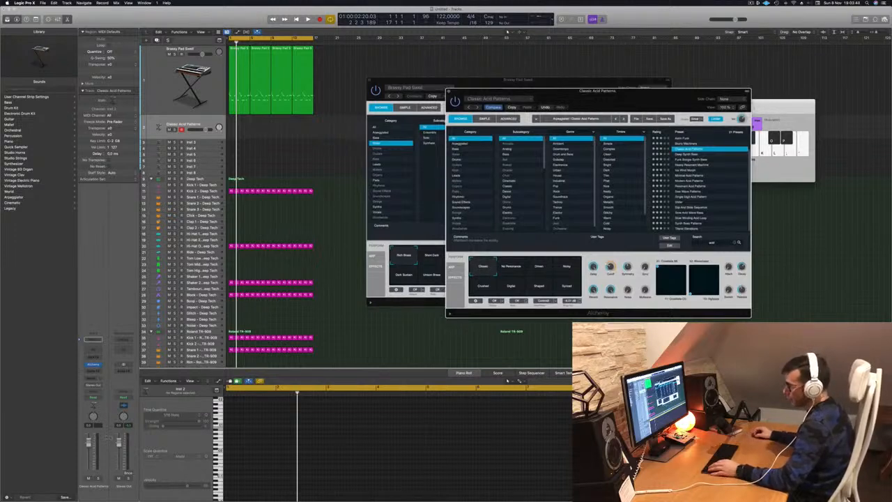
Step: Lower the Classic Acid Patterns track's volume and play the groove, moving the Musical Typing window aside
click(88, 443)
key(space)
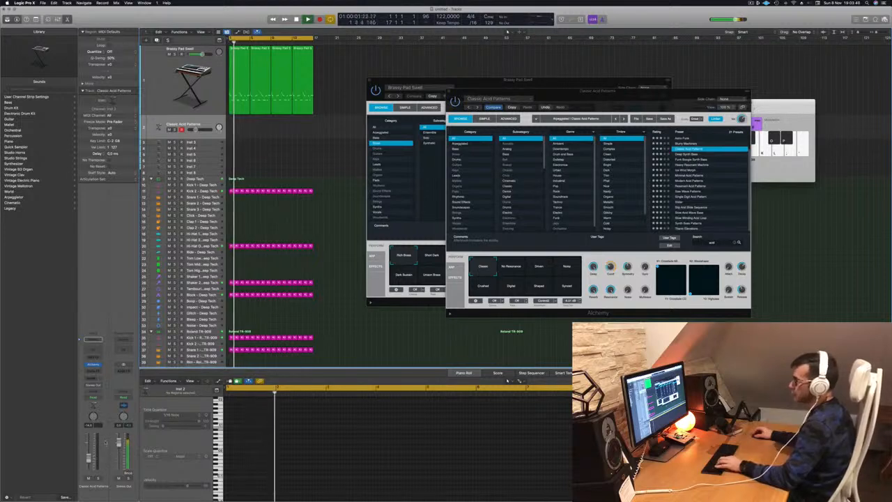
drag(774, 109, 760, 141)
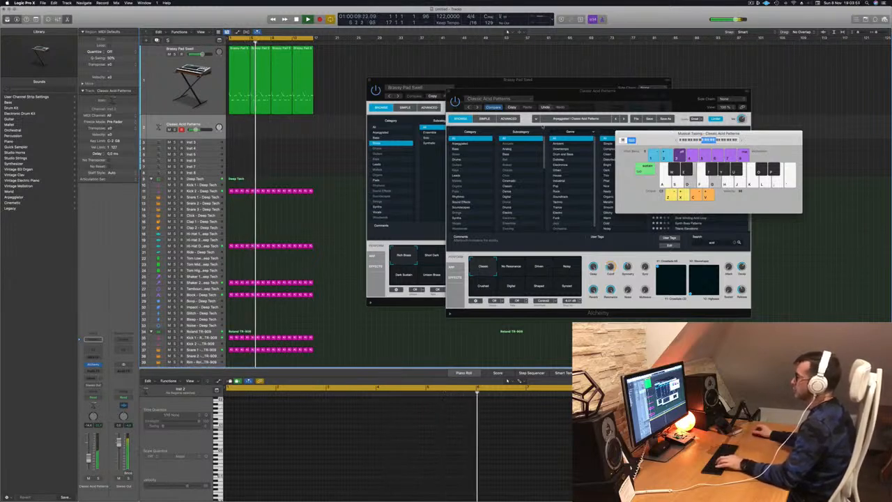
Step: Copy the first Brassy Pad Swell region onto the Classic Acid Patterns track and delete its upper melody notes, keeping the low ones
drag(239, 70, 240, 128)
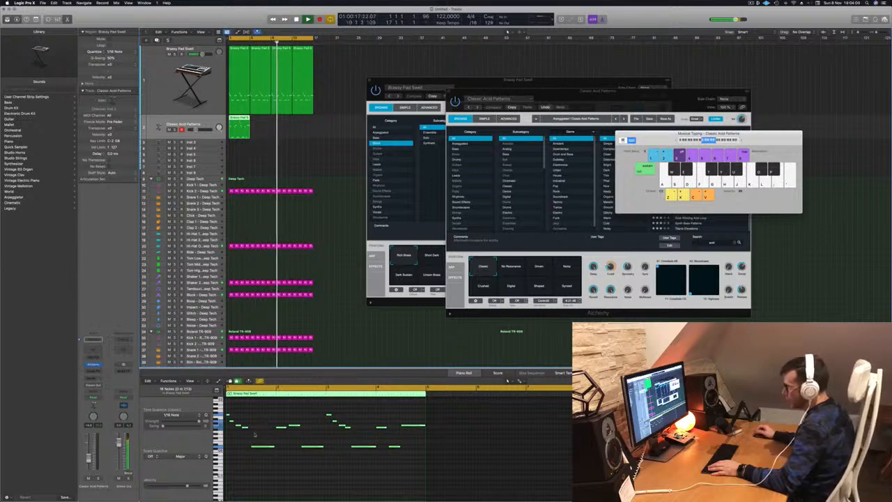
drag(241, 437, 444, 409)
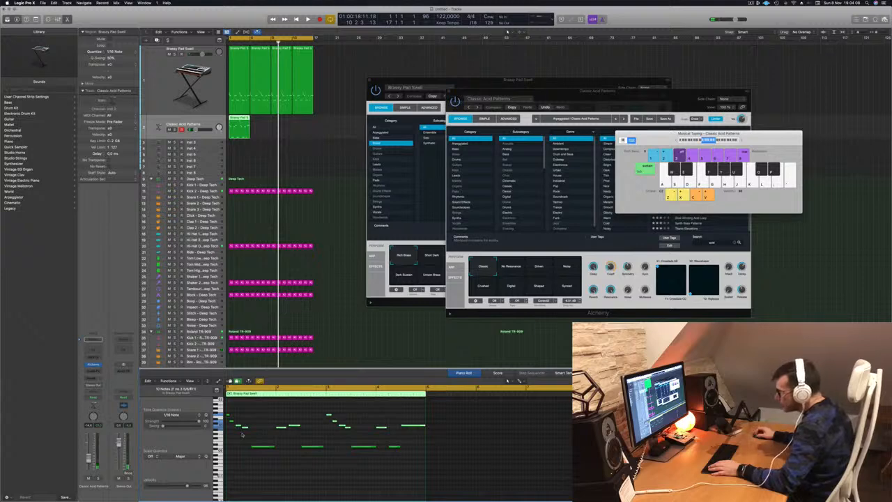
drag(230, 436, 443, 406)
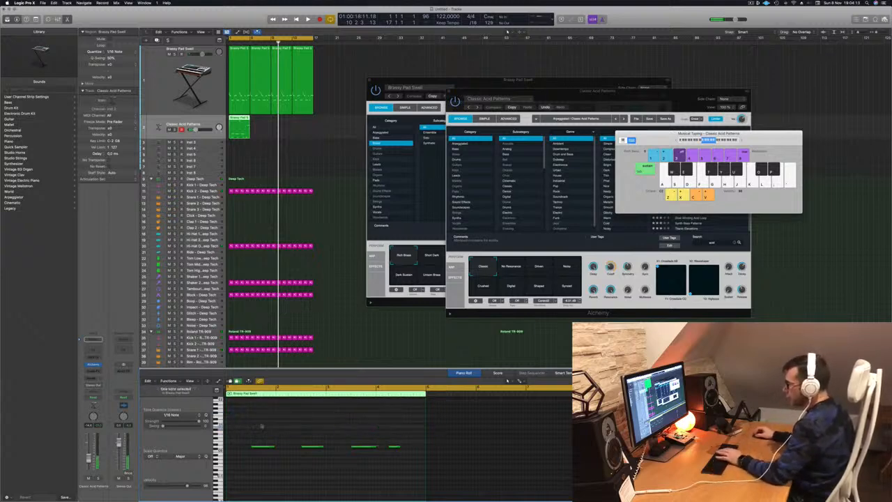
Step: Shift the copied region's low notes half a bar earlier so they start at bar 1, and play the result
drag(261, 426, 480, 479)
drag(261, 447, 238, 446)
key(space)
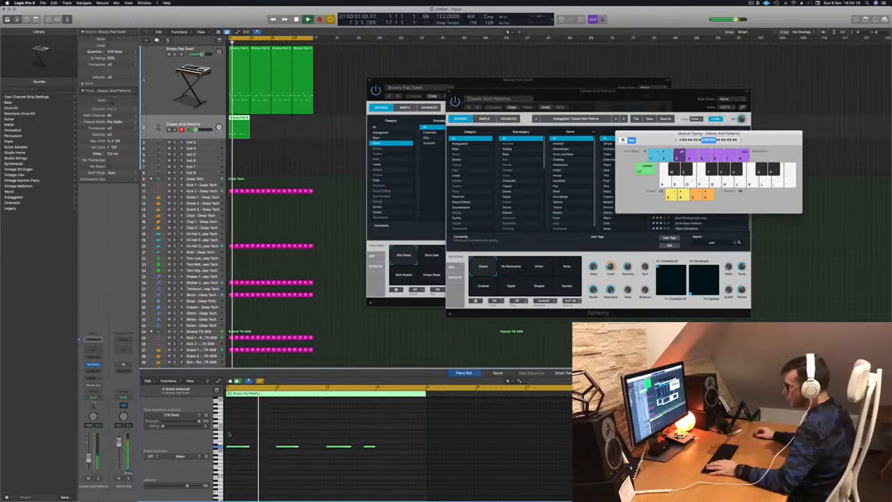
Step: Delete the last two notes of the copied acid region and lengthen its first note to fill bar 1
drag(327, 436, 385, 461)
key(BackSpace)
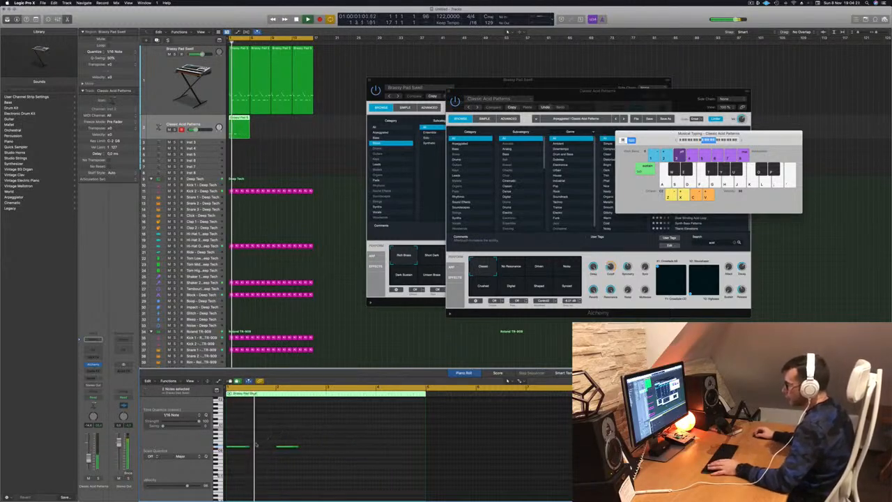
drag(249, 445, 275, 446)
key(space)
key(space)
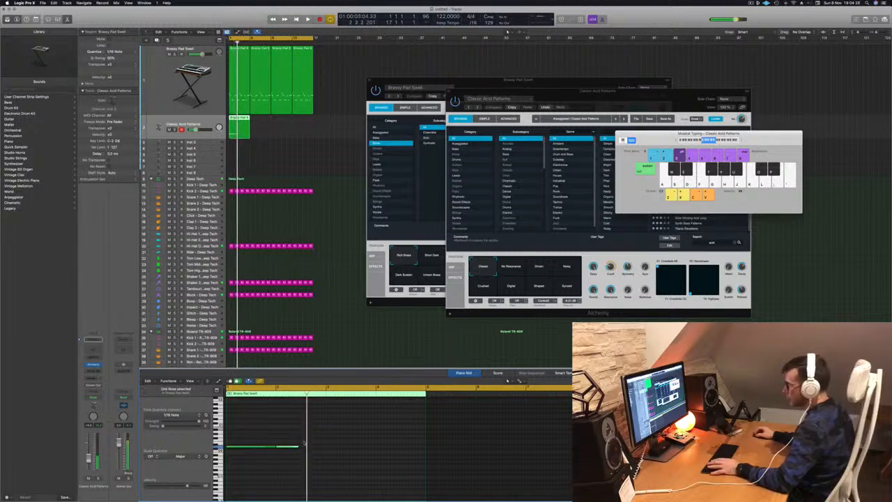
Step: Lengthen the second note to fill bar 2 and duplicate the notes to fill bars 3 and 4
drag(299, 446, 322, 450)
drag(345, 463, 326, 448)
key(space)
key(space)
Step: Transpose all four acid notes up two octaves and play the result
drag(248, 437, 442, 458)
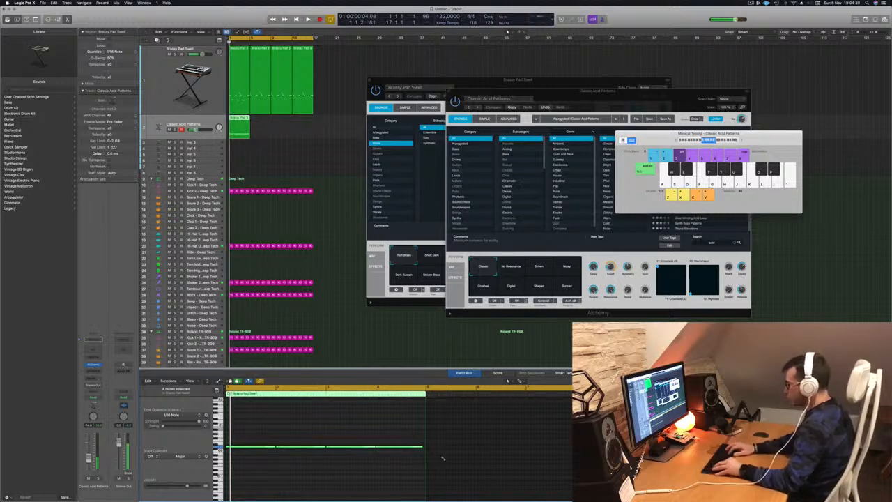
click(389, 486)
key(super+a)
key(alt+shift+Up)
key(alt+shift+Up)
key(space)
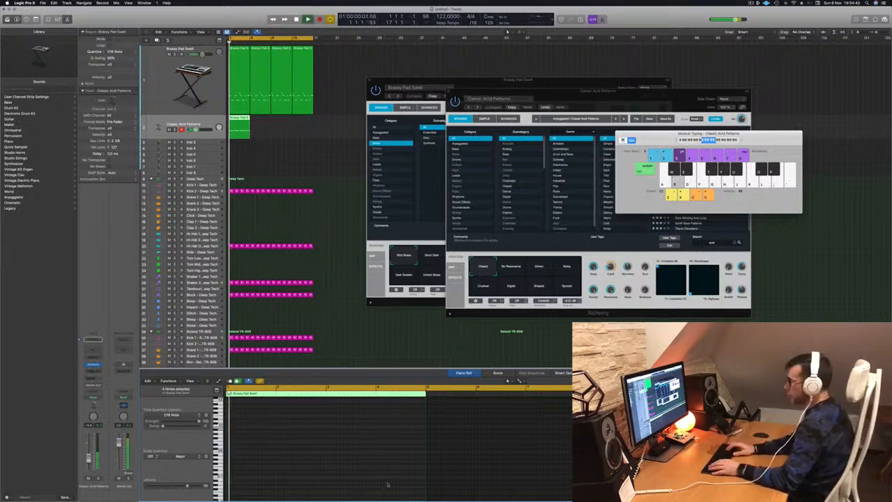
Step: Use the No Resonance snapshot for the acid synth, raise its volume slightly and repeat its region to fill 16 bars
drag(545, 92, 506, 108)
click(472, 286)
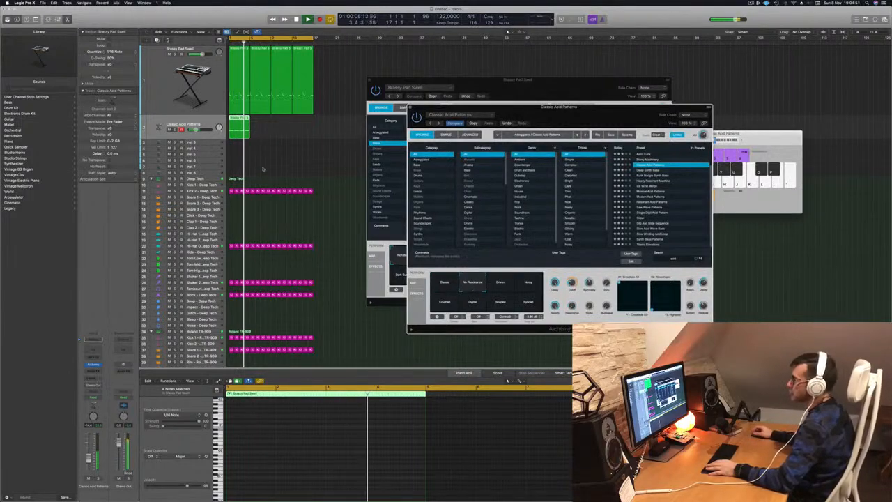
drag(89, 458, 88, 456)
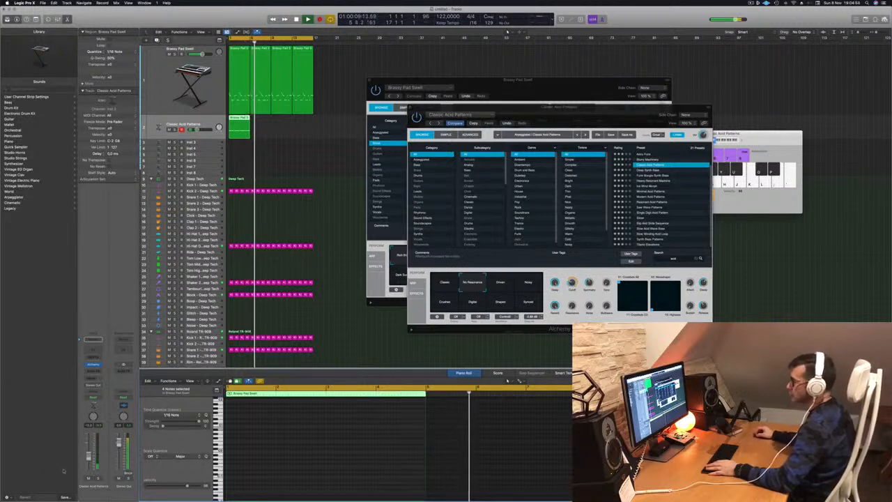
drag(240, 121, 285, 126)
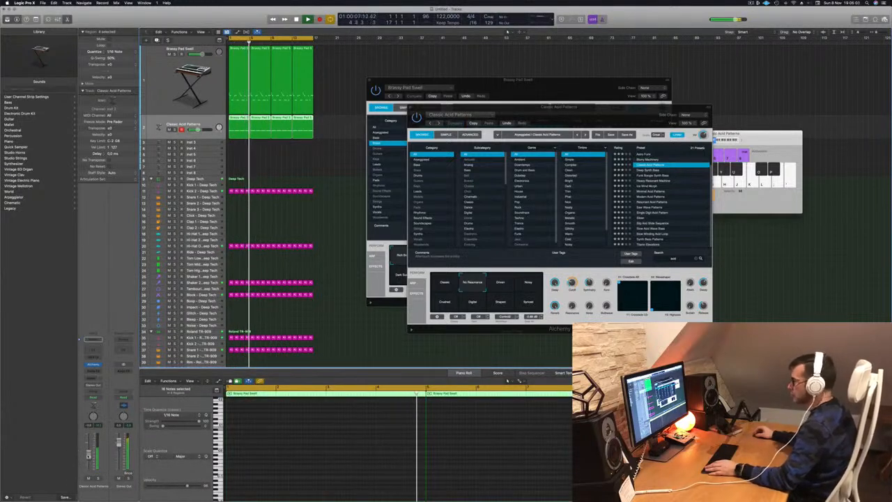
Step: Audition the Driven, Crushed, Shaped and Classic snapshots while trimming the acid track's volume, and settle on No Resonance
click(497, 284)
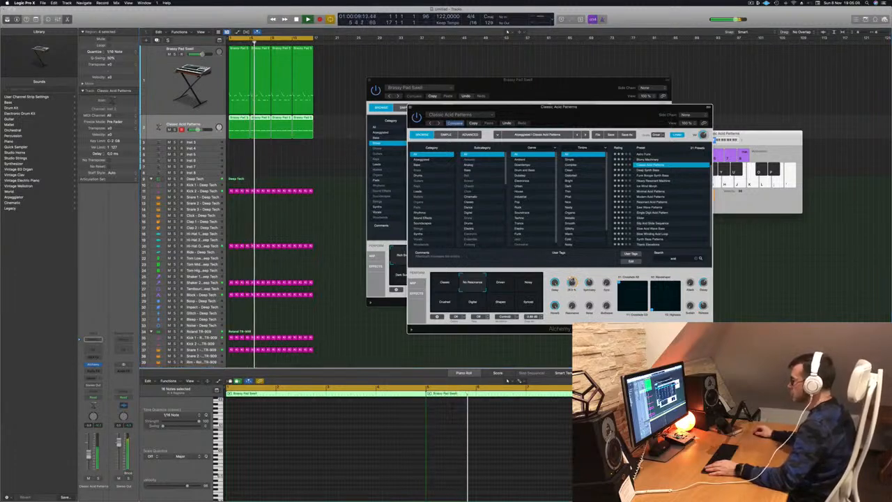
click(497, 284)
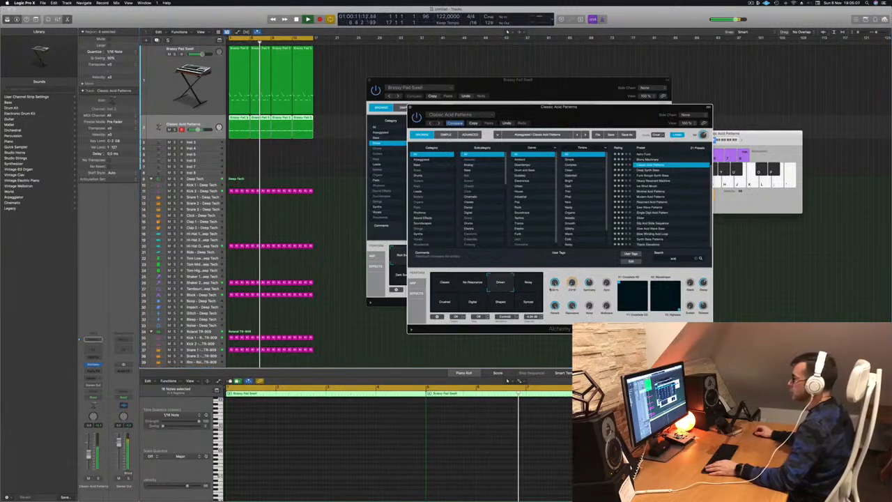
drag(199, 130, 196, 130)
click(443, 300)
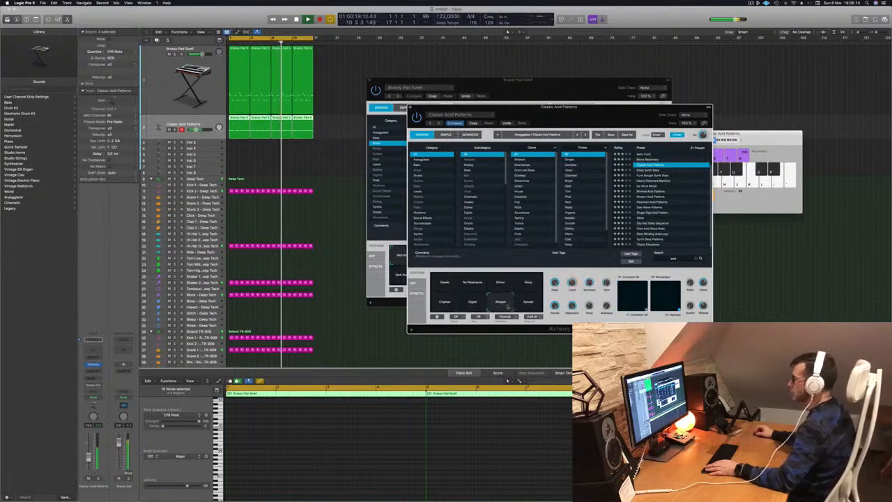
click(453, 280)
click(473, 283)
click(473, 283)
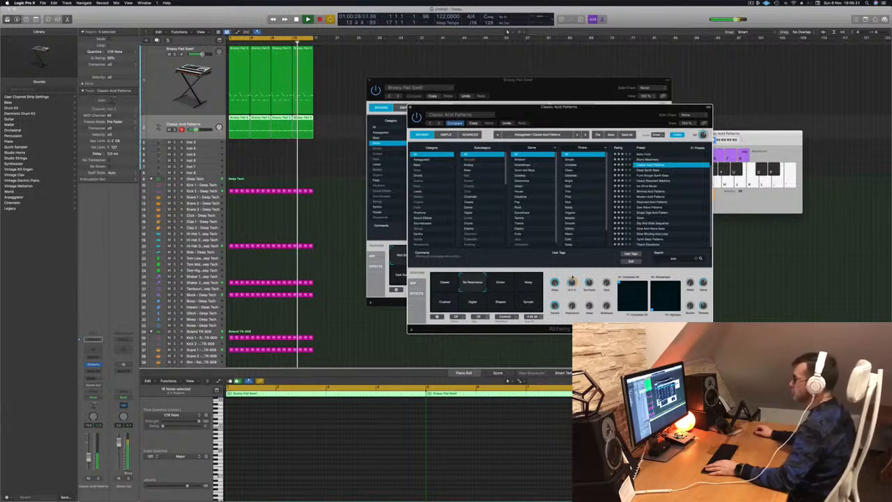
click(501, 284)
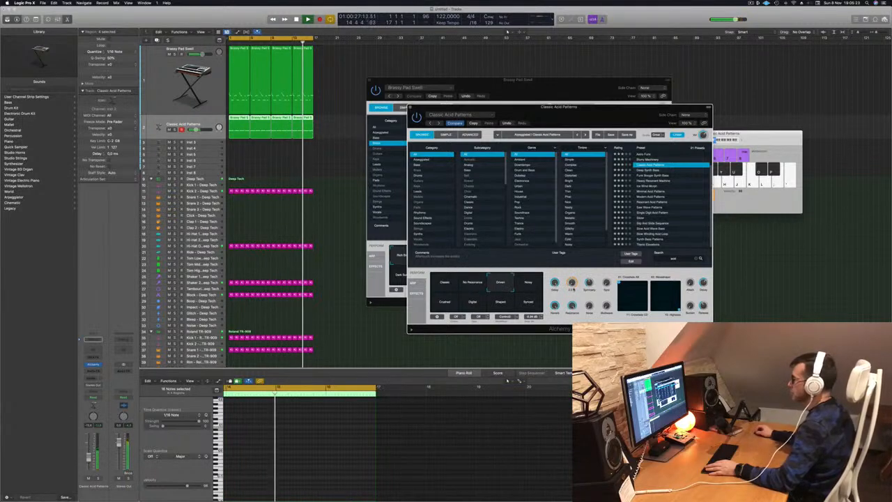
click(472, 283)
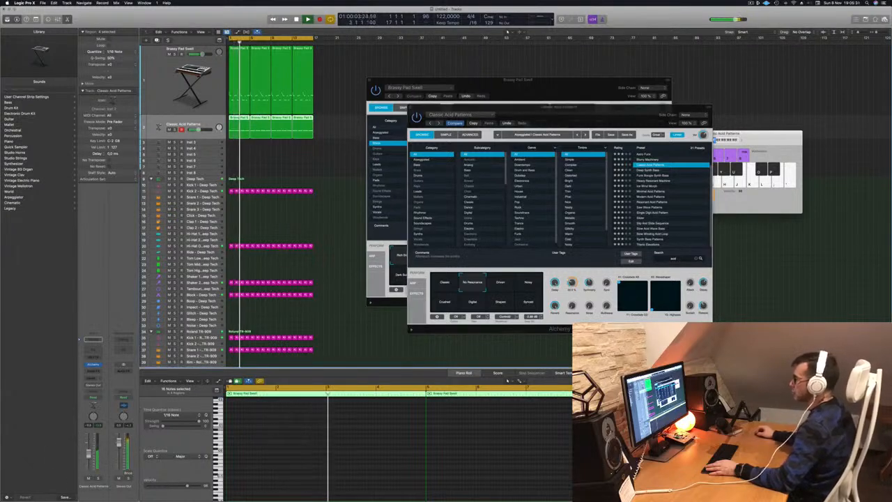
Step: Open the acid patch's arpeggiator settings and adjust its note length while the groove plays
click(414, 281)
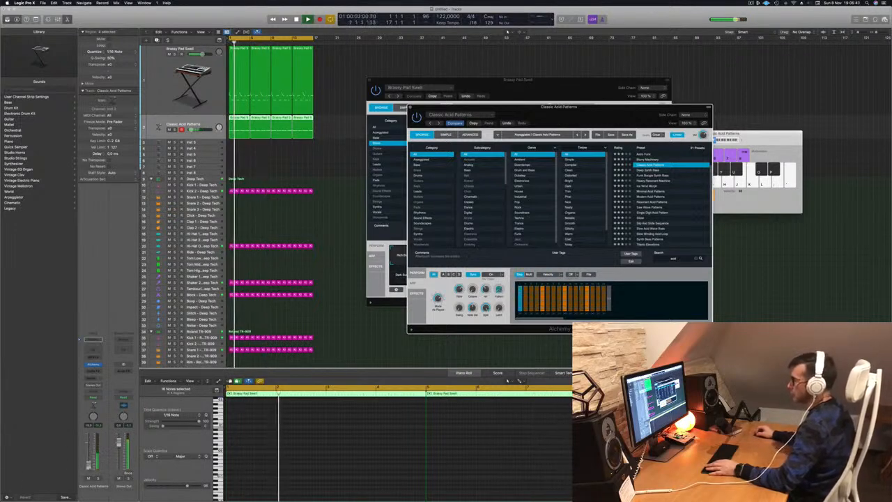
click(373, 325)
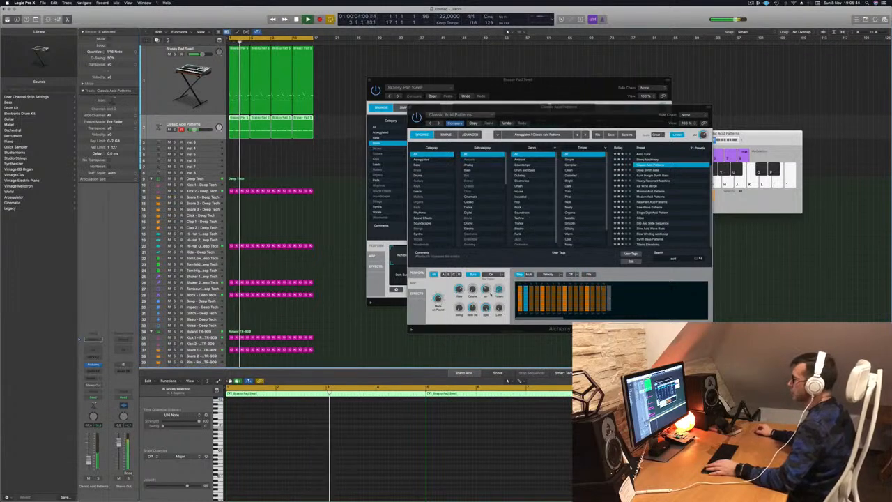
click(499, 295)
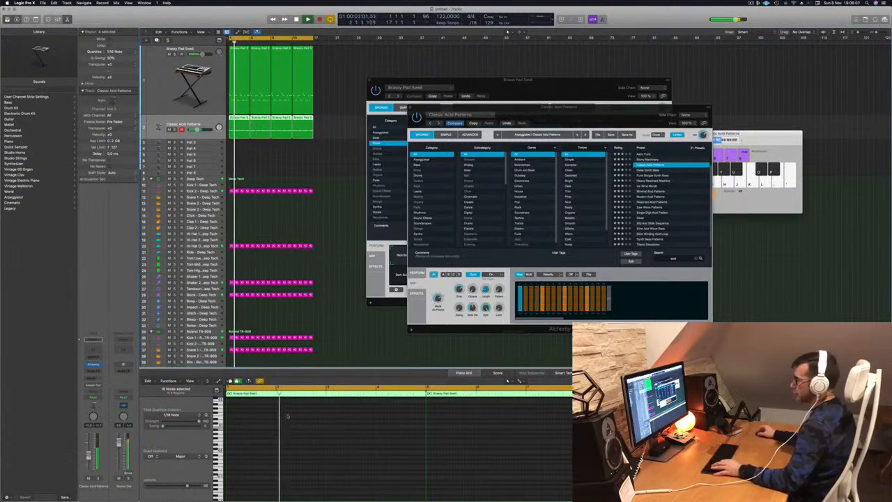
Step: Close Musical Typing, show the mixer and put a Compressor side-chained to Inst 33 on the Classic Acid Patterns channel
click(335, 331)
key(super+k)
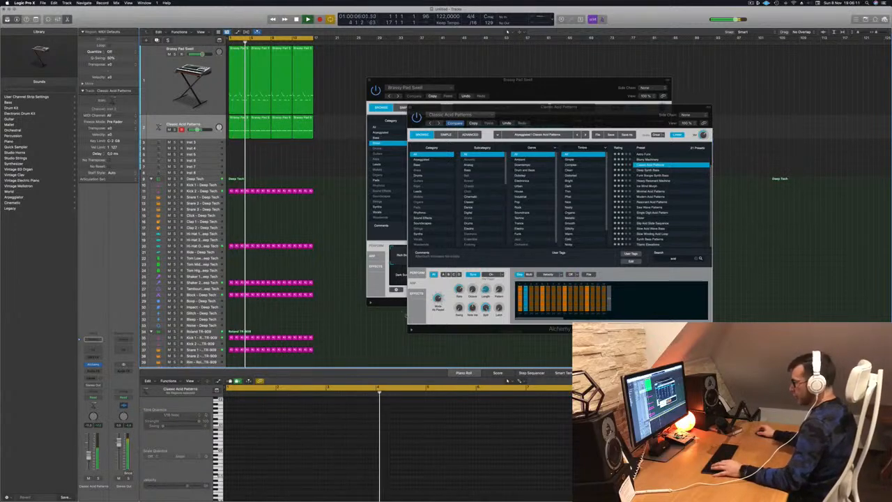
key(x)
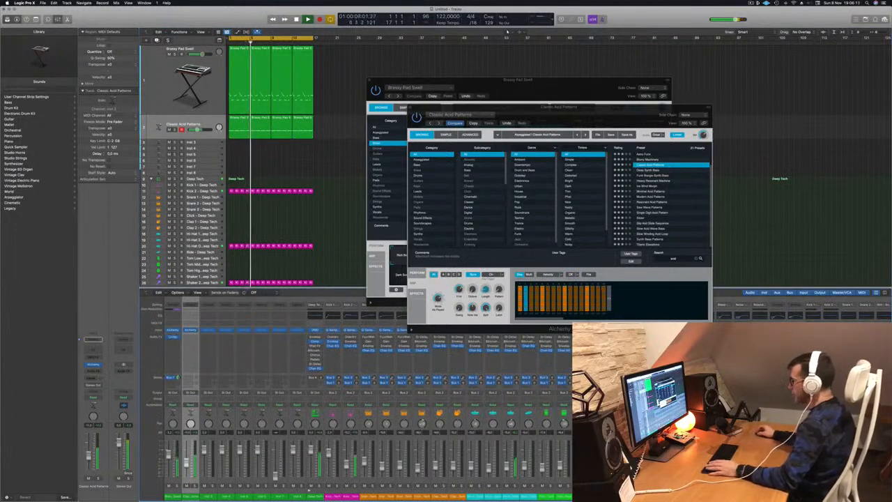
click(203, 124)
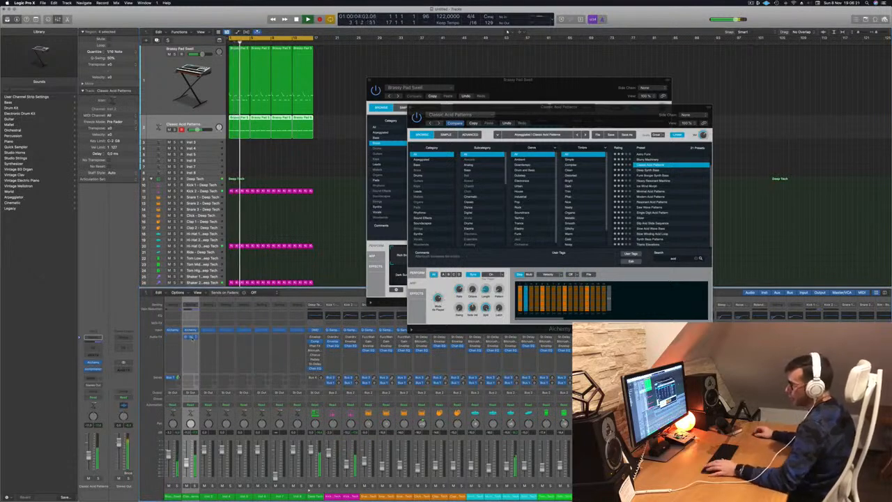
click(189, 338)
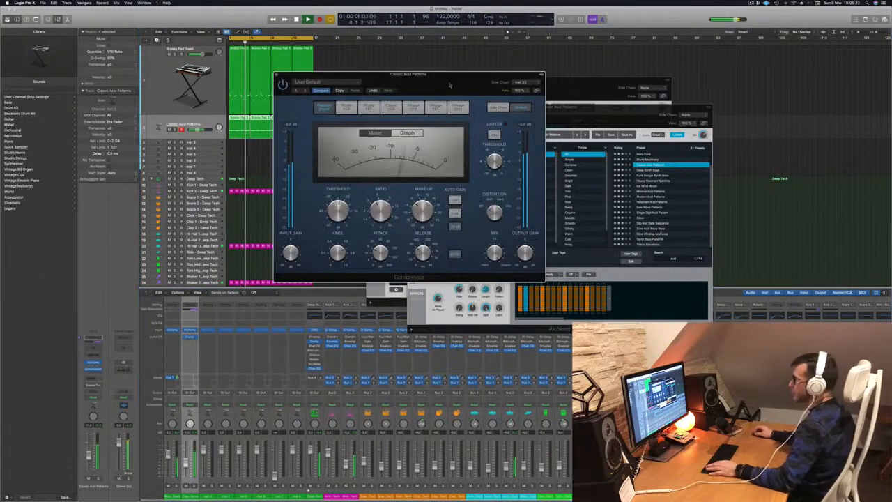
drag(450, 83, 504, 128)
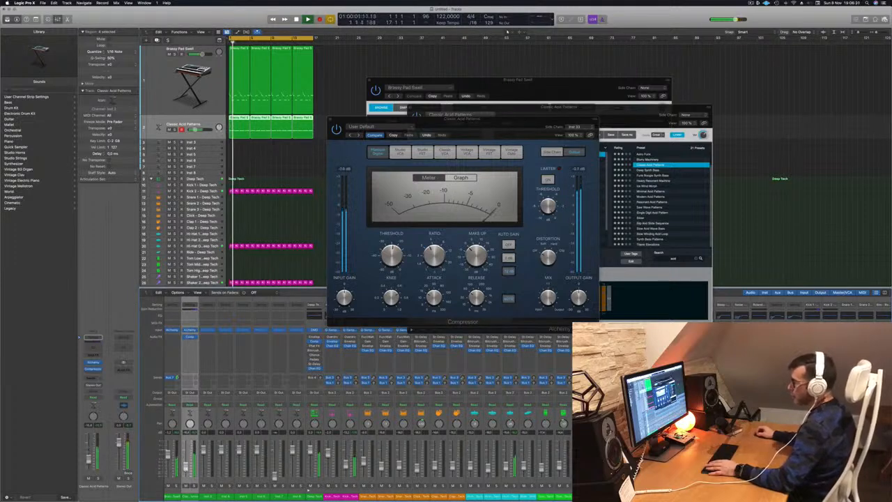
Step: Close the Compressor window and select the Driven variation in the Classic Acid Patterns synth's Perform controls
drag(506, 124, 492, 248)
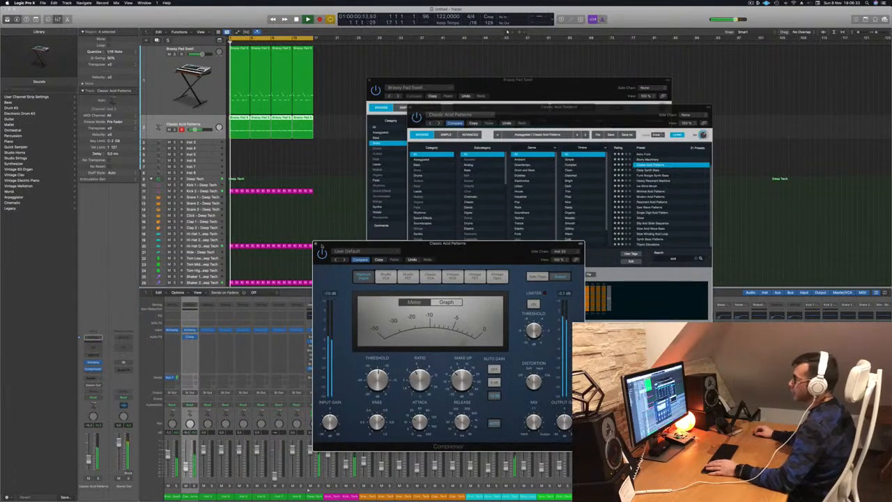
click(317, 245)
key(space)
drag(565, 117, 542, 133)
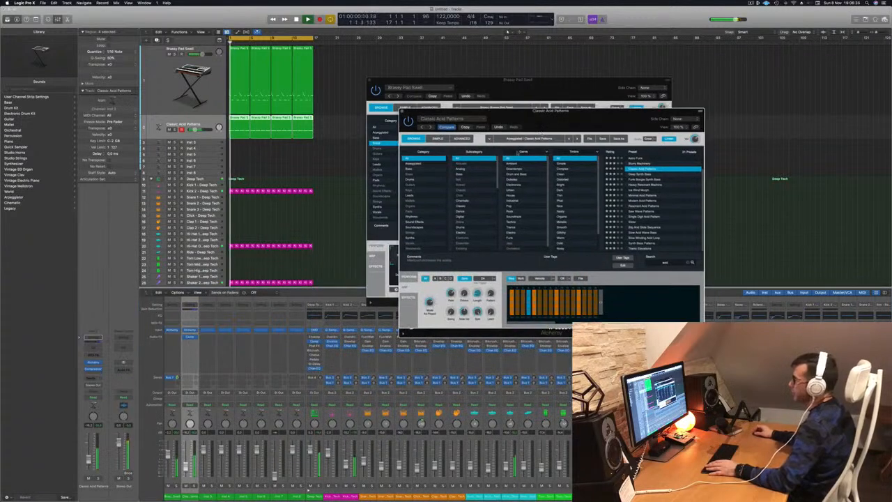
click(408, 278)
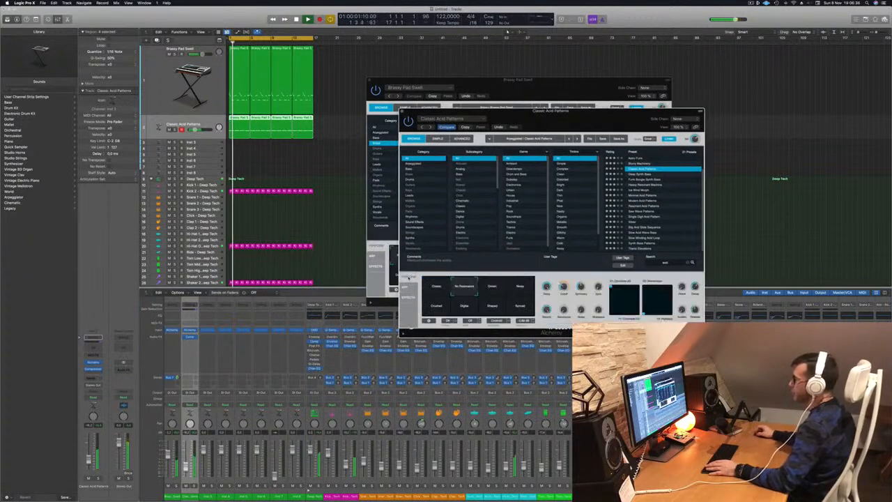
click(491, 288)
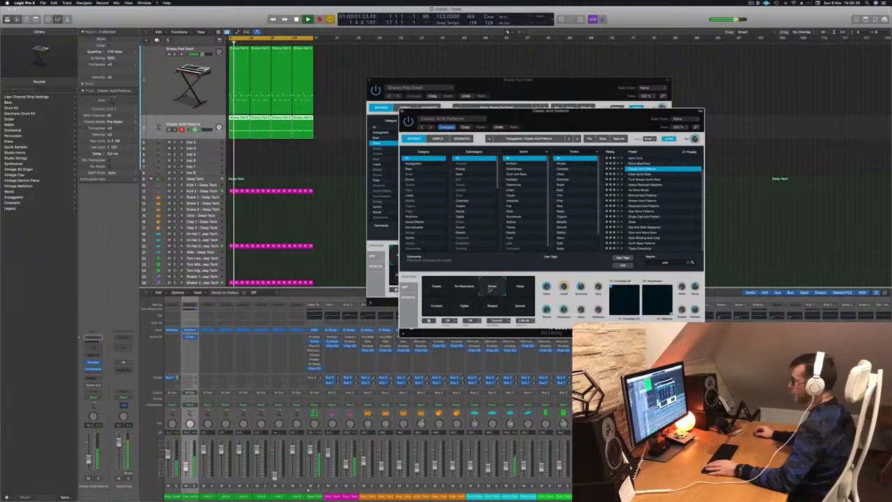
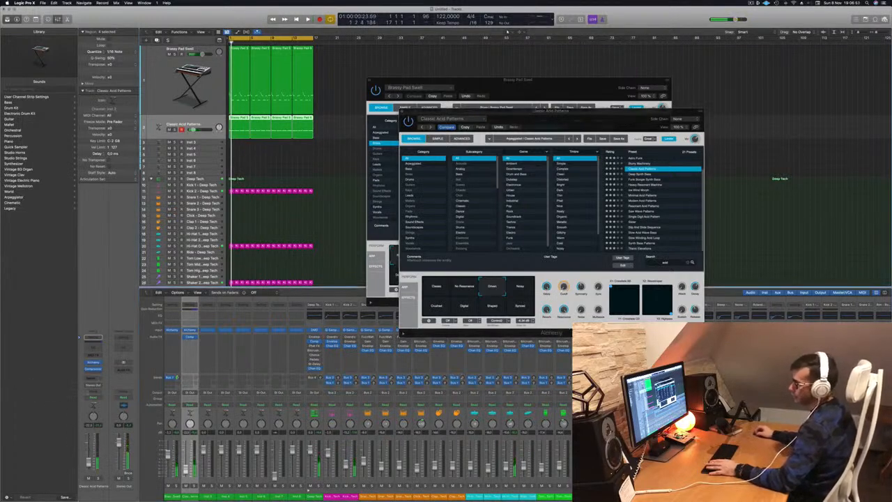
Step: Set the Classic Acid Patterns channel's automation mode to Touch and move the synth's Cutoff during playback
click(93, 398)
click(91, 402)
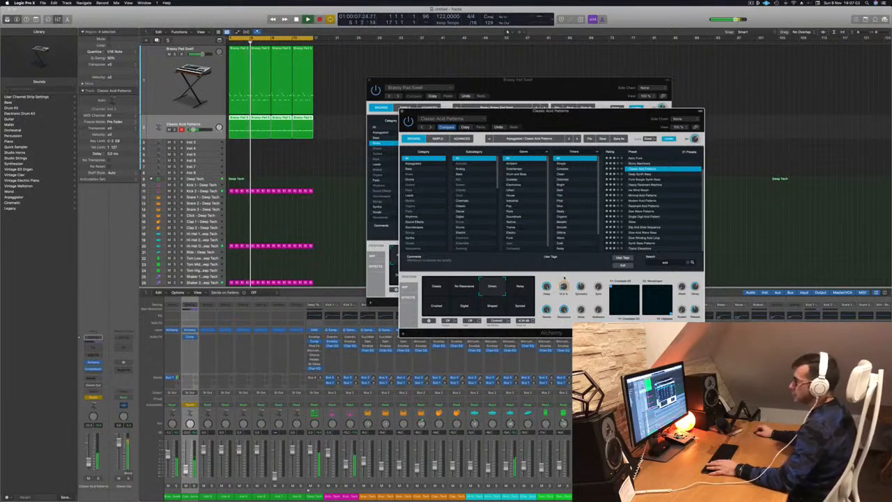
key(Return)
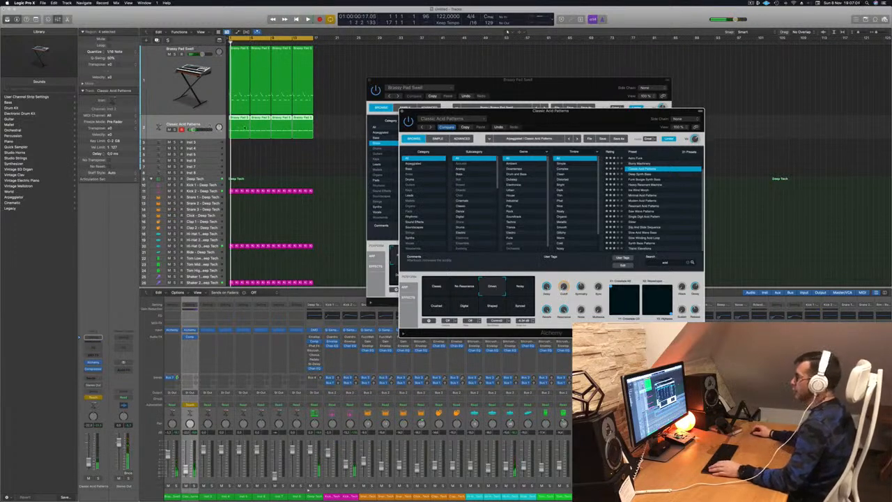
Step: Show automation on the tracks and return the Classic Acid Patterns track to Read mode
key(a)
click(174, 130)
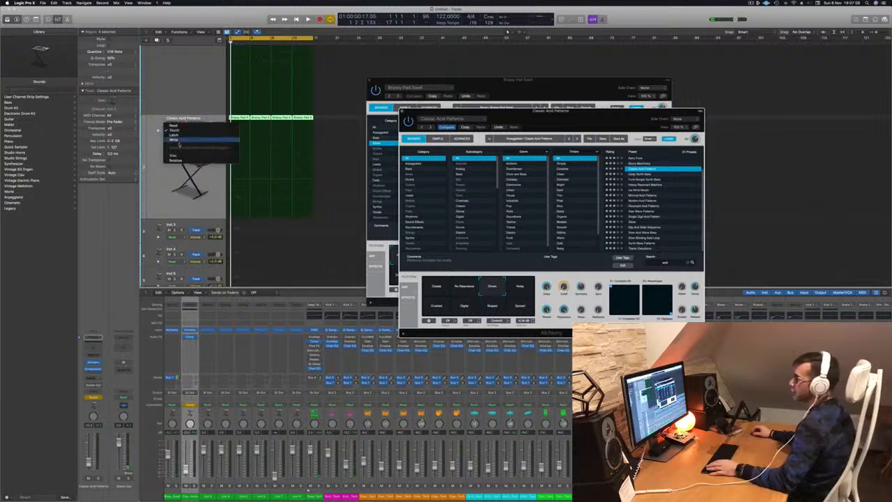
click(173, 125)
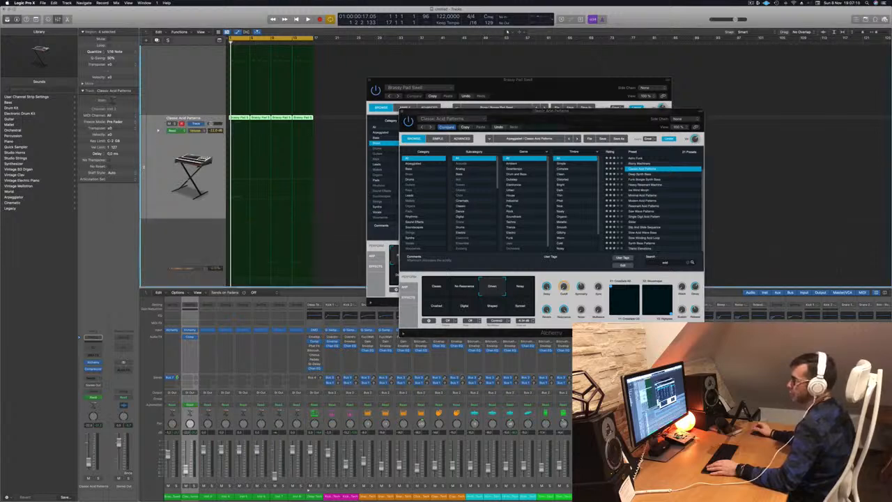
Step: Reveal the Alchemy Cutoff automation lane and shape a curve with two rises and falls across the acid pattern regions
click(158, 130)
scroll(257, 192, down, 3)
key(space)
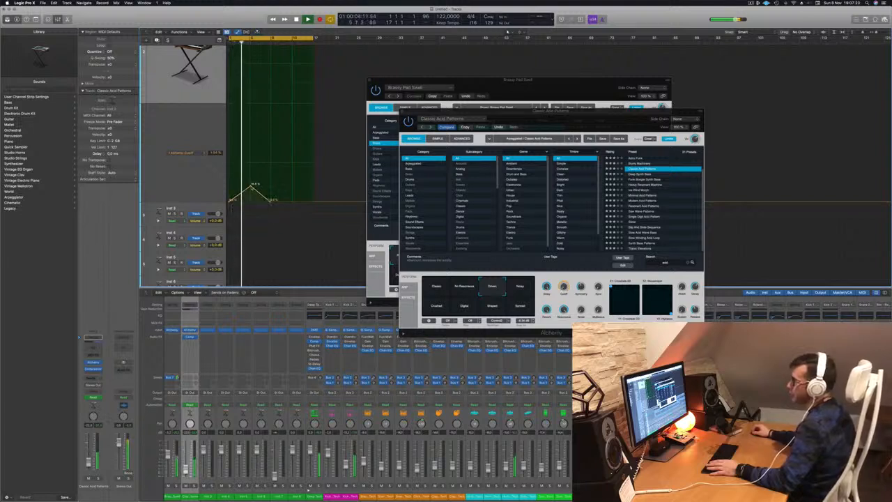
drag(291, 202, 317, 200)
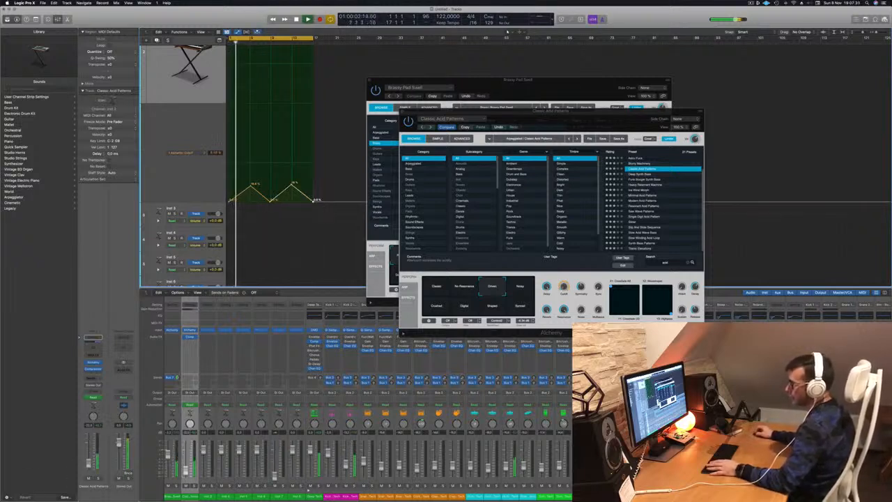
Step: Add a Channel EQ low cut at around 100 Hz on the Classic Acid Patterns track and close the EQ window
click(190, 316)
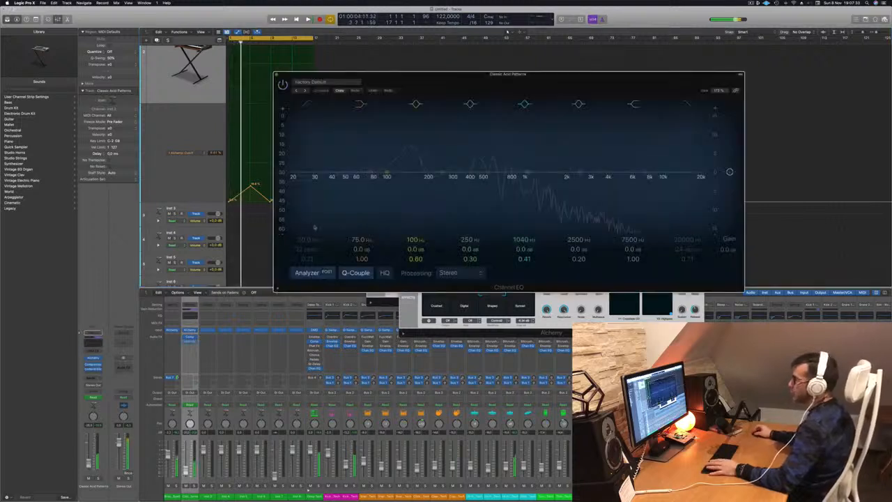
click(309, 105)
drag(305, 150, 393, 151)
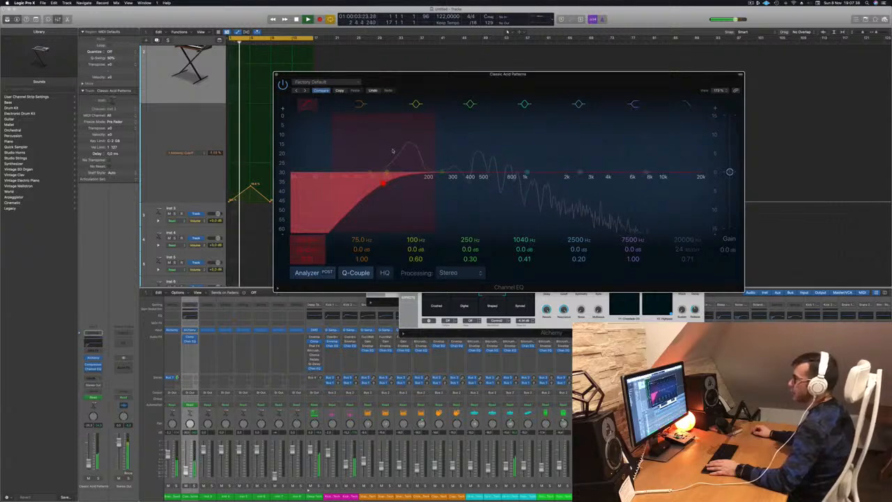
drag(382, 172, 392, 160)
click(275, 75)
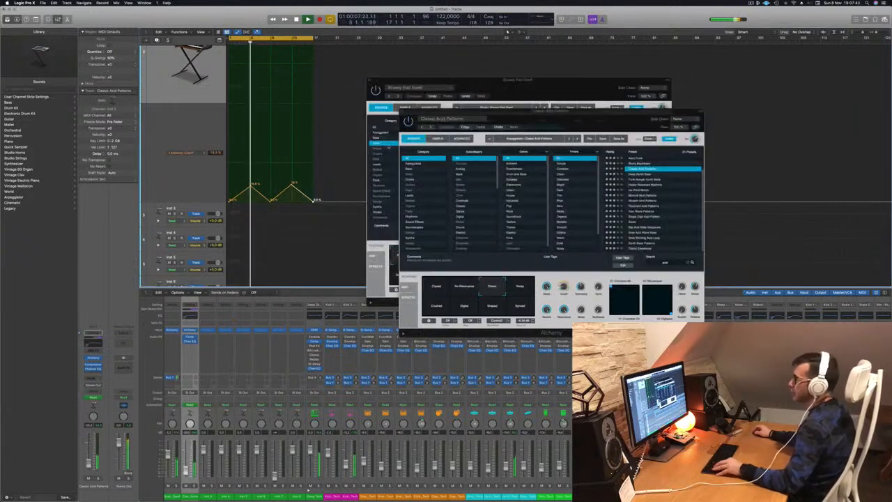
Step: Select the Brassy Pad Swell track and move both synth windows clear of the track regions
scroll(344, 157, up, 10)
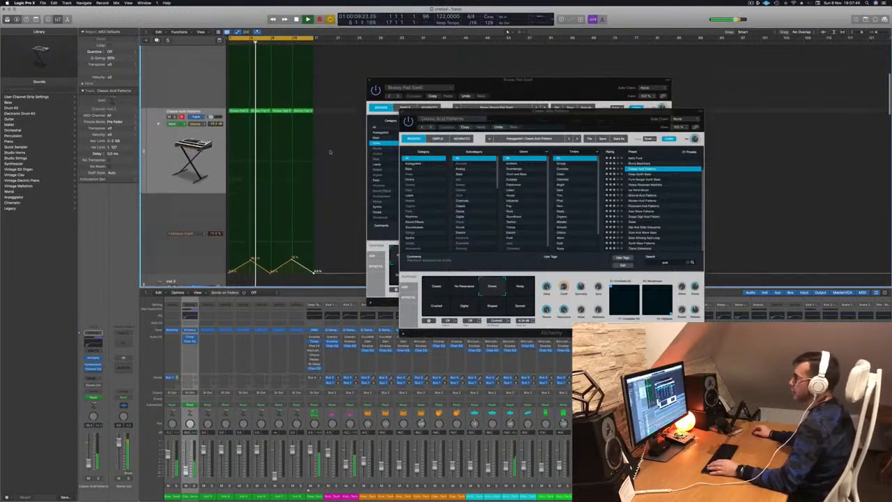
click(197, 99)
scroll(197, 99, down, 3)
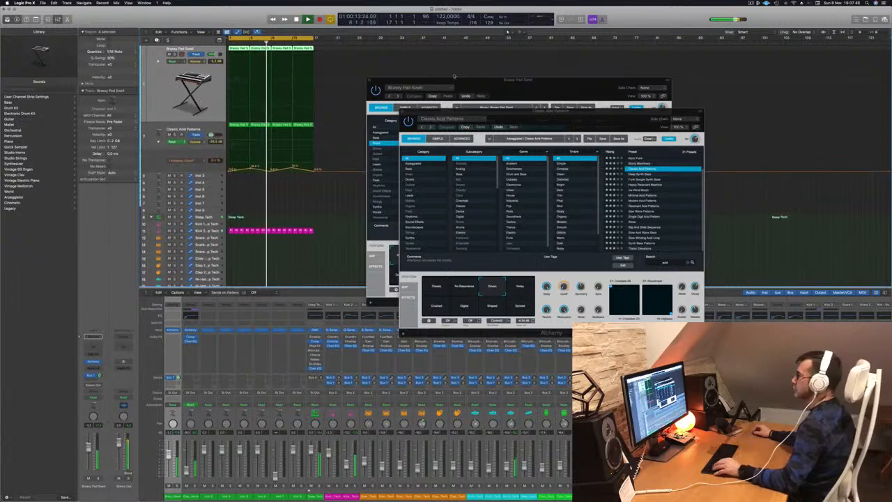
drag(511, 115, 785, 138)
drag(579, 82, 640, 98)
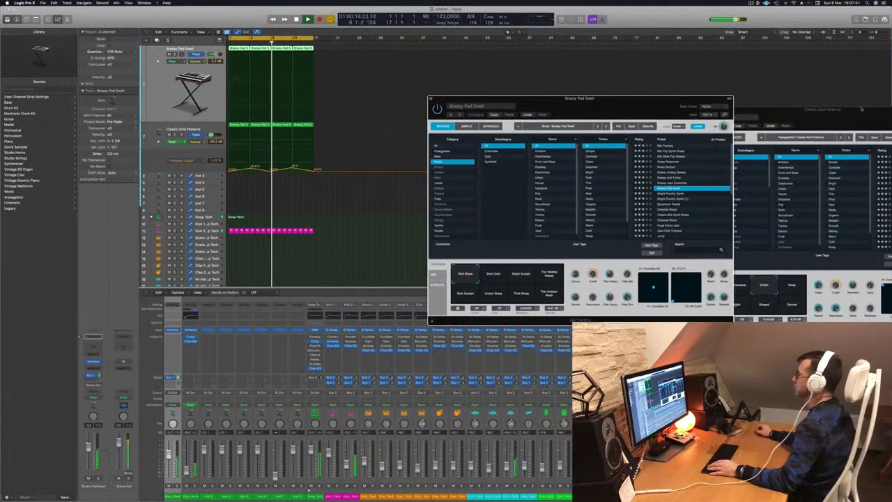
drag(851, 140, 742, 72)
Step: Duplicate the Brassy Pad Swell track and copy its first region onto the new track
click(167, 82)
key(space)
key(space)
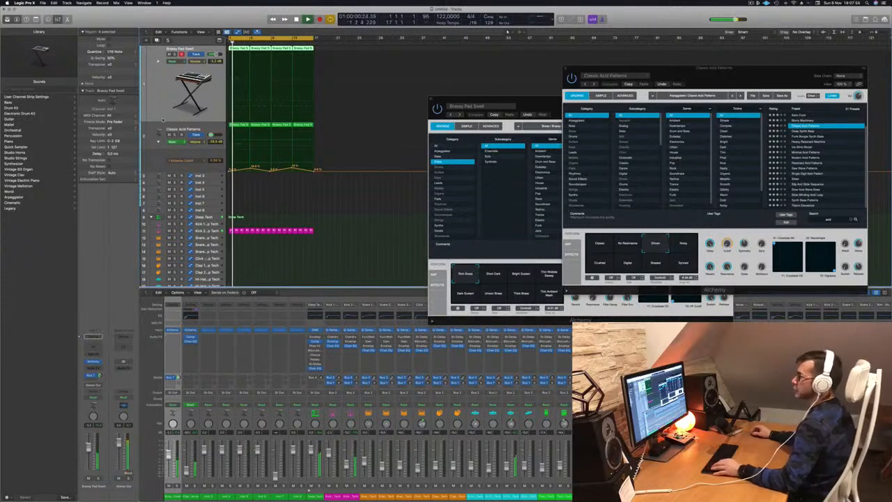
key(super+d)
key(Return)
click(233, 80)
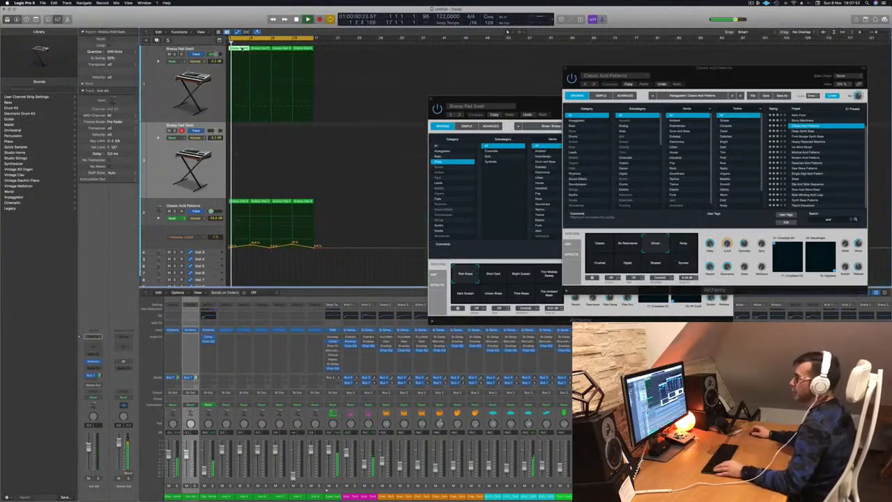
drag(232, 80, 238, 131)
key(space)
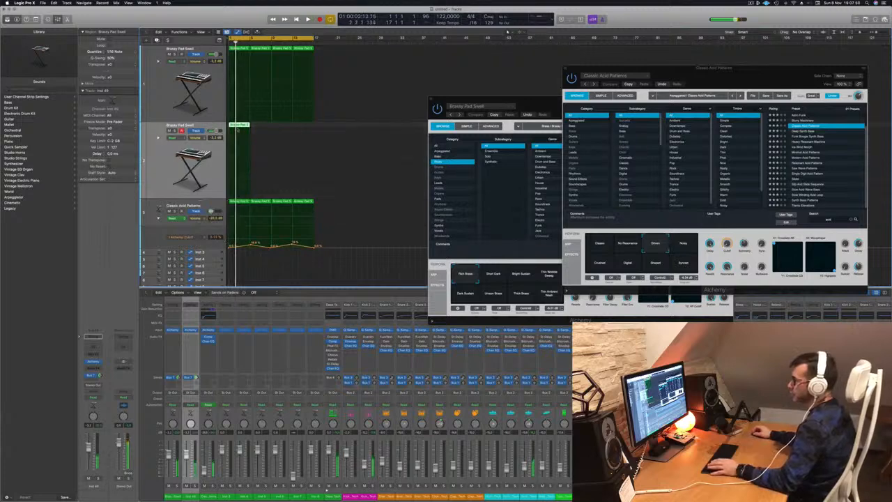
Step: Open the copied region in the Piano Roll and delete the upper melody notes, keeping only the four low notes
key(p)
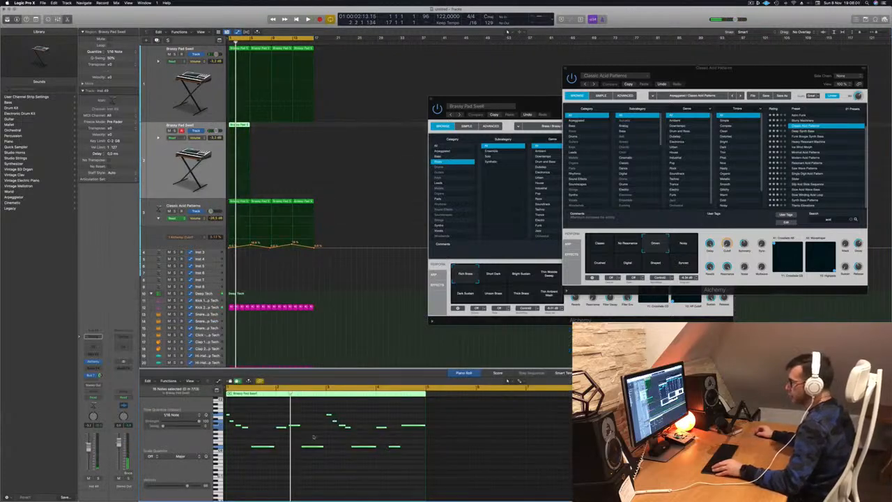
click(235, 439)
drag(328, 434, 429, 413)
key(BackSpace)
drag(268, 429, 213, 404)
key(BackSpace)
Step: Transpose the four remaining notes in the copied region up an octave and play the result
key(space)
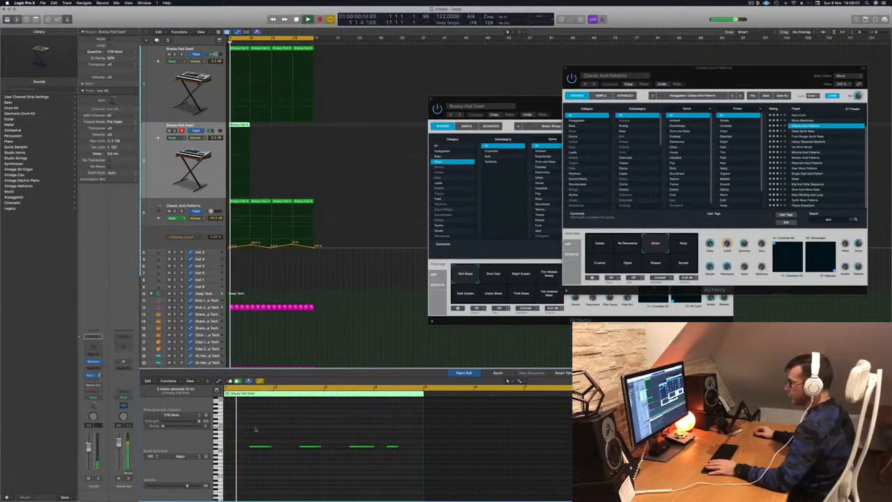
drag(254, 438, 402, 451)
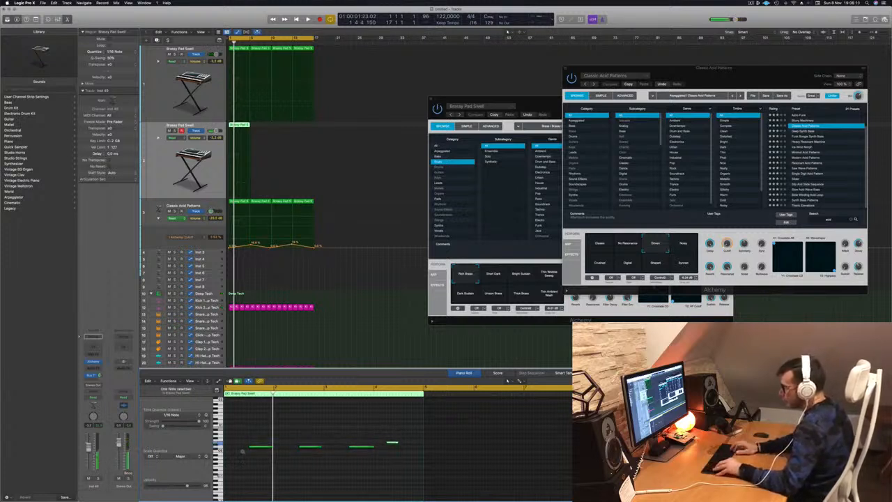
key(alt+shift+Up)
key(space)
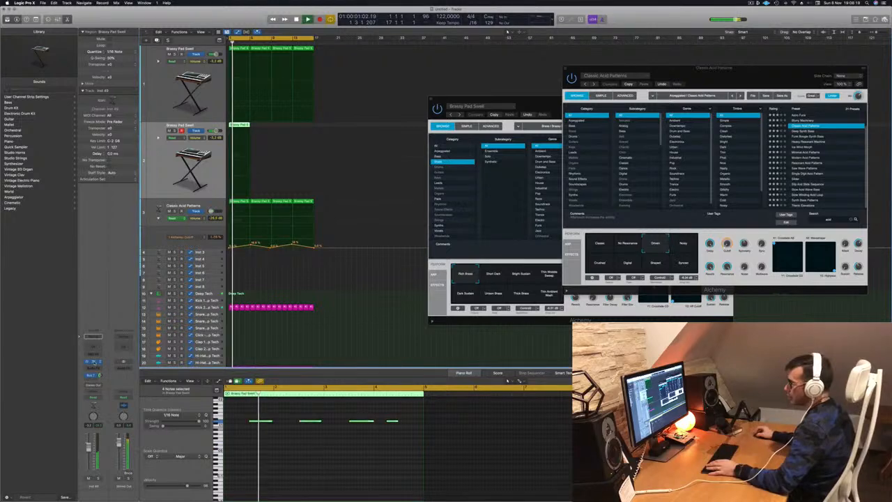
Step: Open the duplicated track's Alchemy synth and filter its presets to the Bass category
click(94, 362)
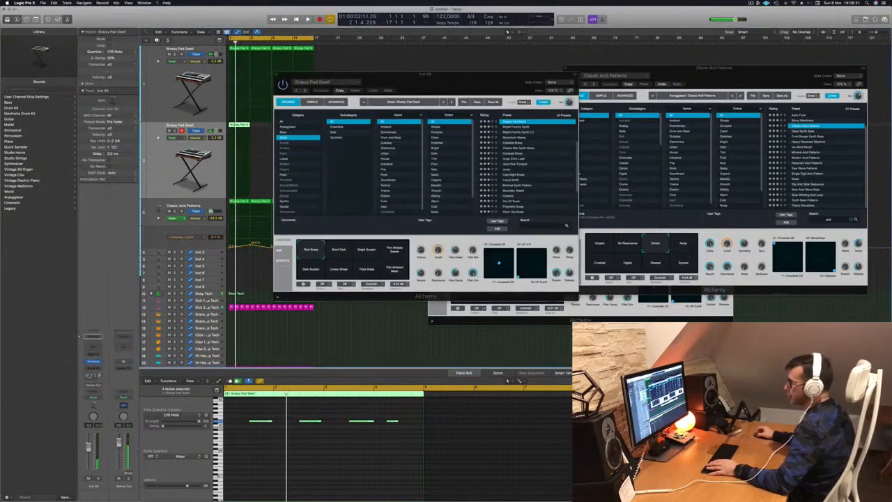
drag(445, 86, 599, 113)
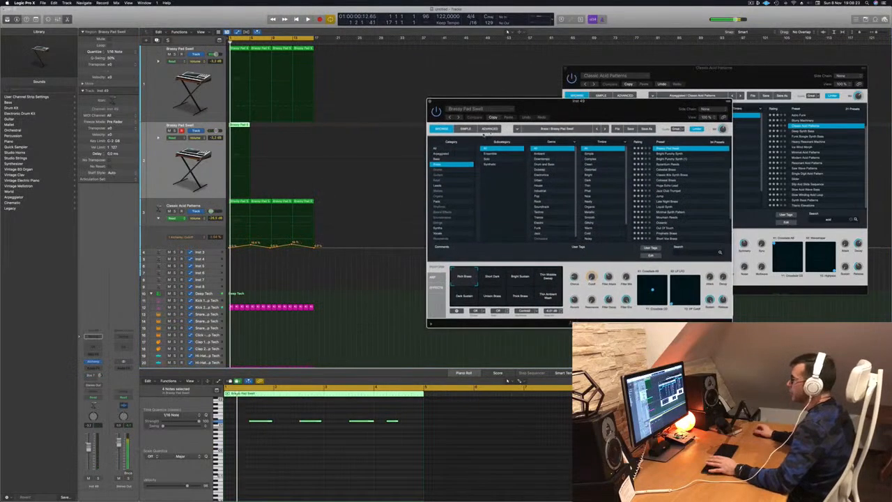
click(437, 160)
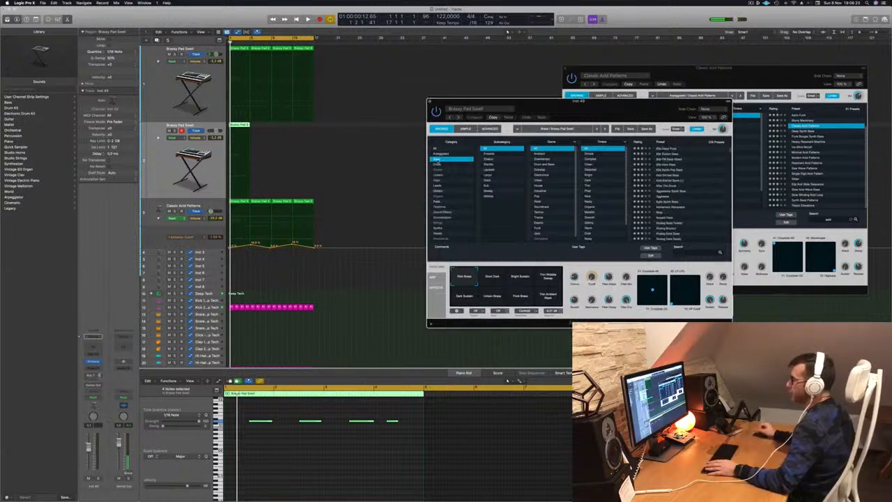
Step: Copy the region on the duplicated track until four back-to-back regions fill the same length as the other tracks
scroll(239, 125, down, 1)
drag(242, 124, 262, 128)
drag(280, 149, 280, 126)
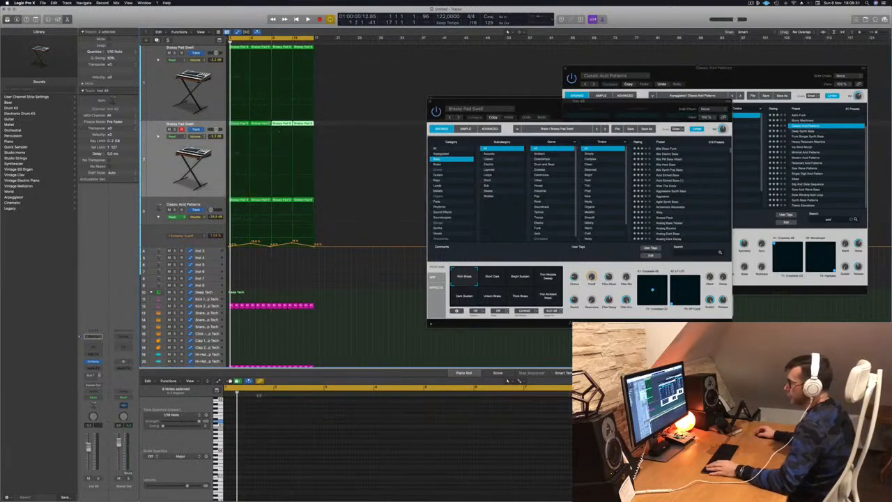
Step: Try the bass presets 80s Hard Bass, Acid Etched Bass and Aggressor on the duplicated track during playback
mouse_move(567, 108)
mouse_down()
mouse_move(533, 106)
mouse_move(565, 114)
mouse_up()
key(space)
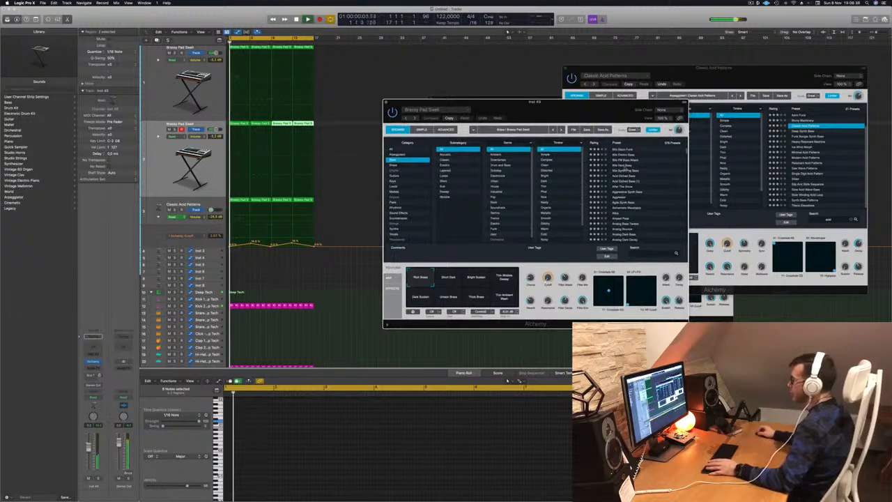
click(638, 165)
key(space)
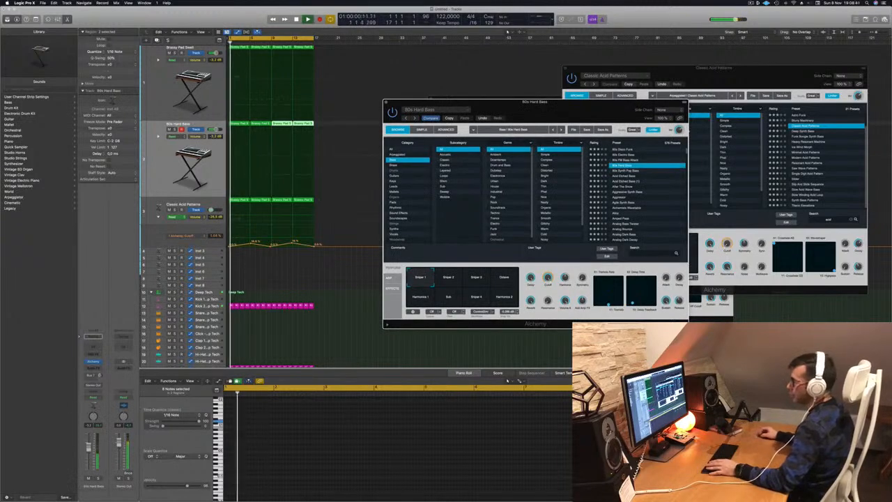
click(624, 175)
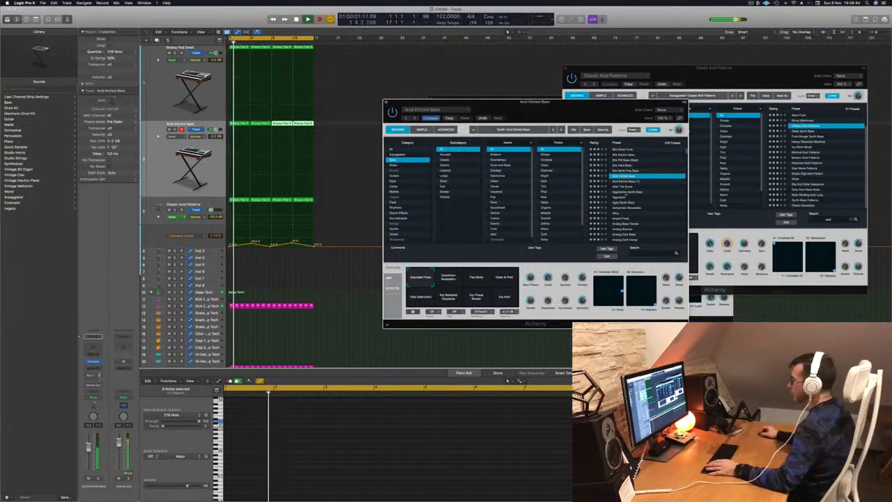
click(632, 197)
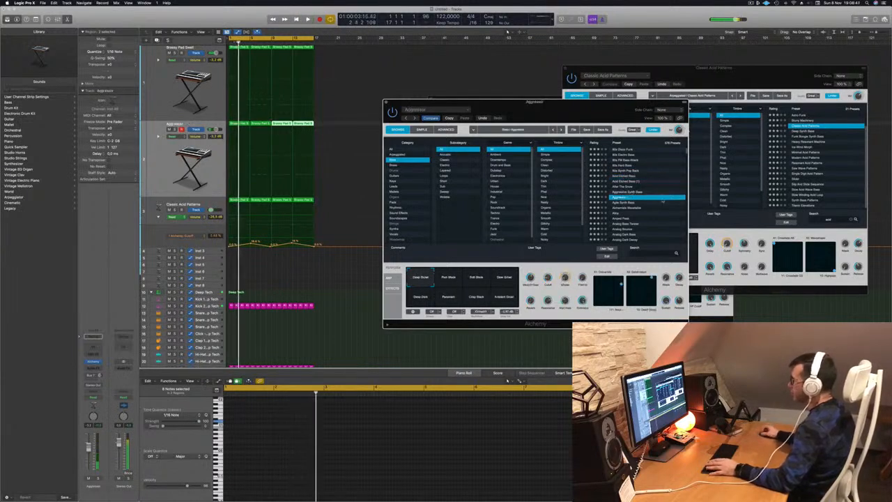
Step: Audition the Analog Saw Punch preset further down the bass list, and load Analog Sub Sonic on the duplicated track
scroll(648, 199, down, 5)
scroll(662, 200, down, 3)
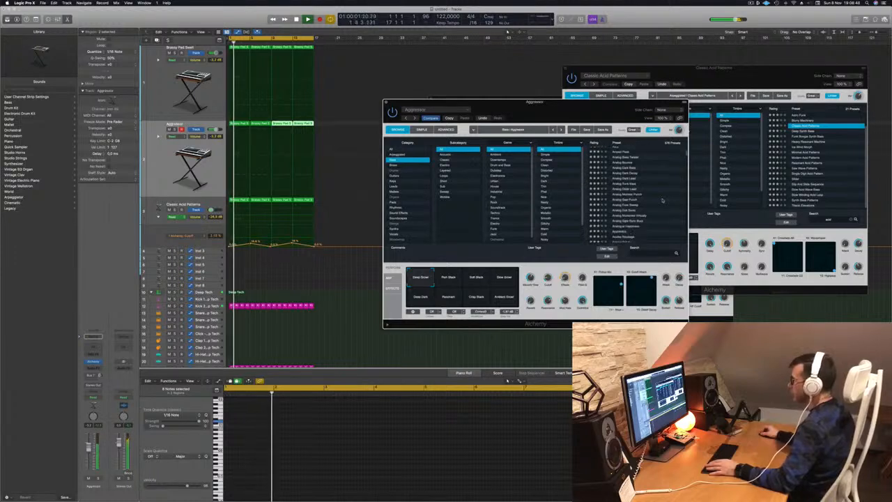
click(633, 200)
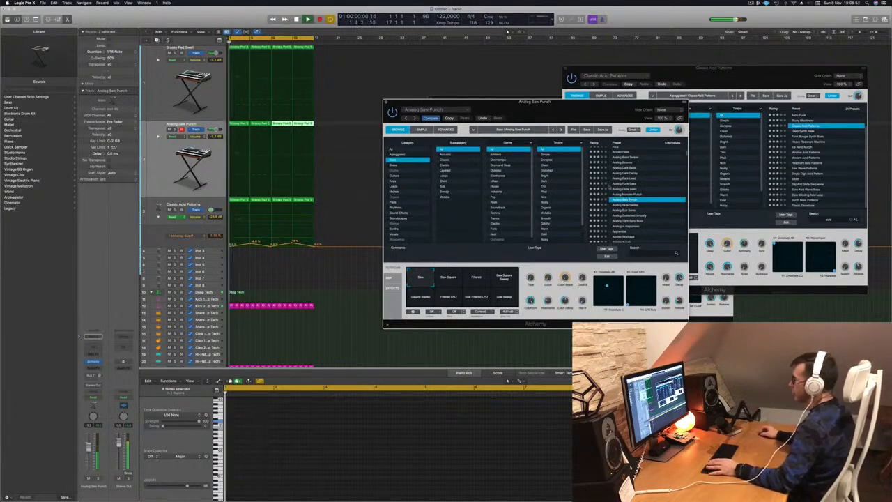
click(626, 211)
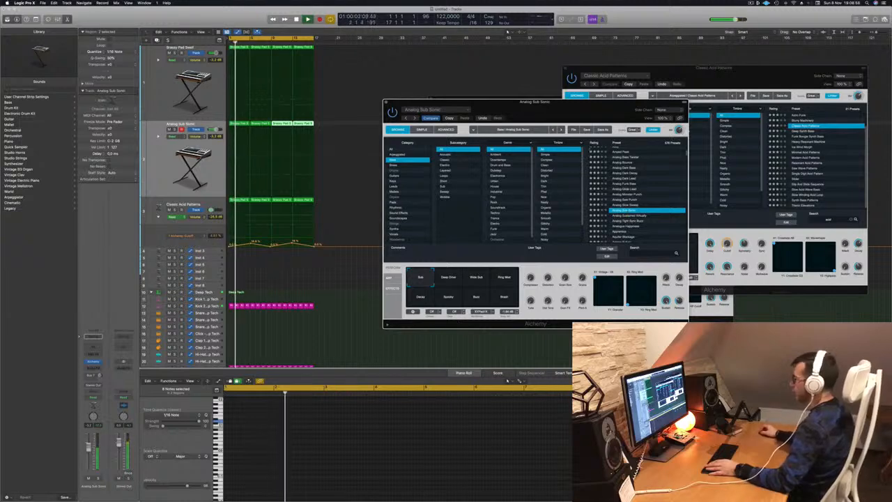
Step: Lower the volume of the Analog Sub Sonic track and check it briefly in solo
drag(591, 104, 541, 115)
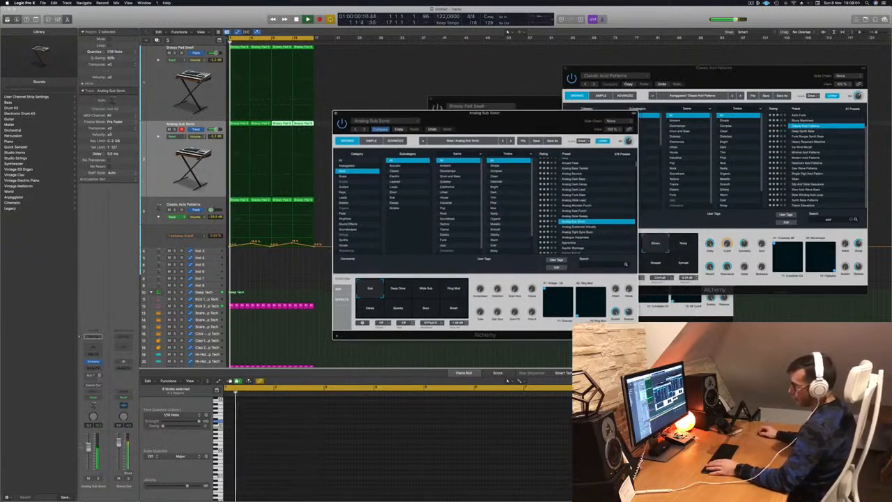
drag(89, 447, 89, 451)
click(98, 478)
click(97, 479)
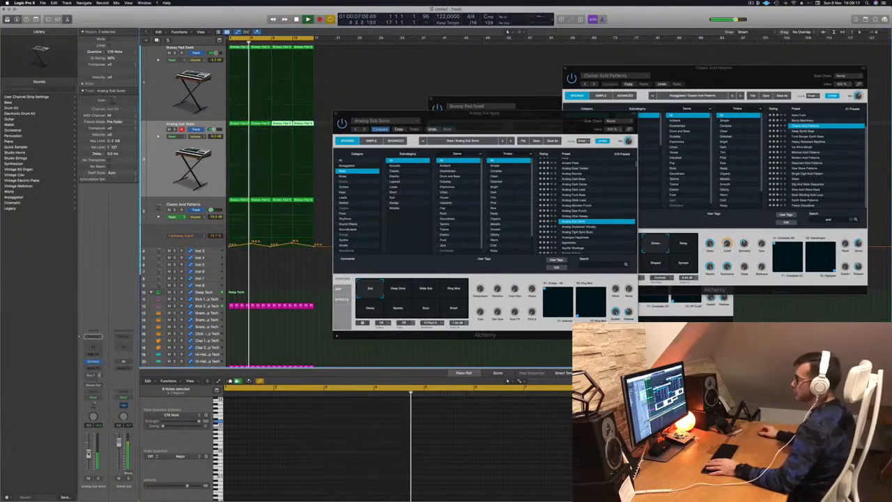
Step: Close the Analog Sub Sonic, Brassy Pad Swell and Classic Acid Patterns synth windows to clear the arrangement
drag(499, 121, 482, 132)
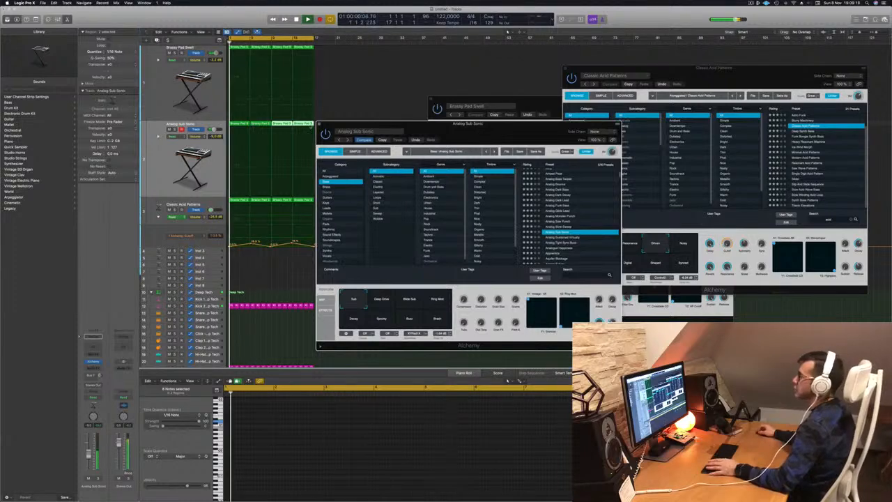
click(320, 124)
drag(513, 100, 436, 106)
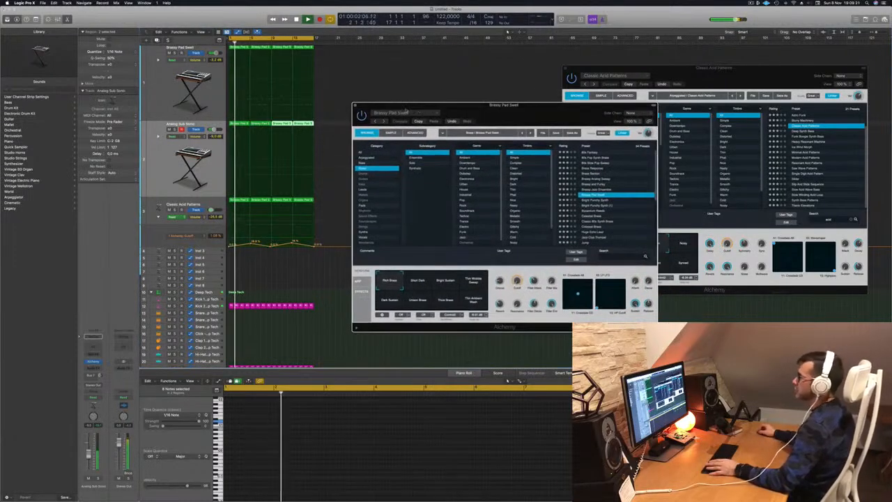
key(super+w)
scroll(356, 156, down, 5)
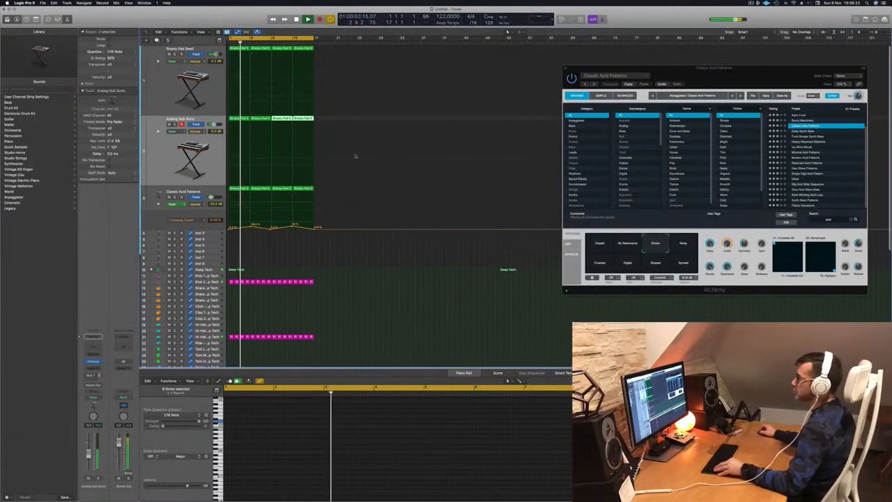
drag(745, 70, 555, 99)
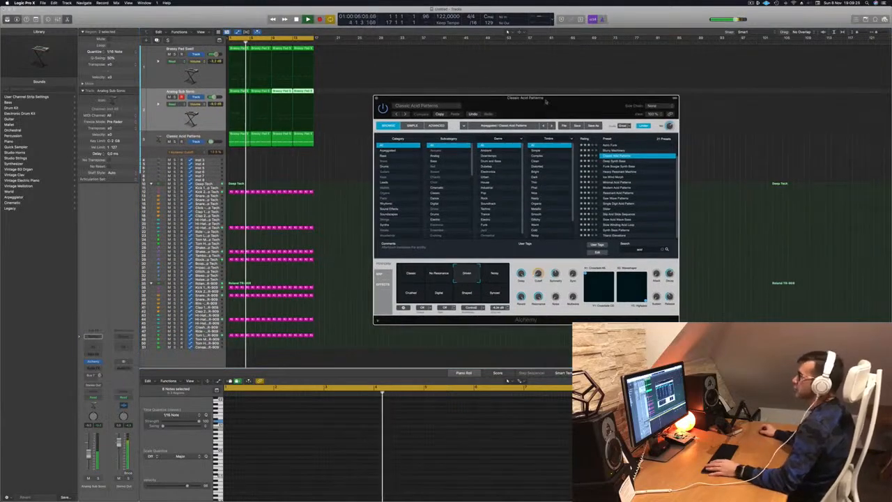
click(377, 98)
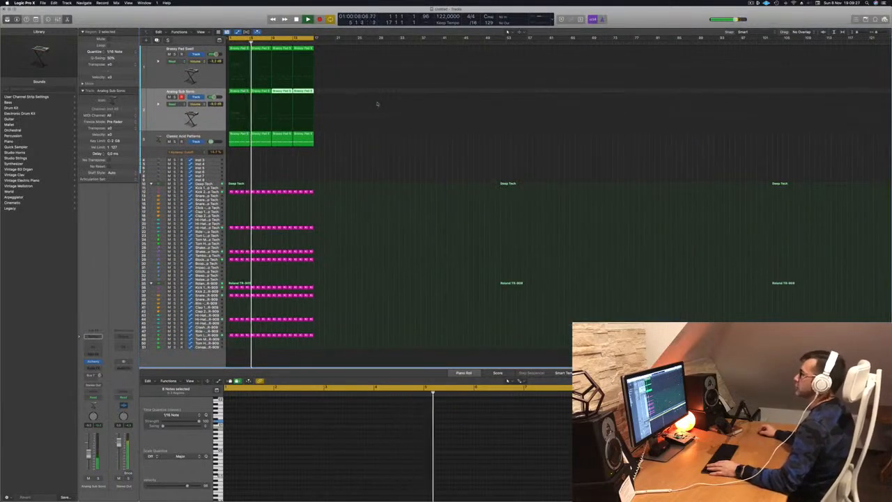
Step: Open the Brassy Pad Swell track's Alchemy synth and play the loop from the beginning
key(super+Right)
key(super+Right)
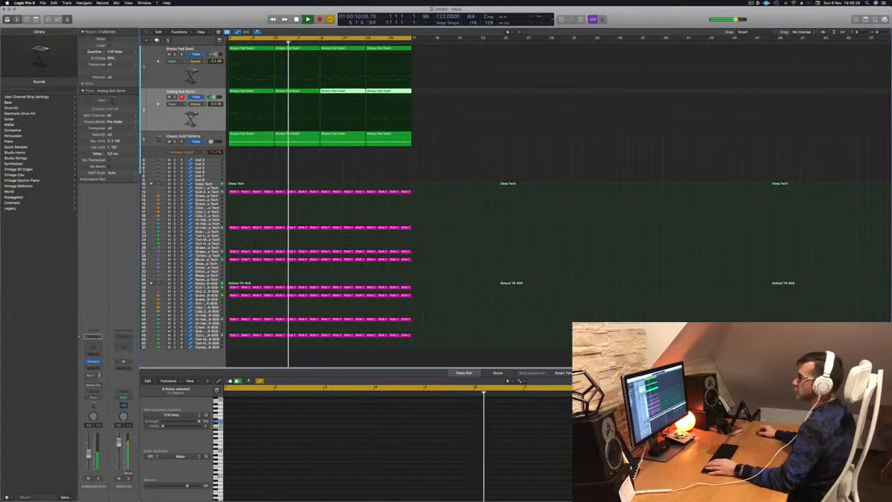
click(167, 75)
key(Return)
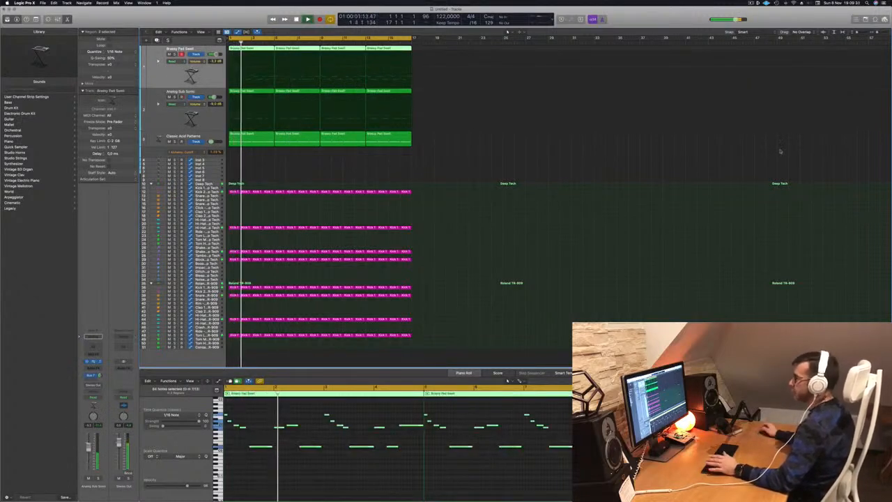
click(93, 361)
key(Return)
drag(544, 113, 572, 113)
key(space)
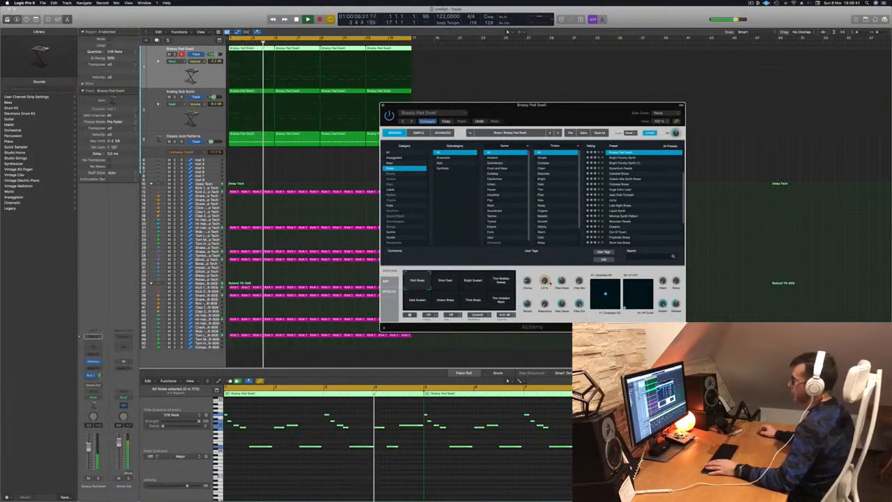
Step: Try the Thick Brass variation of the Brassy Pad Swell preset, and return to the Rich Brass variation
click(473, 303)
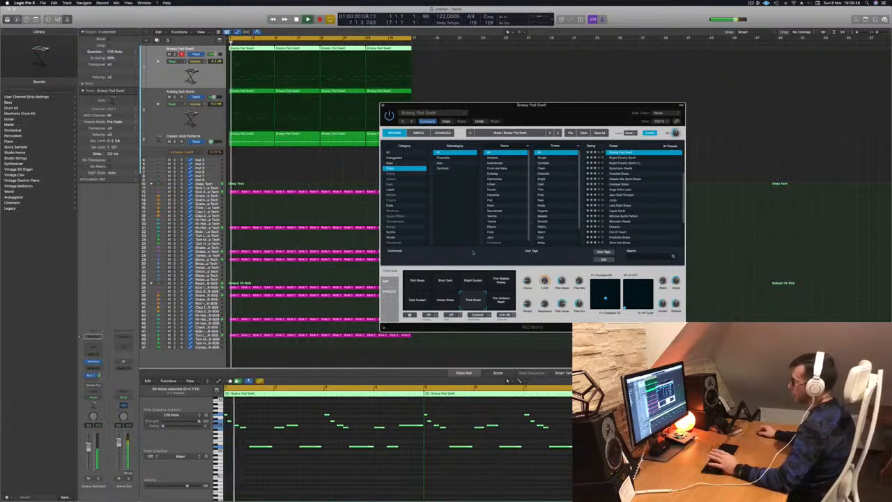
click(418, 281)
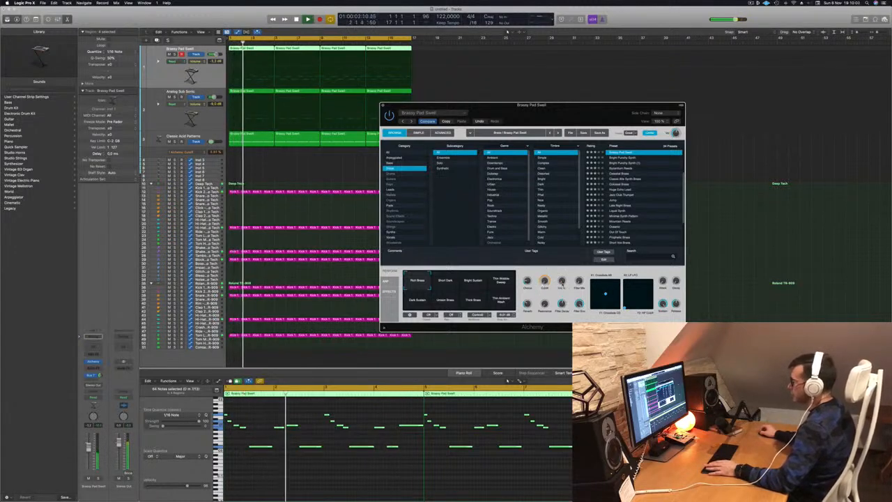
drag(579, 105, 622, 129)
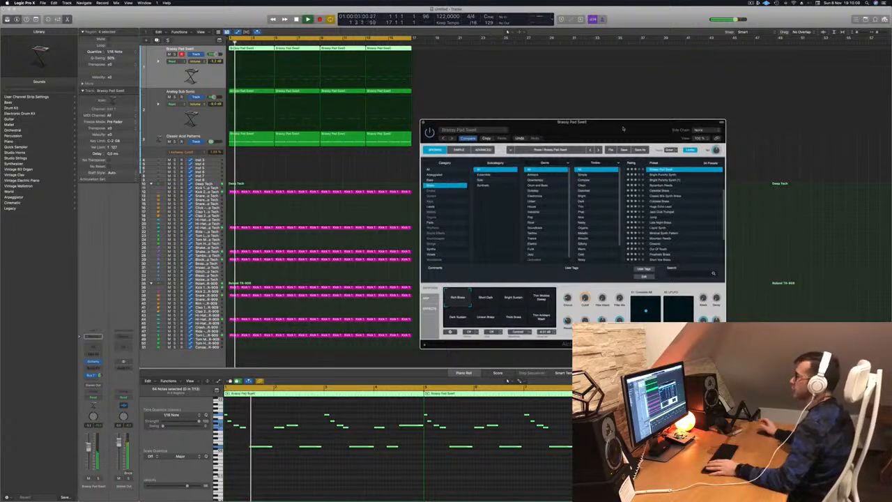
drag(623, 129, 653, 99)
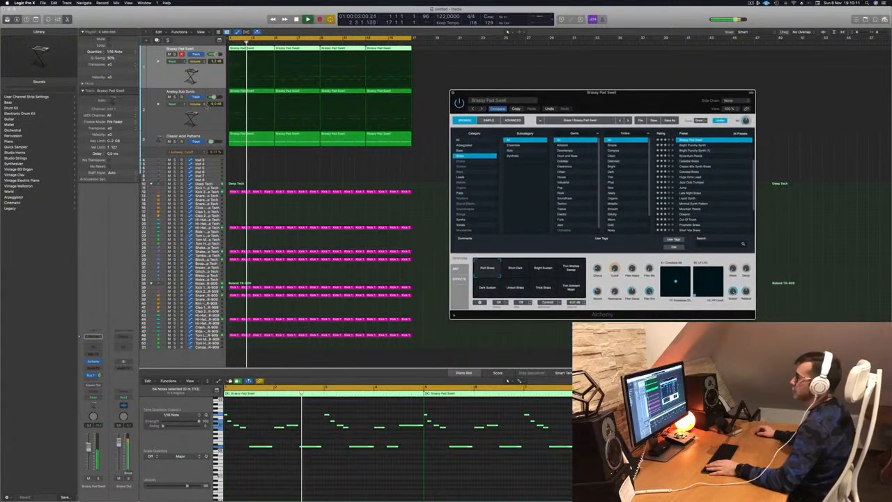
Step: Lower the Analog Sub Sonic track's volume further and close the Brassy Pad Swell synth window
click(208, 110)
key(Return)
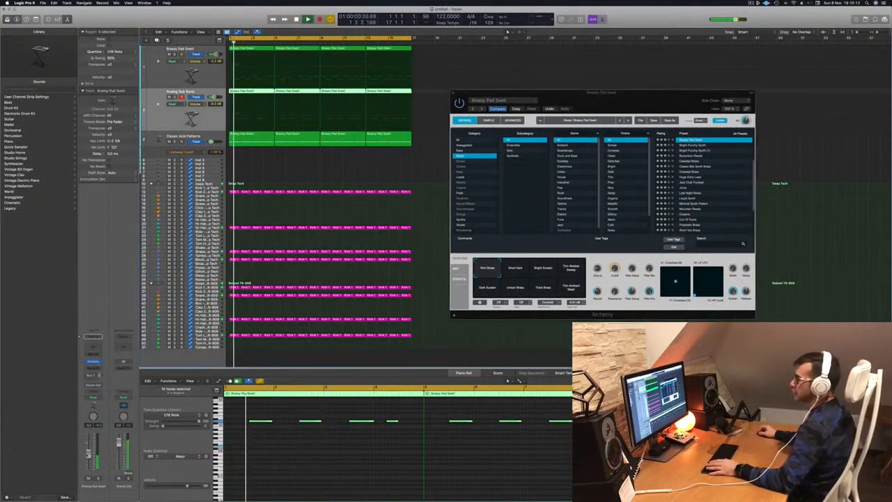
drag(483, 92, 463, 100)
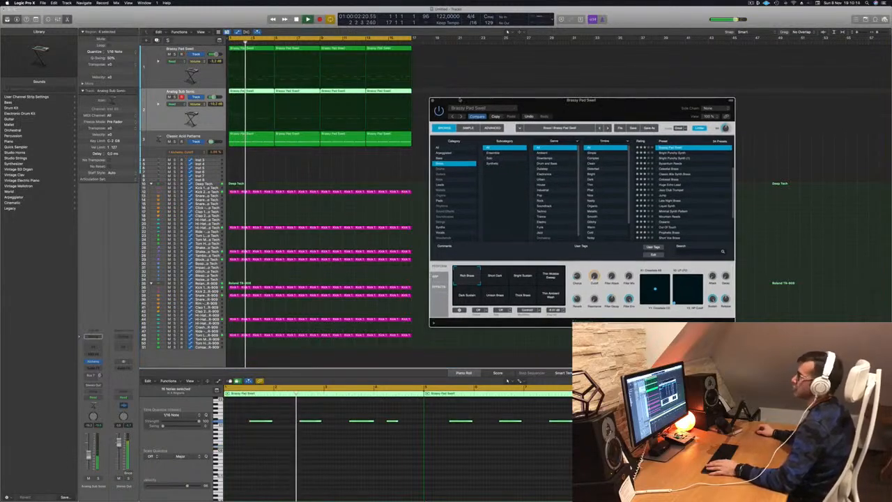
click(433, 101)
key(space)
key(space)
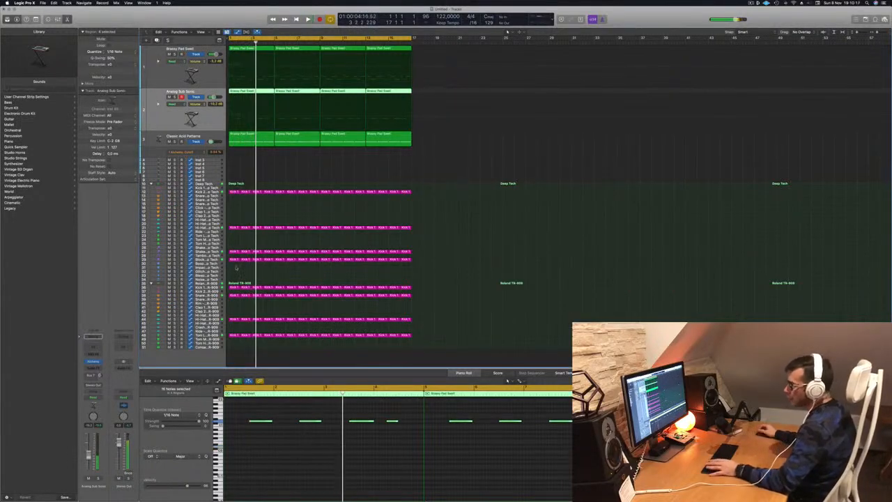
Step: Select the Block - Deep Tech percussion track and replay the loop from the start
key(Return)
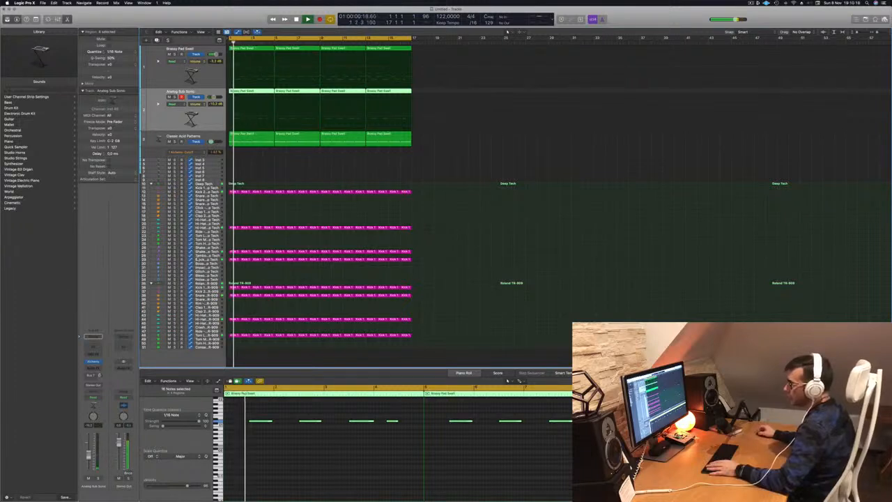
click(198, 259)
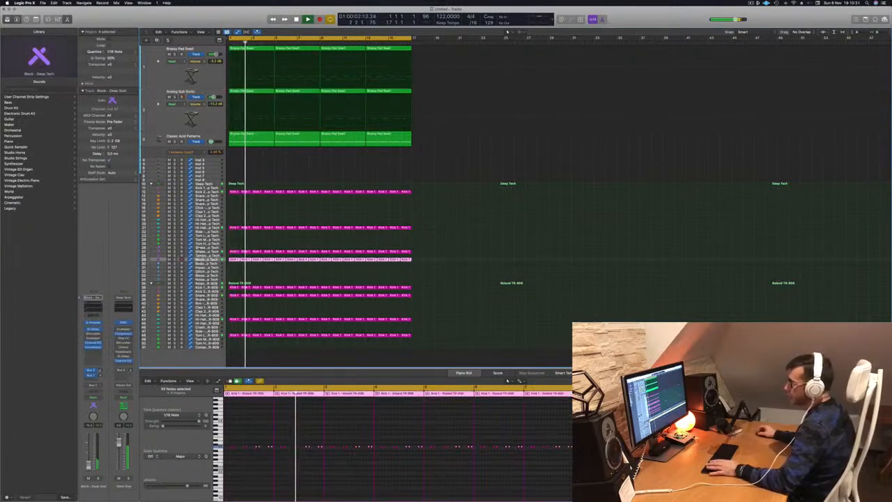
key(Return)
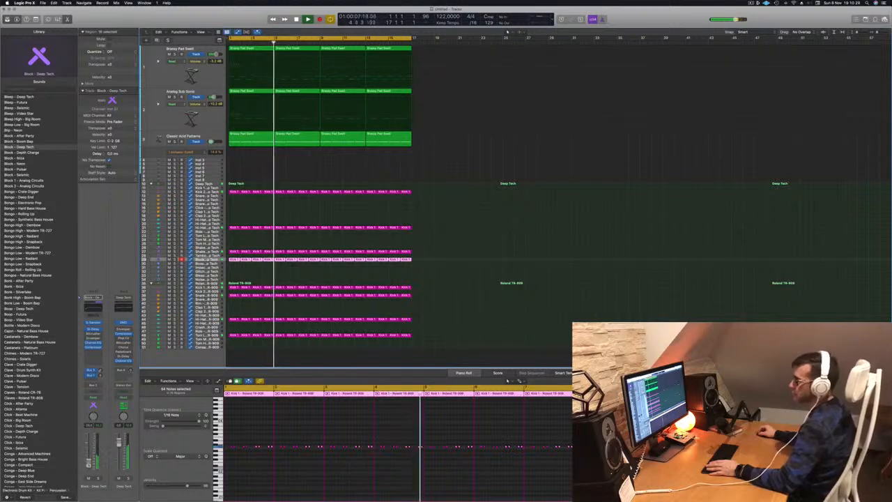
Step: Reduce the first Classic Acid Patterns region to one note spanning its full length, and delete the other three regions on that track
click(264, 135)
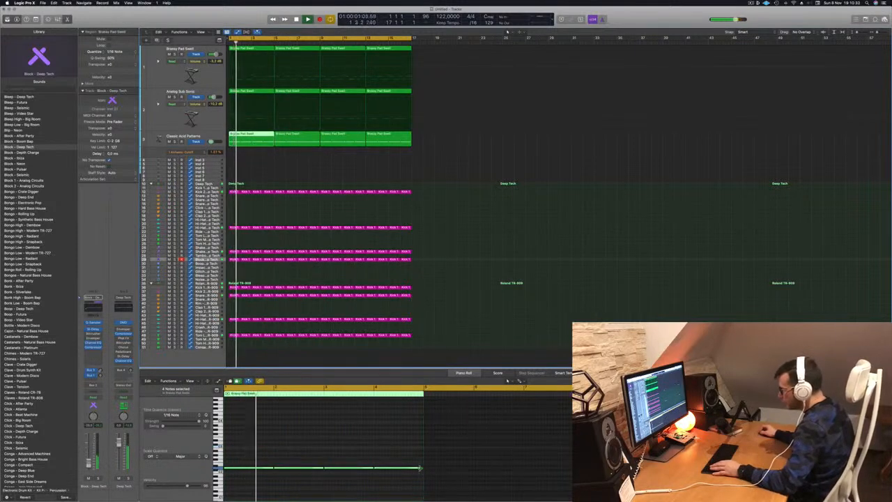
mouse_move(418, 467)
mouse_down()
mouse_move(274, 467)
mouse_move(422, 473)
mouse_up()
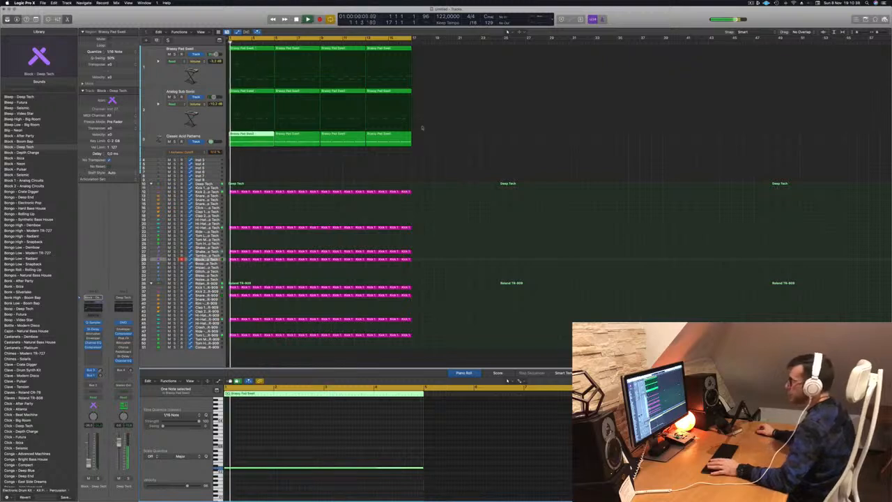
click(298, 143)
key(BackSpace)
click(253, 142)
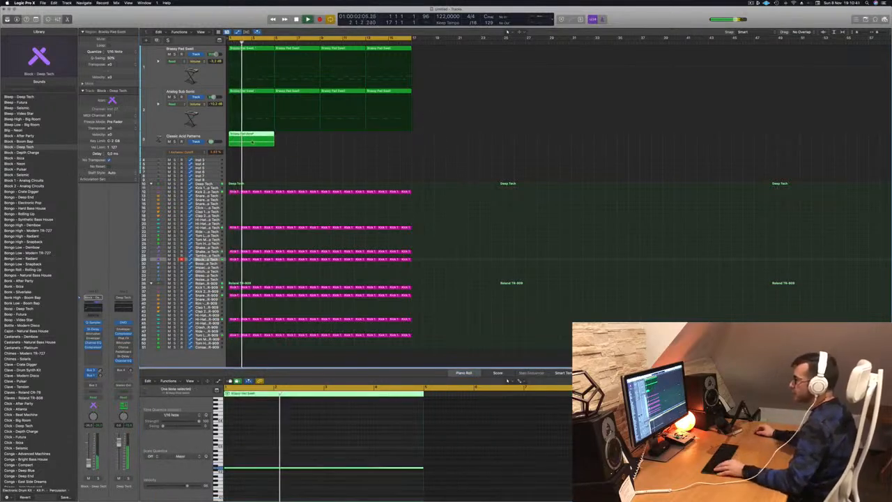
Step: Make the Classic Acid Patterns track taller and copy its remaining region until four back-to-back regions fill the loop
click(204, 138)
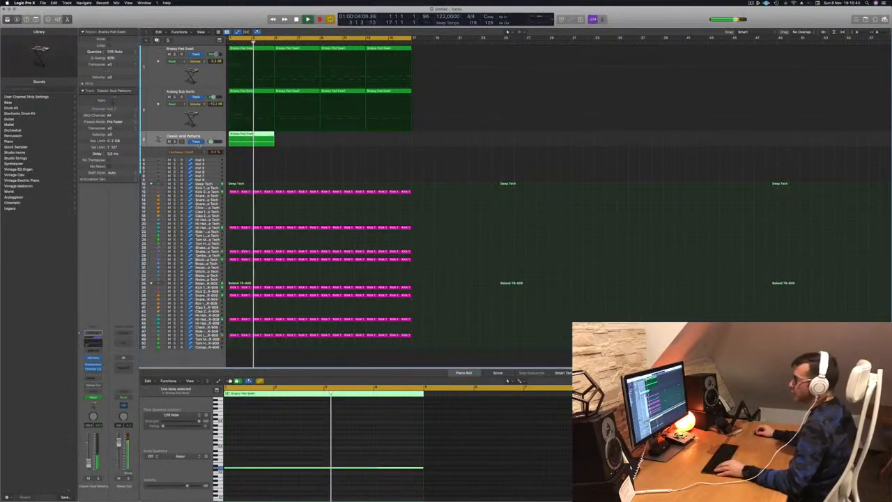
drag(198, 146, 196, 176)
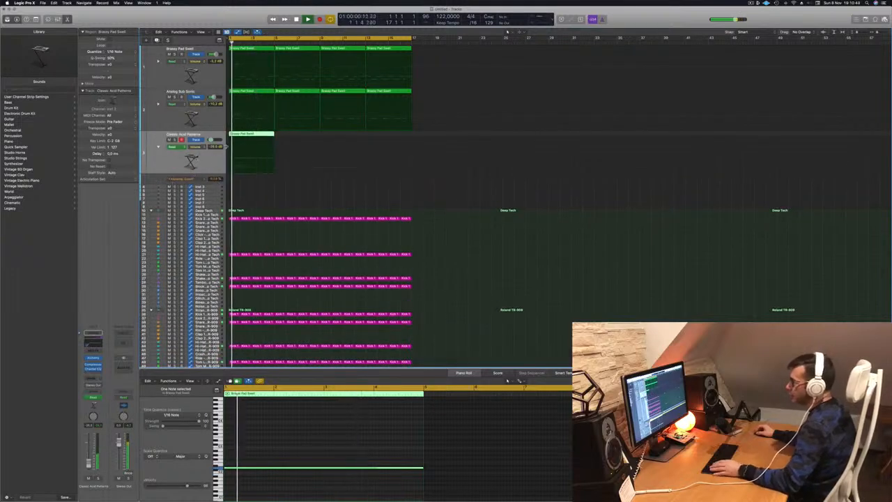
drag(256, 135, 326, 136)
shift+click(258, 136)
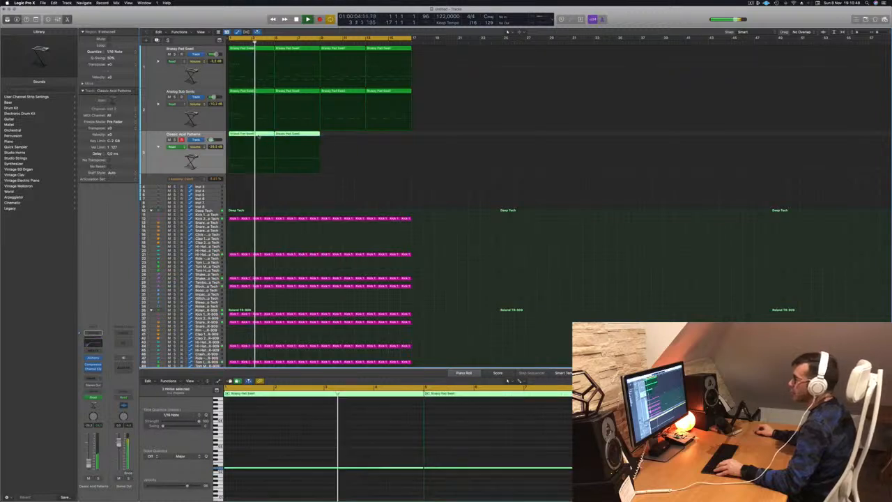
drag(266, 136, 351, 138)
click(204, 160)
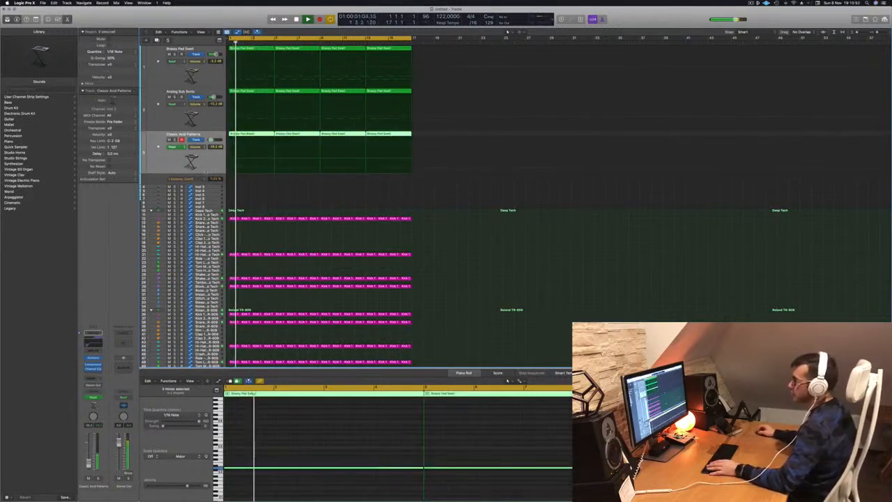
Step: Reveal the cutoff automation lane of the enlarged Classic Acid Patterns track and remove the stray volume automation point at its start
drag(205, 171, 203, 184)
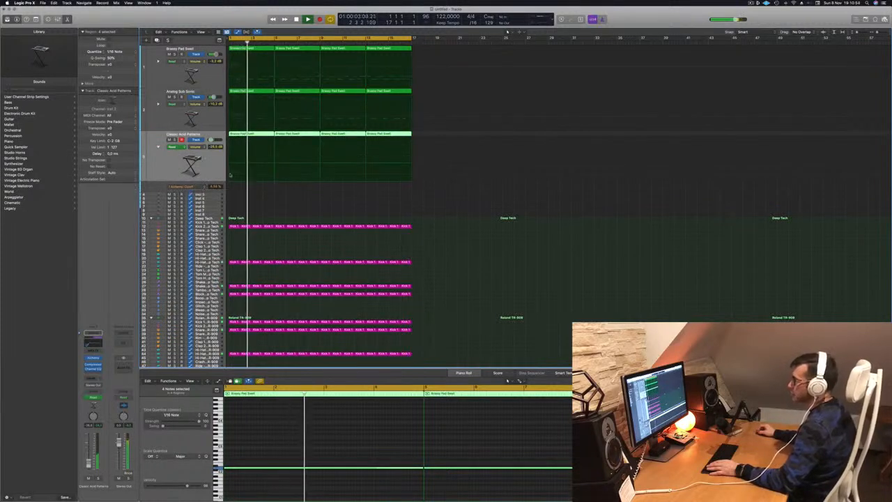
click(230, 174)
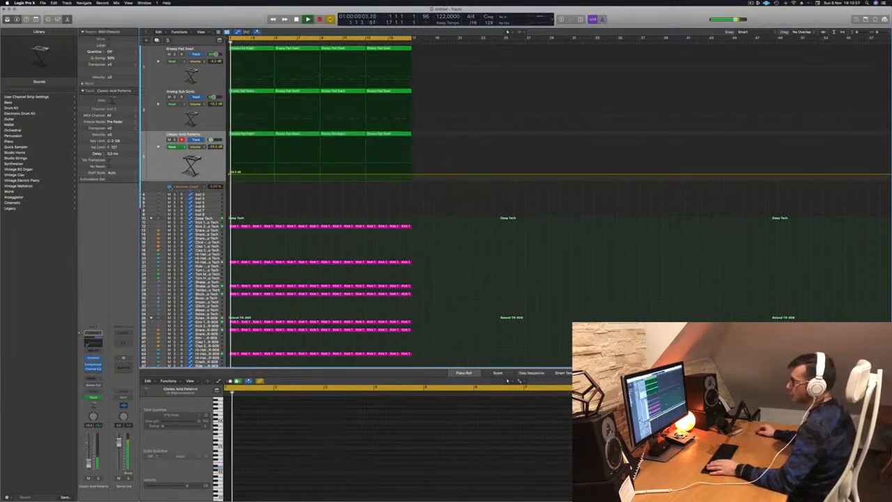
click(159, 147)
click(159, 147)
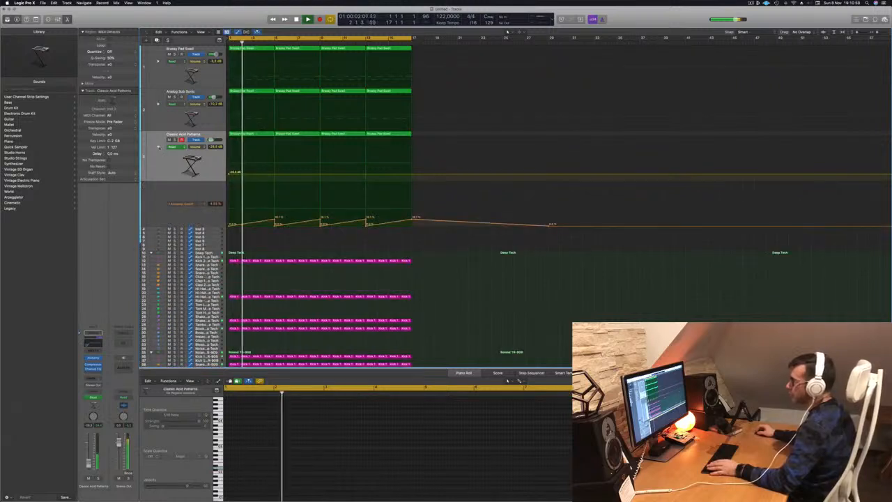
double_click(228, 174)
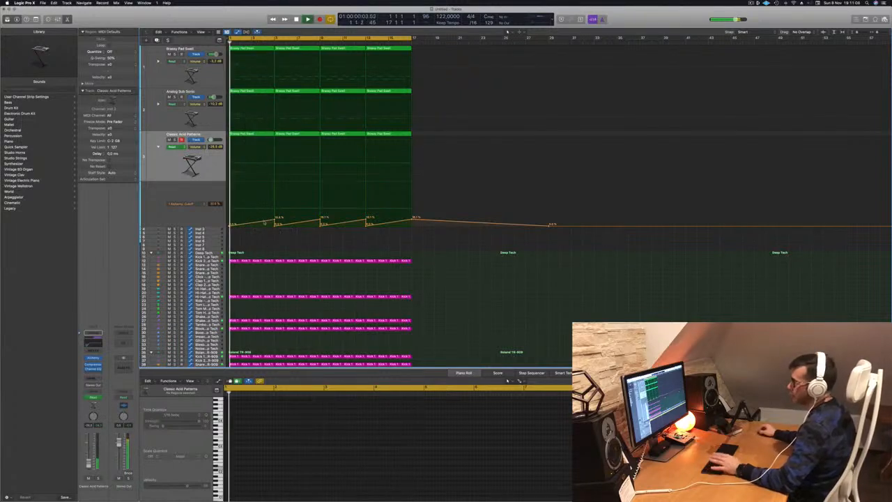
Step: Lengthen the last bass note in the first Analog Sub Sonic region to match the other notes, and replay the loop
scroll(268, 216, left, 3)
scroll(268, 213, down, 3)
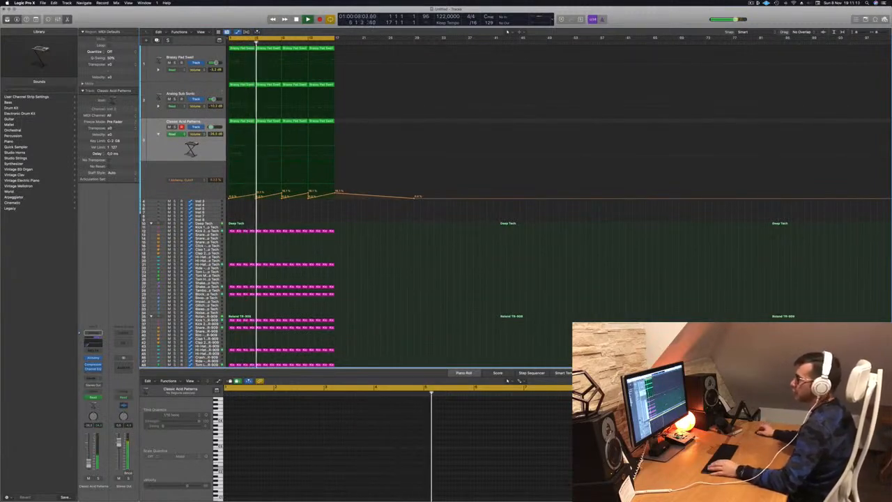
click(198, 91)
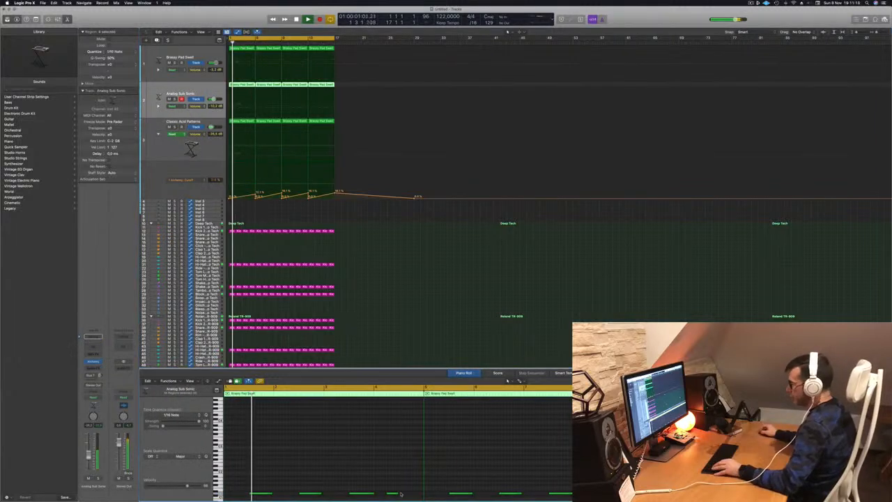
drag(398, 493, 416, 462)
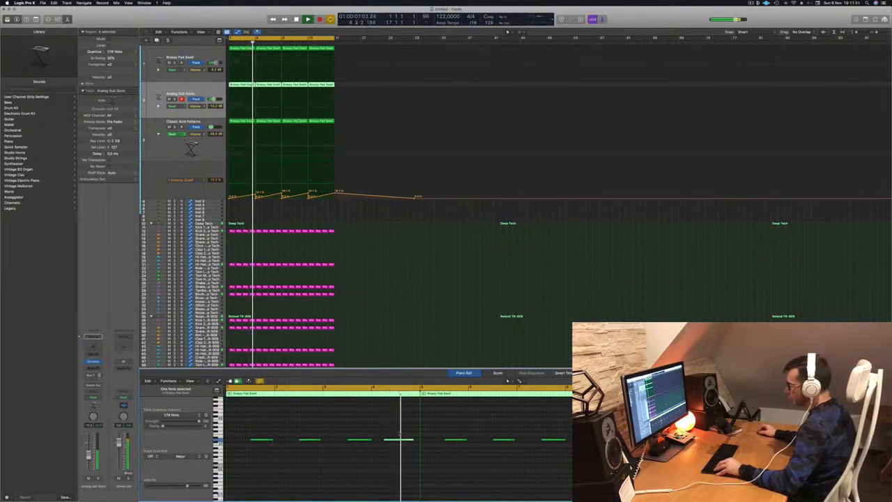
drag(413, 439, 406, 439)
key(space)
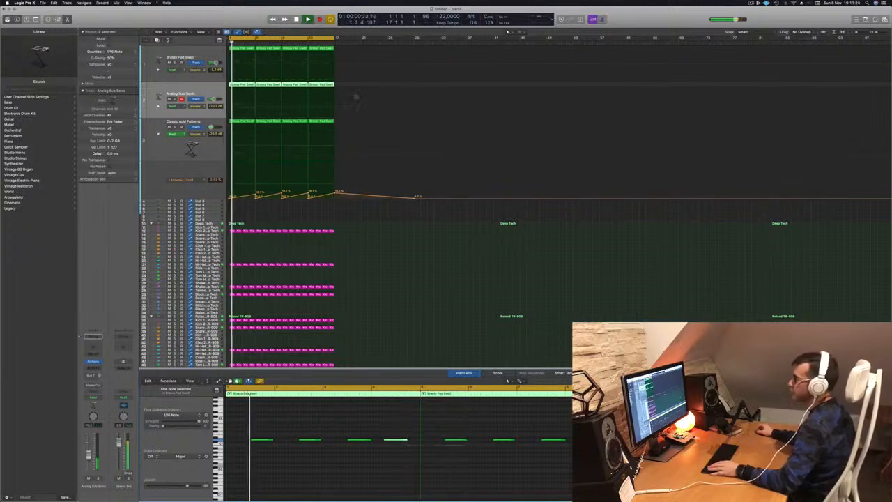
Step: Replace the last three Analog Sub Sonic regions with copies of the edited first region so four back-to-back regions fill the loop
drag(355, 85, 269, 88)
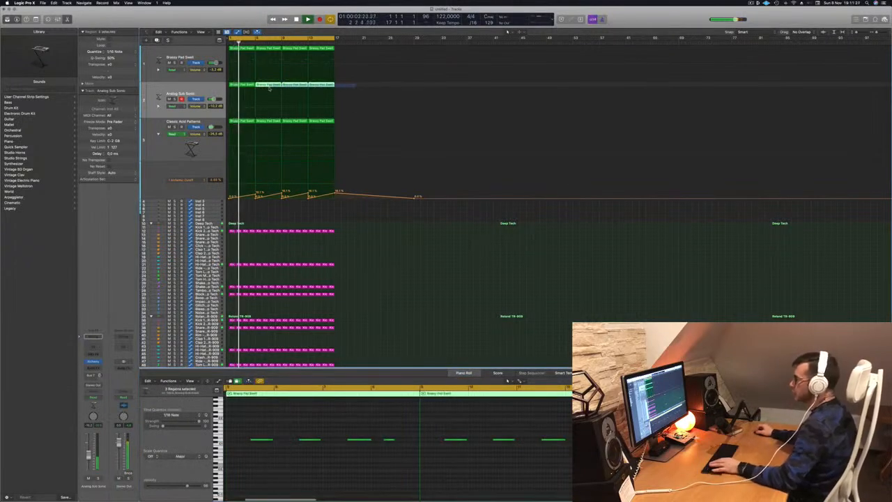
key(Delete)
click(243, 85)
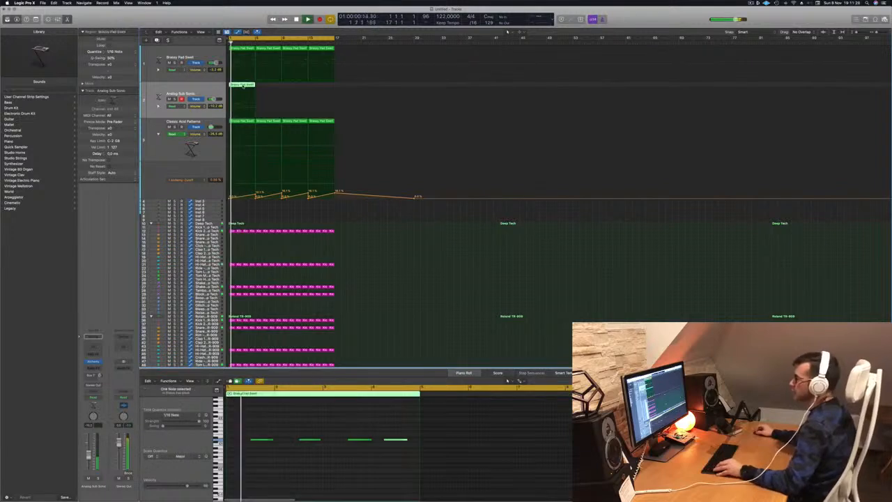
drag(245, 87, 297, 92)
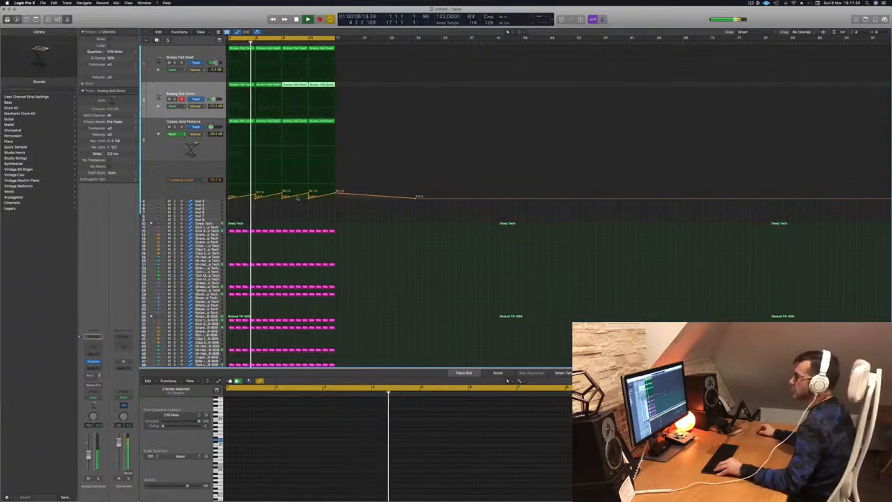
click(315, 216)
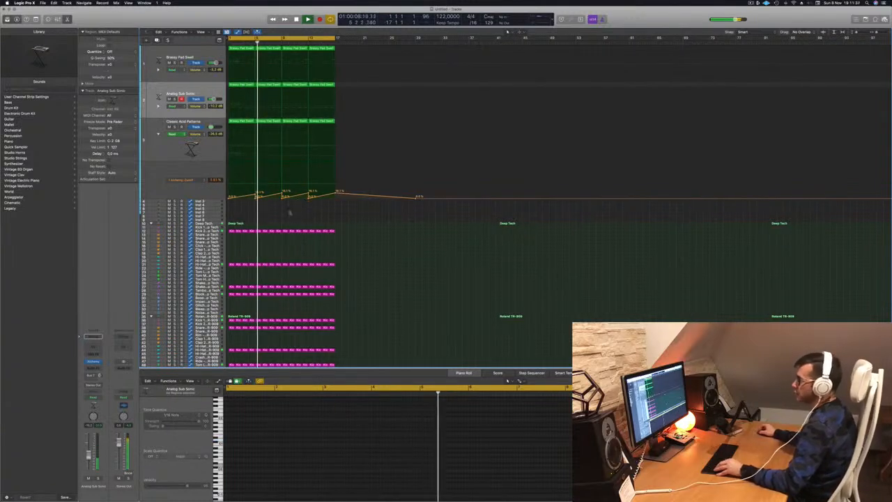
Step: Hide the Classic Acid Patterns automation, restart the loop and duplicate the Analog Sub Sonic track with its instrument settings
click(159, 130)
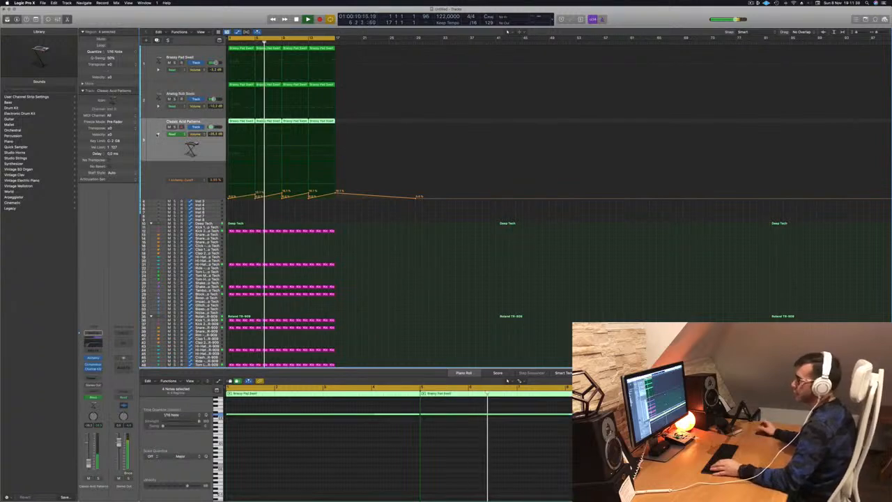
key(a)
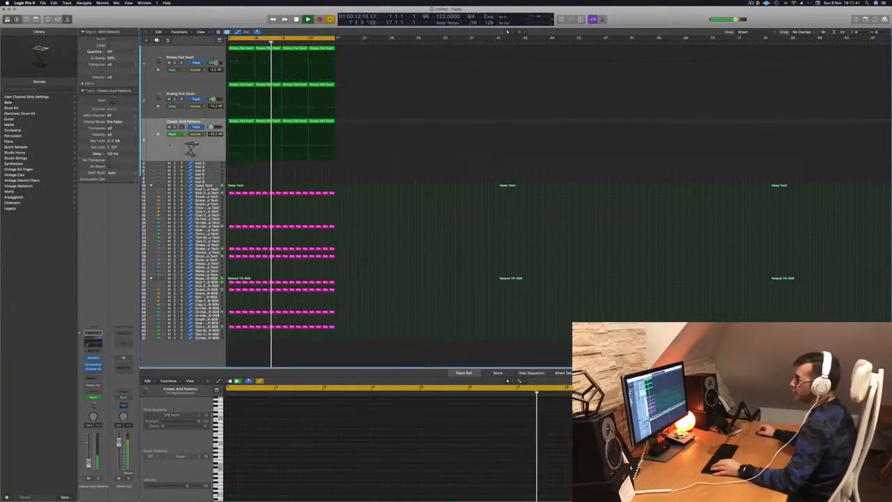
key(Return)
key(Up)
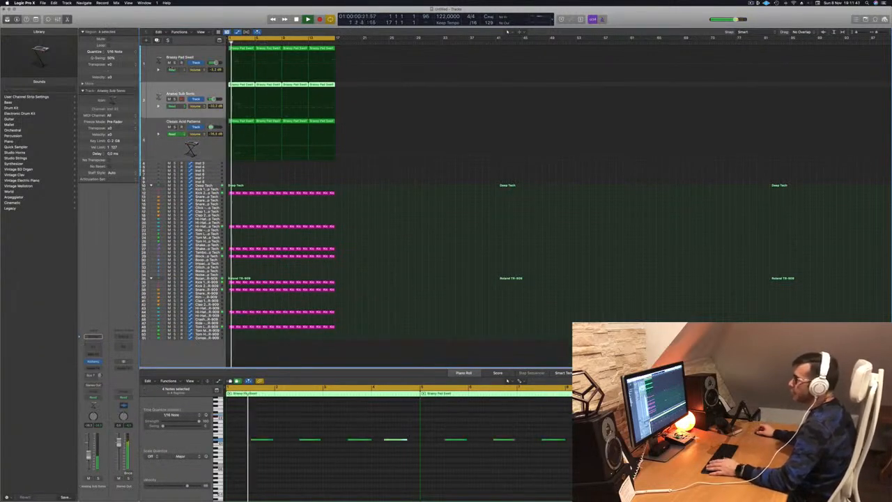
key(super+d)
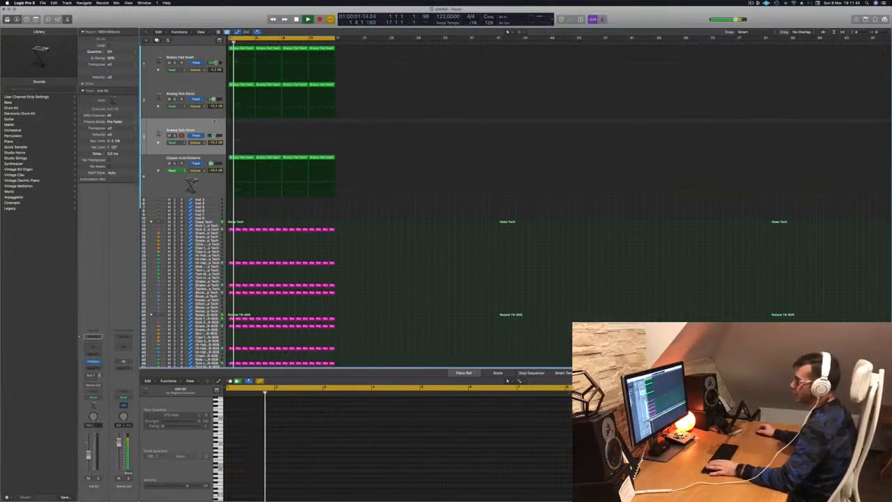
Step: Open the Alchemy synth on the duplicated track and load the Brassy and Funky preset from the Brass category
click(93, 361)
drag(402, 82, 434, 143)
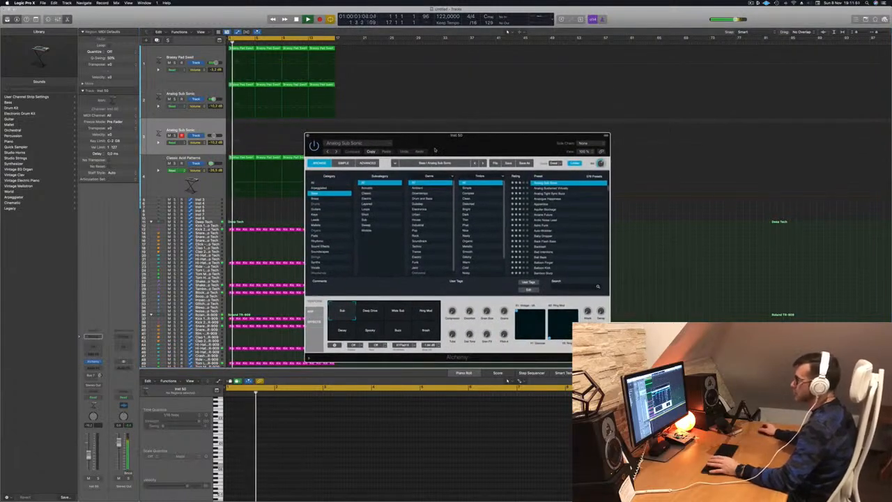
click(315, 199)
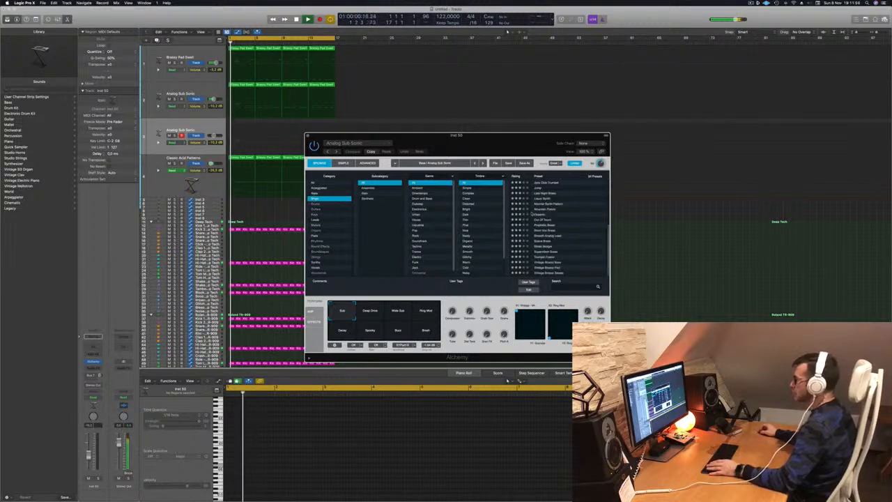
scroll(565, 228, up, 10)
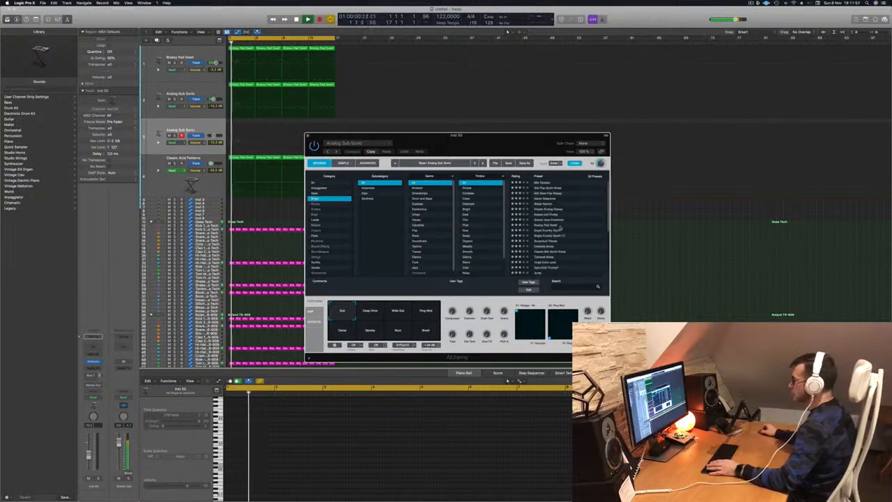
click(545, 214)
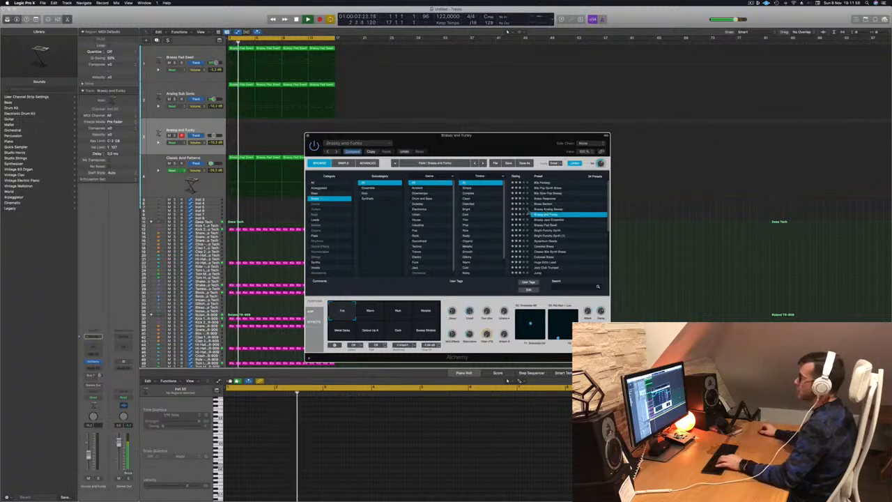
Step: Show the Musical Typing keyboard, lower its octave range and play test notes with the Brassy and Funky sound
key(super+k)
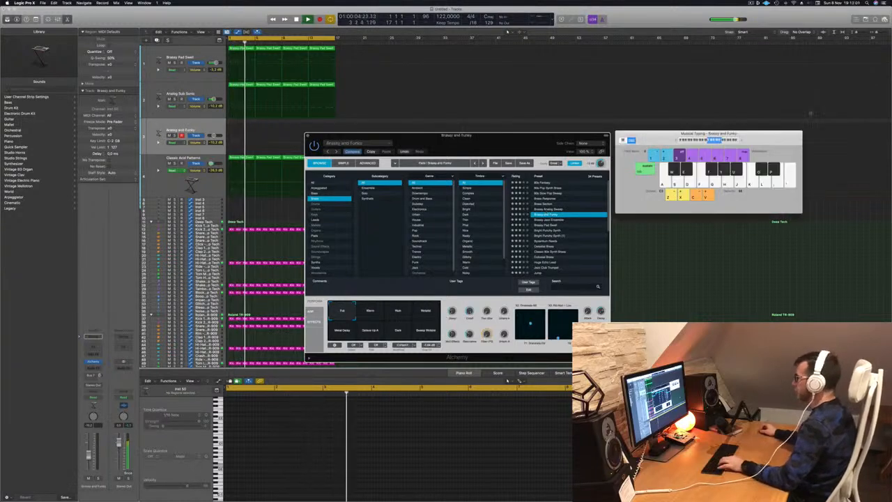
click(704, 141)
key(f)
key(g)
key(h)
click(697, 141)
key(f)
key(f)
key(g)
Step: Move the Alchemy window clear of the channel strip and lower the Brassy and Funky track's volume slightly
drag(456, 134, 509, 88)
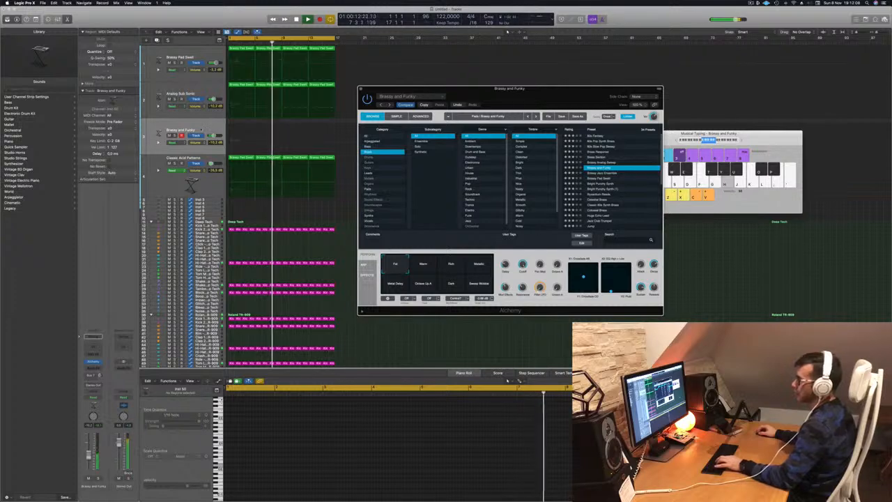
drag(88, 454, 88, 457)
key(g)
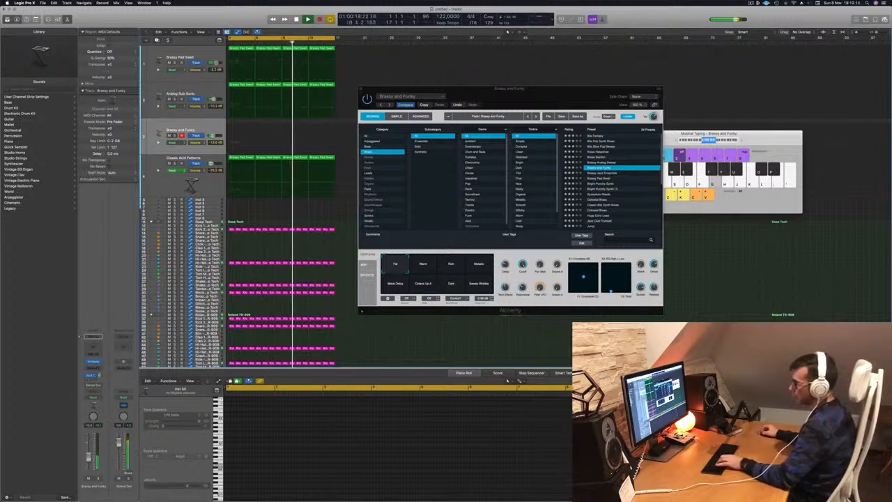
Step: Audition the Brassy Jazz Ensemble, Brassy Pad Swell, Bright Punchy Synth and Bright Punchy Synth (1) presets over the loop
click(600, 172)
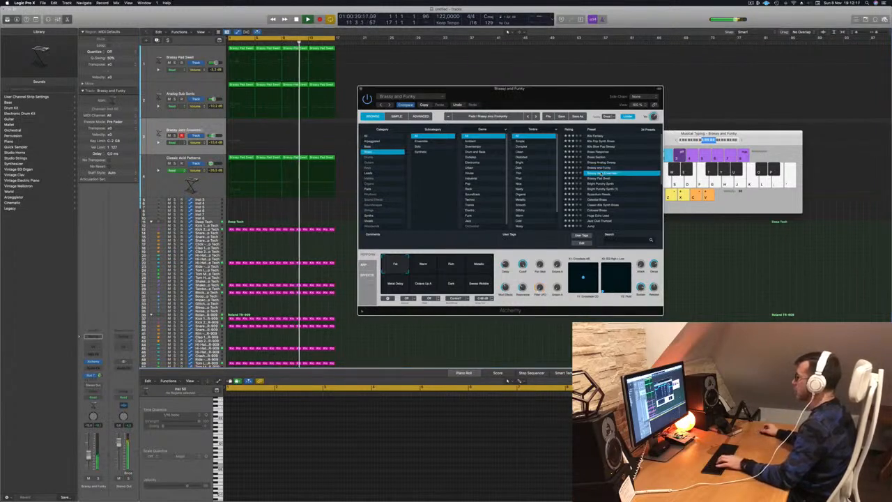
click(600, 178)
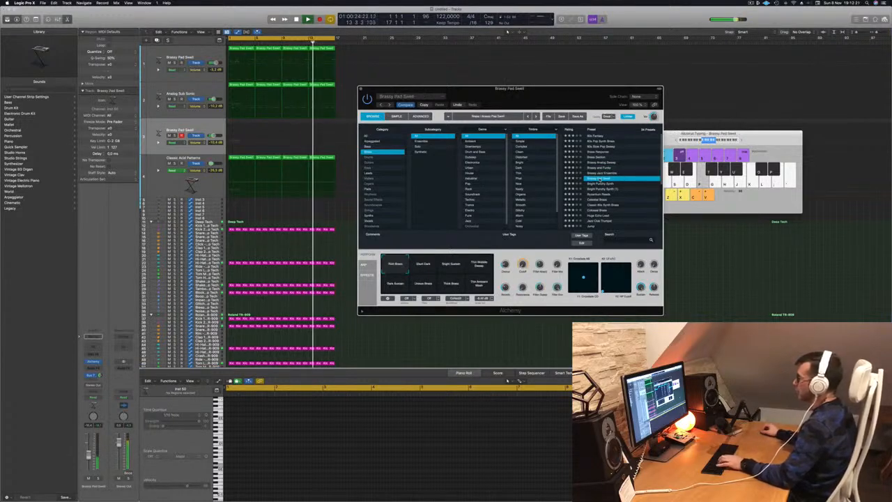
click(582, 183)
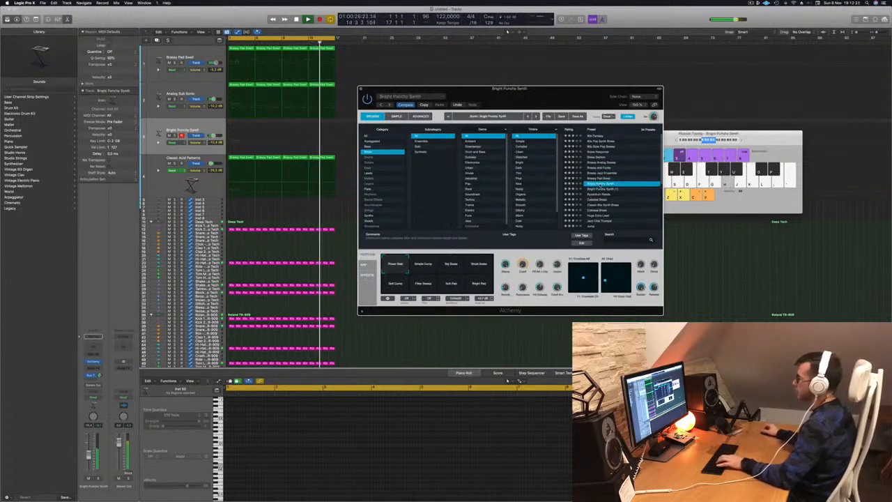
click(598, 189)
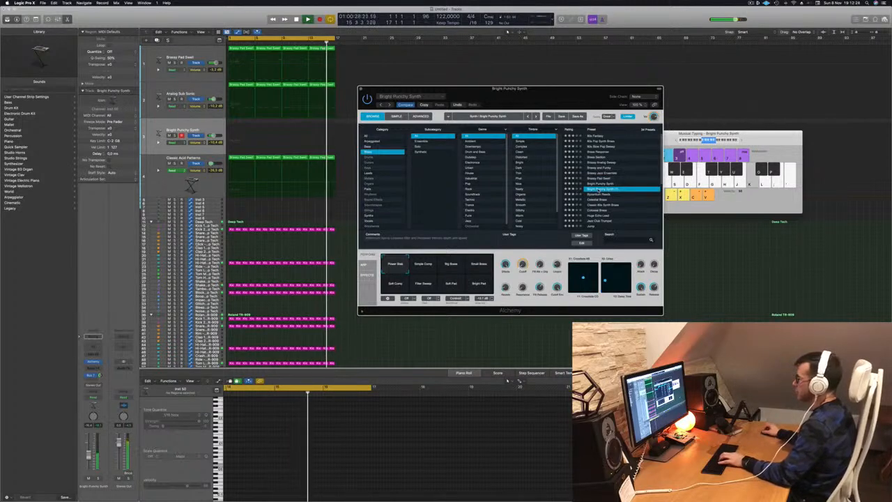
Step: Audition the Byzantium Reeds preset with several of its performance variations, moving the Musical Typing keyboard out of the way
click(598, 194)
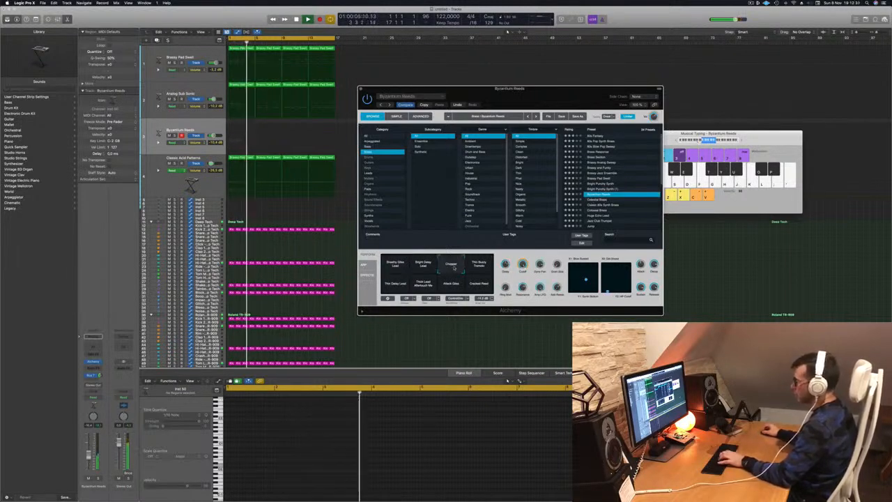
click(479, 265)
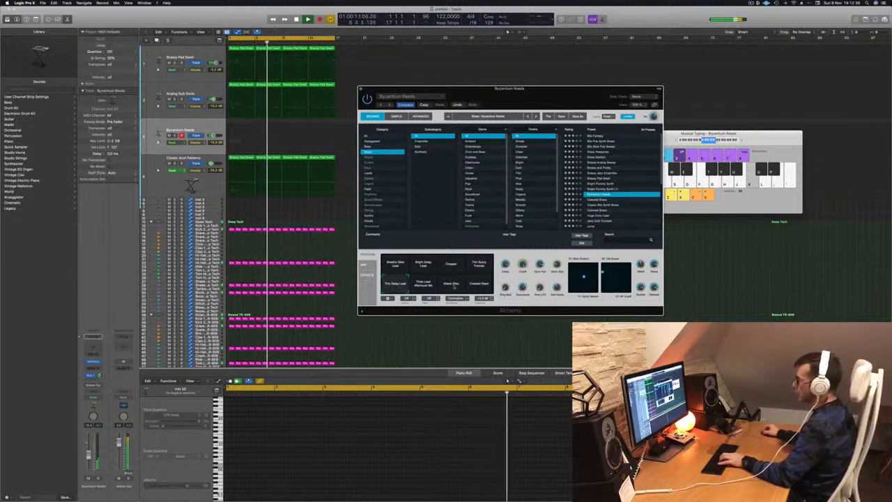
drag(758, 135, 757, 93)
key(j)
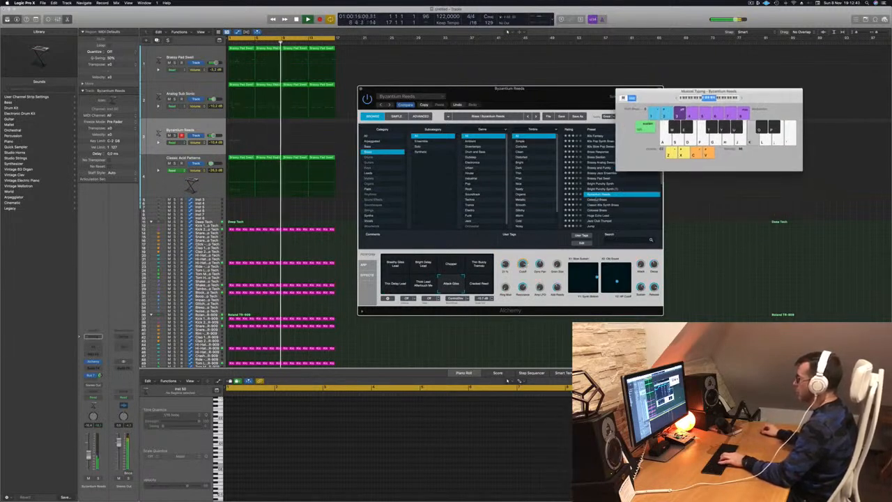
Step: Audition the Celestial Brass preset at a lower track volume, trying its Unison Decay, Thin LFO and Wide variations
click(596, 200)
click(596, 200)
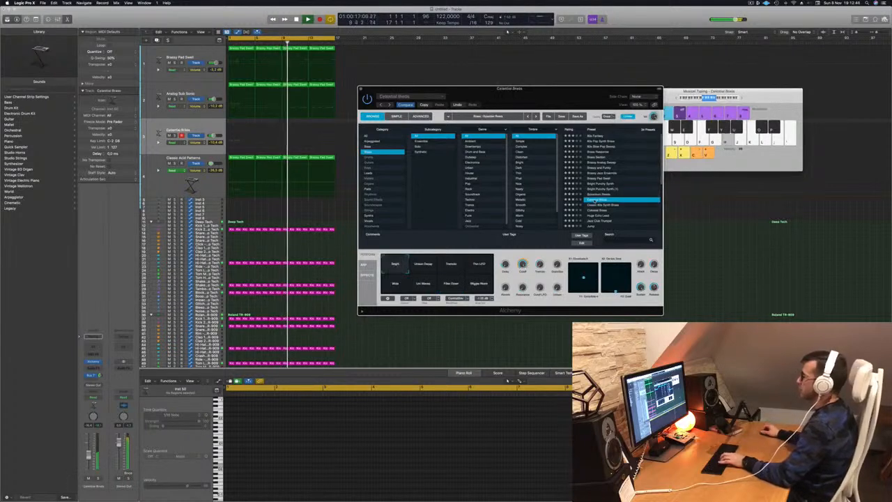
key(h)
key(j)
drag(88, 457, 88, 462)
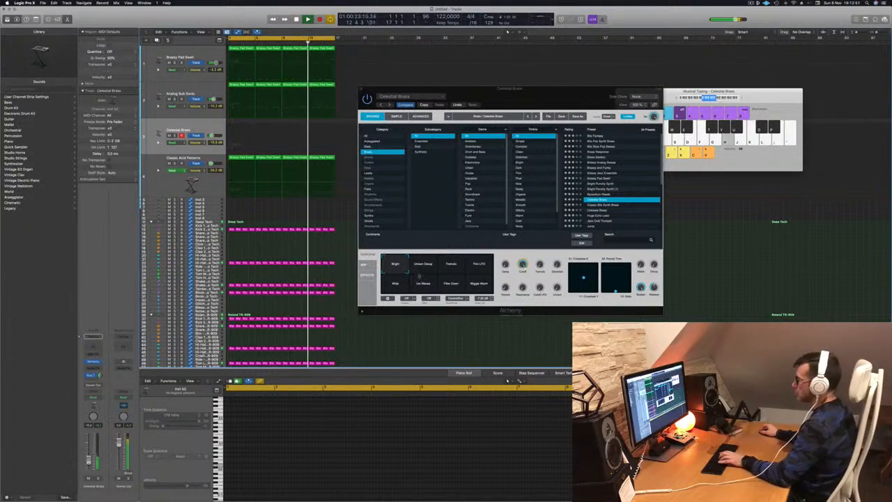
click(425, 263)
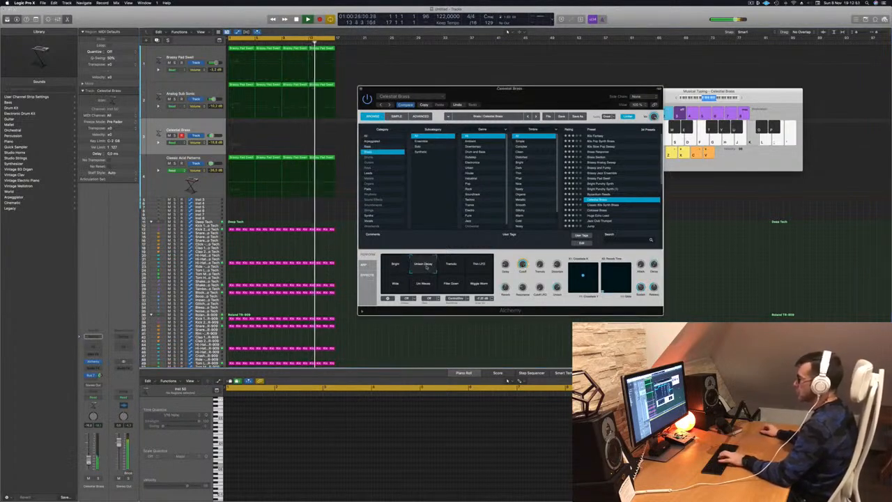
click(486, 268)
click(395, 283)
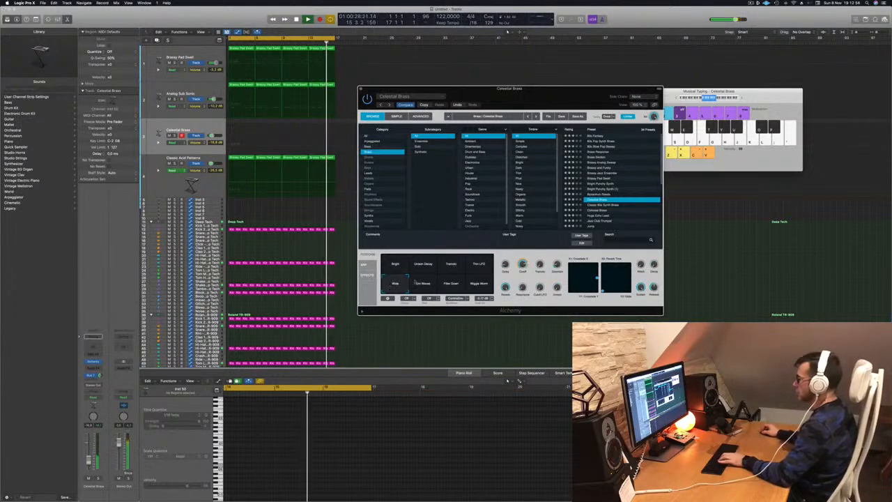
Step: Load the Classic 80s Synth Brass preset with its Big and Bright Saws variation, play test notes and lower the track's volume
click(609, 205)
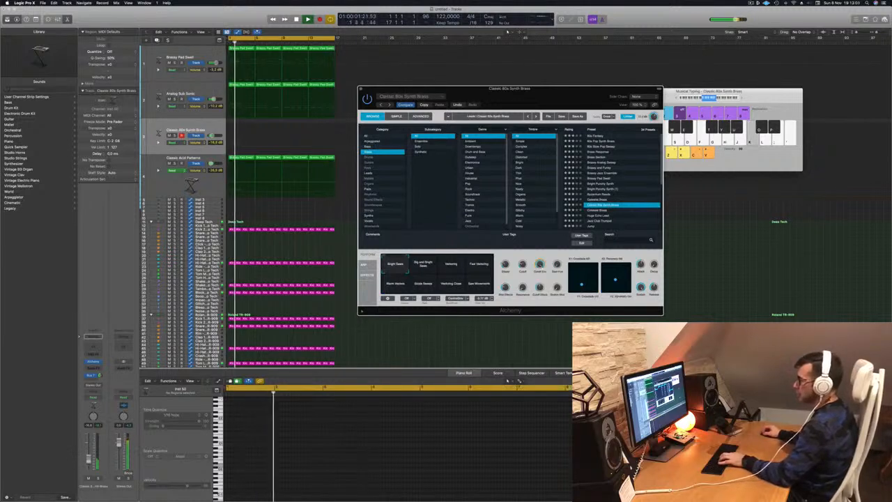
key(h)
key(g)
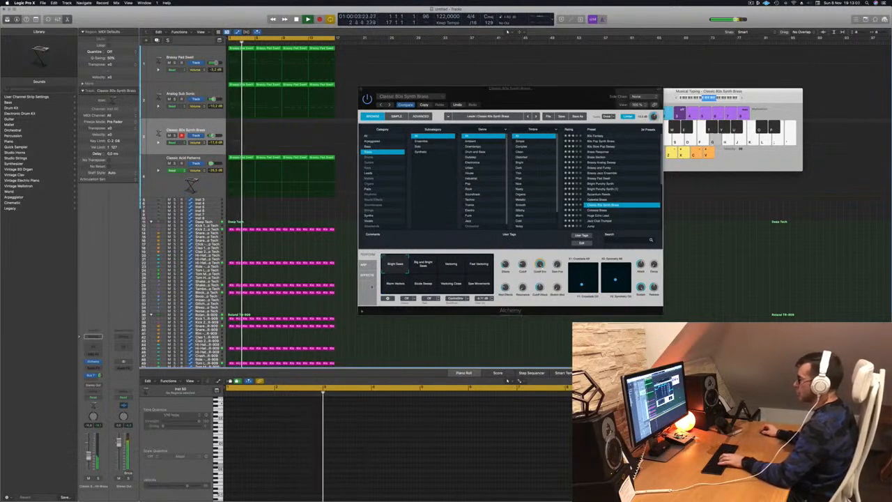
click(421, 264)
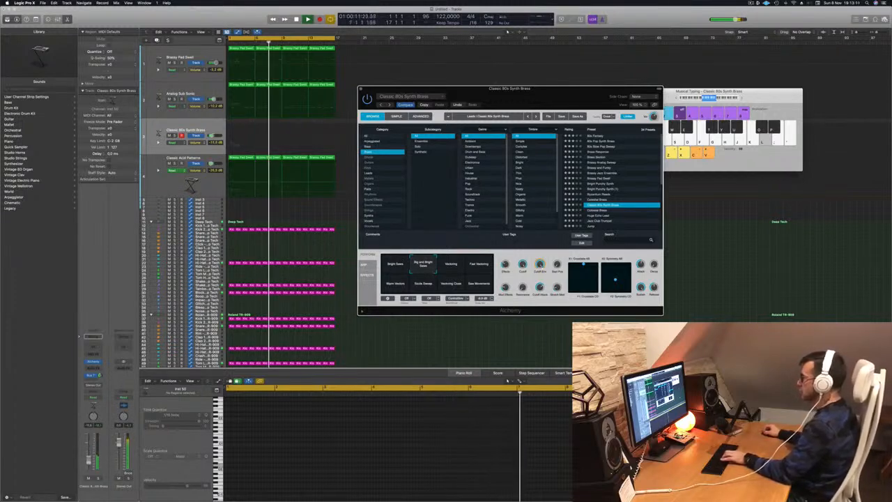
drag(88, 455, 89, 460)
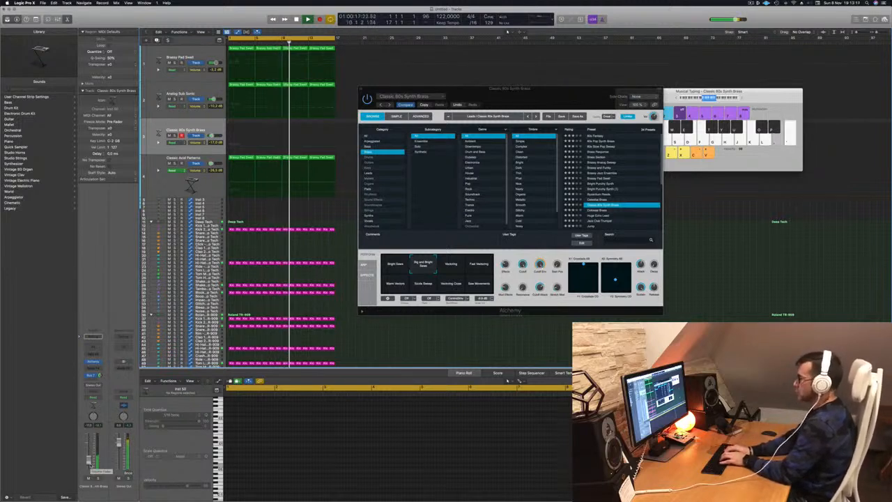
Step: Record a few sustained alternating notes on the Classic 80s Synth Brass track through the final bars of the loop
key(r)
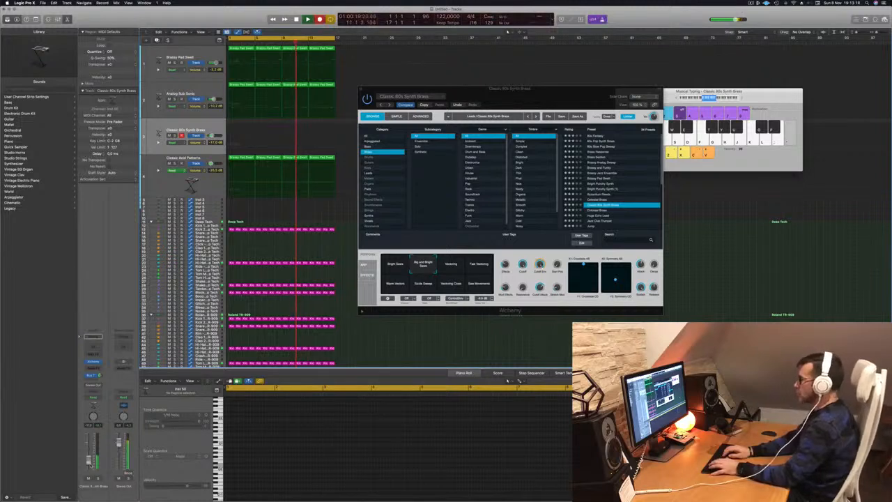
key(semicolon)
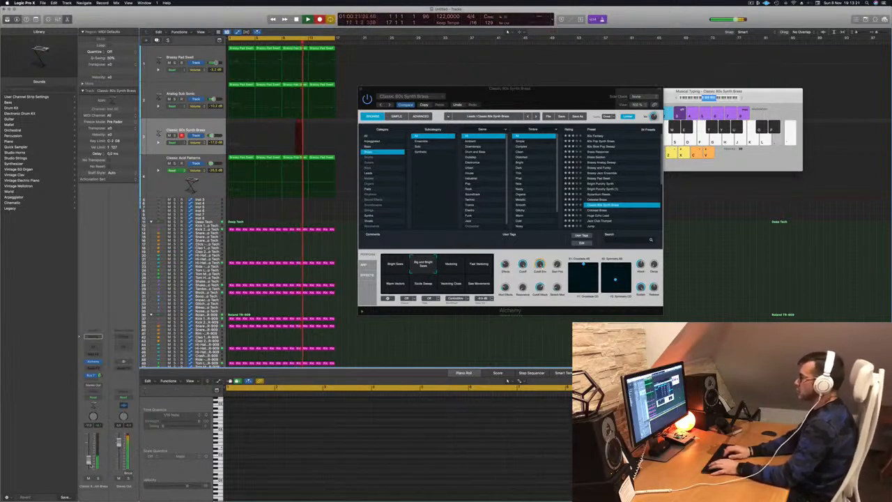
key(l)
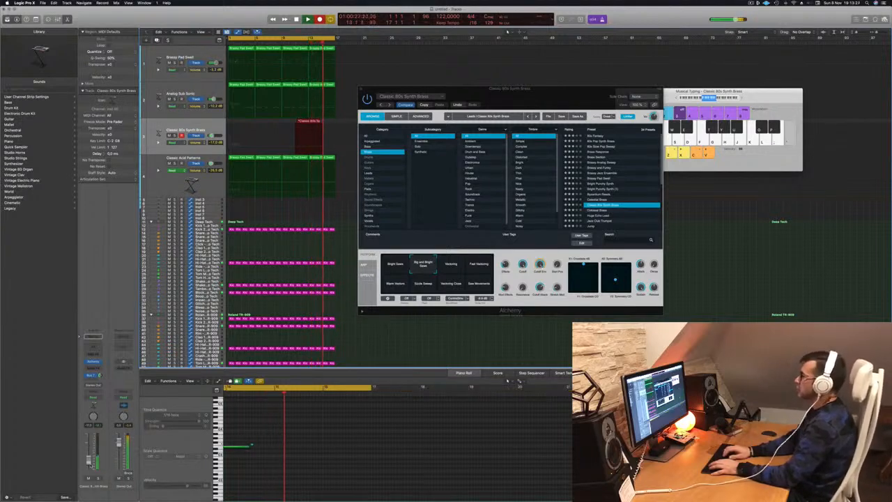
key(semicolon)
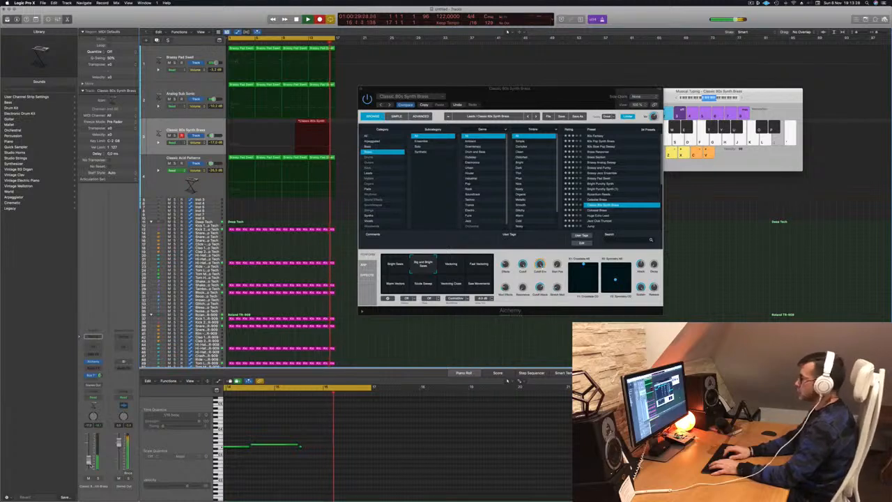
key(space)
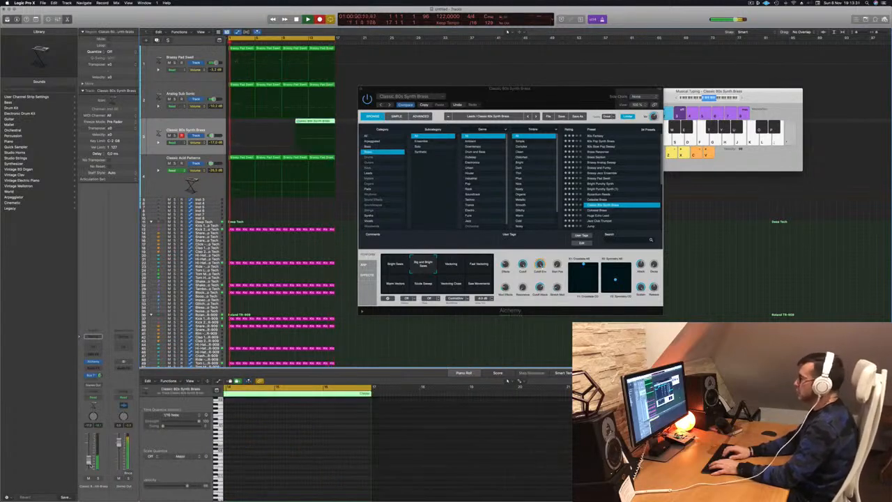
Step: Record another pass of four sustained brass notes at the loop start, stop recording, and delete that extra region
key(r)
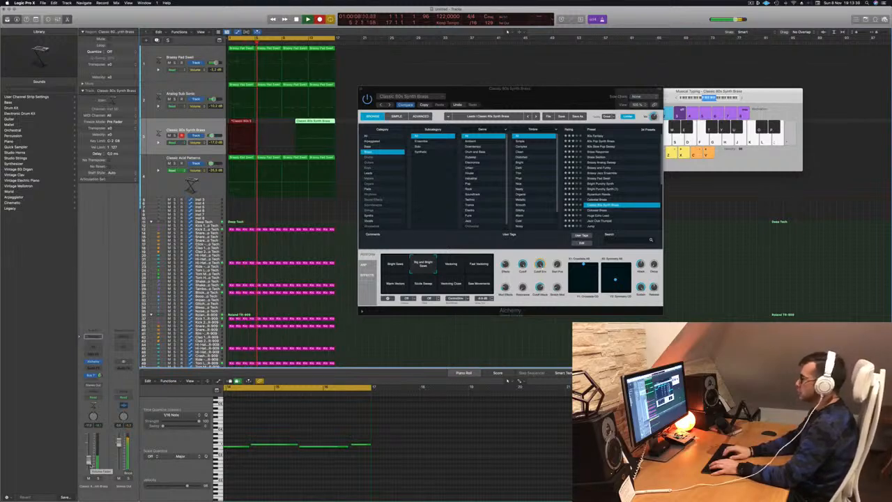
key(space)
key(space)
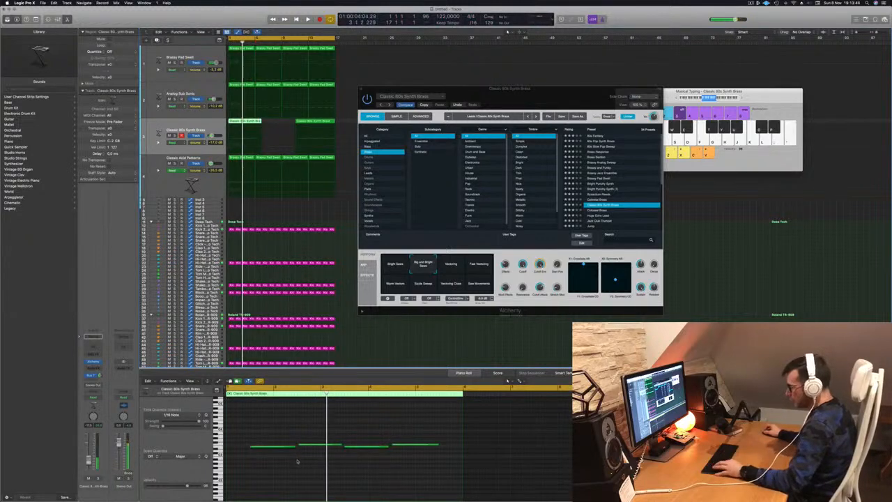
key(super+a)
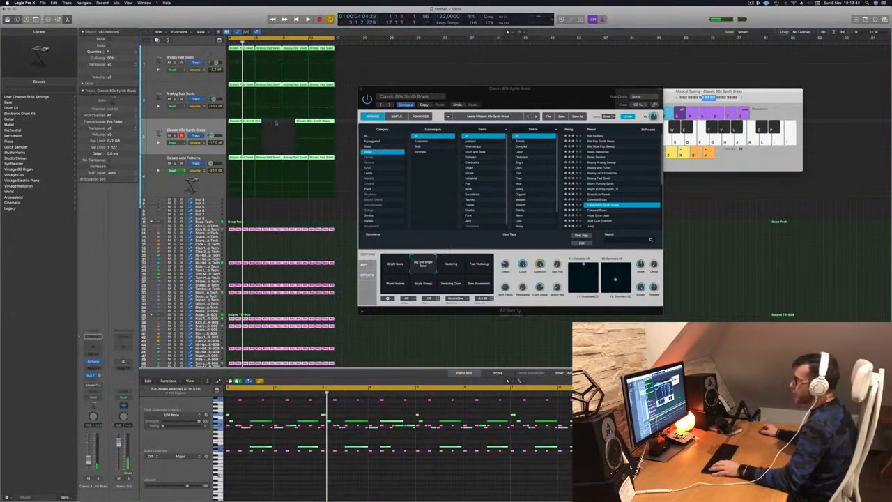
click(255, 122)
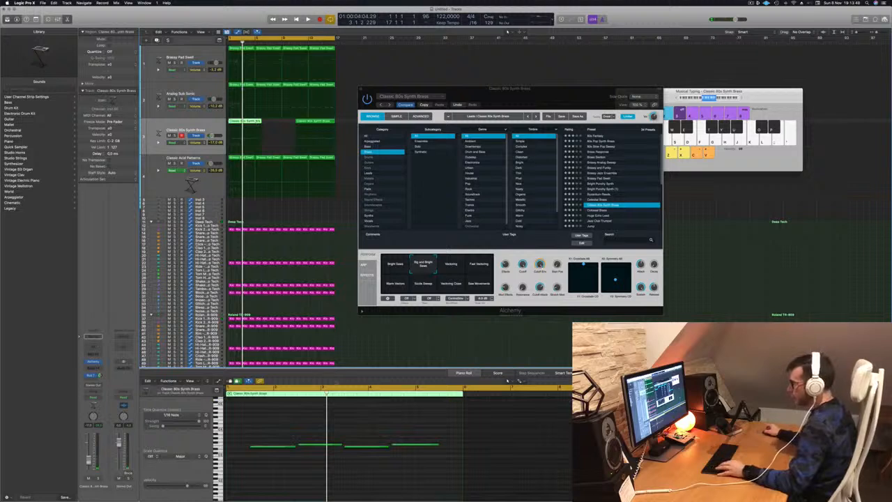
key(Delete)
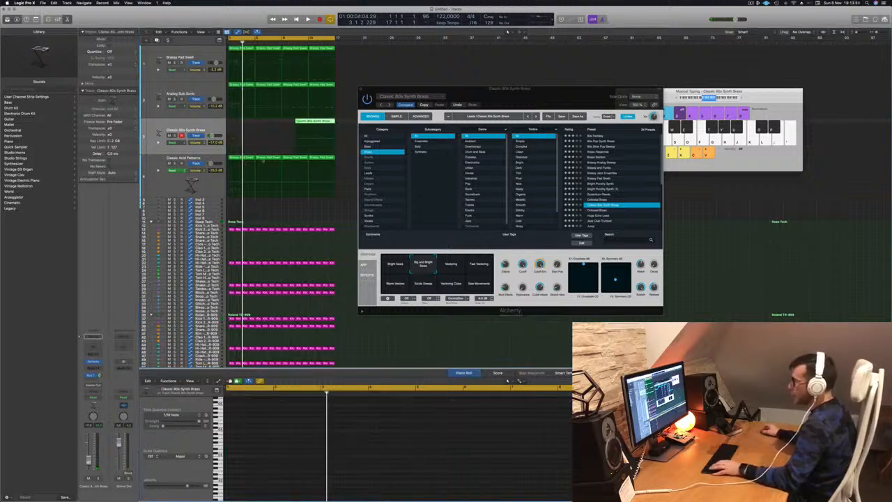
Step: Use the undo history to step back past the brass recordings and redo the undone edits
click(348, 104)
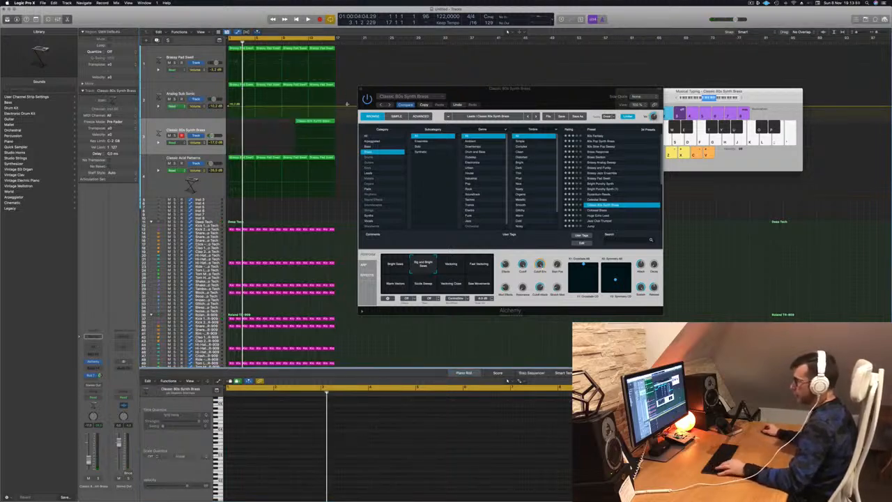
click(317, 123)
key(space)
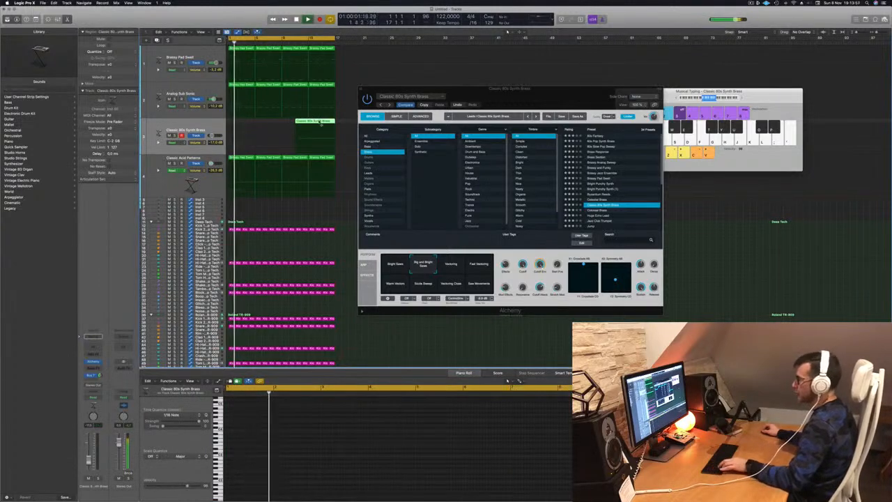
key(alt+z)
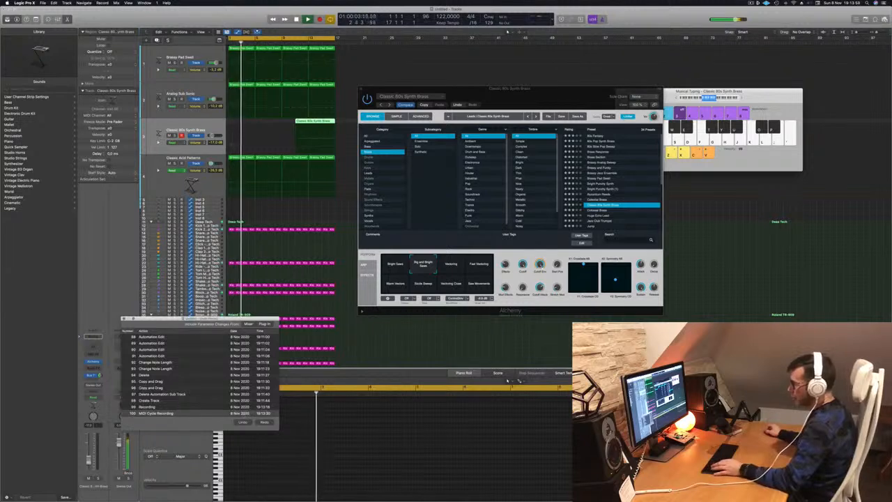
click(244, 423)
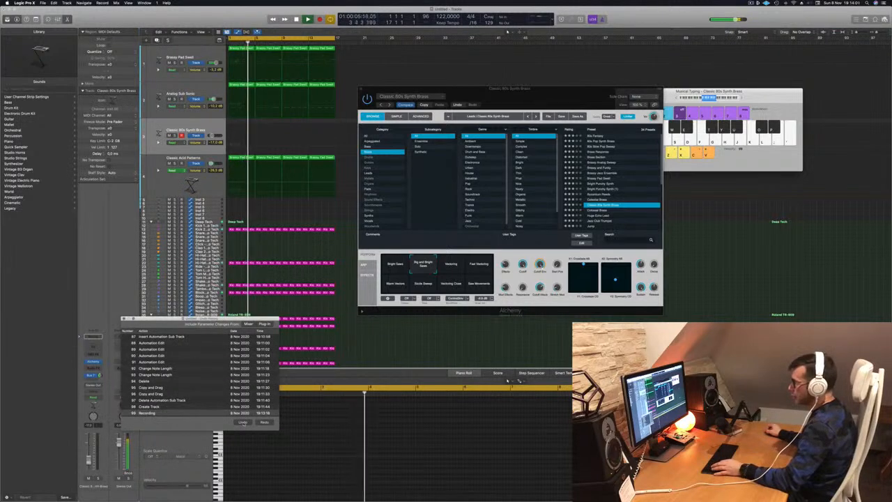
click(263, 423)
click(263, 423)
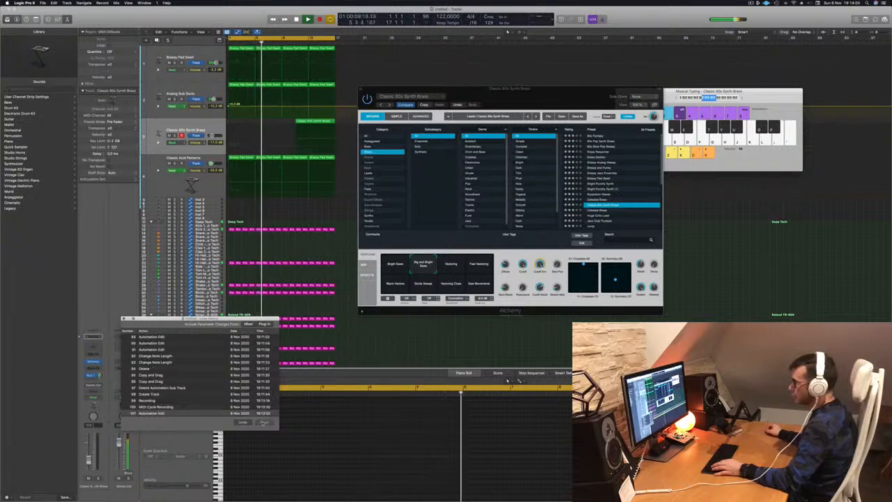
Step: Move the remaining brass region to the start of the loop and quantize its notes to 1/16, closing the undo history
click(317, 120)
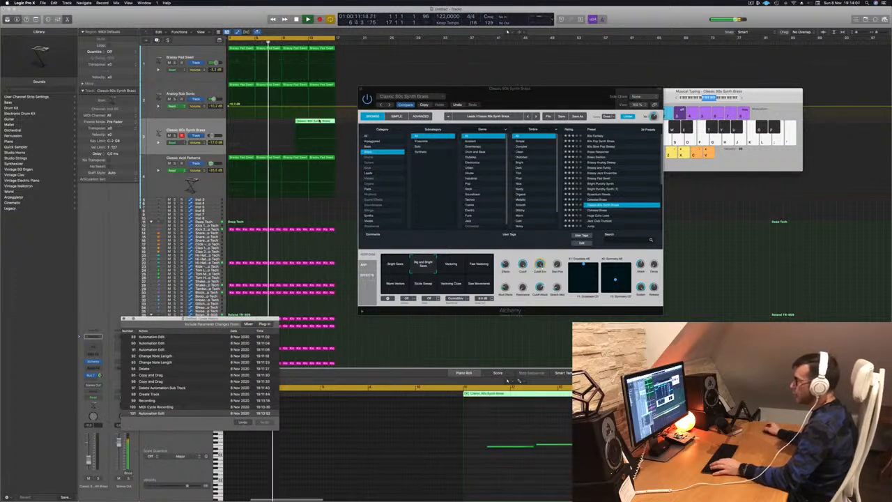
drag(318, 120, 250, 121)
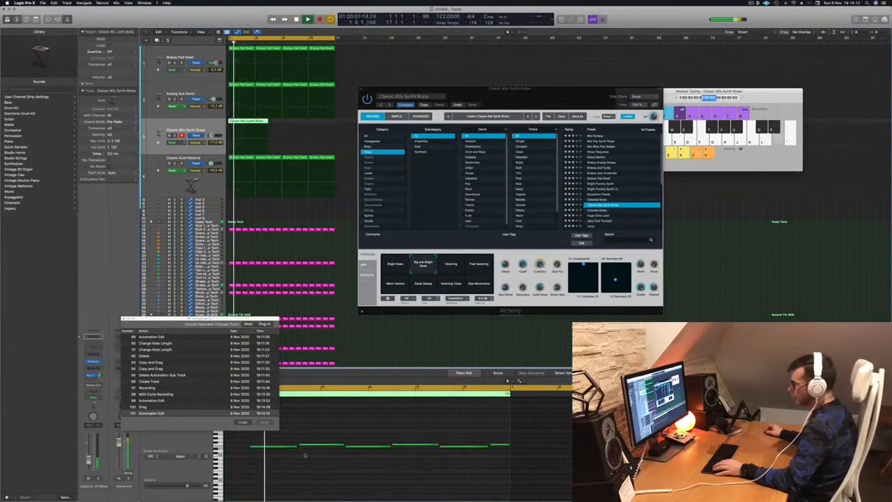
drag(285, 438, 408, 458)
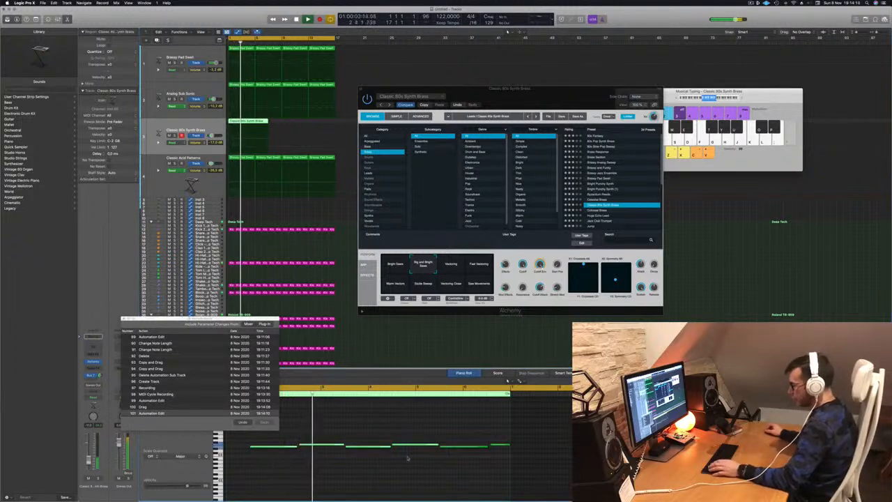
key(q)
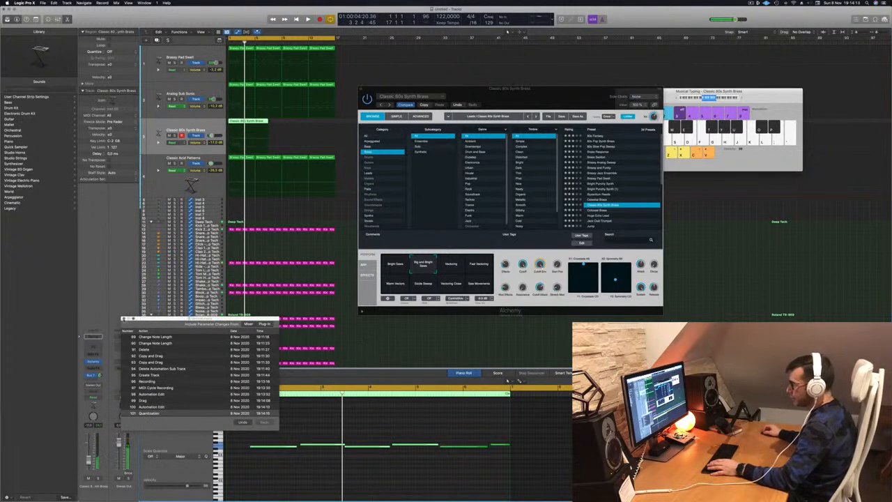
click(124, 319)
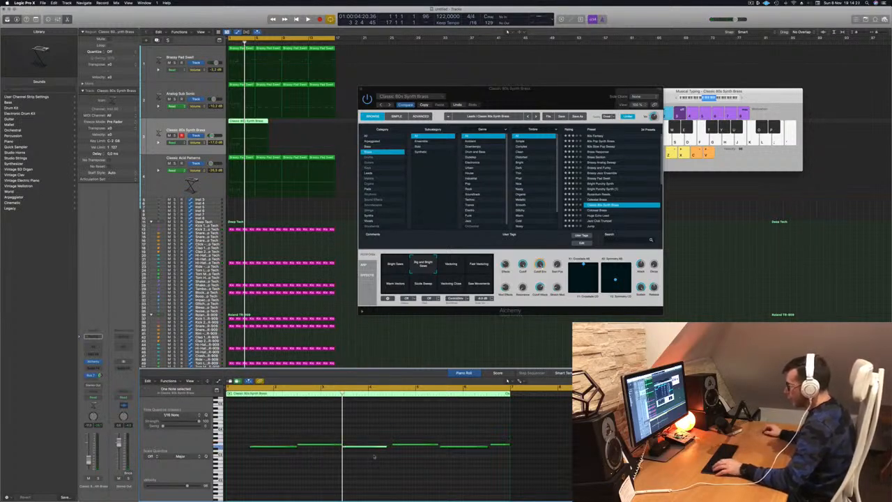
Step: Lengthen the third brass note to meet the fourth, and split the region after the fourth note, deleting the leftover tail
drag(385, 446, 389, 450)
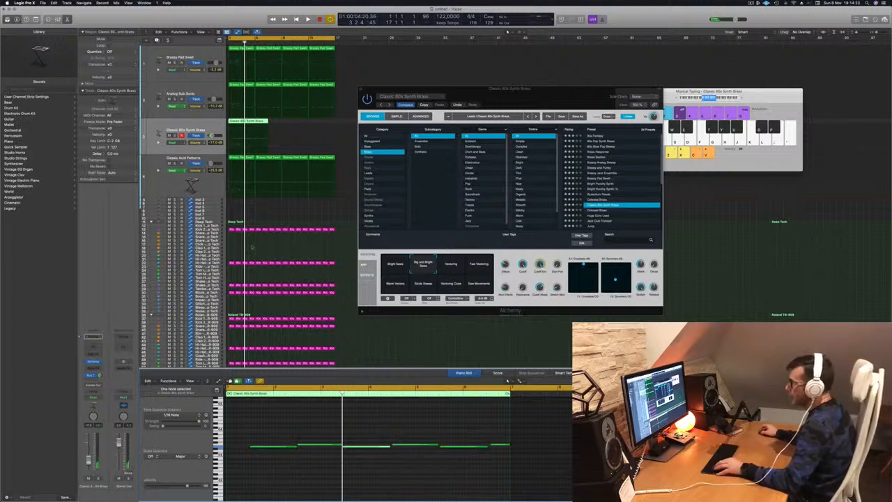
click(234, 145)
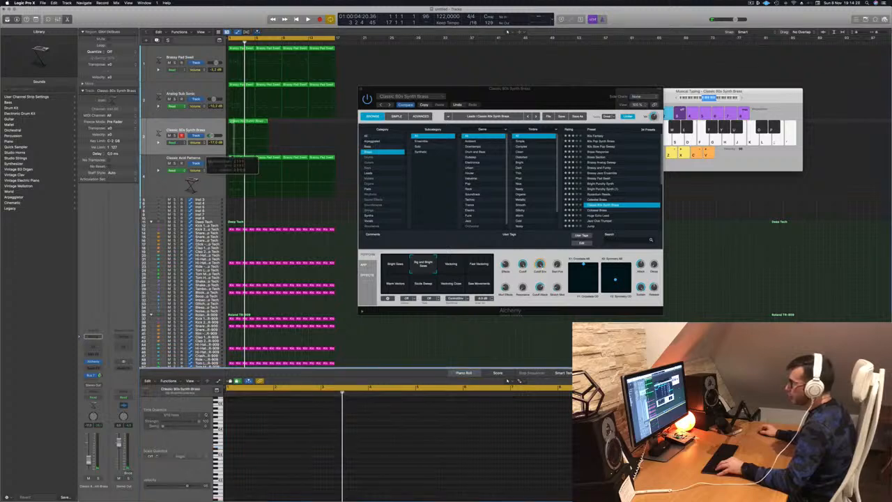
click(263, 122)
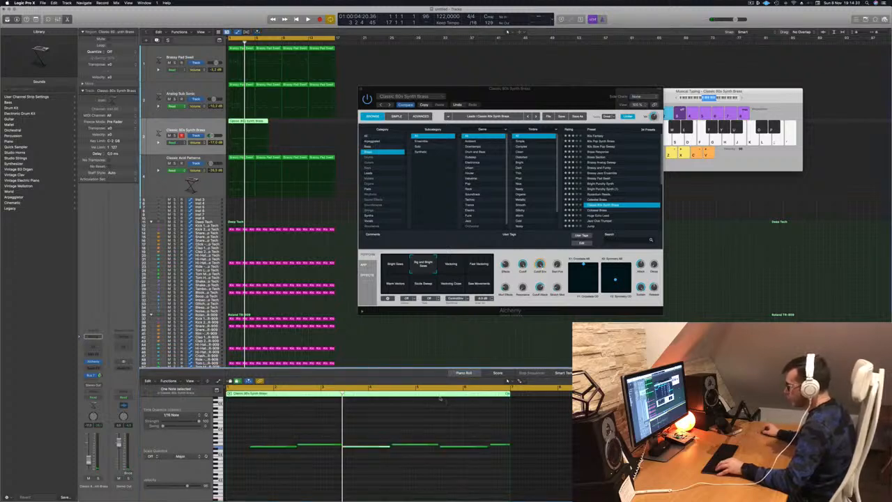
key(super+Right)
key(super+Right)
key(super+Right)
key(super+Right)
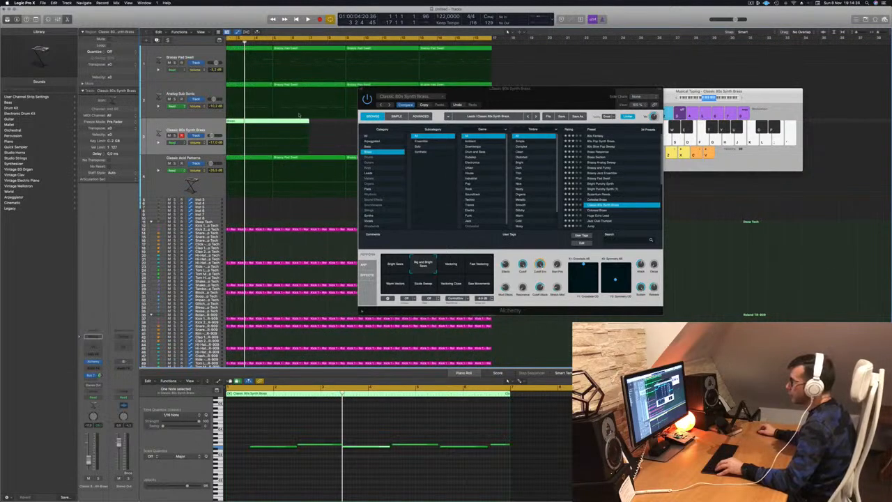
super+click(284, 121)
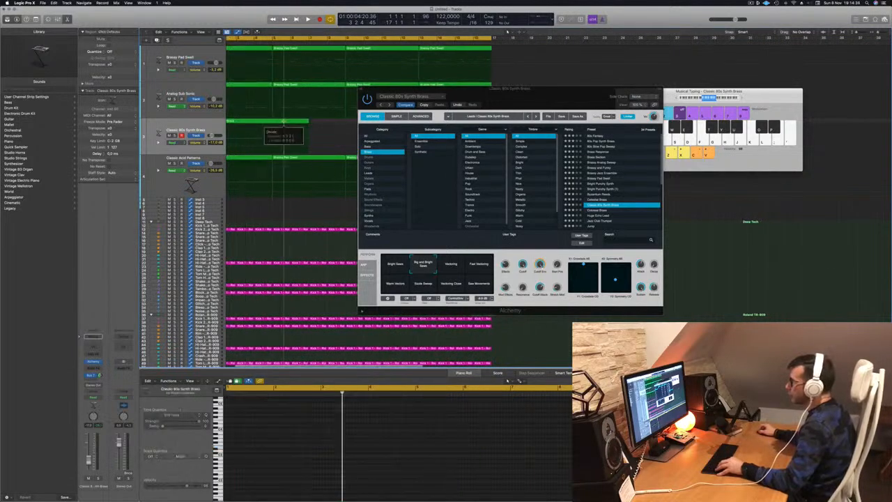
click(465, 162)
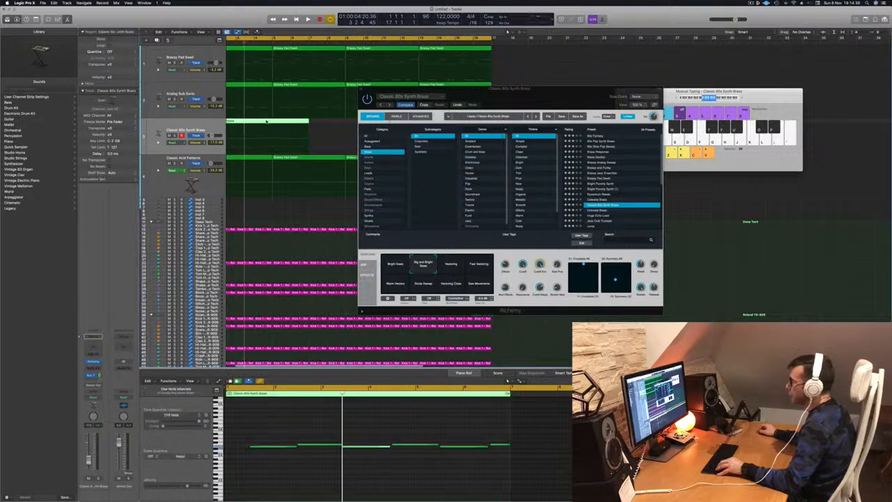
super+click(281, 121)
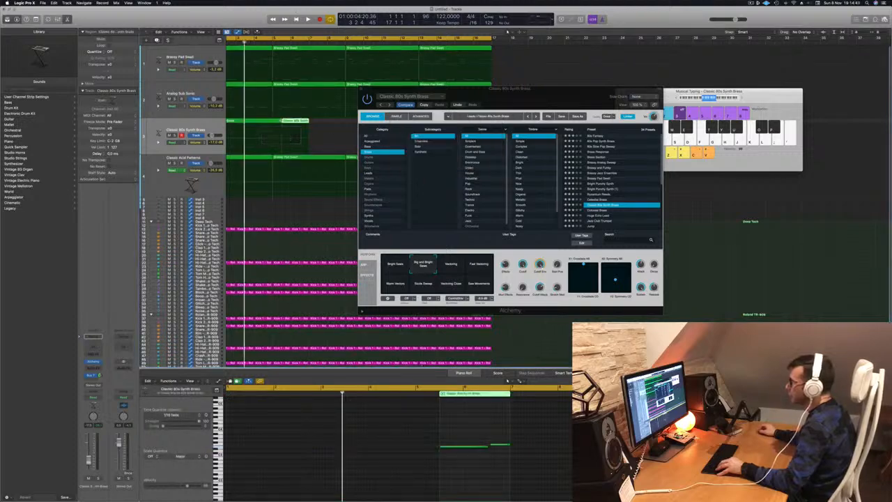
key(BackSpace)
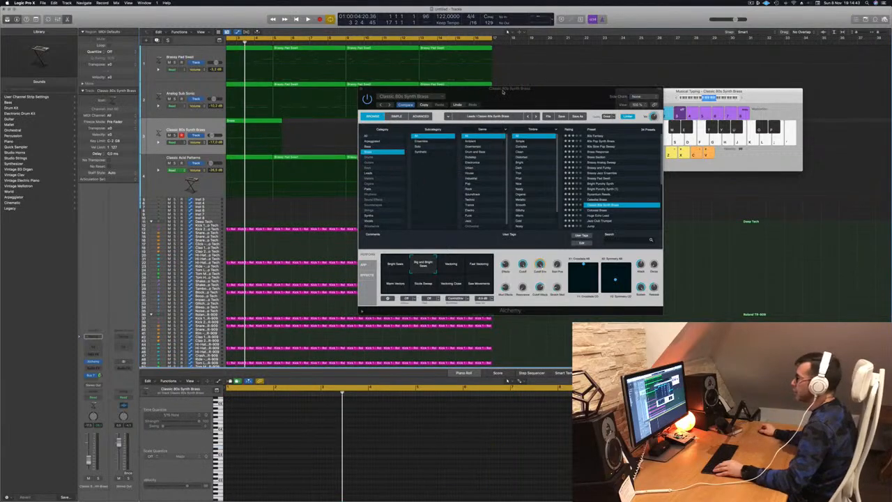
Step: Place a short copy of the second note at the start of the brass region and shorten the last note to about half
drag(501, 91, 652, 112)
key(super+Left)
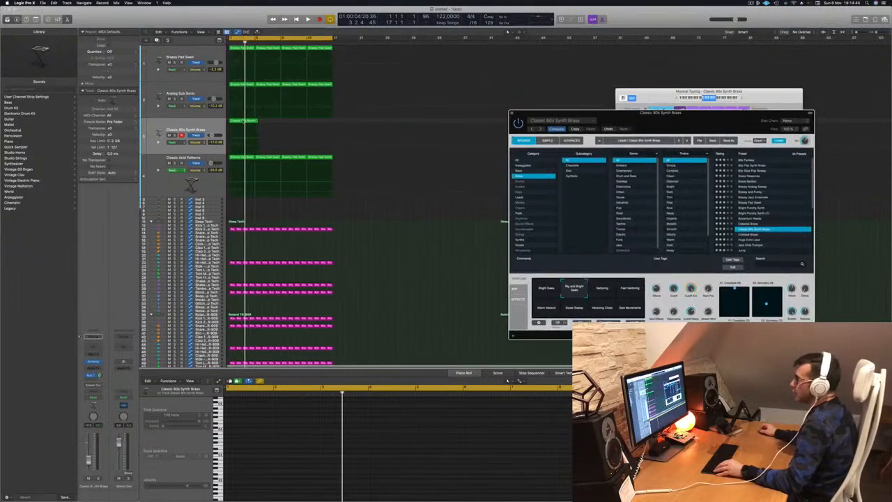
click(243, 121)
click(314, 445)
drag(307, 446, 251, 446)
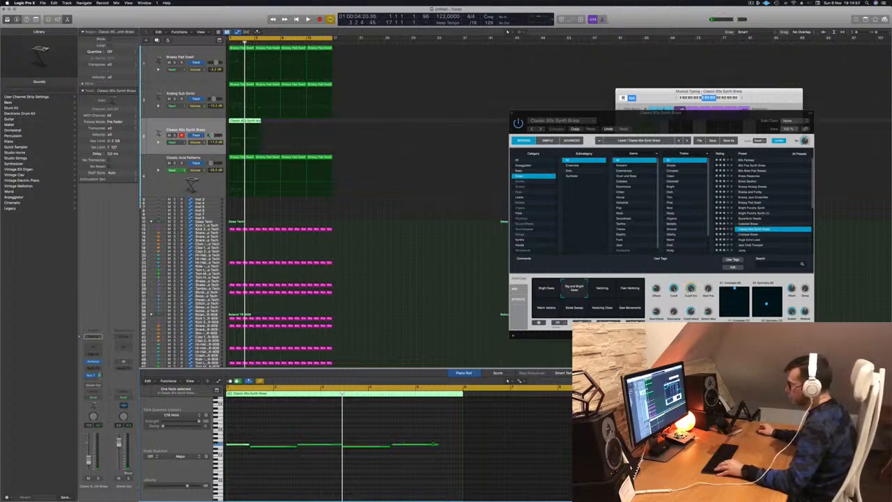
drag(436, 444, 414, 446)
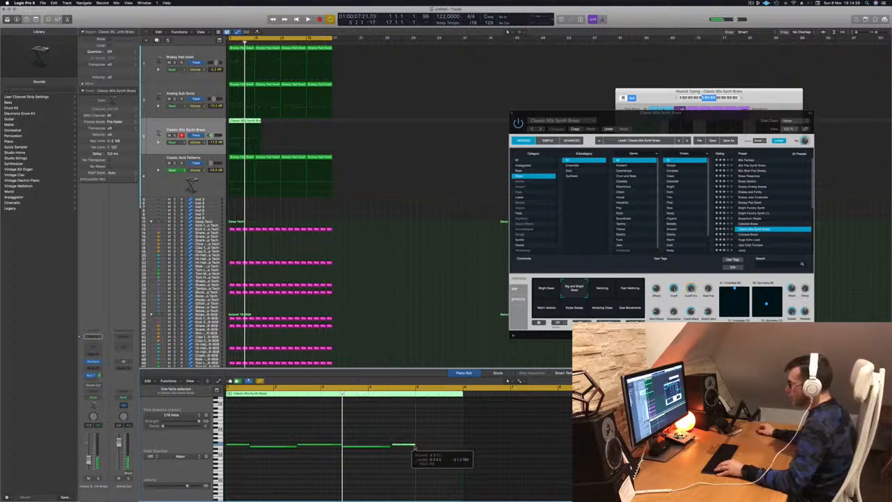
Step: Repeat the brass region until four instances fill the loop, remove the first one's short opening note, and audition from the start
drag(261, 121, 290, 128)
key(Return)
key(space)
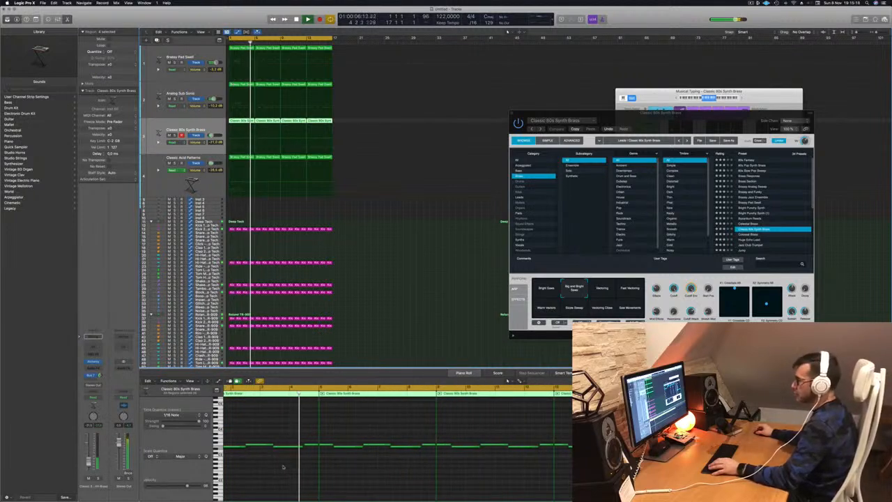
key(Return)
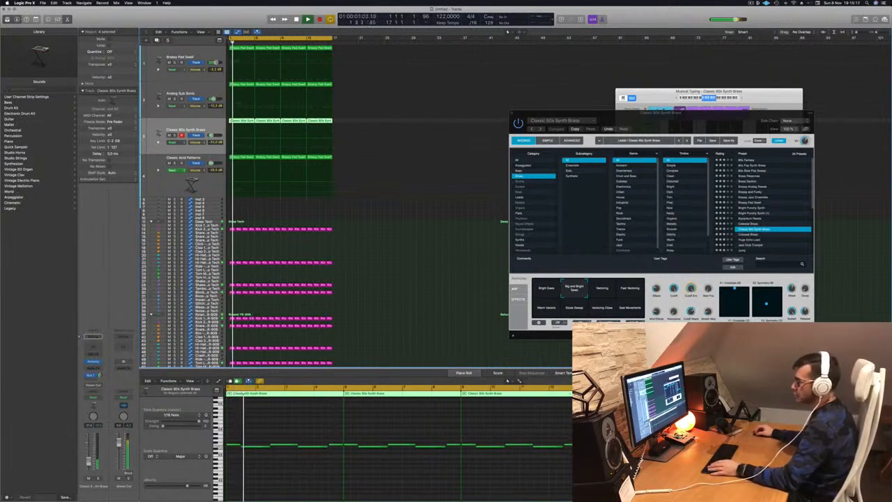
click(233, 446)
key(Return)
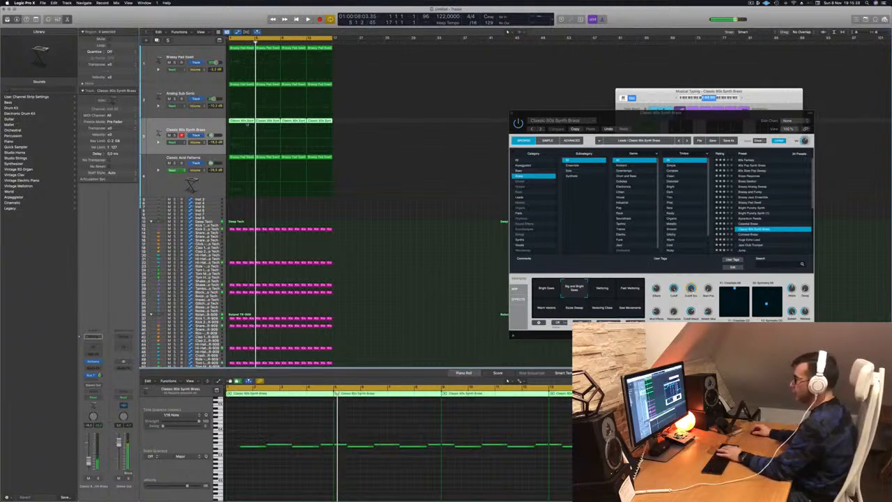
Step: Delete all four regions from the Classic 80s Synth Brass track and play the loop without them
key(Delete)
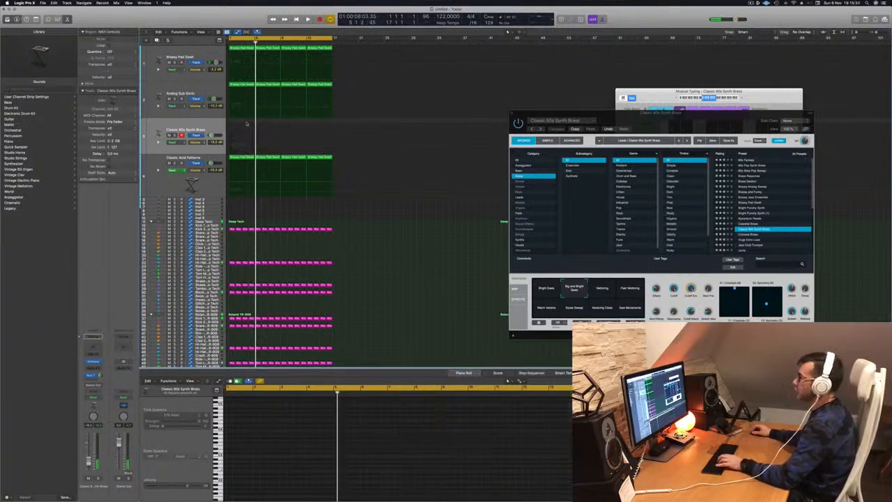
key(space)
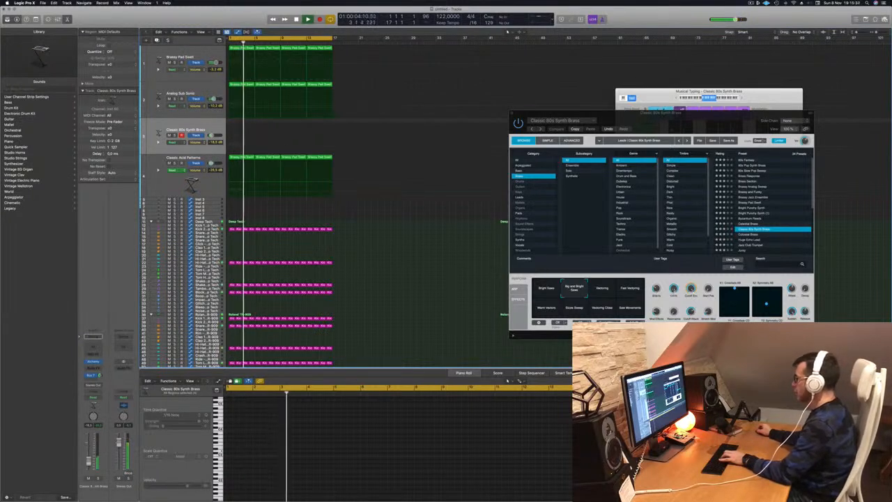
Step: Try a cutoff tweak and the Vectoring, Fast Vectoring and Warm Vectors variations during playback, returning to Big and Bright Saws
drag(673, 288, 673, 294)
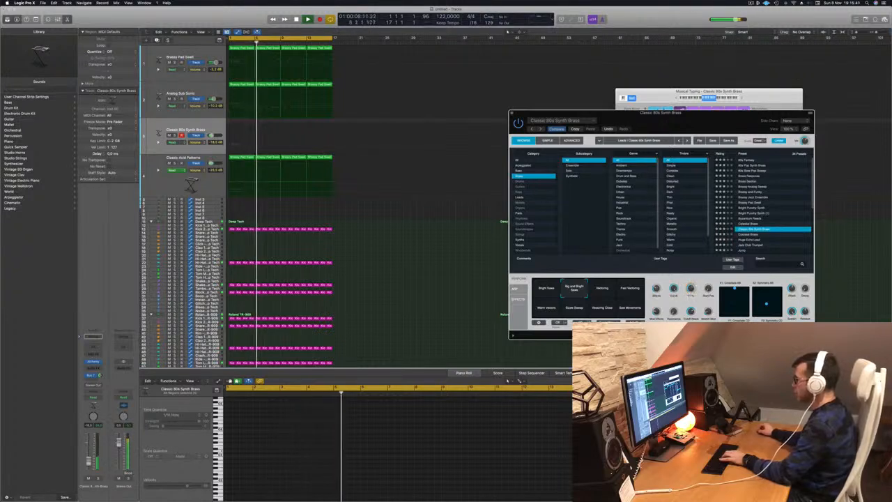
click(602, 290)
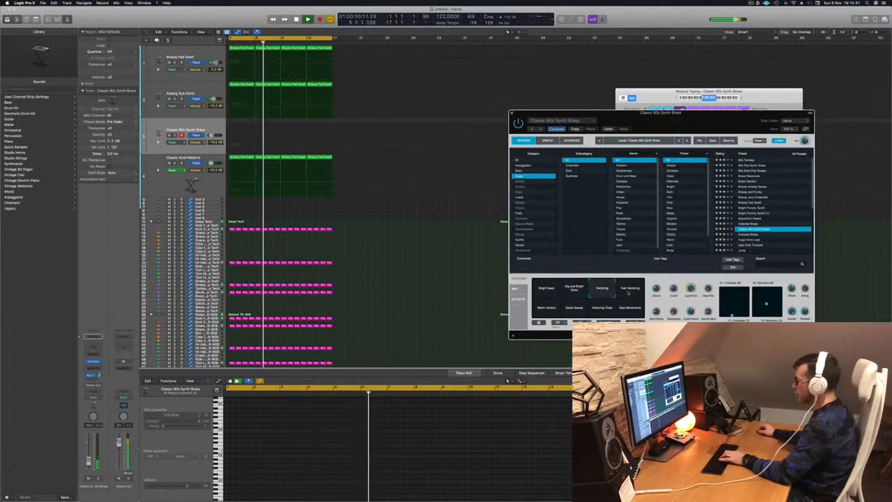
click(620, 285)
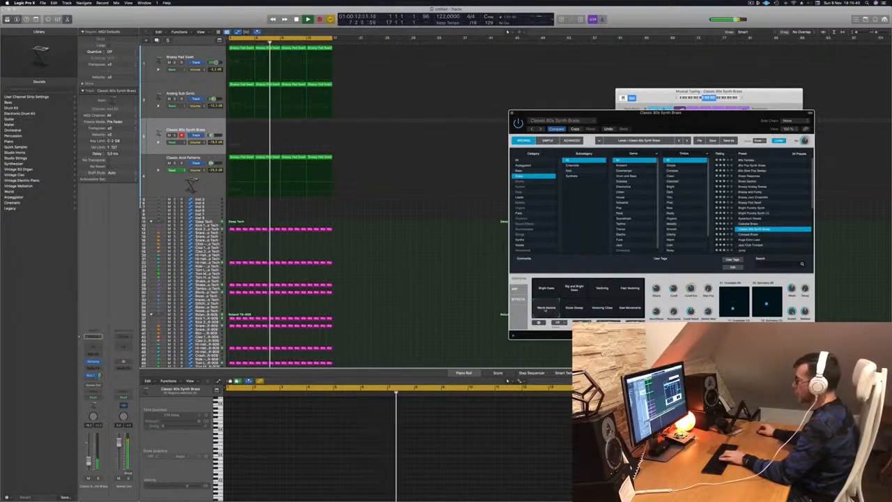
click(574, 289)
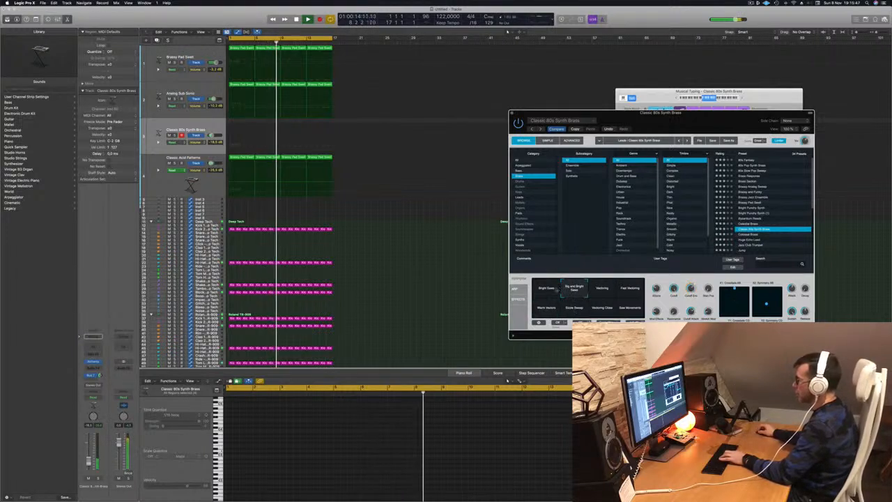
Step: Compare the Vectoring variation with Big and Bright Saws, keep the latter, and set the brass track's volume to about -17.4 dB
click(554, 291)
click(602, 289)
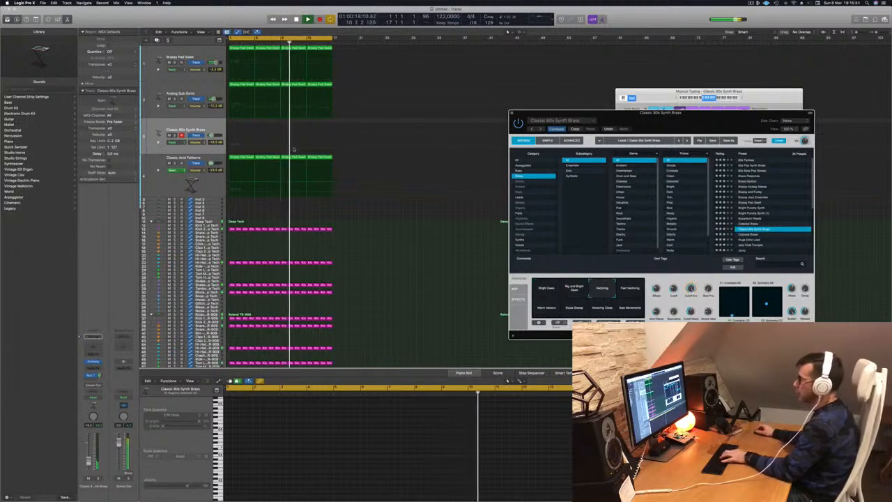
click(576, 287)
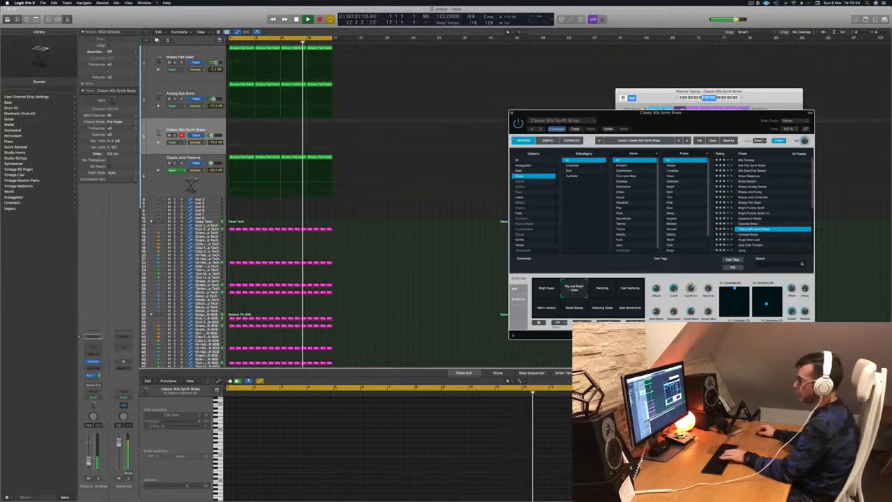
click(211, 135)
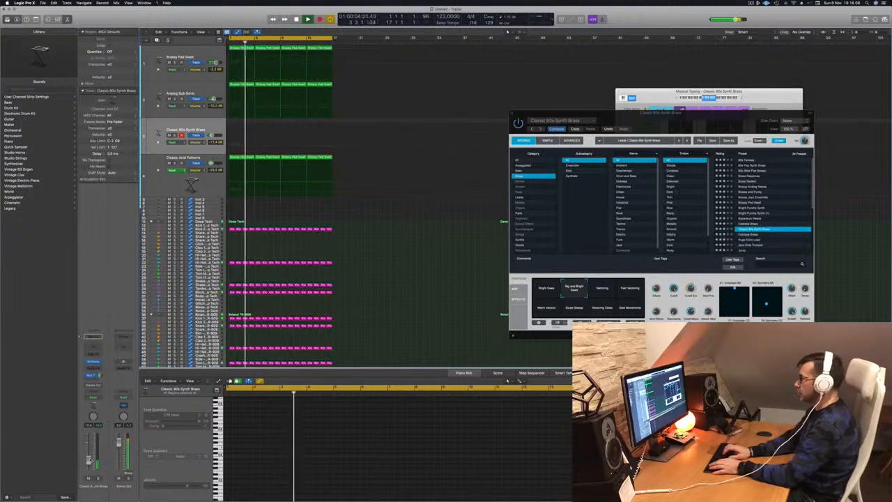
Step: Record a repeated single-note part on the Classic 80s Synth Brass track and move the region to bar 1
key(r)
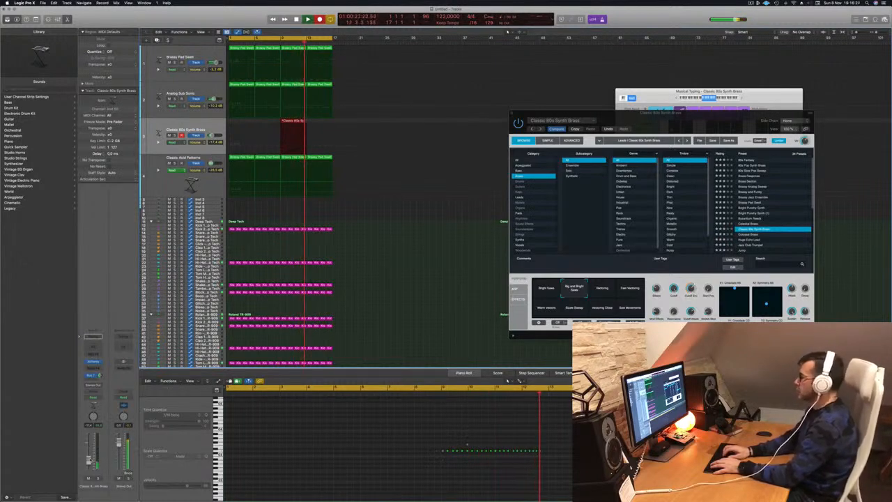
key(space)
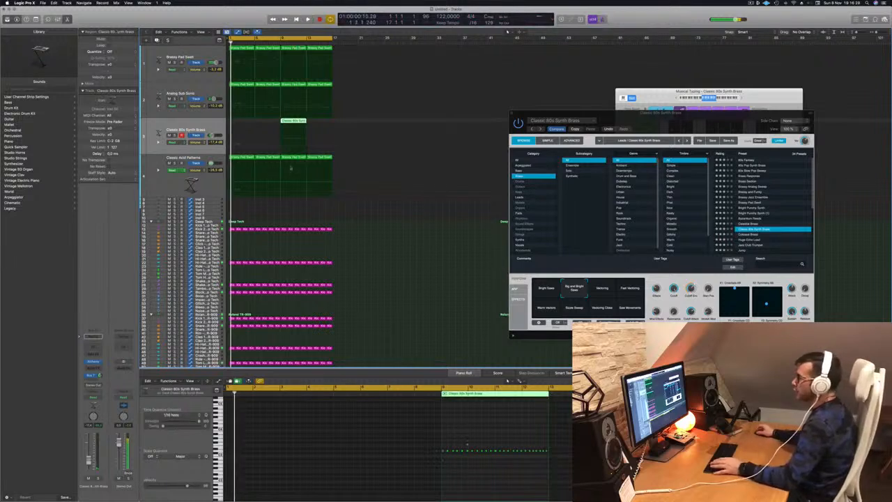
drag(291, 123, 241, 124)
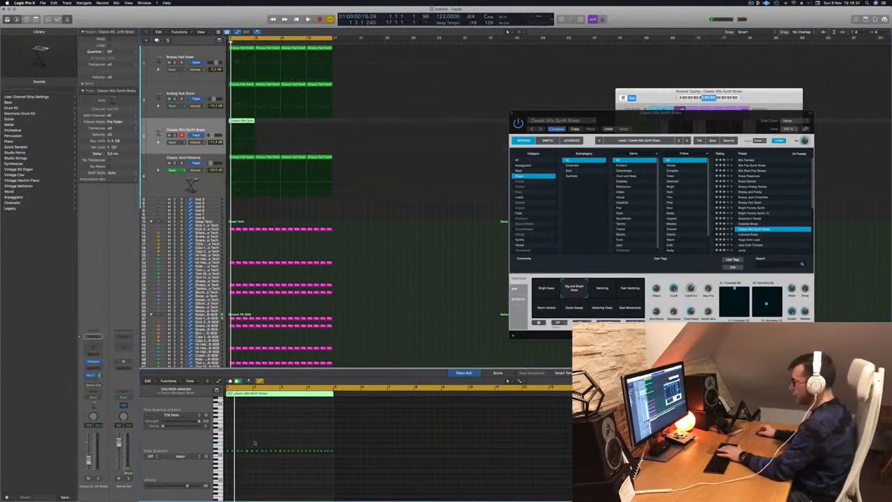
Step: Raise the brass track to about -14 dB during playback and repeat its region to fill the loop with four instances
key(space)
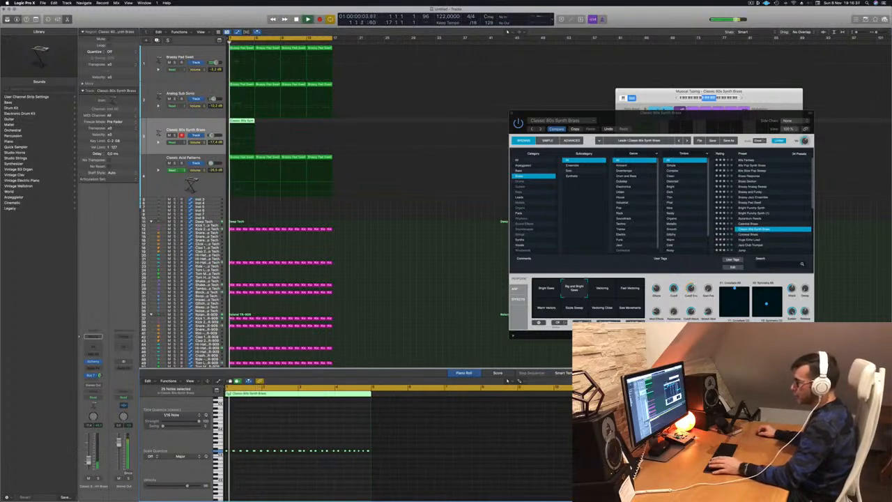
scroll(263, 483, up, 4)
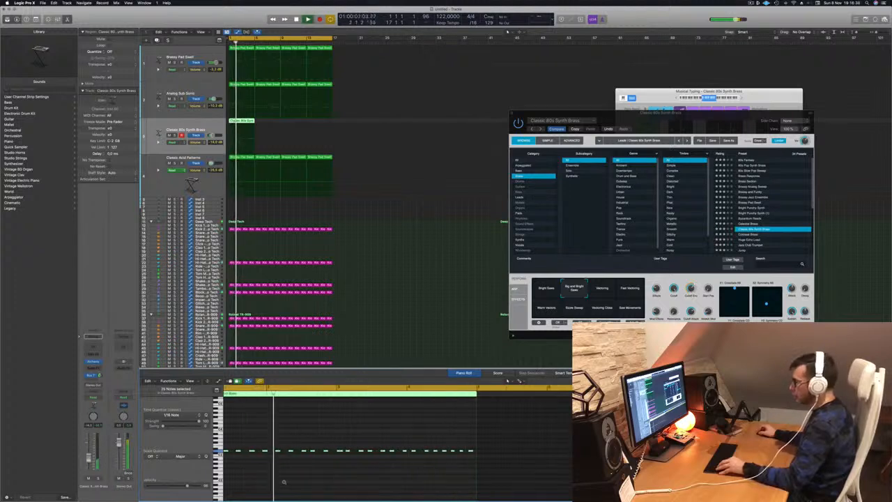
scroll(304, 480, down, 2)
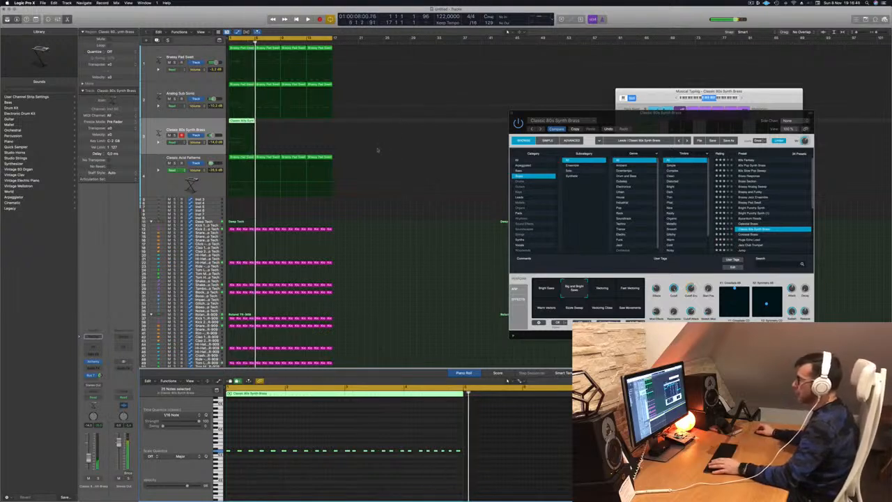
drag(244, 123, 298, 123)
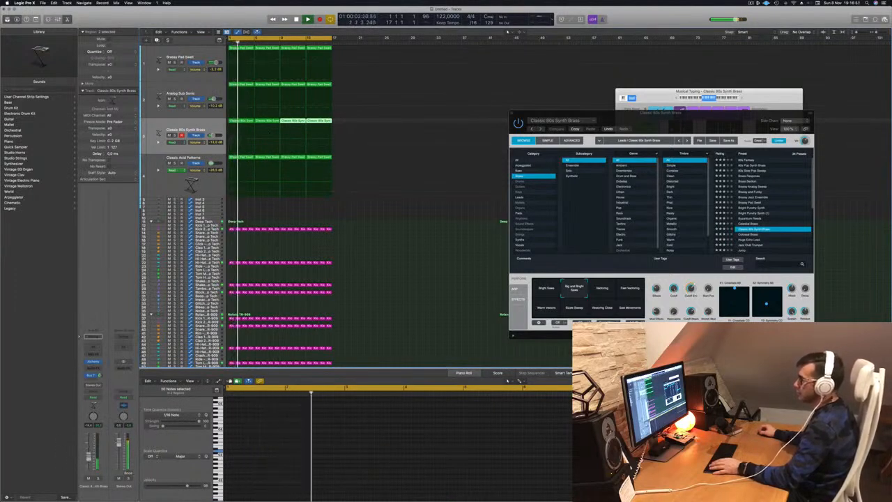
Step: Compare the Bright Saws variation with Big and Bright Saws, keep the latter, and close the Musical Typing window
drag(636, 112, 500, 110)
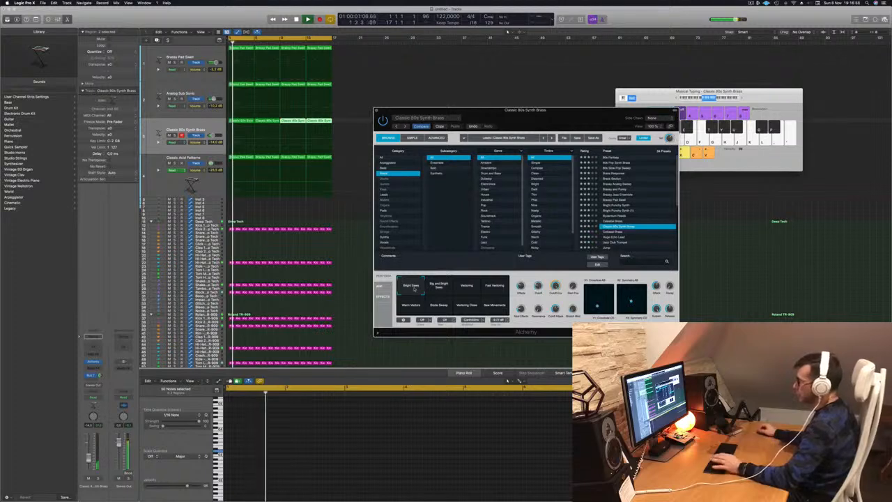
click(435, 287)
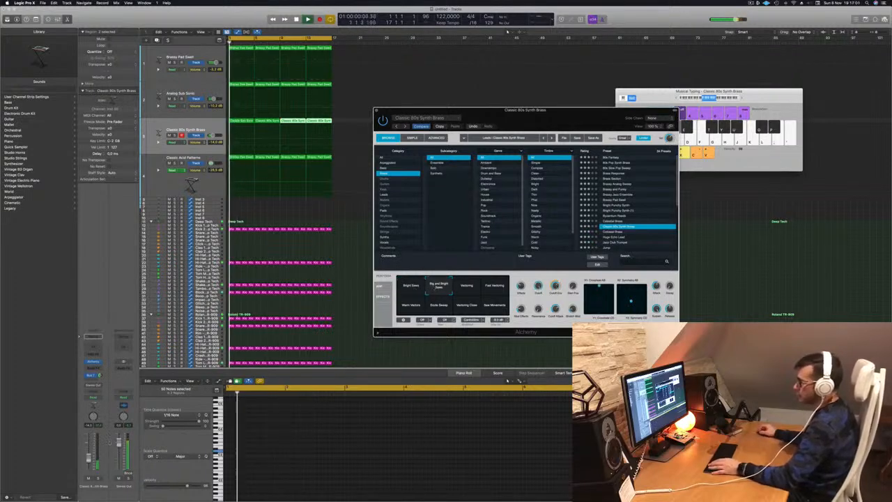
key(super+w)
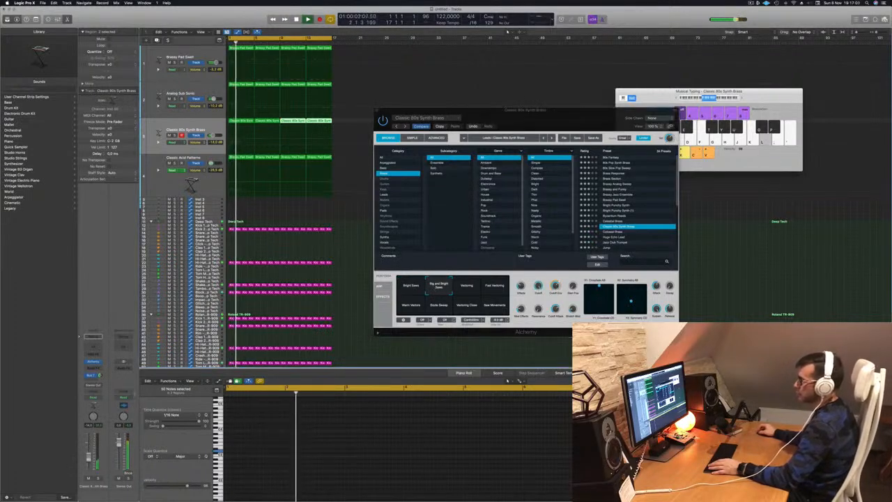
click(774, 96)
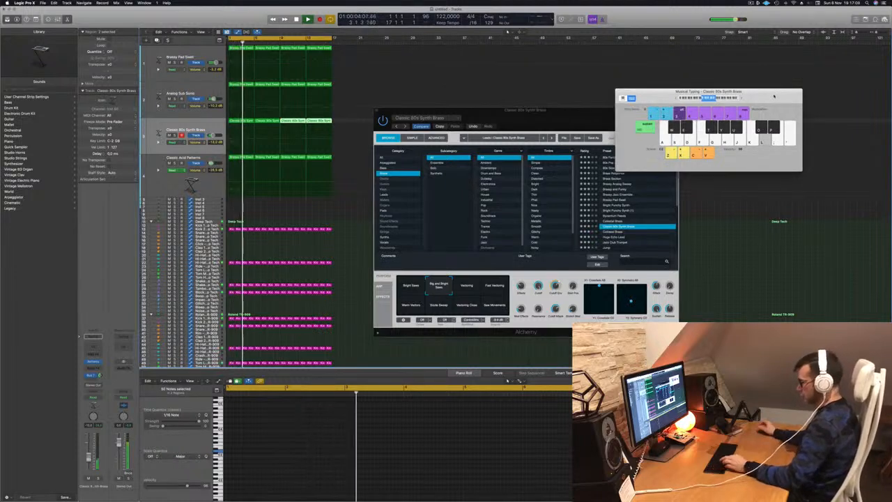
key(super+k)
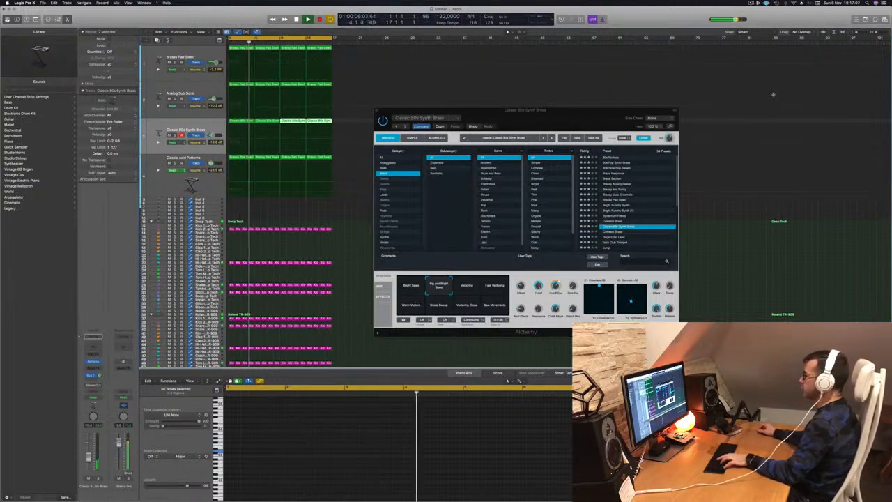
Step: Restart playback and insert a Compressor on the Classic 80s Synth Brass channel in the mixer
key(Return)
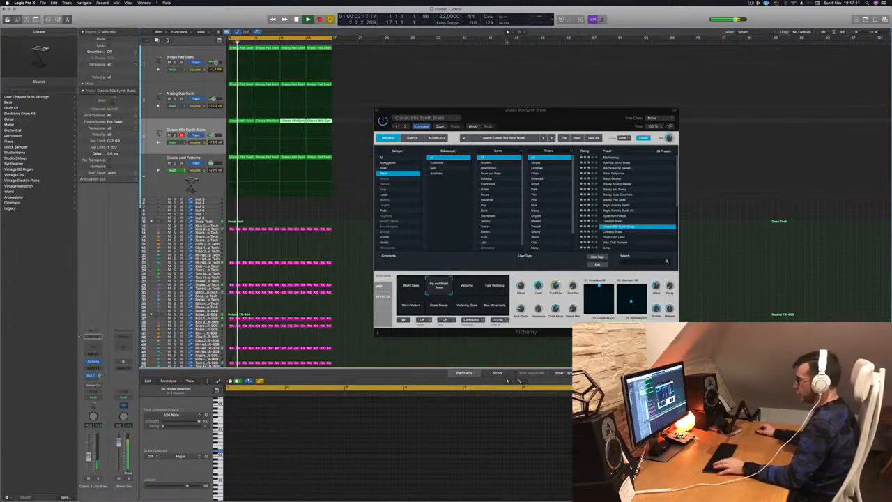
key(x)
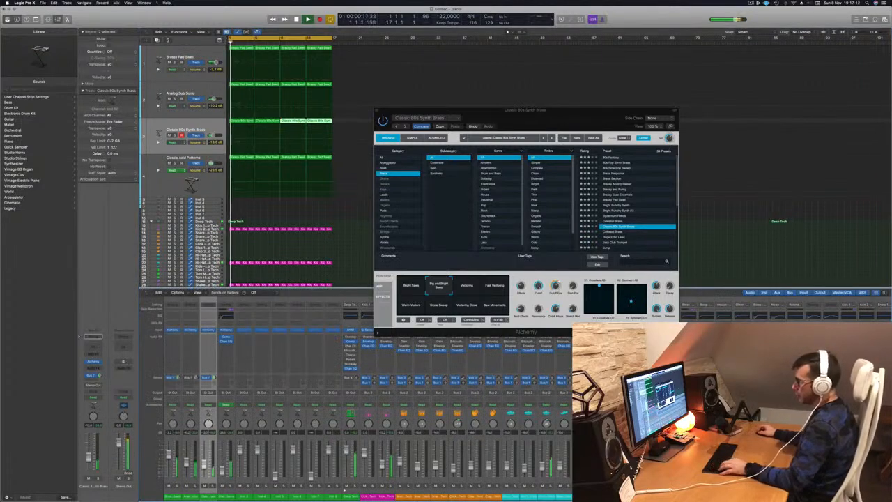
click(208, 339)
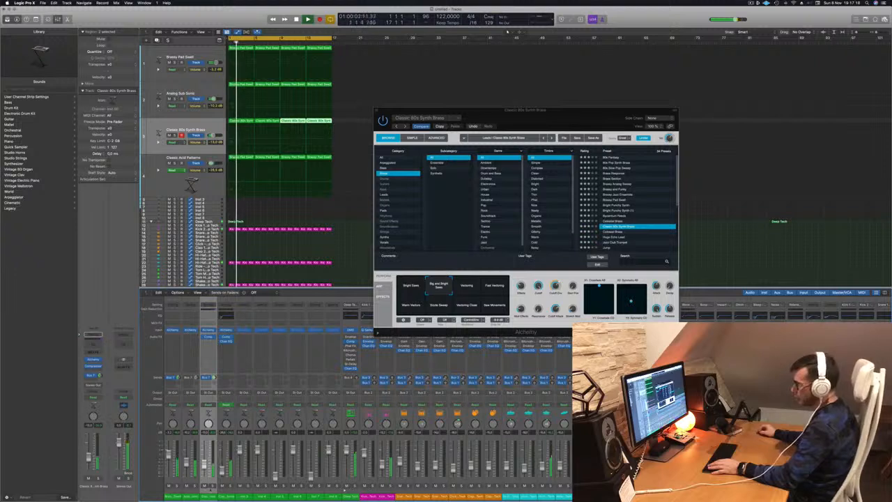
Step: Briefly solo the brass, sub and pad channels during playback and insert a Compressor on the Brassy Pad Swell channel
key(s)
key(s)
key(space)
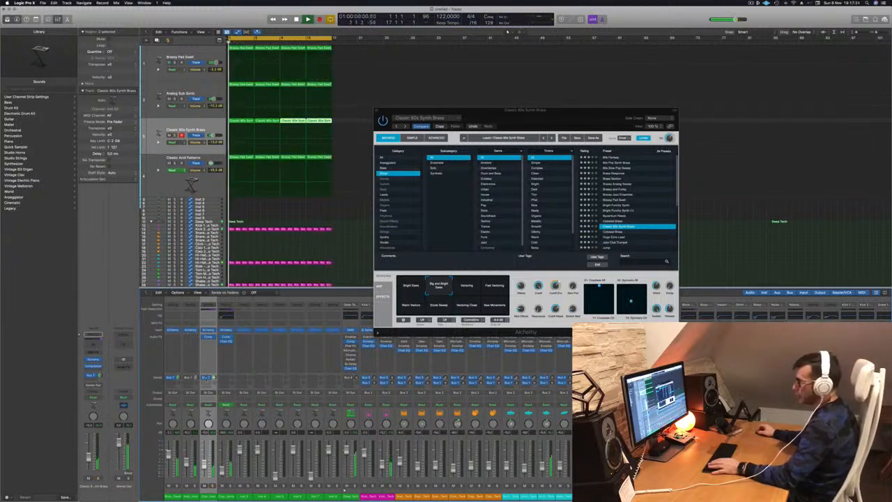
click(195, 486)
click(195, 485)
key(space)
key(space)
click(177, 486)
click(177, 486)
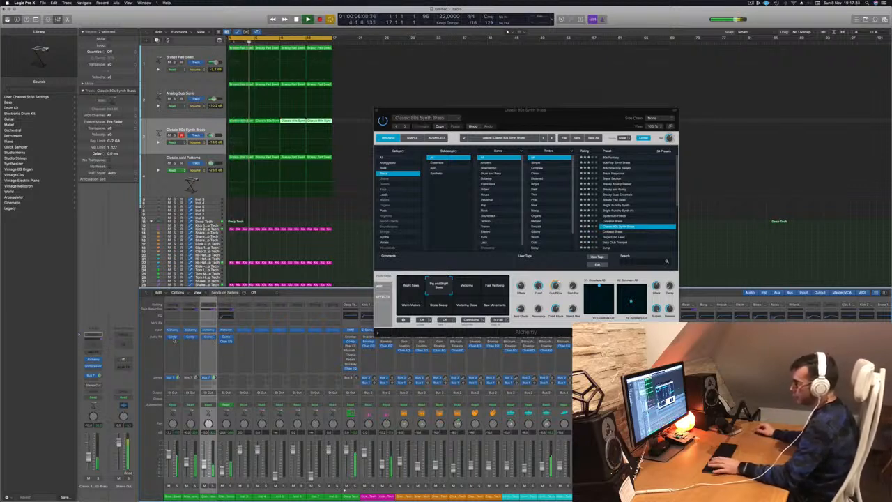
Step: Lower the Brassy Pad Swell track's volume to about -4.3 dB during playback from the start and close the Alchemy window
drag(537, 115, 600, 127)
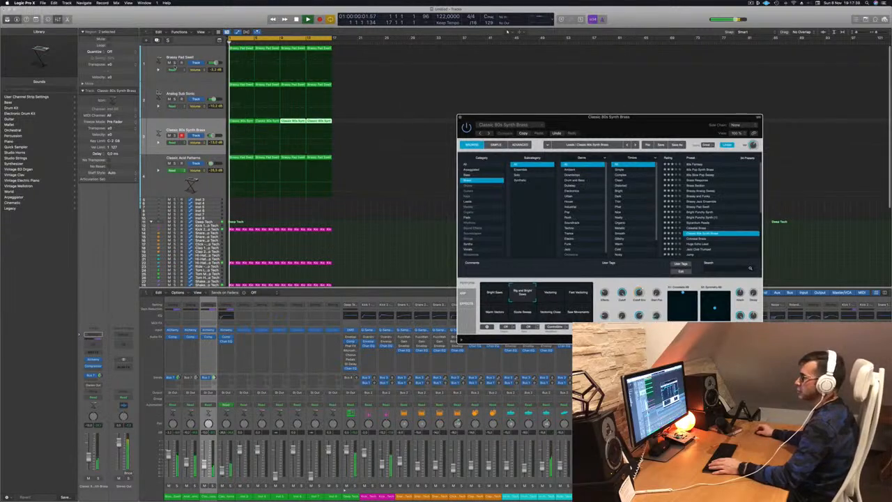
click(182, 59)
key(Return)
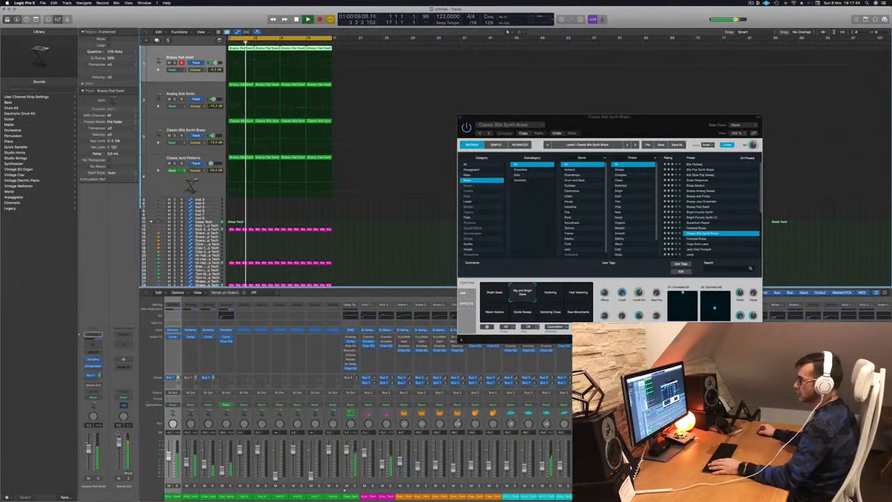
drag(465, 111, 449, 109)
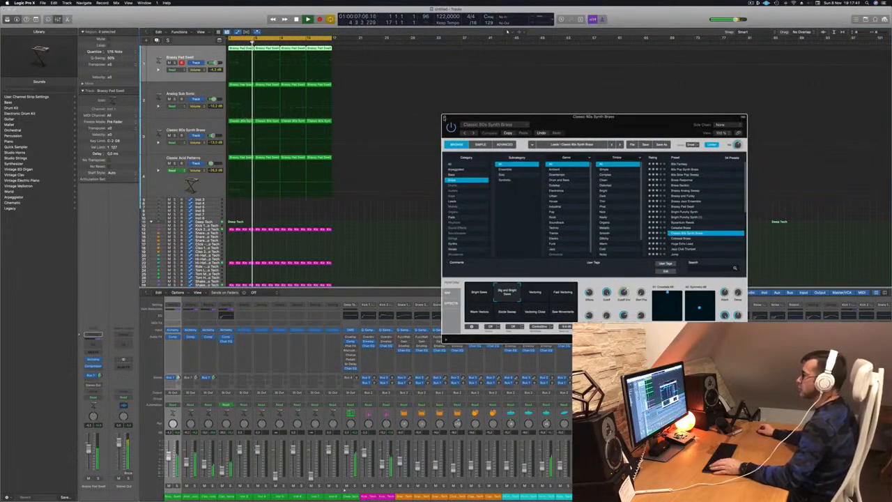
click(446, 117)
Step: Select the Classic 80s Synth Brass track, restart playback from the beginning, and lower its volume to about -14.4 dB
key(super+Right)
key(super+Right)
key(super+Right)
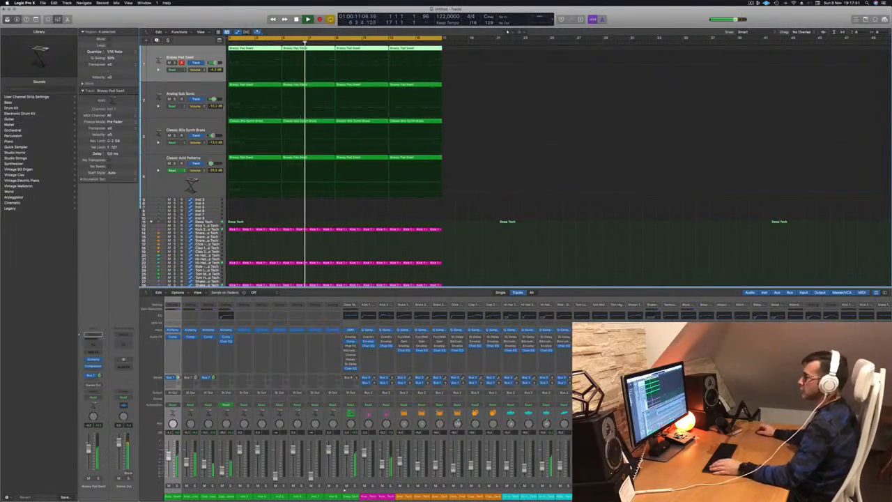
key(s)
click(174, 136)
click(183, 137)
key(space)
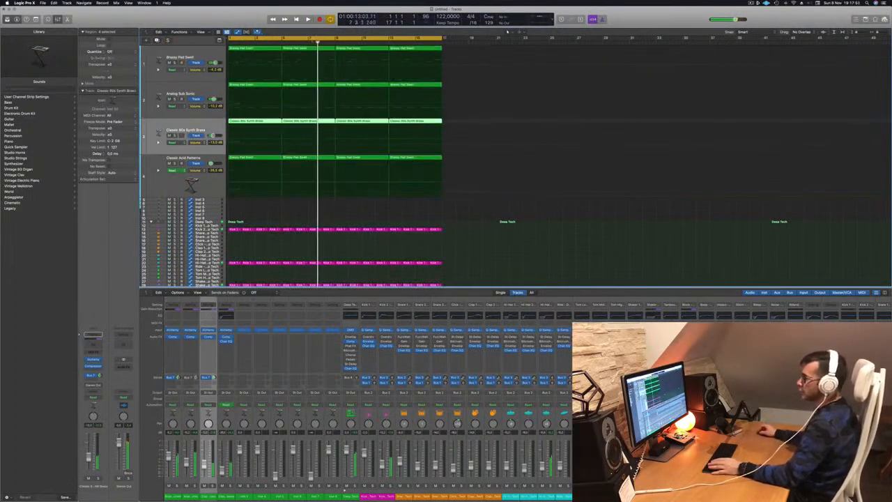
key(Return)
key(space)
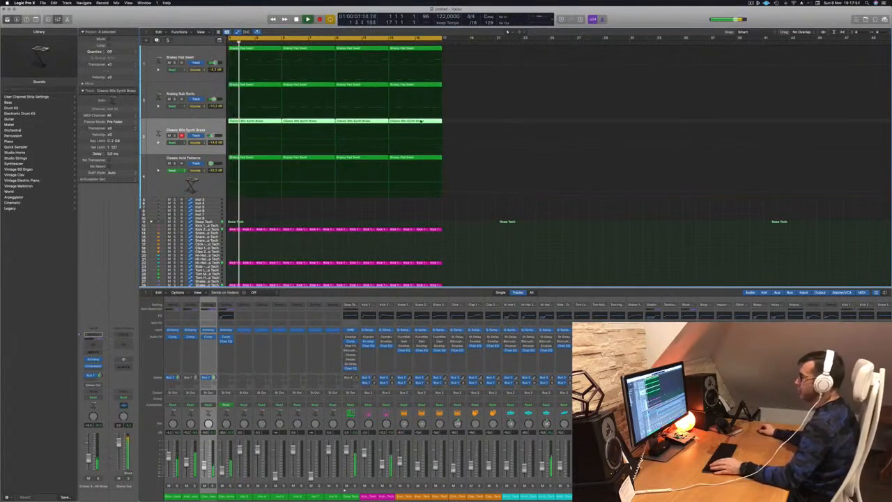
Step: Try the notes of all four brass regions an octave higher, settle on an octave below the original pitch, and replay from the start
key(p)
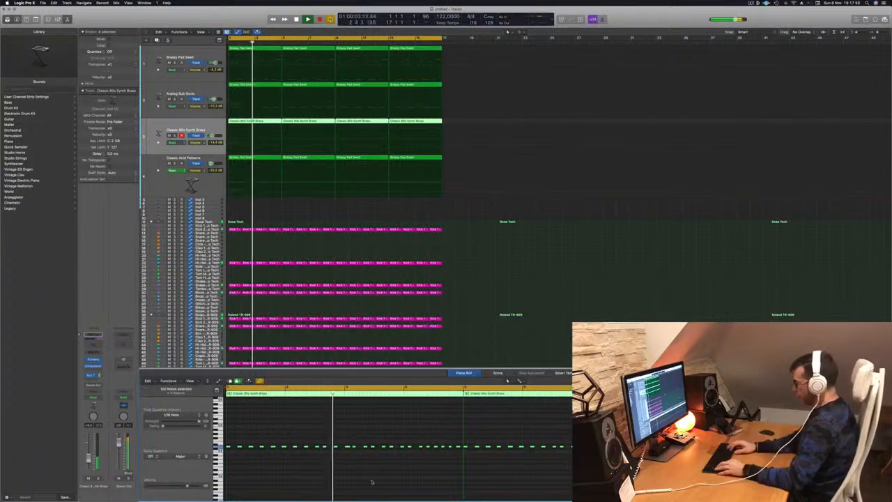
key(alt+shift+Up)
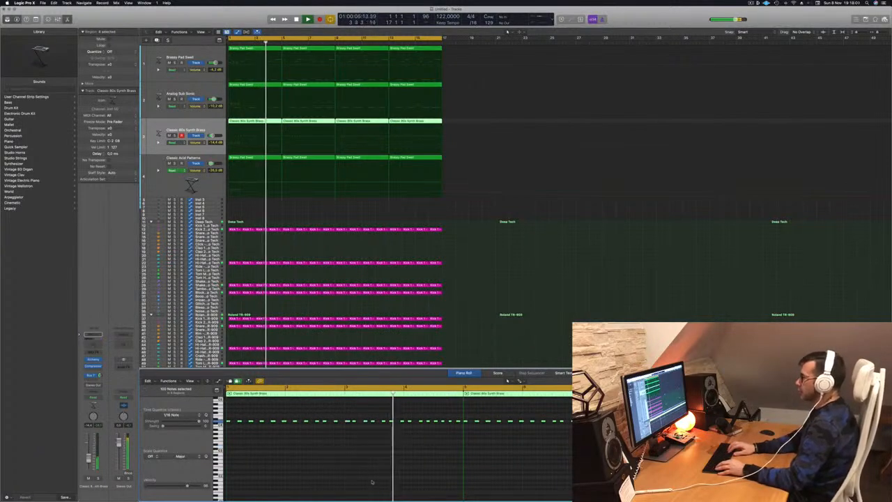
scroll(371, 482, up, 4)
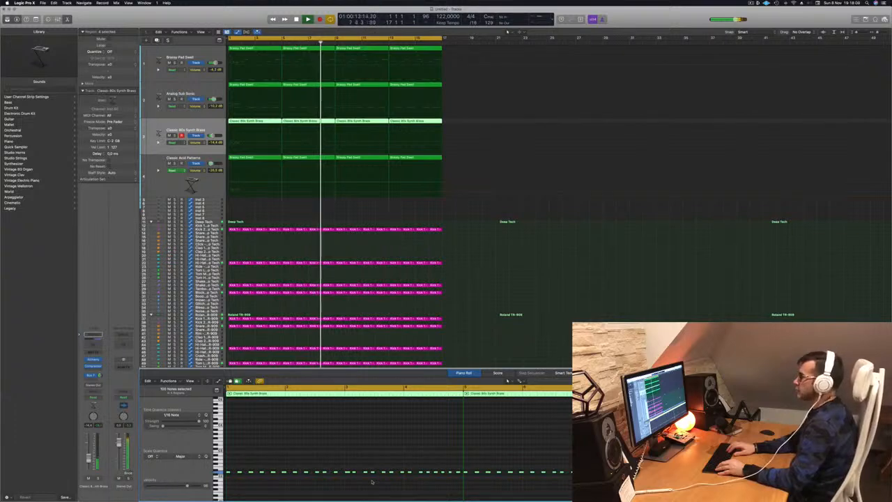
key(Return)
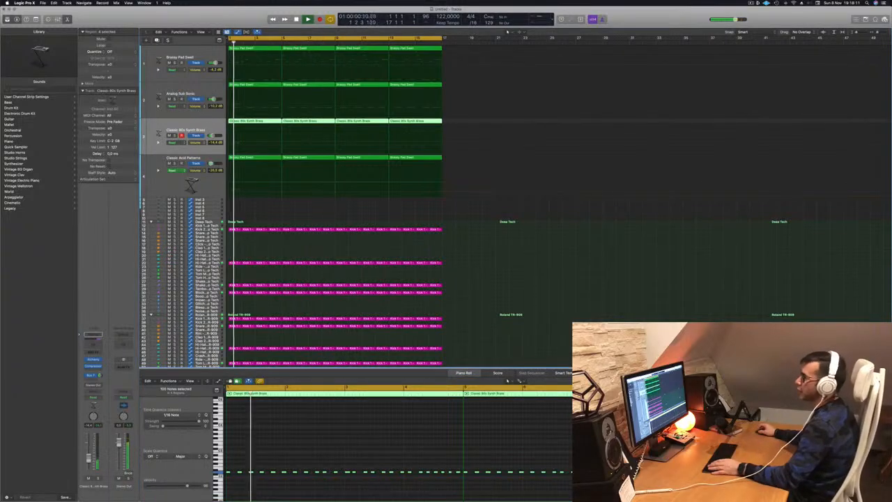
Step: Duplicate the Classic 80s Synth Brass track, copy its four regions onto the new track, and transpose the copies up one octave
key(super+d)
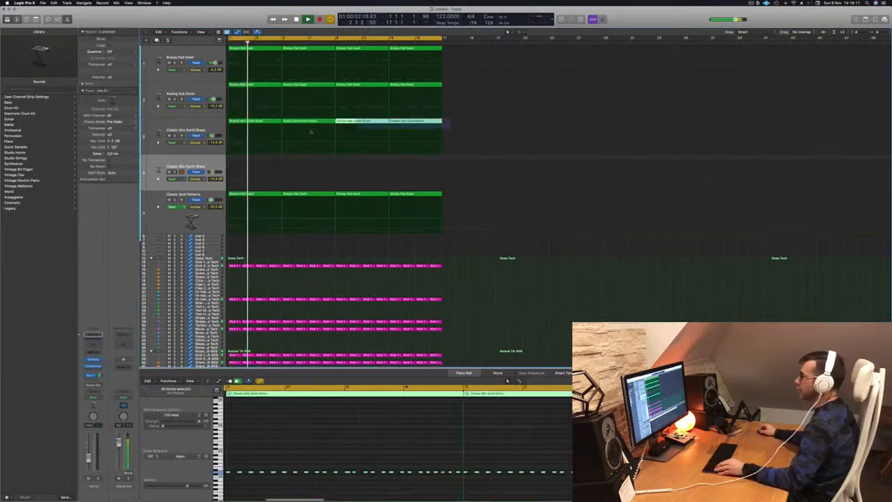
drag(250, 127, 249, 164)
key(alt+shift+Up)
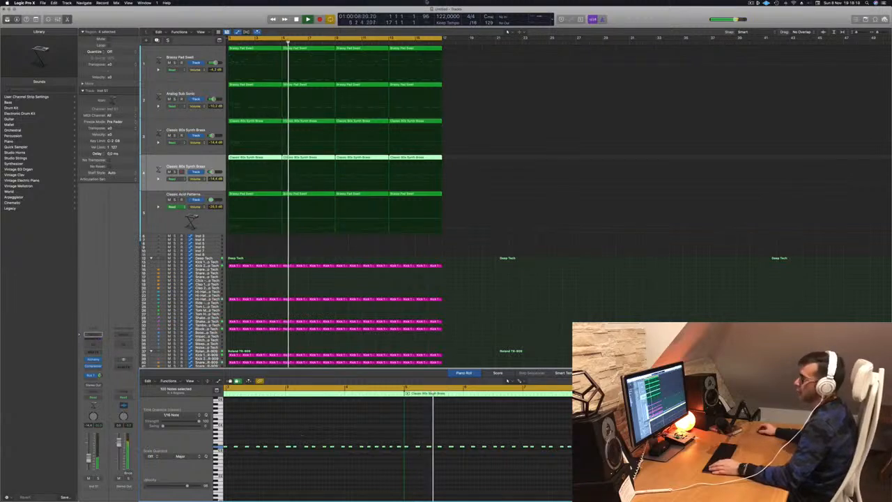
Step: Compare the two layered brass tracks in playback by briefly muting each one and soloing the duplicate
click(169, 135)
click(168, 135)
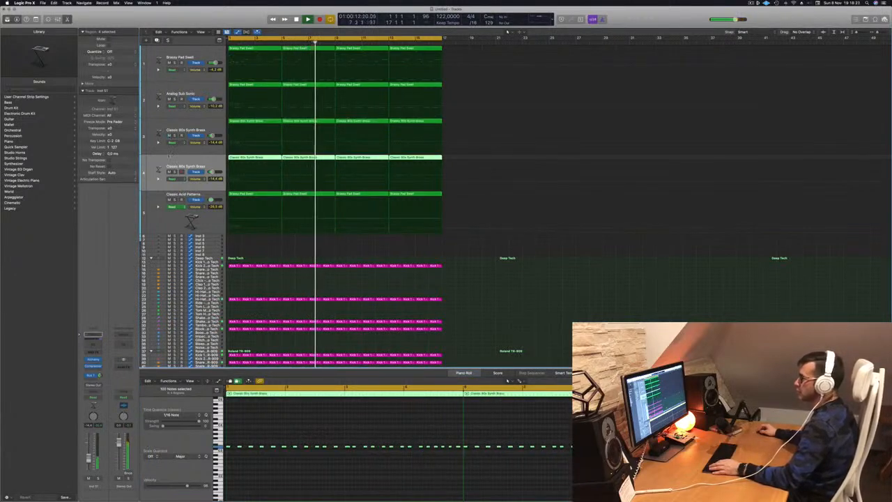
click(169, 172)
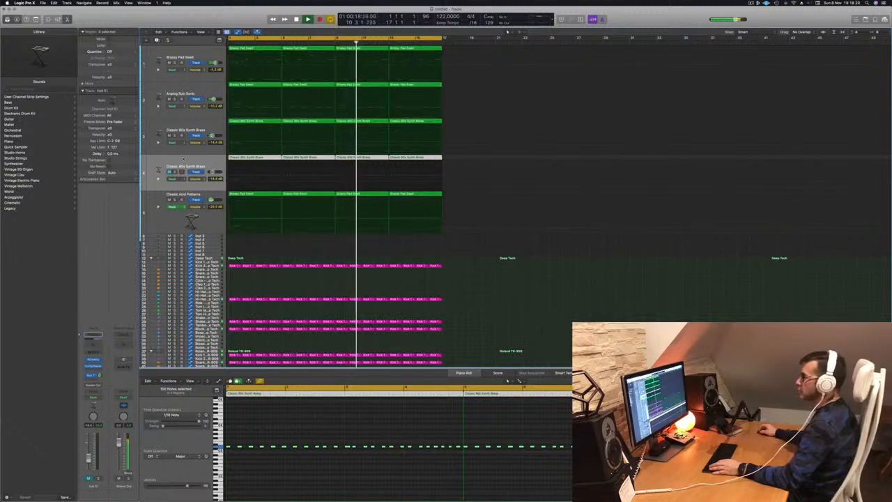
click(168, 171)
click(175, 171)
click(175, 171)
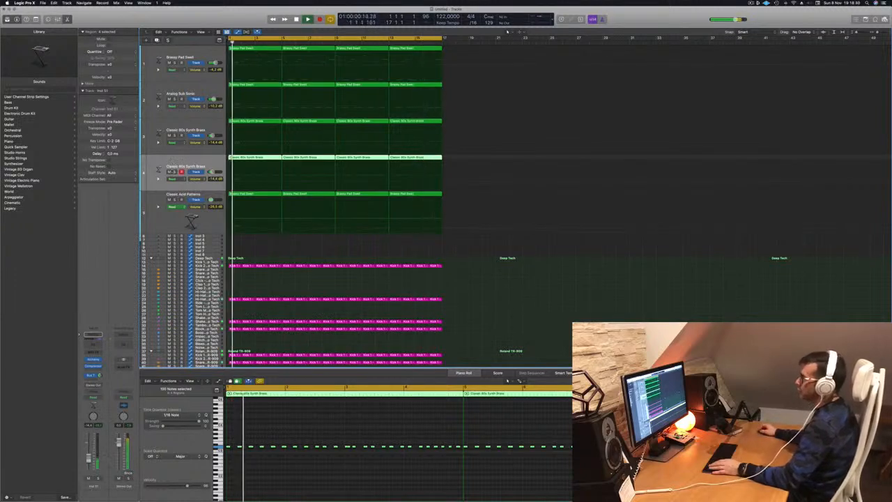
Step: Briefly mute the duplicated Classic 80s Synth Brass track in playback, and slightly lower the volume of both brass tracks
click(168, 172)
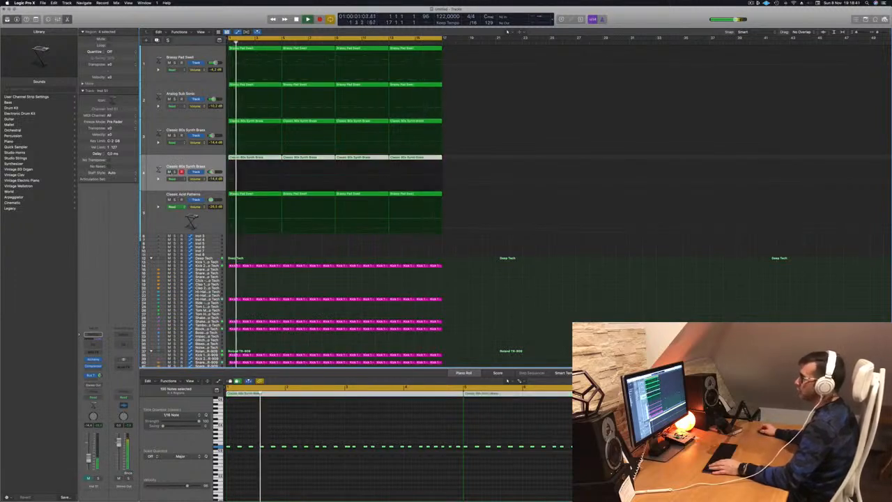
key(ctrl+m)
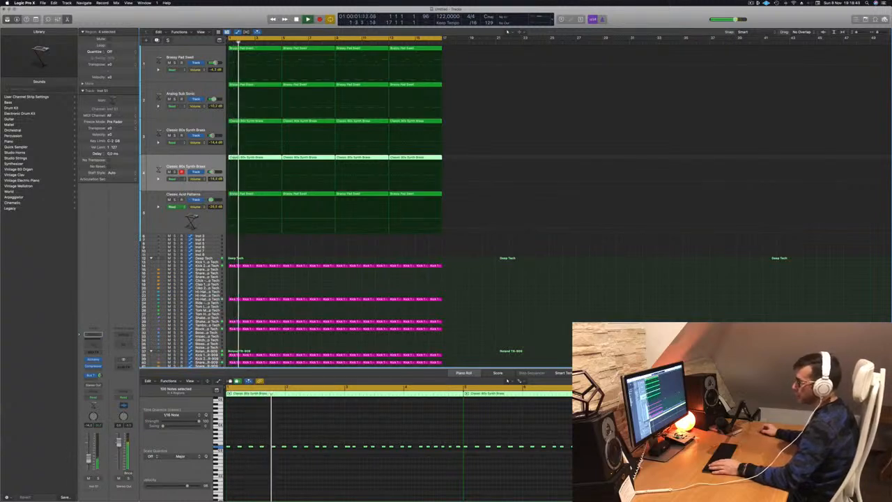
click(184, 130)
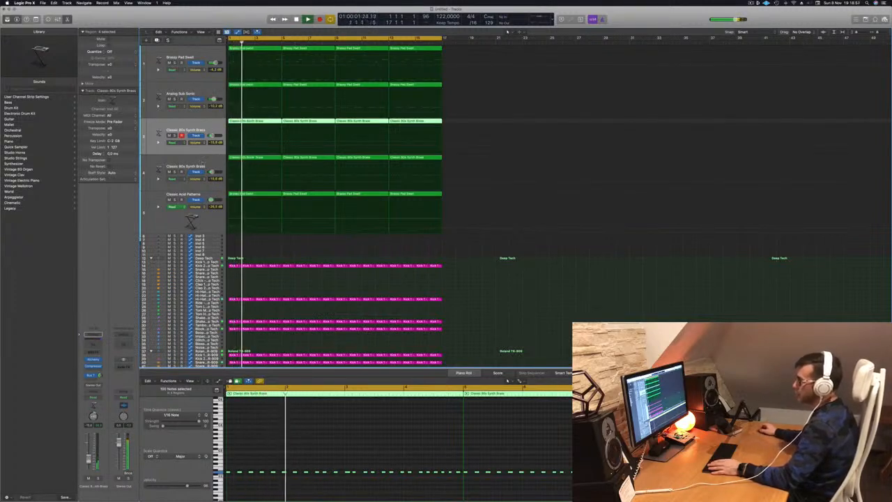
click(200, 163)
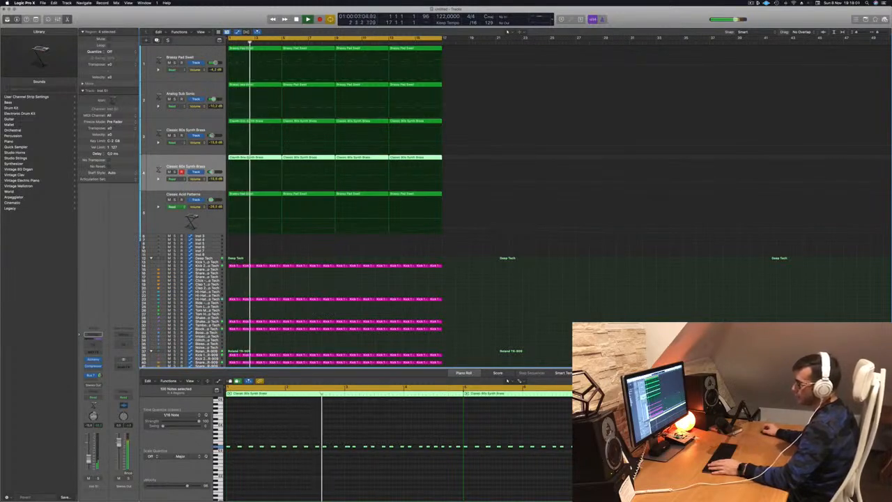
key(Up)
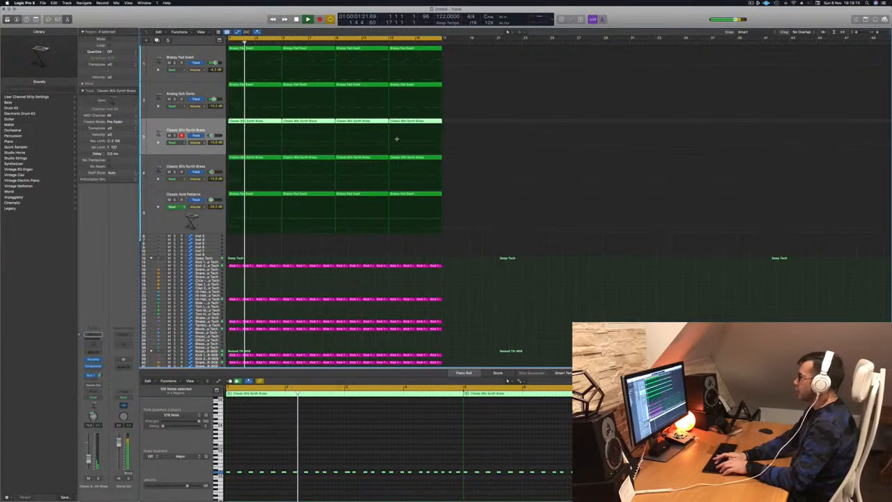
Step: Repeat all regions of every track three times to extend the arrangement to about bar 65
key(super+a)
key(super+r)
key(super+r)
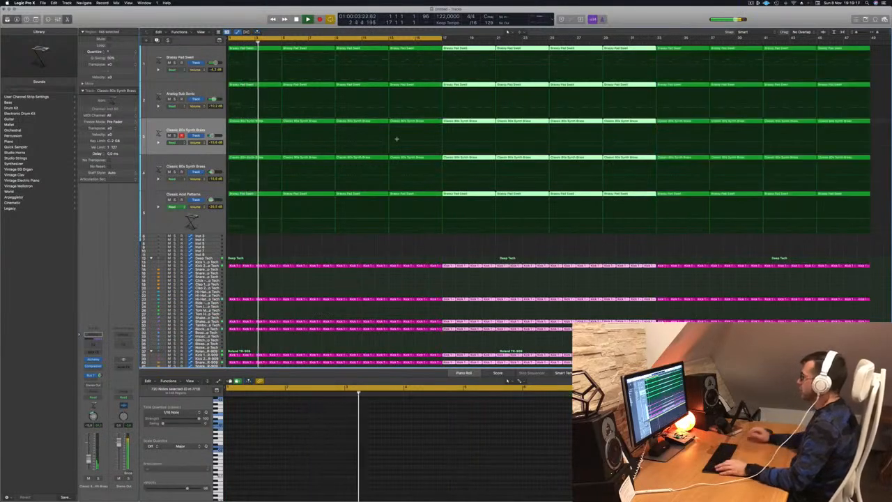
key(super+r)
key(super+Left)
key(super+Left)
key(super+Left)
key(super+Left)
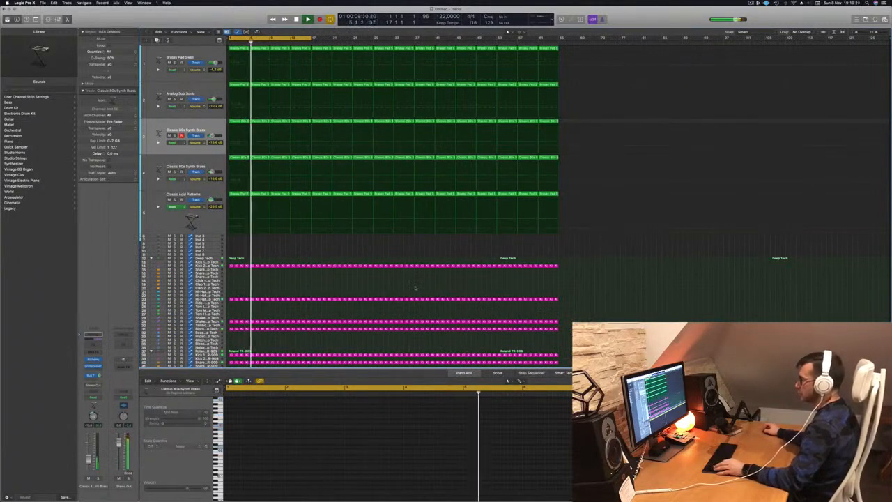
Step: Collapse the Deep Tech and Roland TR-909 drum track stacks
scroll(410, 283, down, 2)
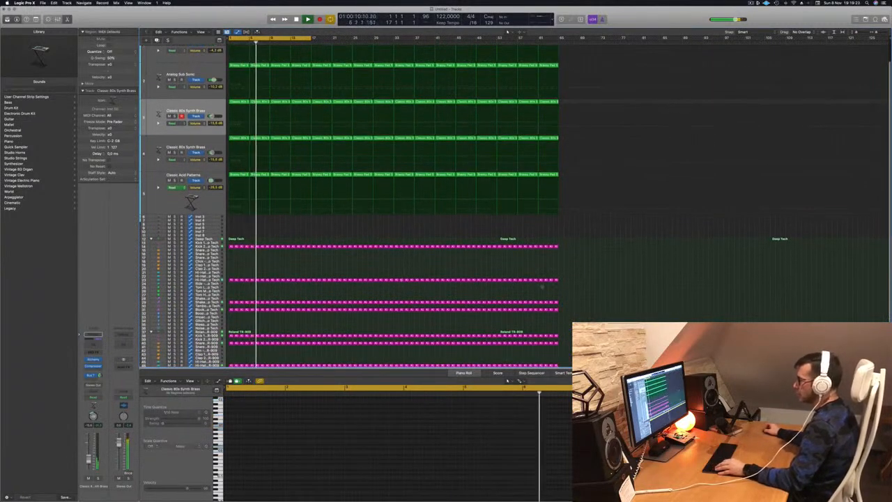
click(152, 239)
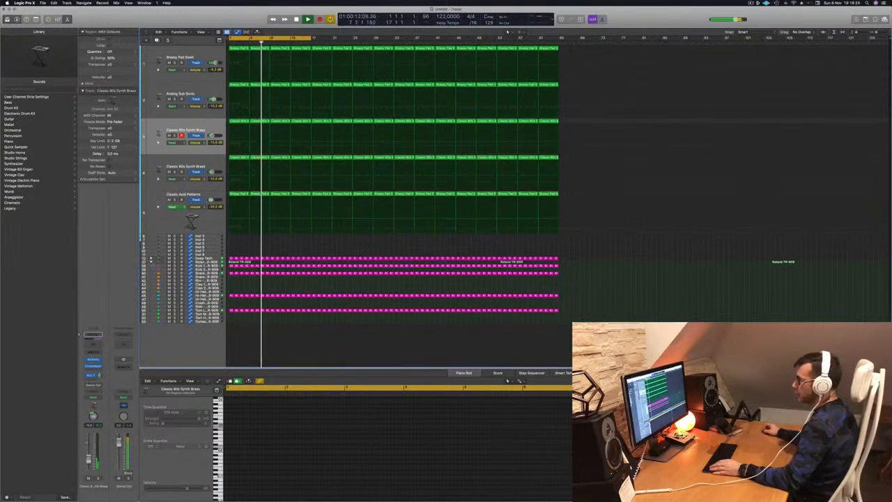
click(151, 258)
scroll(278, 252, up, 3)
scroll(278, 252, down, 3)
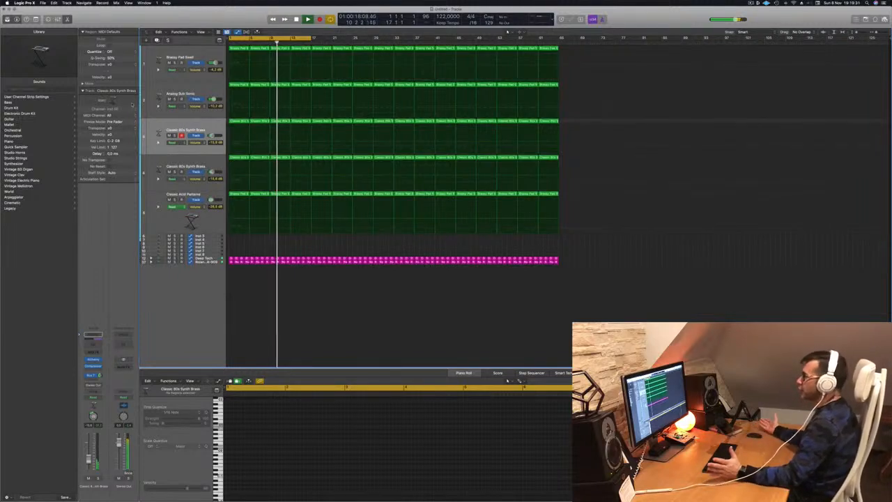
click(752, 4)
click(752, 4)
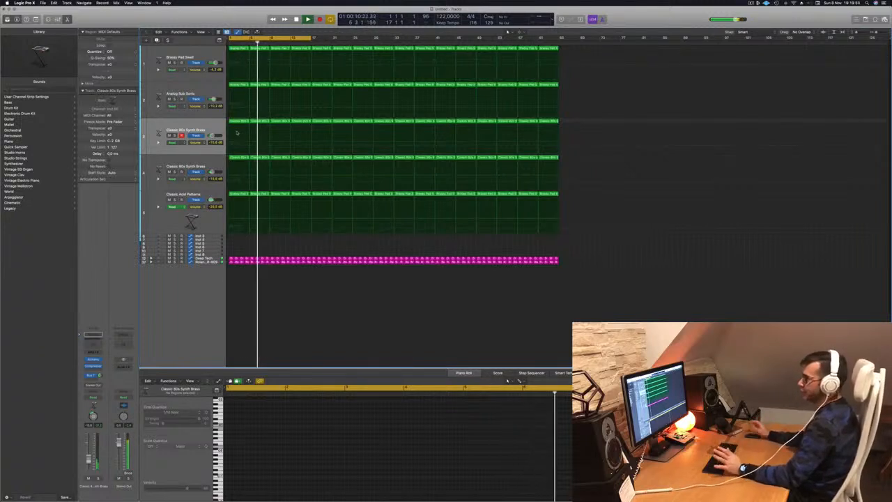
Step: Duplicate the Analog Sub Sonic track as a new empty instrument track
click(166, 224)
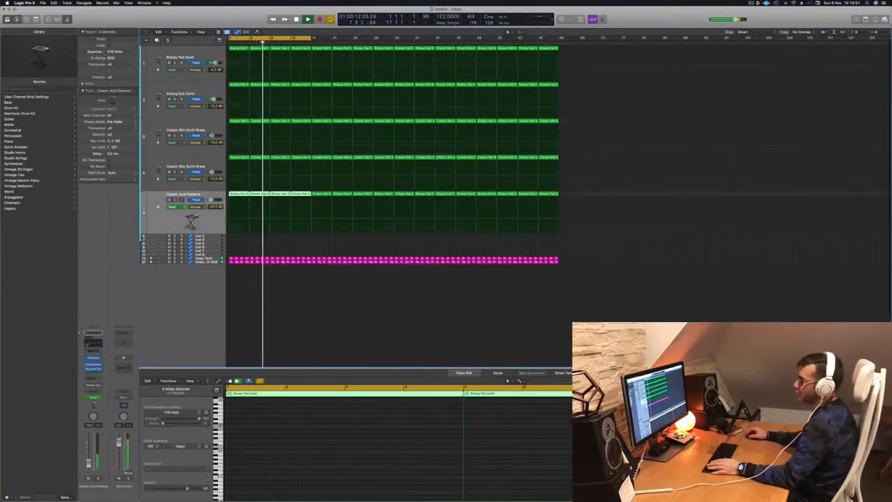
click(200, 91)
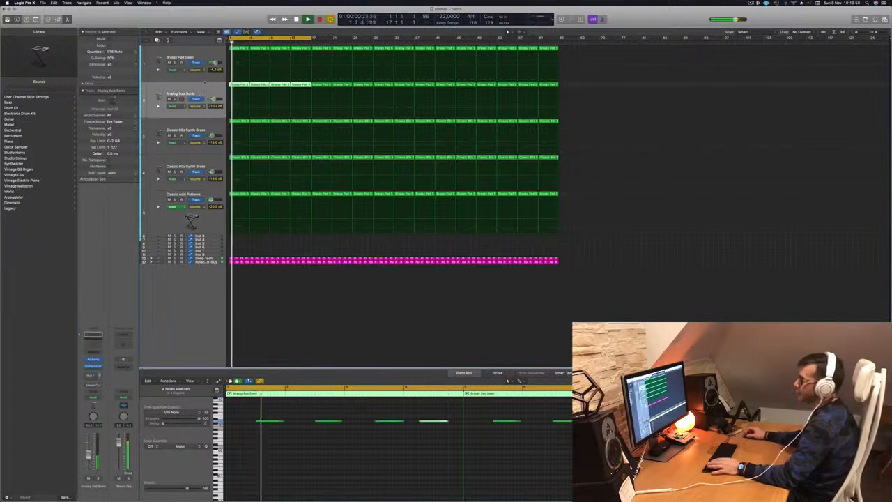
key(super+d)
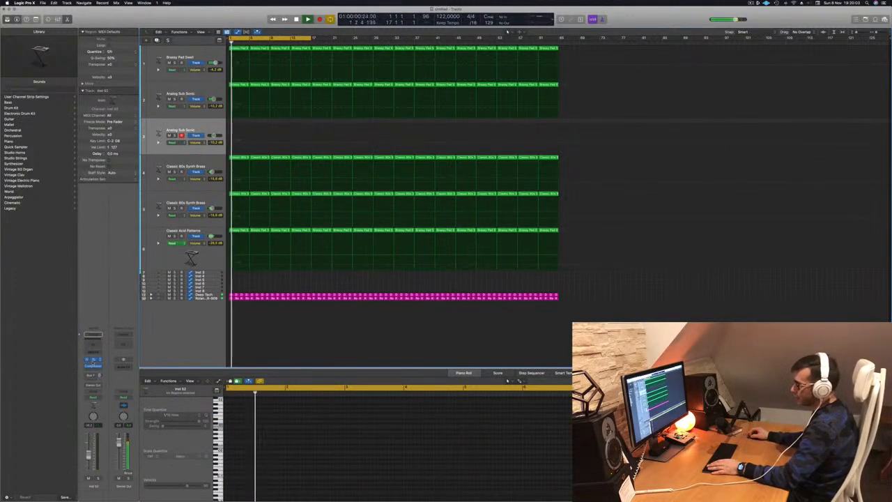
Step: Open Alchemy on the duplicated track and load the Special Fader preset from the Pads category
click(93, 360)
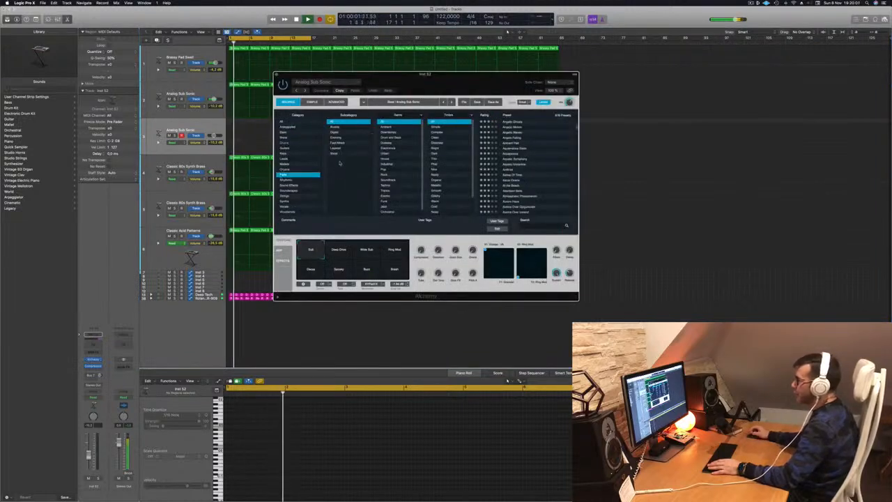
click(338, 142)
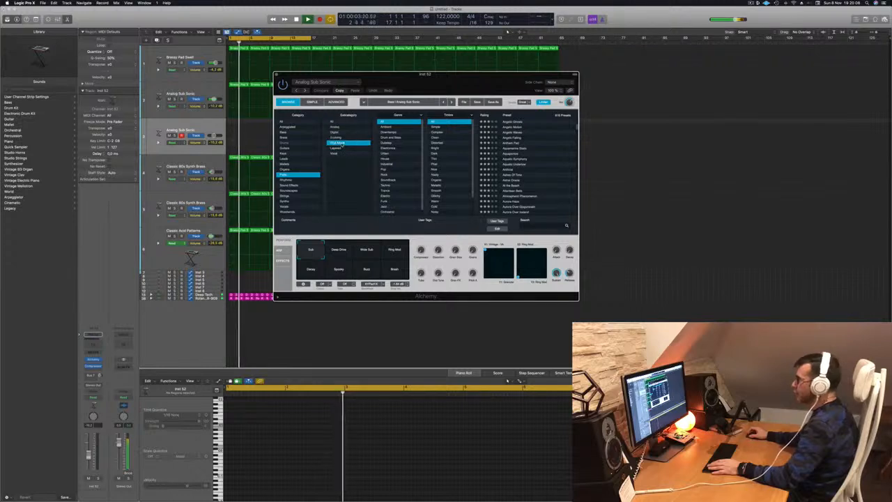
scroll(528, 148, down, 2)
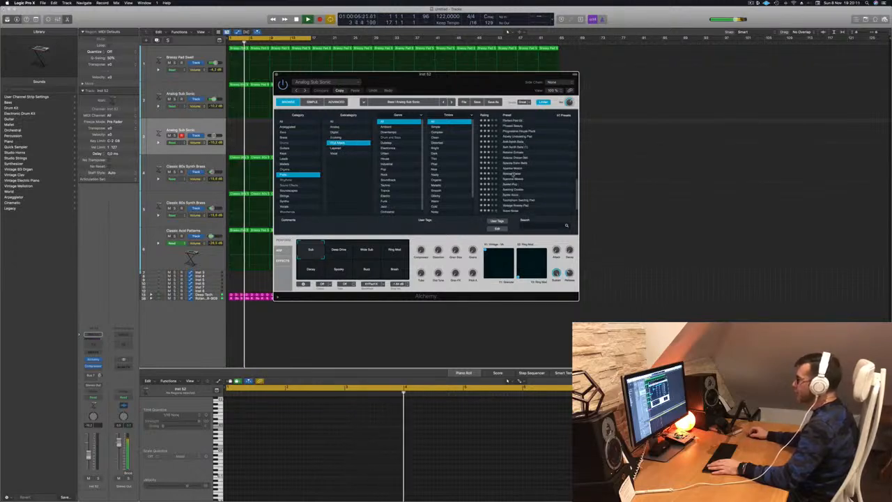
click(516, 174)
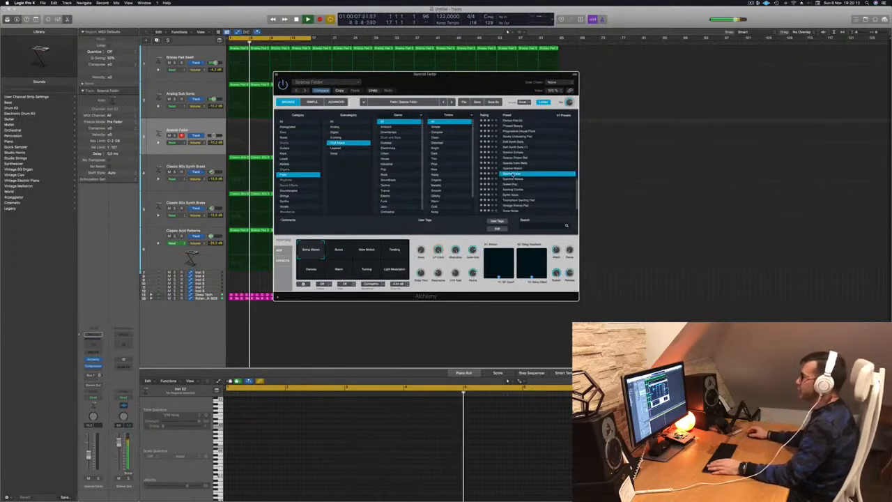
Step: Open the Musical Typing keyboard and audition the Special Fader sound with a few notes over the playback
drag(455, 93, 524, 122)
key(super+k)
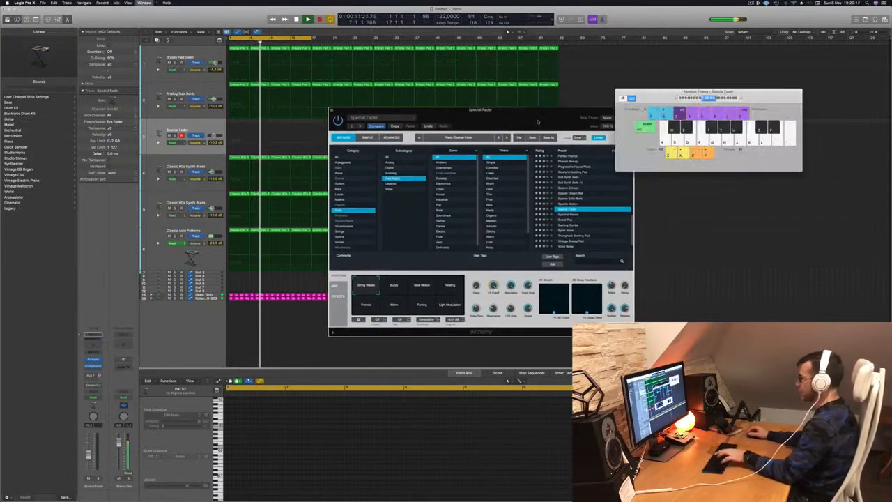
key(d)
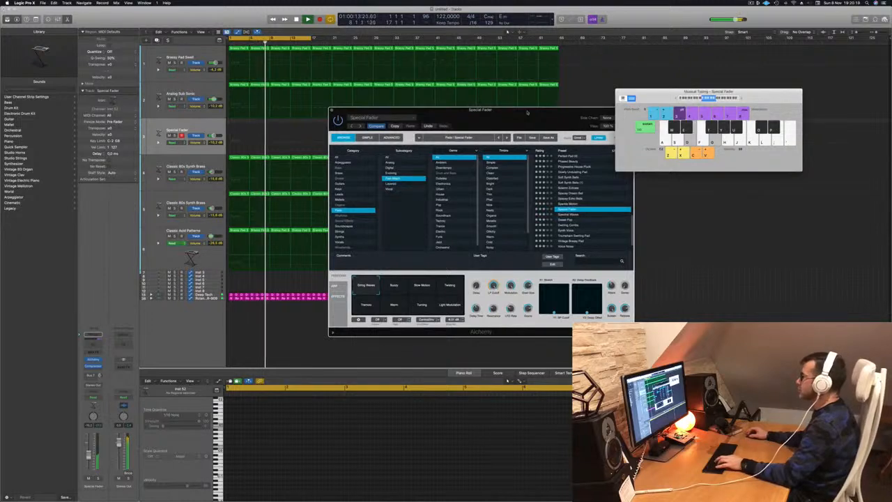
key(f)
key(d)
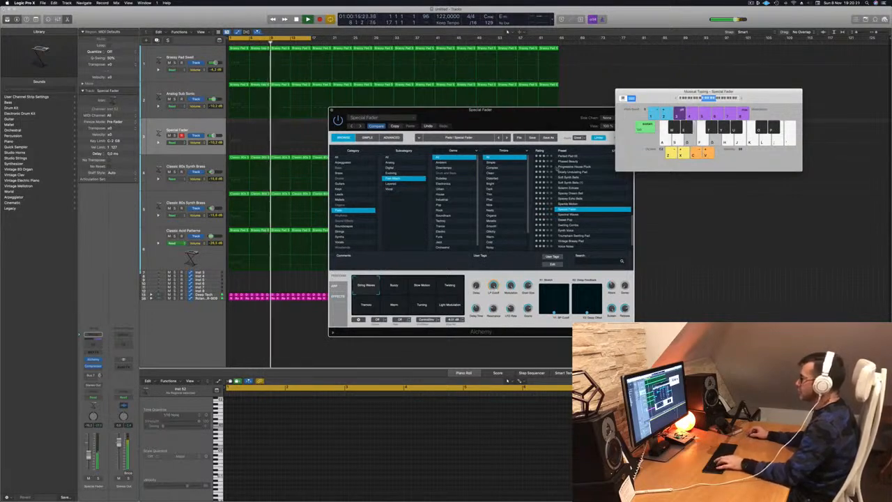
Step: Load the Perfect Pad 03 preset in Alchemy and audition it with a note
scroll(562, 195, up, 3)
scroll(562, 196, down, 2)
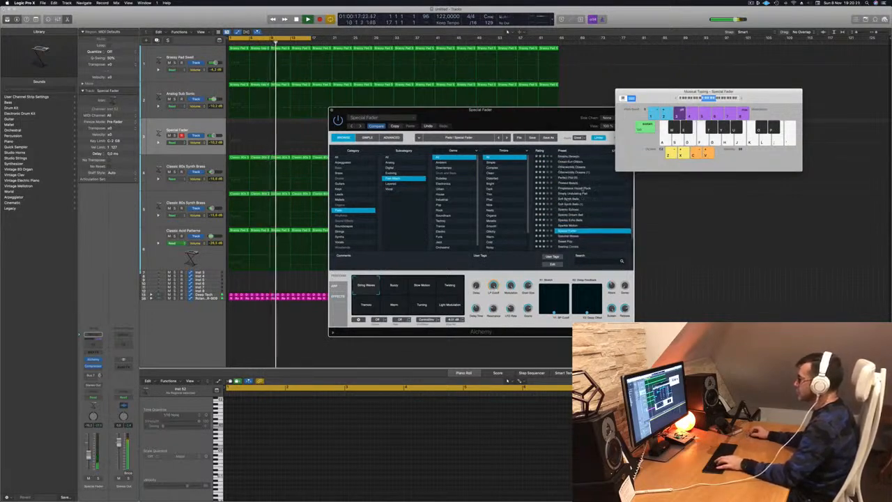
click(572, 179)
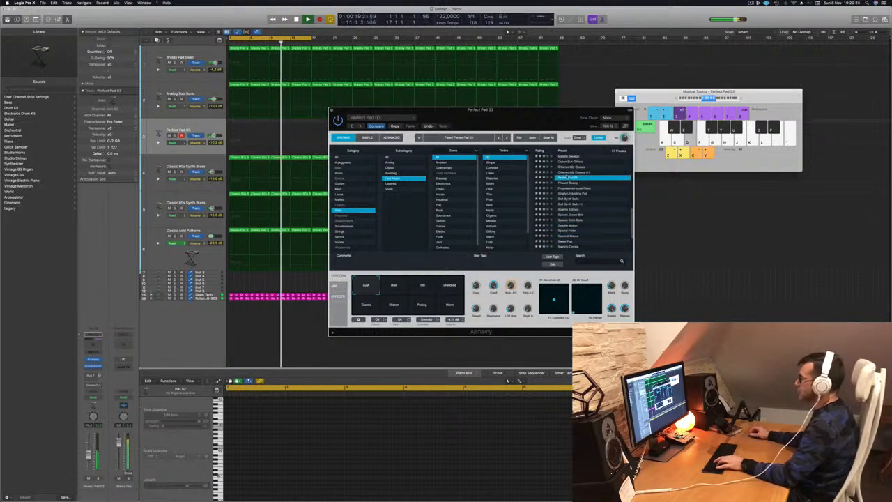
key(f)
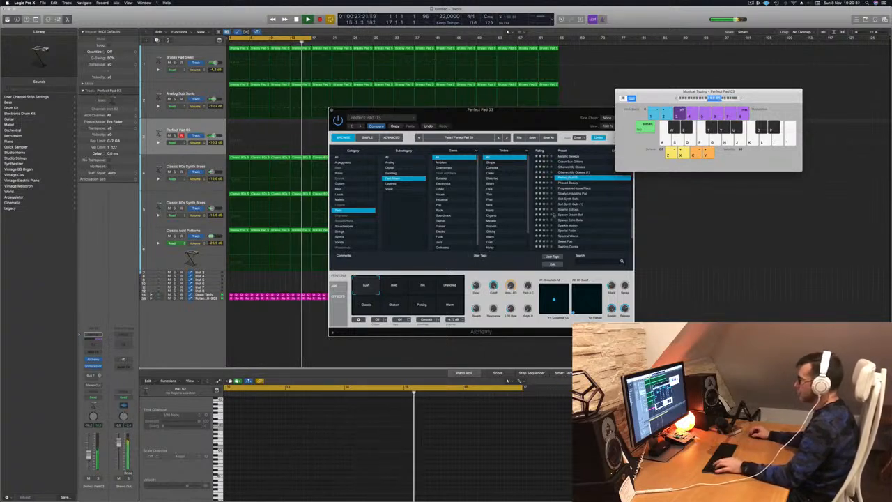
Step: Try the Perfect Pad 03 performance variations, settle on Classic, and lower the cutoff
click(369, 289)
click(421, 288)
click(450, 288)
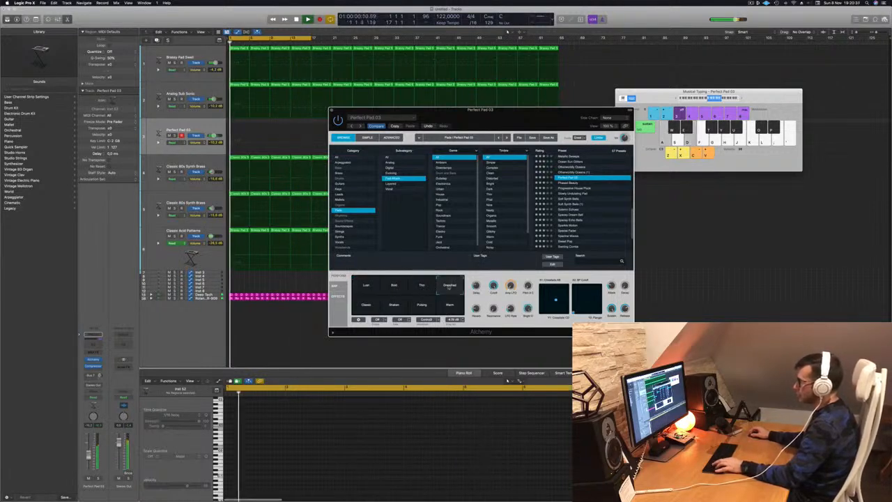
click(364, 310)
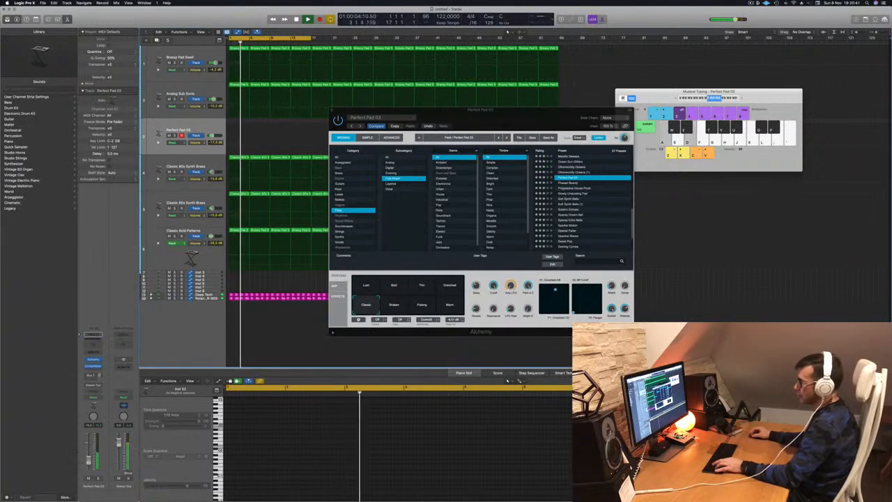
drag(493, 286, 497, 313)
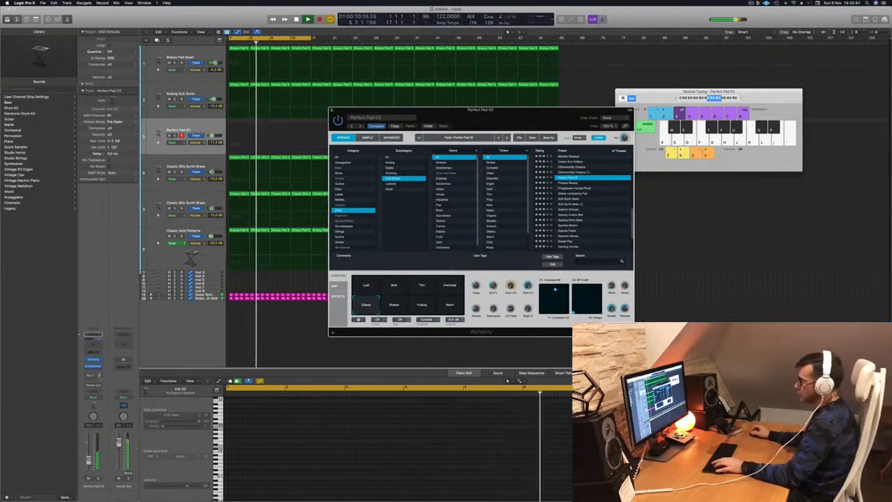
Step: Record a repeated two-note chord on the Perfect Pad 03 track up to about bar 17 using Musical Typing
key(r)
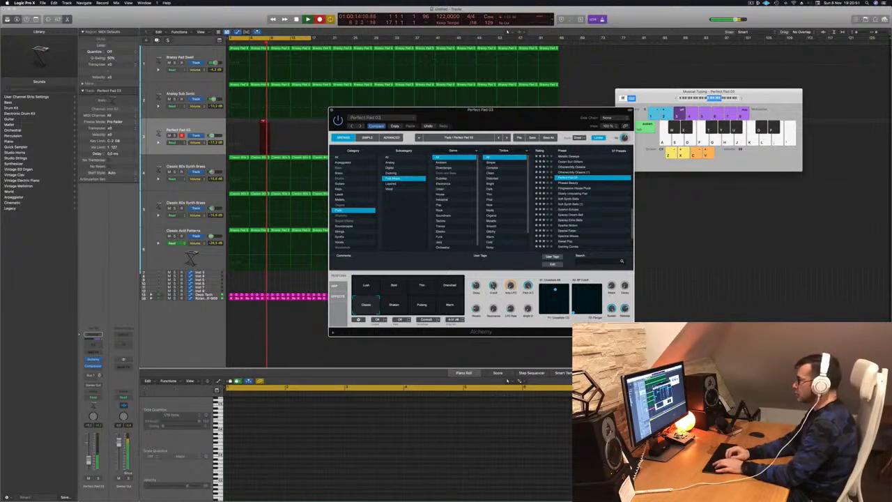
key(a)
key(d)
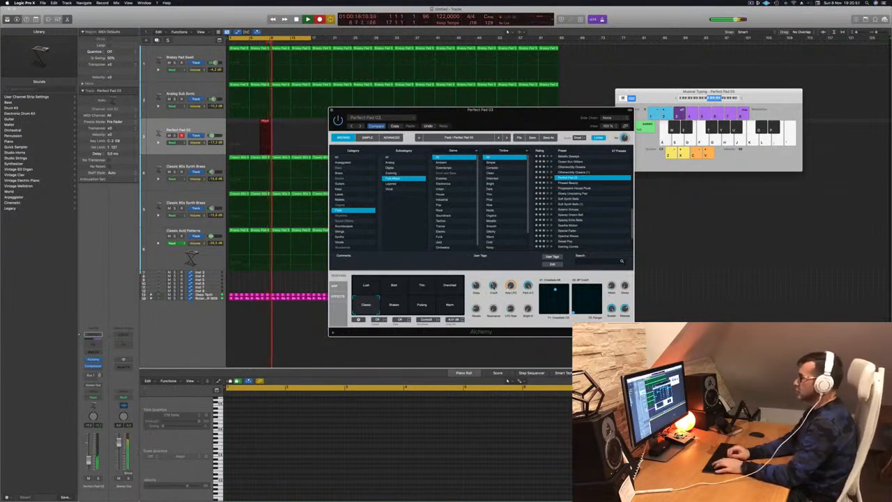
key(a)
key(d)
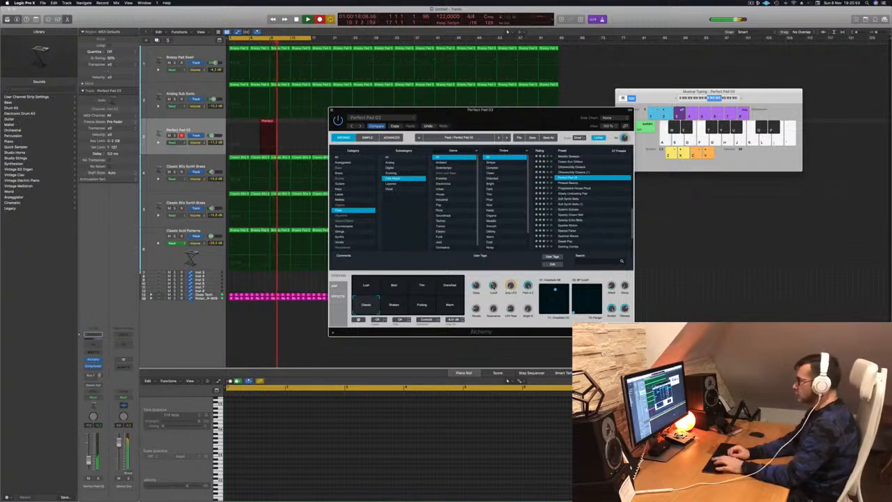
key(a)
key(d)
key(a)
key(d)
key(a)
key(d)
key(a)
key(d)
key(a)
key(d)
key(a)
key(d)
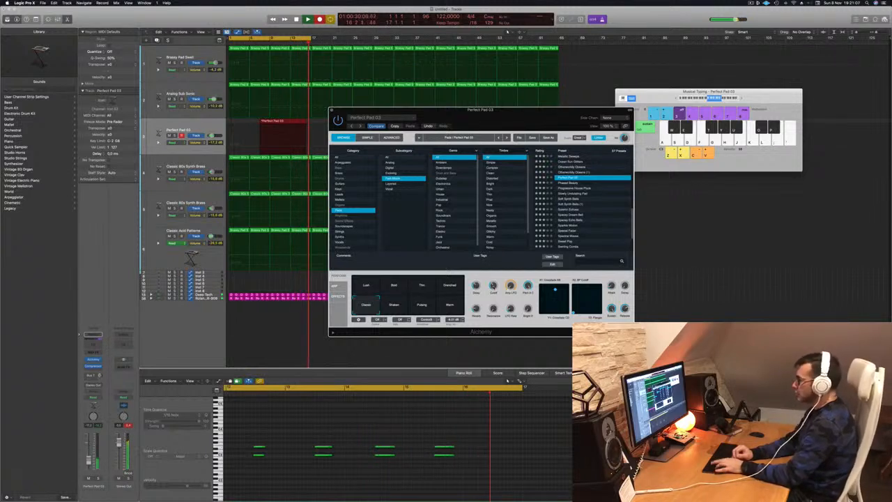
key(a)
key(d)
key(space)
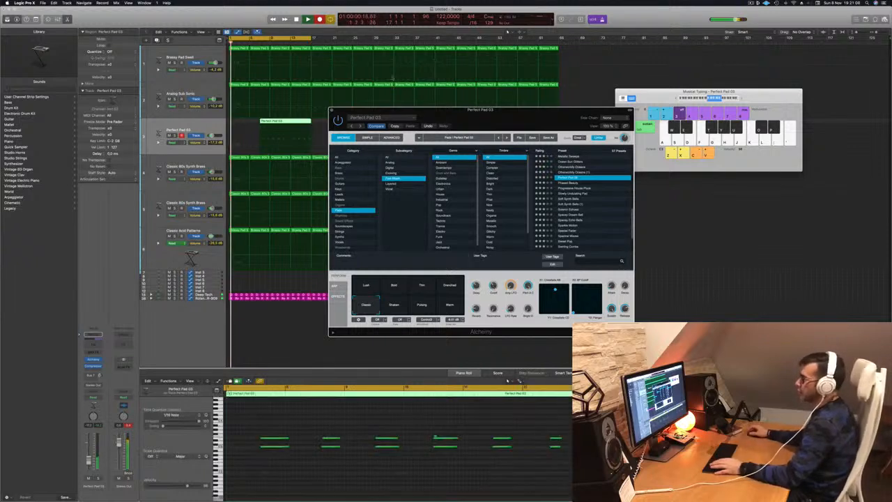
Step: Cut the recorded Perfect Pad 03 region down to four bars and move it to bar 1
click(289, 121)
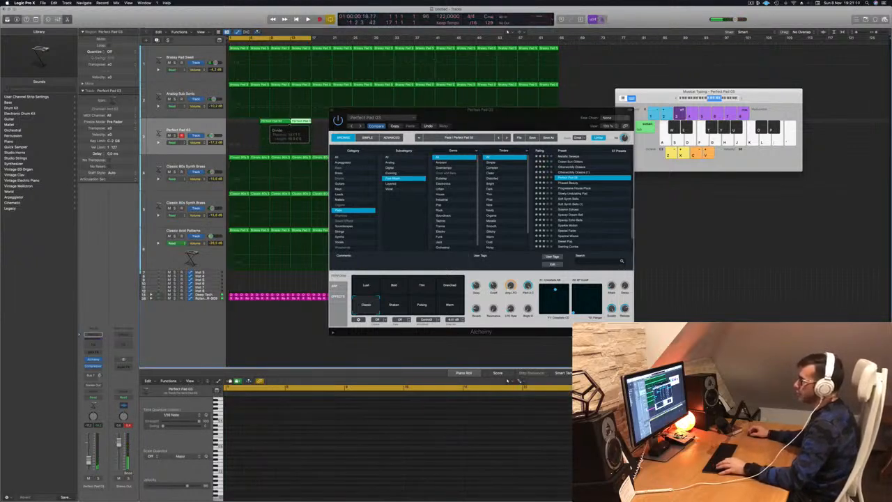
key(Delete)
drag(301, 122, 240, 122)
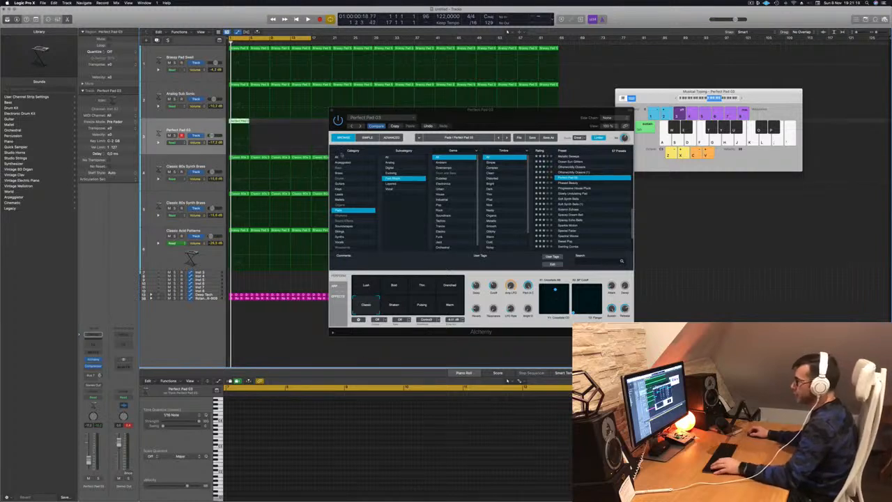
drag(439, 116, 526, 146)
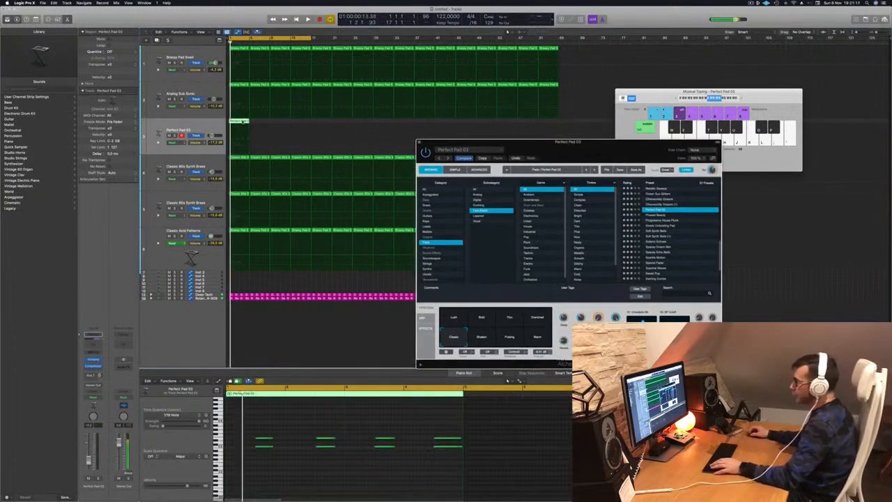
Step: Repeat the four-bar Perfect Pad 03 region end to end along its track until it fills the arrangement to bar 65
click(311, 467)
key(super+a)
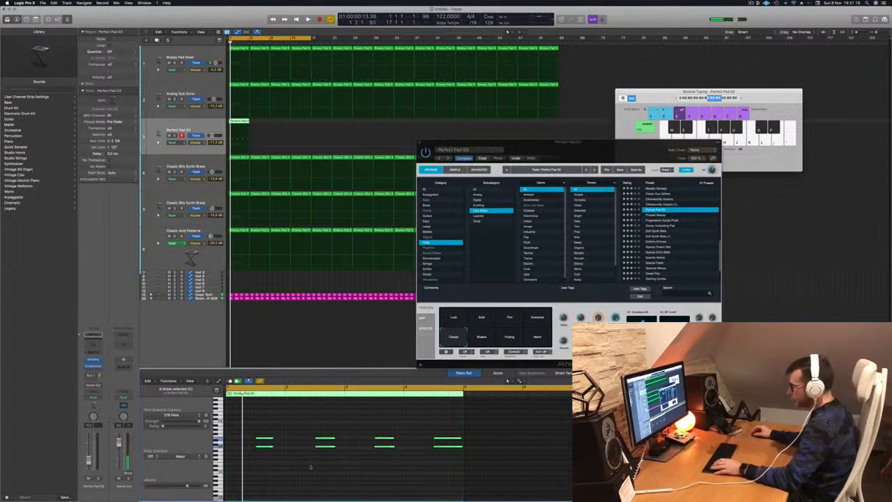
key(space)
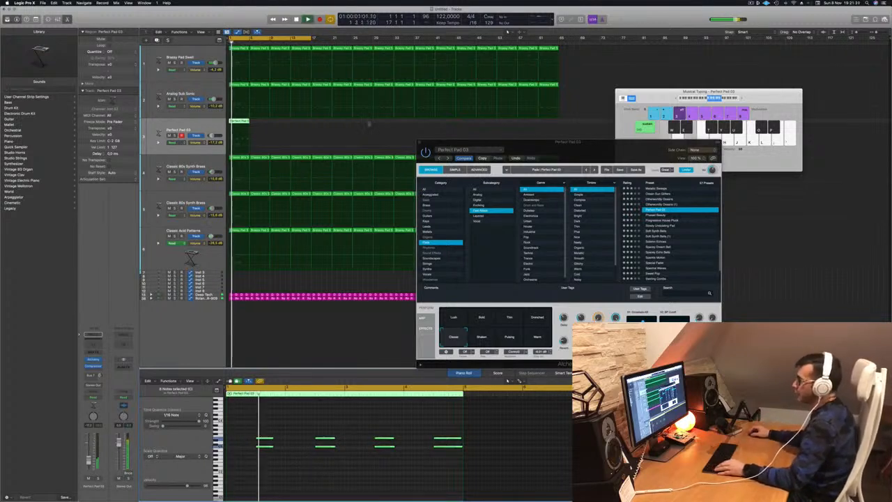
drag(242, 122, 322, 127)
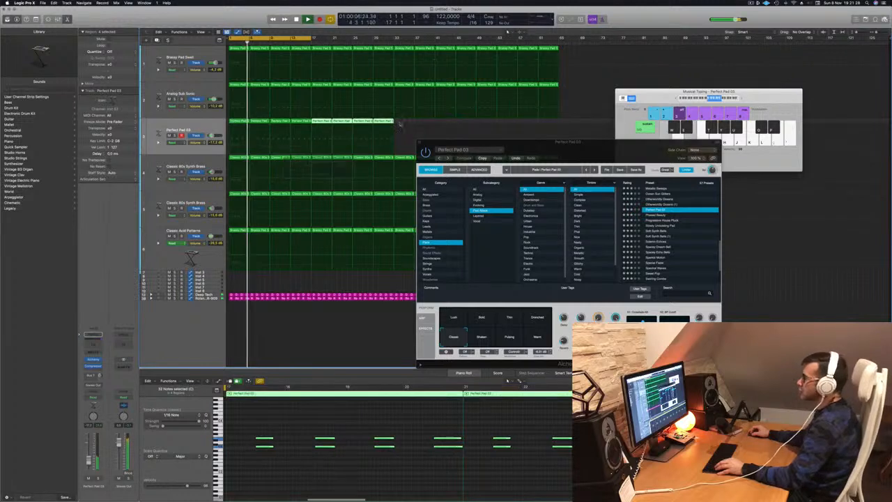
drag(396, 124, 309, 186)
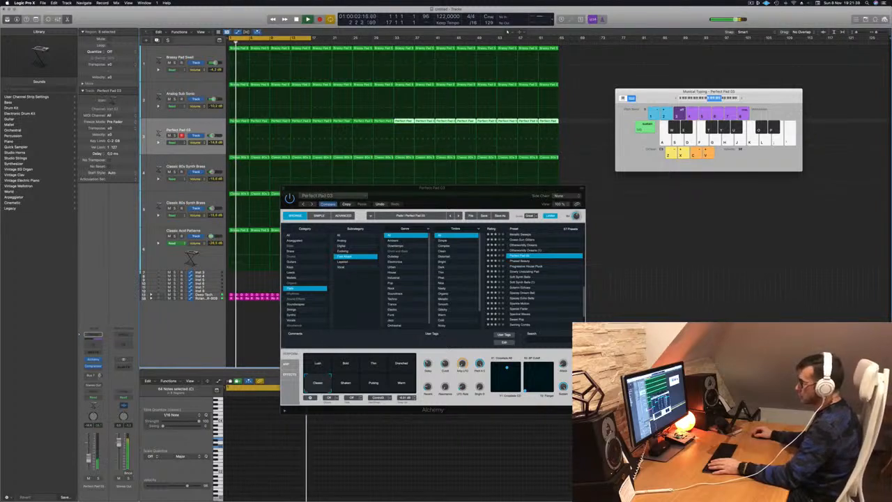
Step: Adjust the Alchemy performance knobs around Cutoff during playback and raise the Perfect Pad 03 track volume to about -7.4 dB
click(444, 369)
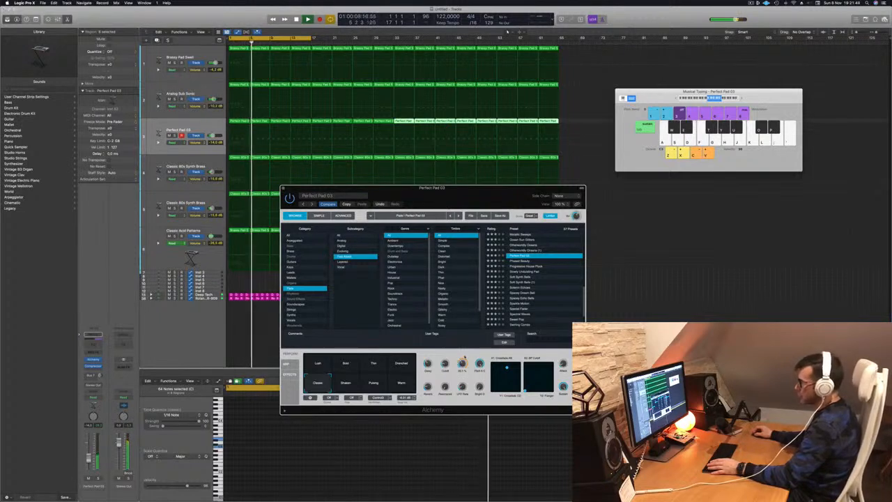
key(Return)
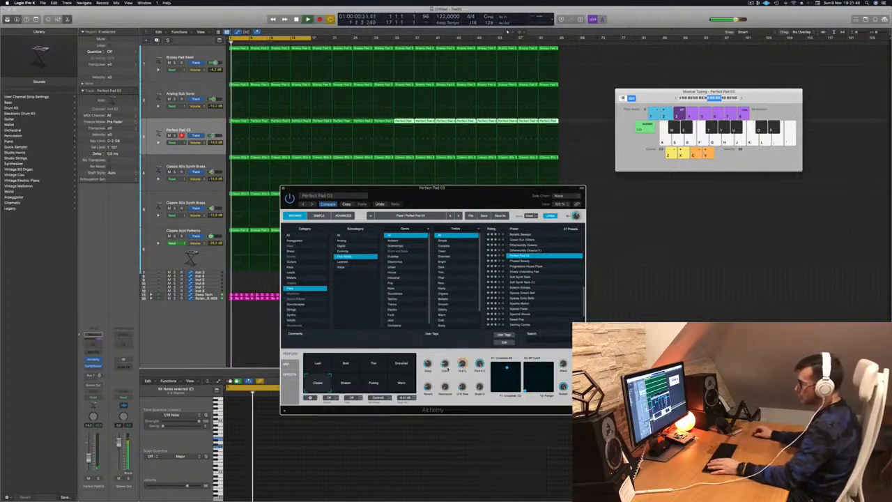
drag(88, 458, 89, 454)
click(462, 363)
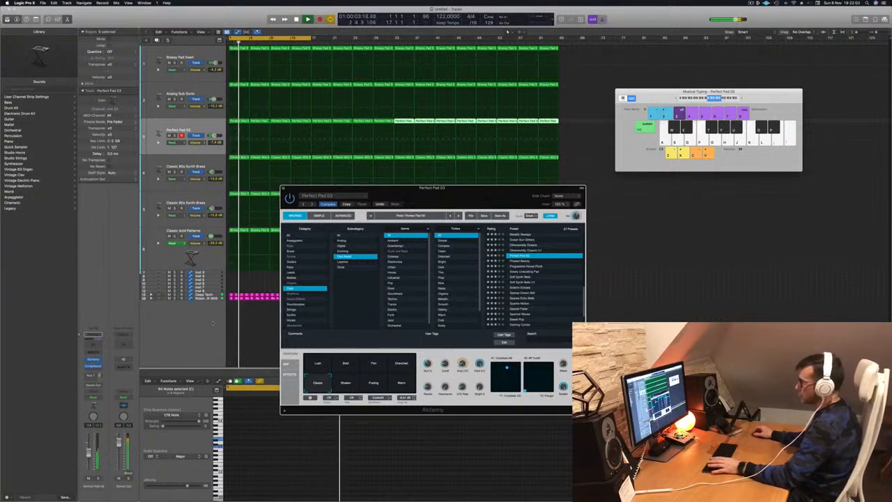
Step: Select all Perfect Pad 03 regions and try their notes one octave lower
drag(570, 122, 238, 125)
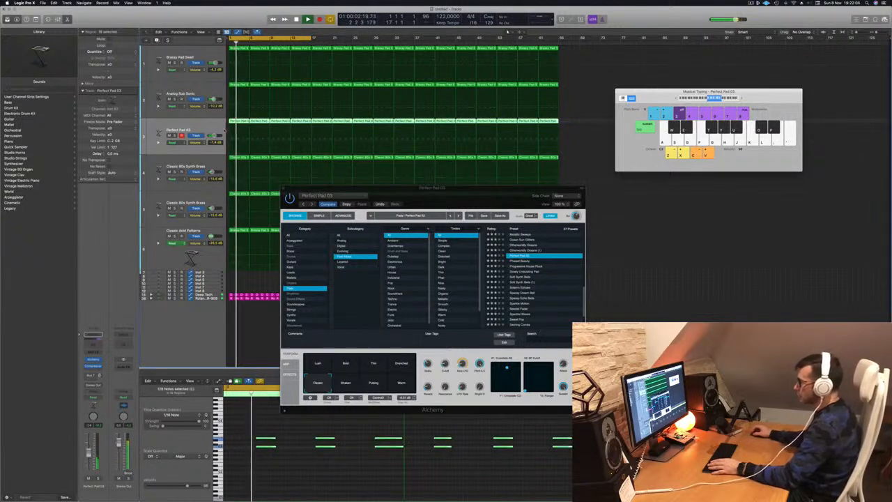
click(314, 480)
key(super+a)
key(alt+shift+Down)
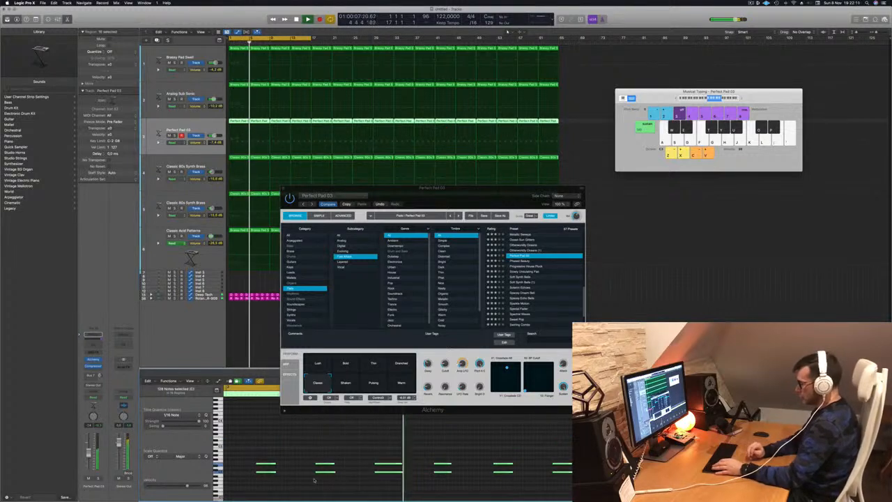
scroll(314, 480, down, 2)
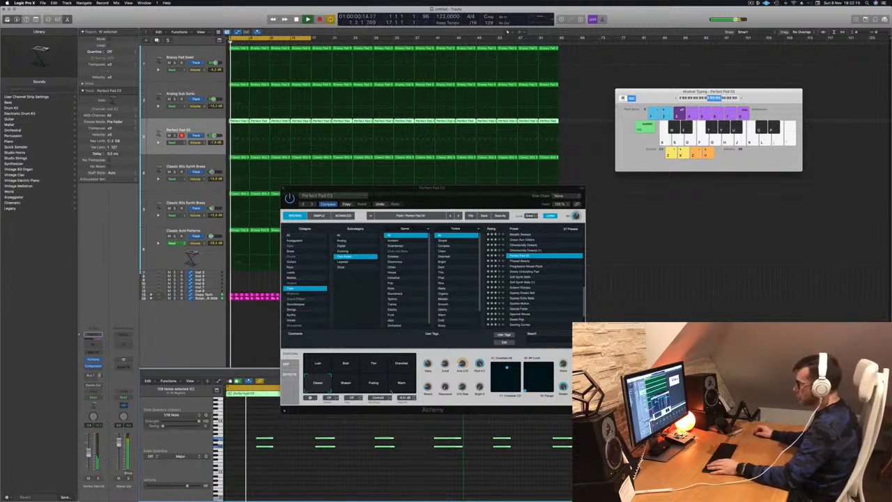
Step: Switch the Alchemy performance variation to Warm, adjust its cutoff, and lower the Perfect Pad 03 track volume during playback
click(402, 383)
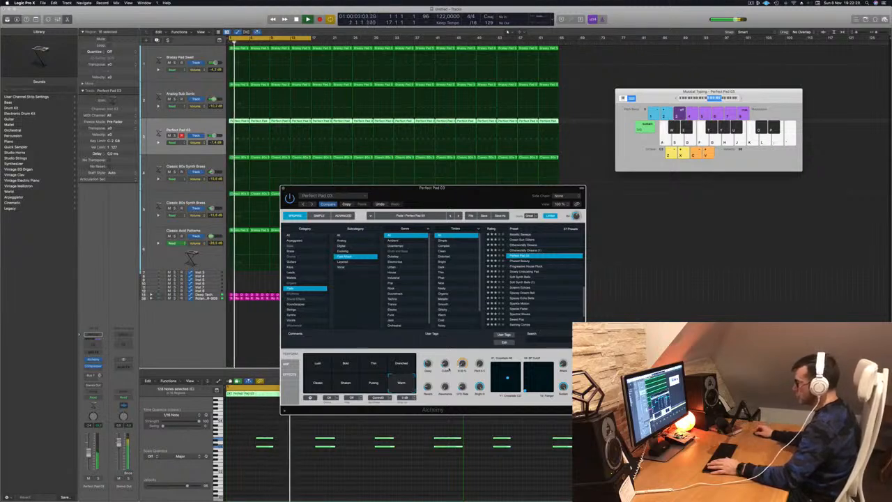
key(Return)
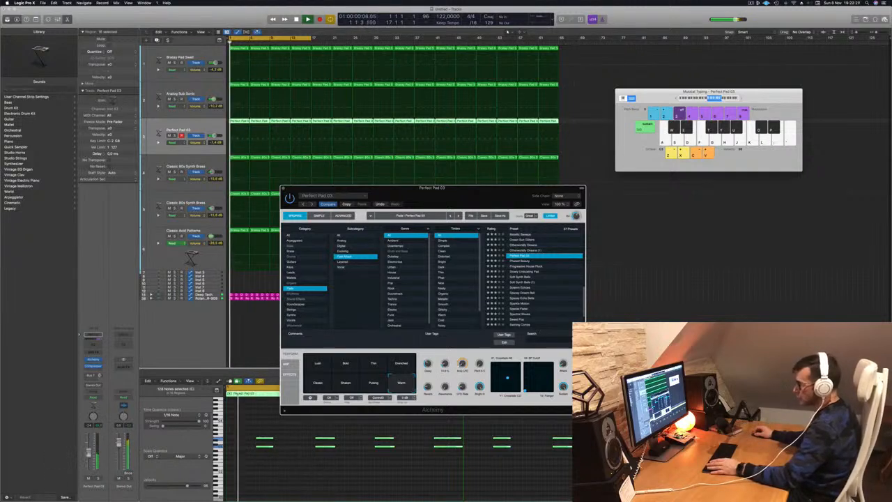
drag(89, 452, 88, 455)
key(space)
key(space)
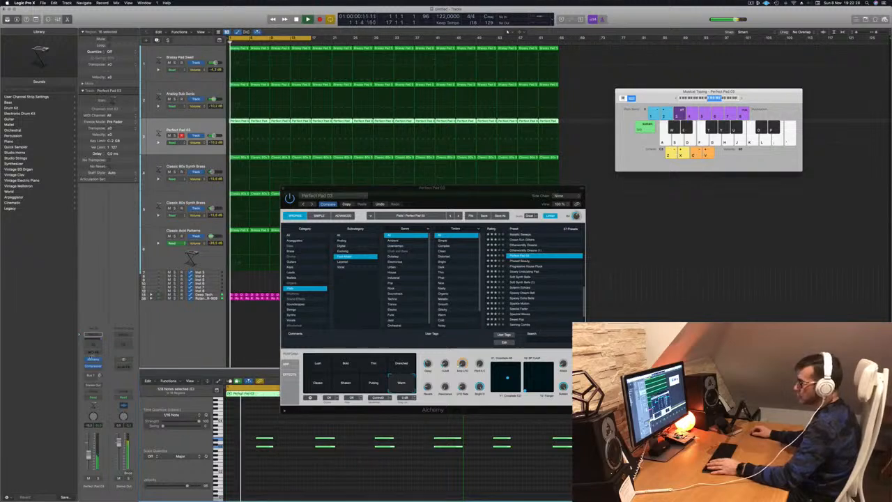
Step: Add a Channel EQ to the Perfect Pad 03 track with a low cut at 265 Hz and a high cut at about 386 Hz
click(93, 341)
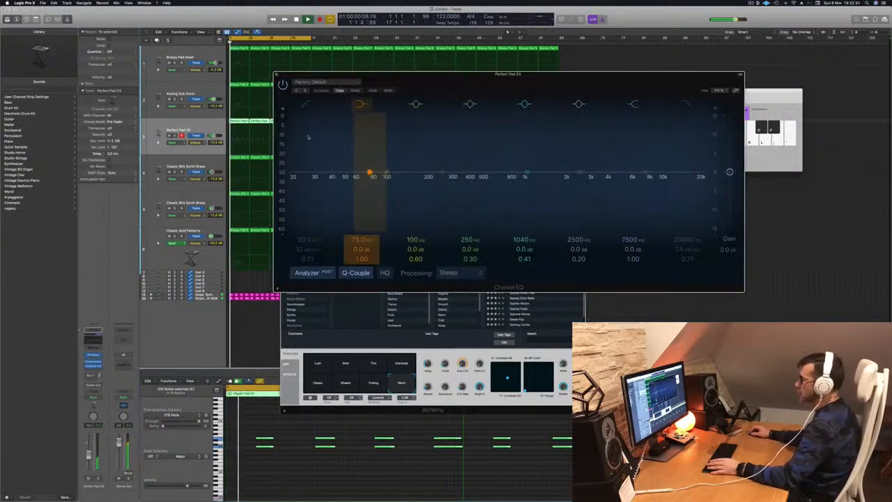
click(321, 171)
drag(321, 169, 448, 183)
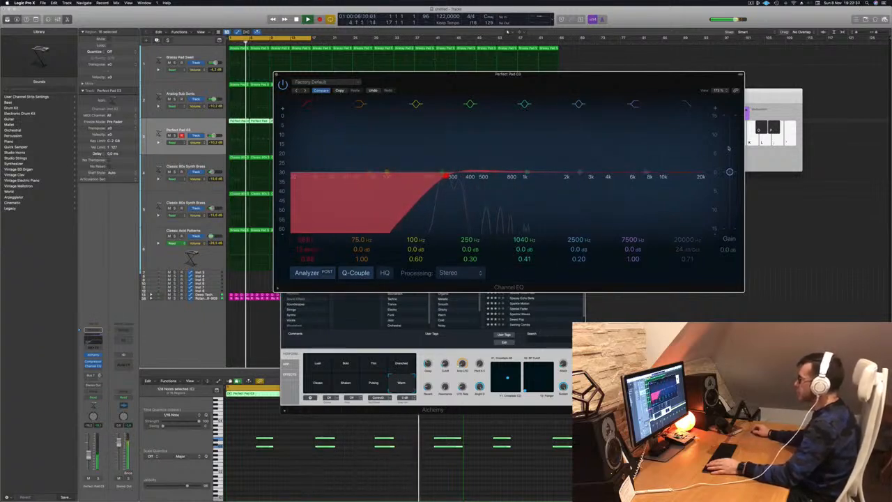
click(686, 104)
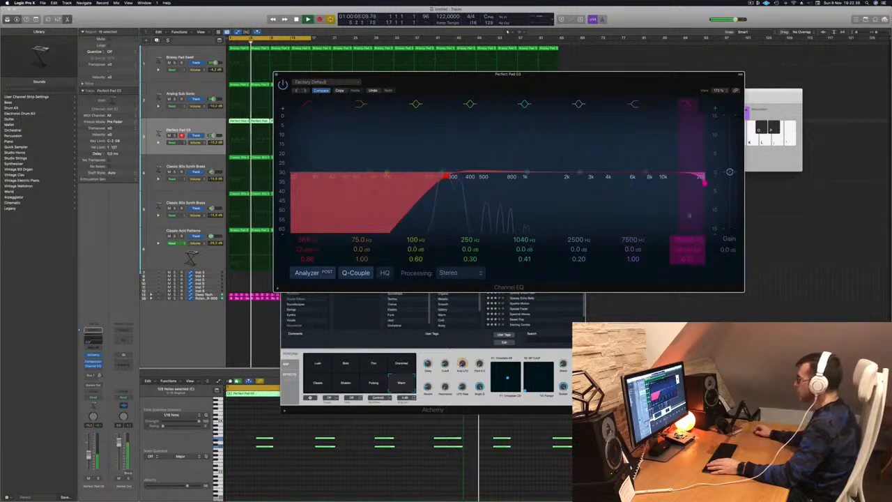
drag(704, 182, 468, 183)
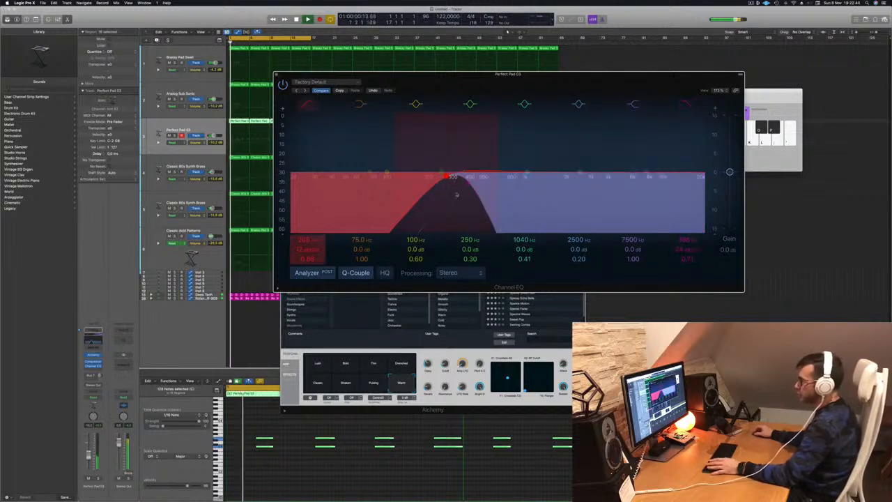
Step: Lower the Perfect Pad 03 track volume slightly further and close the Alchemy window
drag(87, 456, 88, 458)
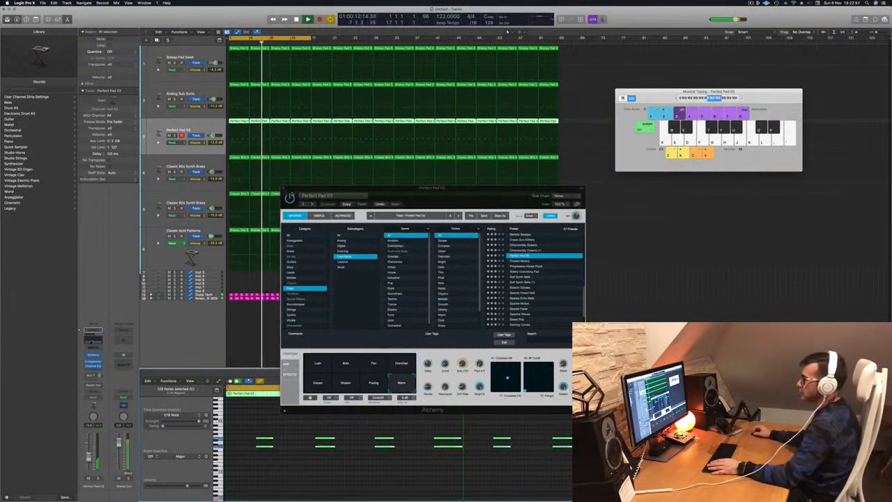
click(285, 188)
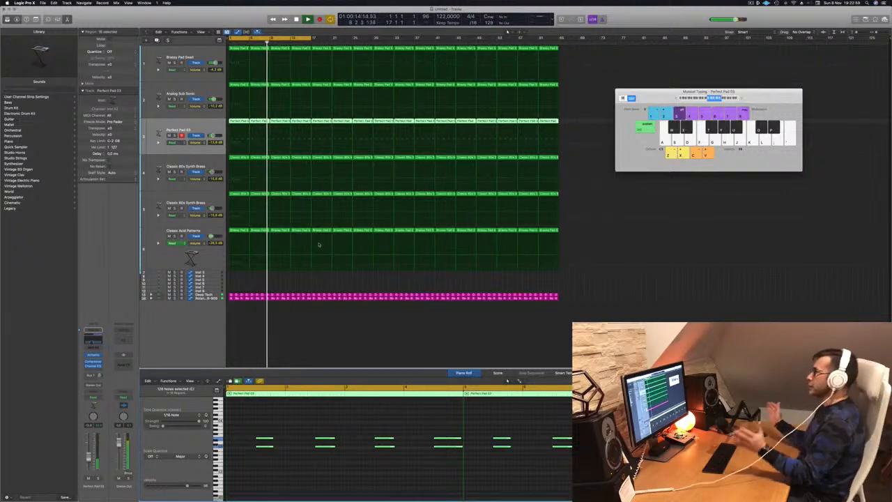